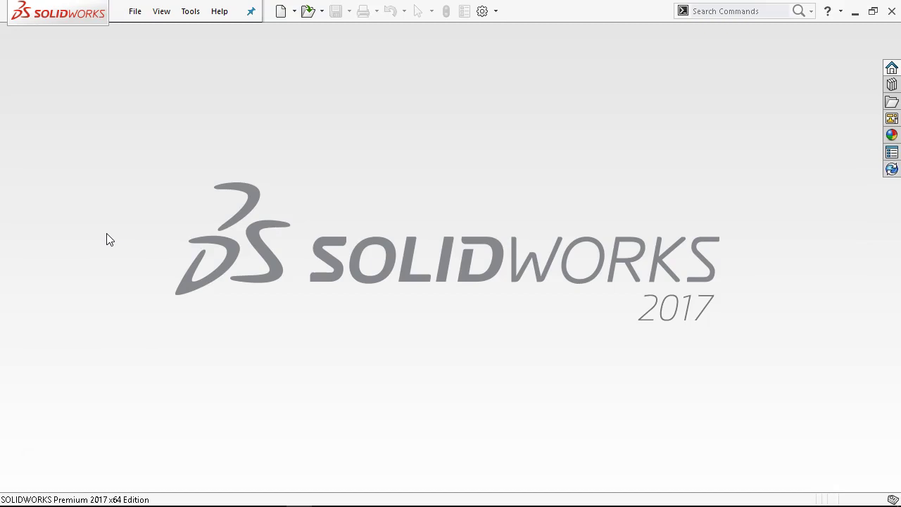
# Open the File Locations page of the System Options and select the SOLIDWORKS 2017 templates folder under Document Templates
pyautogui.click(143, 209)
pyautogui.click(482, 11)
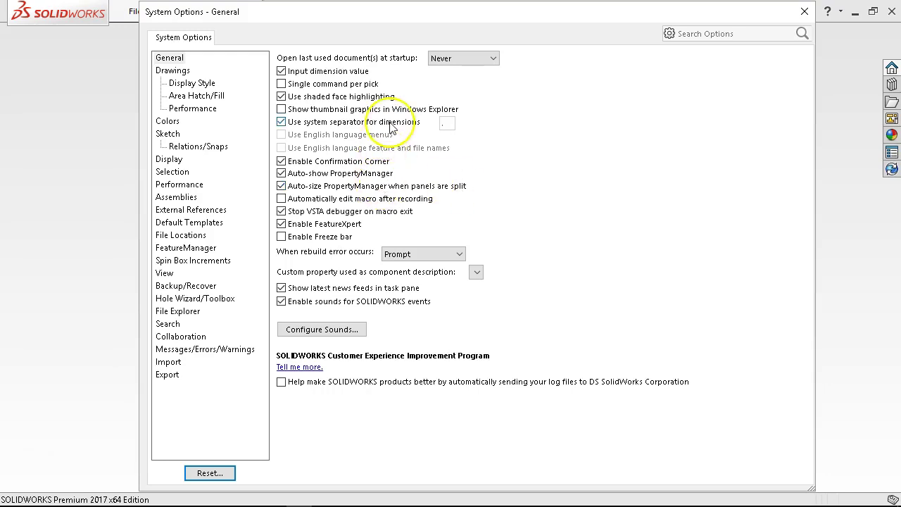
pyautogui.click(184, 237)
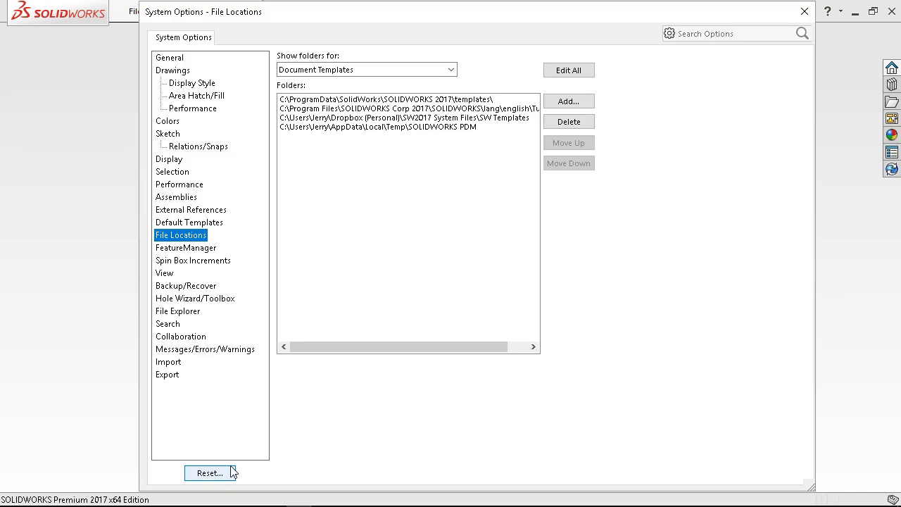
pyautogui.click(252, 321)
pyautogui.click(332, 285)
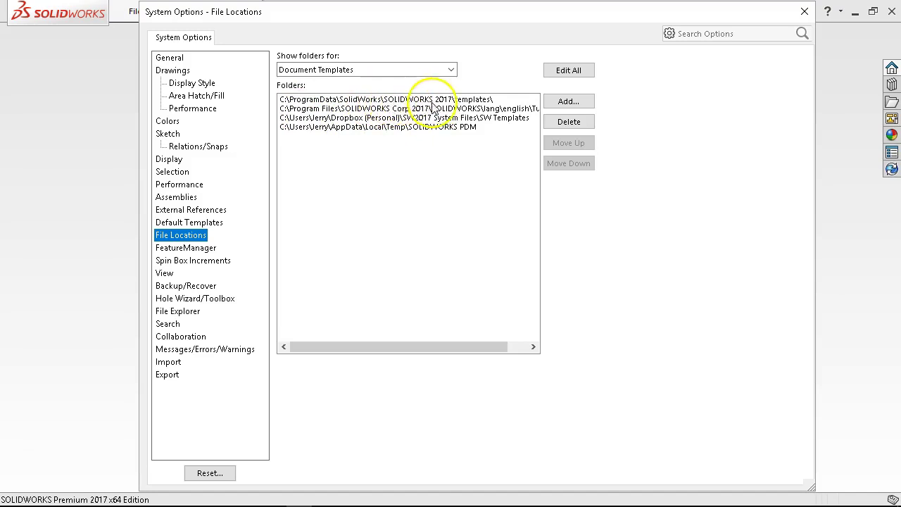
pyautogui.click(470, 100)
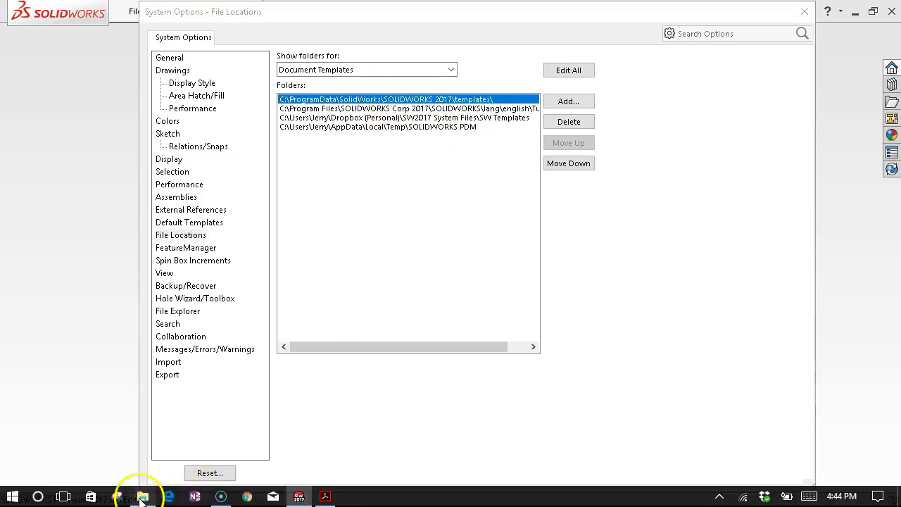
# Switch to File Explorer and show the contents of This PC
pyautogui.click(143, 493)
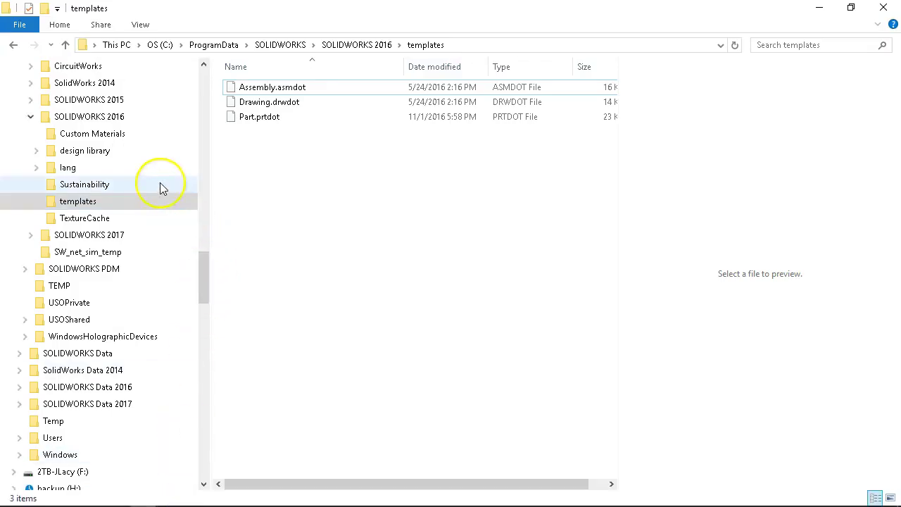
pyautogui.scroll(4, 160, 187)
pyautogui.scroll(10, 161, 190)
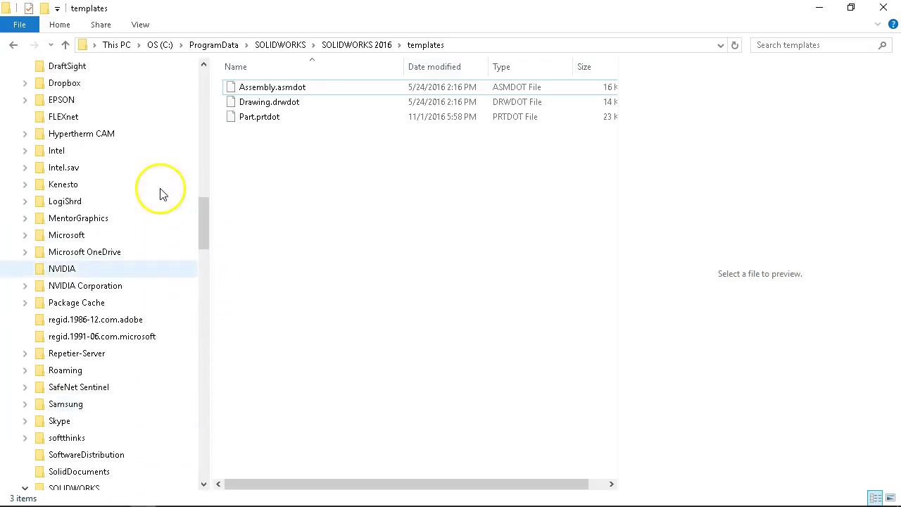
pyautogui.scroll(1, 156, 222)
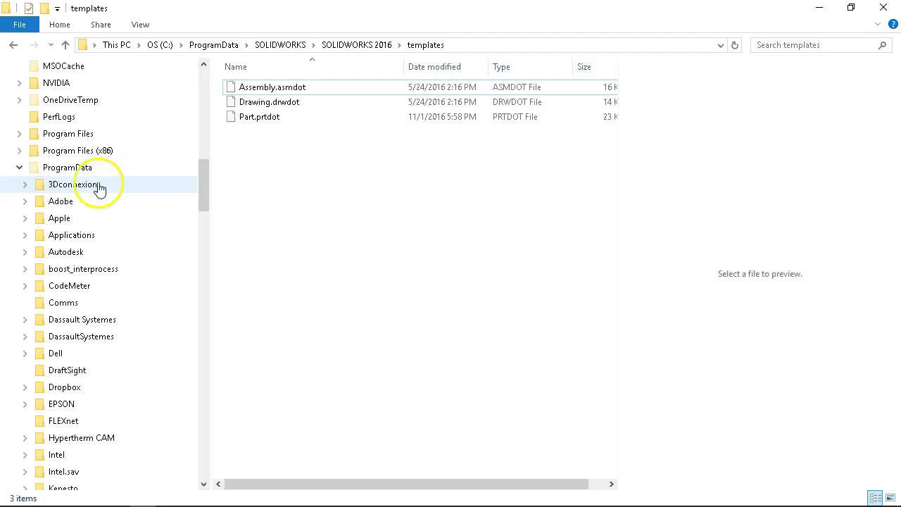
pyautogui.scroll(8, 98, 189)
pyautogui.scroll(-1, 113, 259)
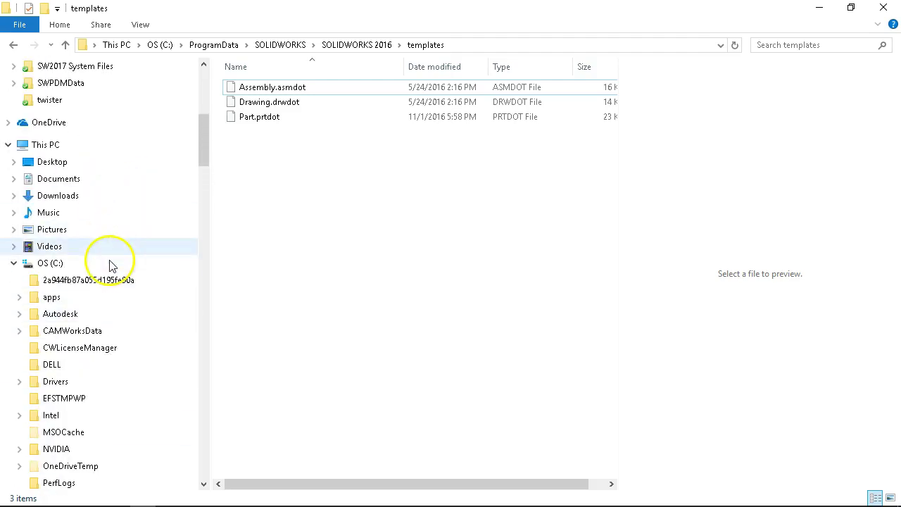
pyautogui.click(55, 150)
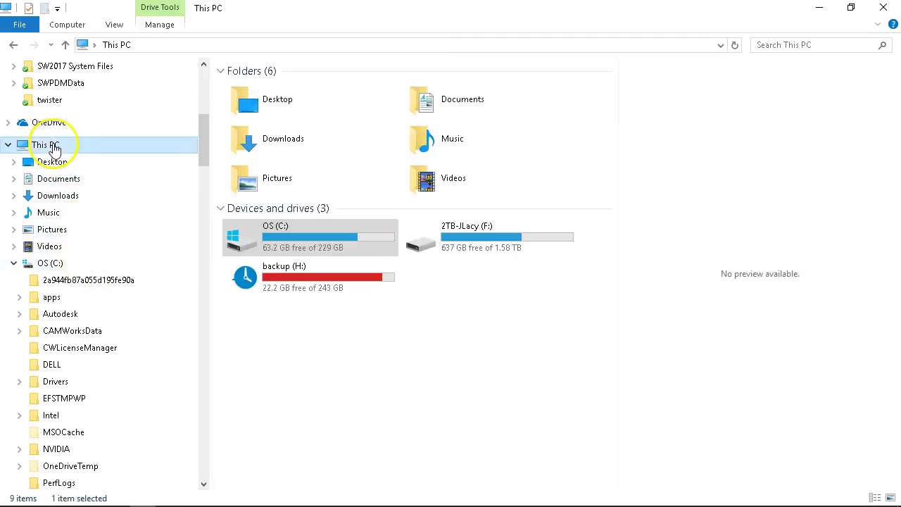
pyautogui.click(173, 29)
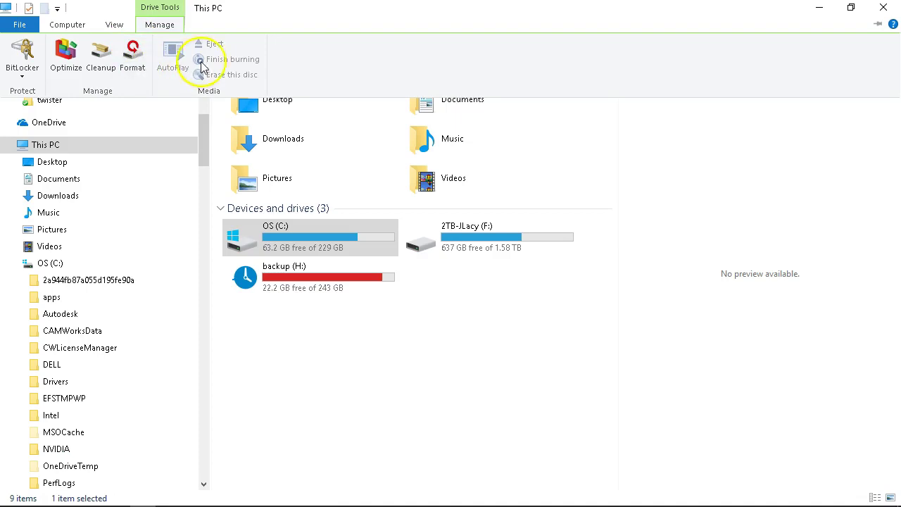
pyautogui.click(64, 27)
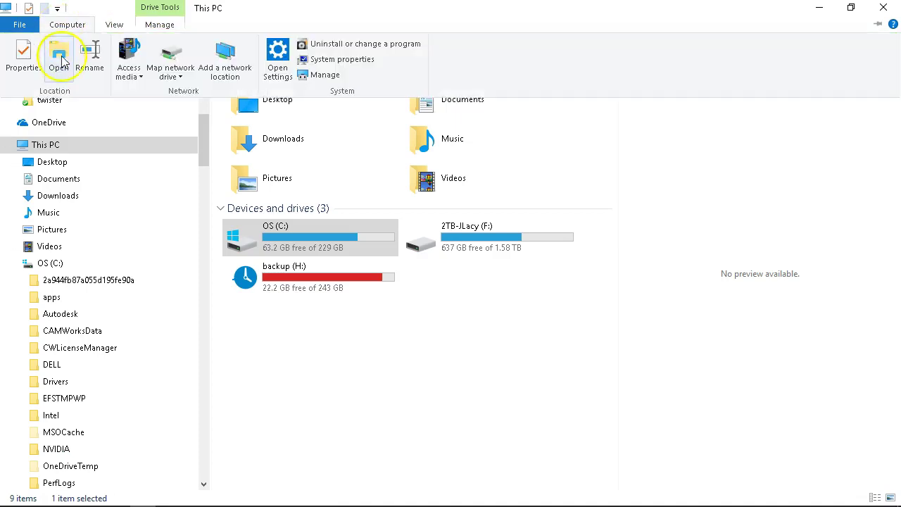
pyautogui.click(320, 75)
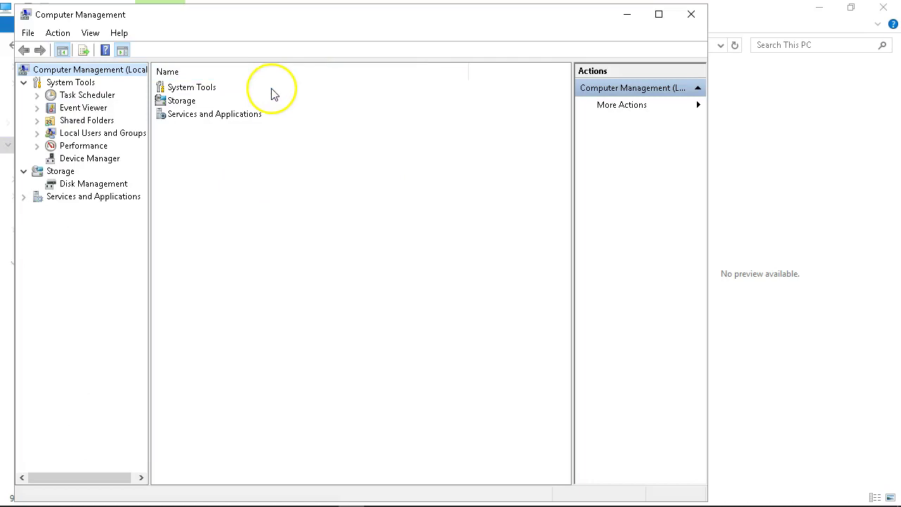
pyautogui.click(691, 14)
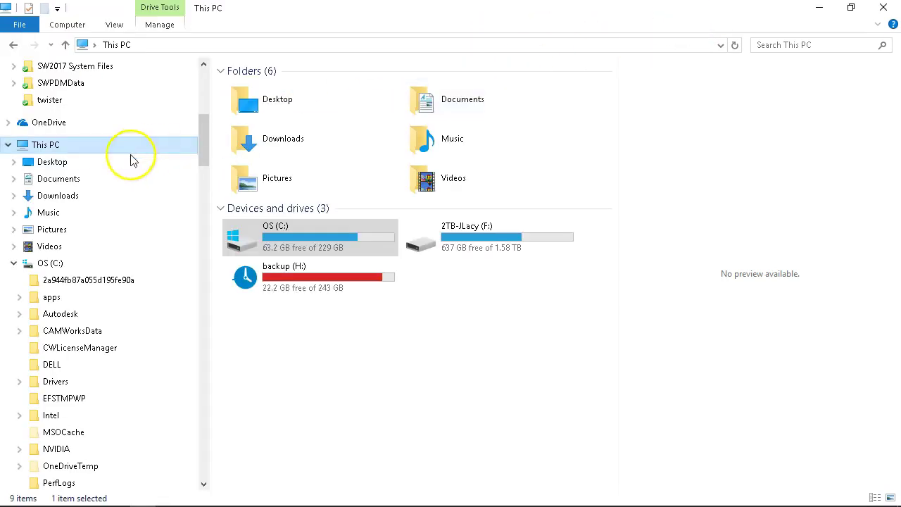
pyautogui.click(72, 27)
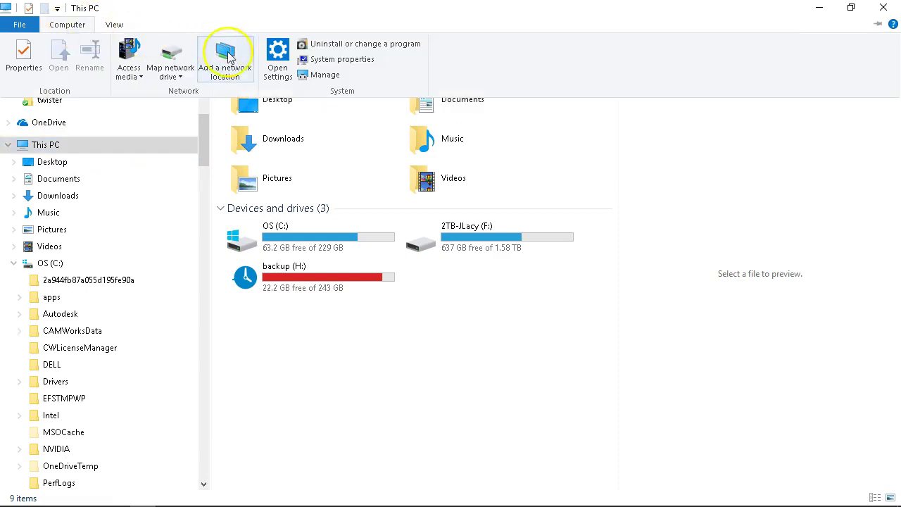
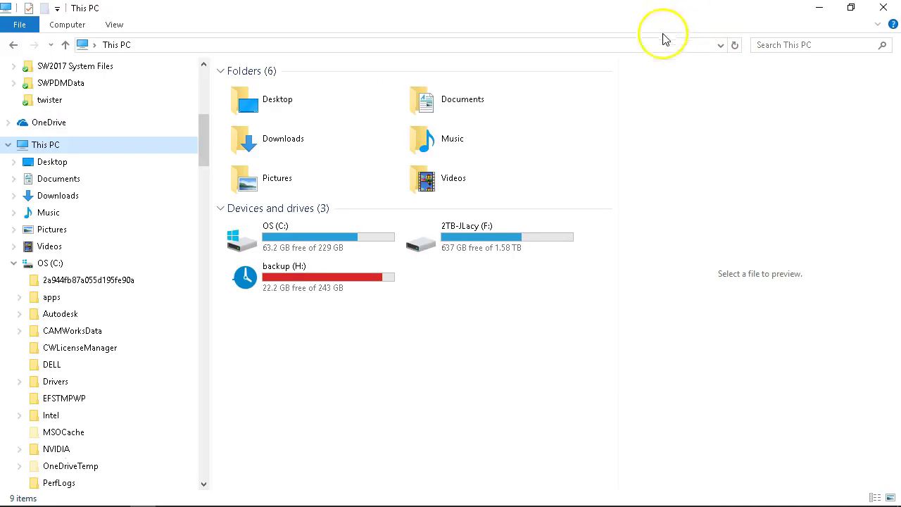
# Open the View settings of Folder Options to check how hidden files and folders are handled
pyautogui.click(113, 27)
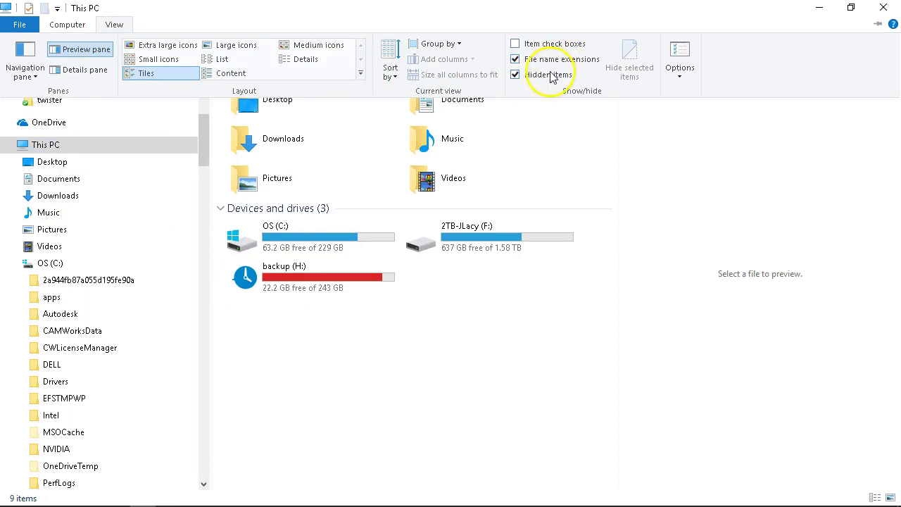
pyautogui.click(680, 67)
pyautogui.click(681, 51)
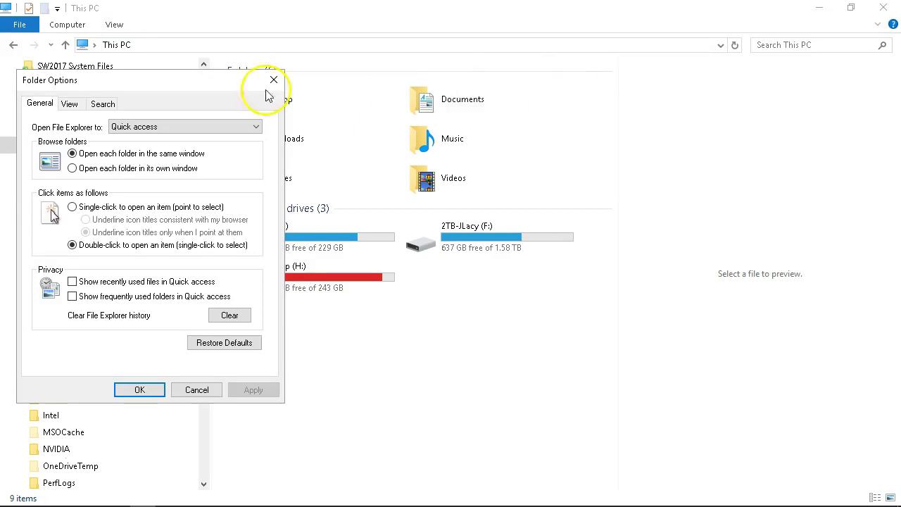
pyautogui.moveTo(150, 80); pyautogui.dragTo(403, 80)
pyautogui.click(325, 102)
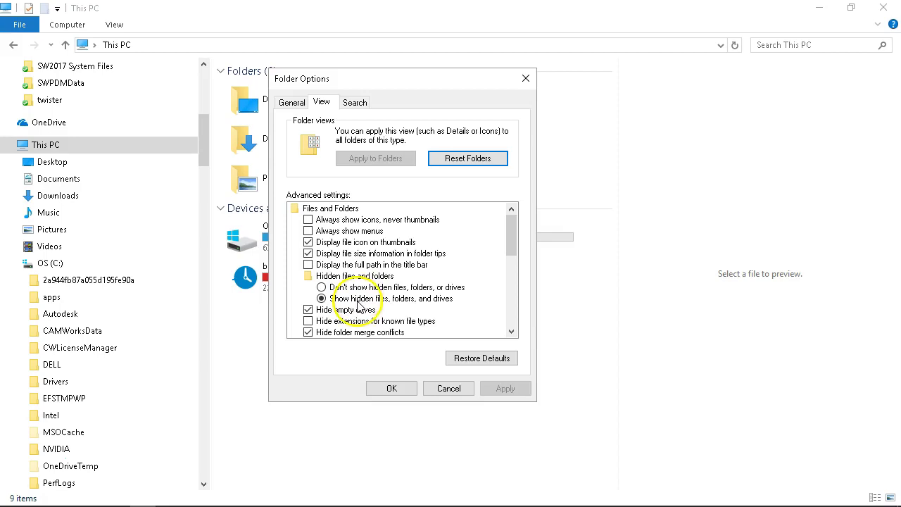
# Review the advanced folder settings, including the hidden files option, and accept the dialog with the settings as they are
pyautogui.moveTo(505, 240); pyautogui.dragTo(510, 271)
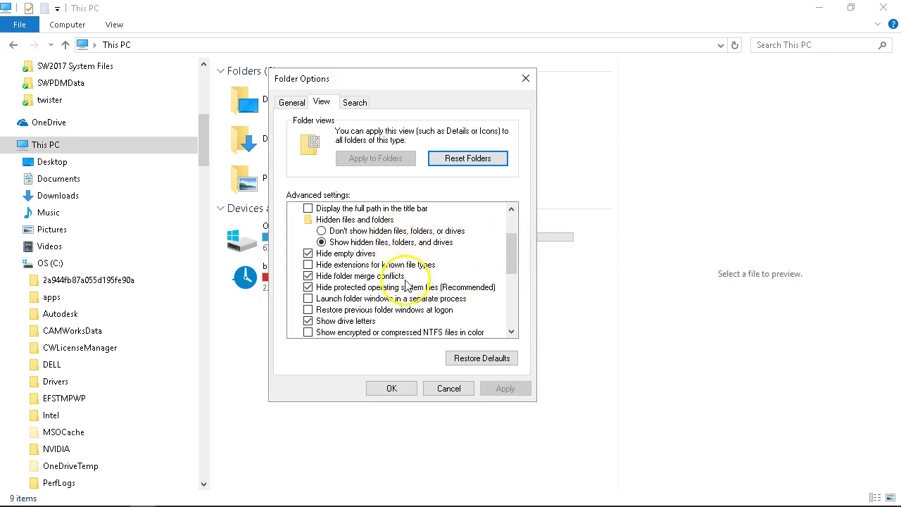
pyautogui.scroll(-1, 407, 300)
pyautogui.scroll(-3, 407, 302)
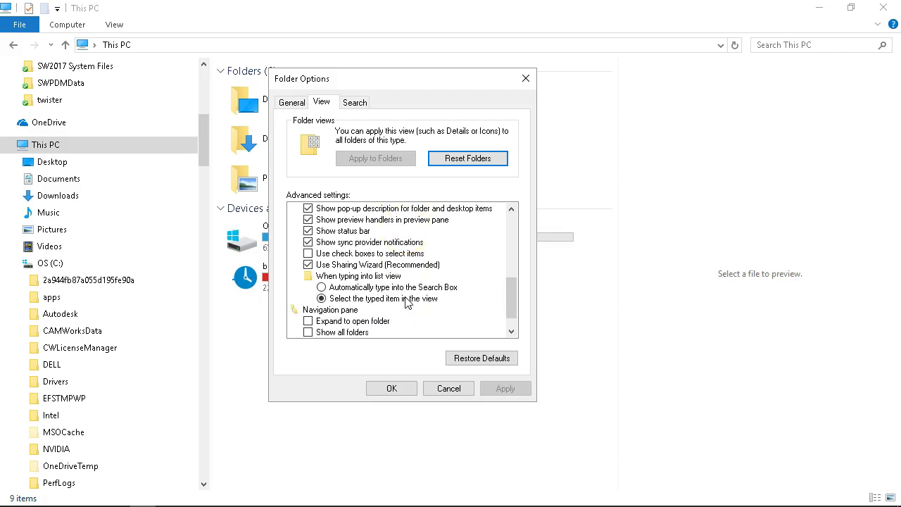
pyautogui.scroll(-1, 407, 292)
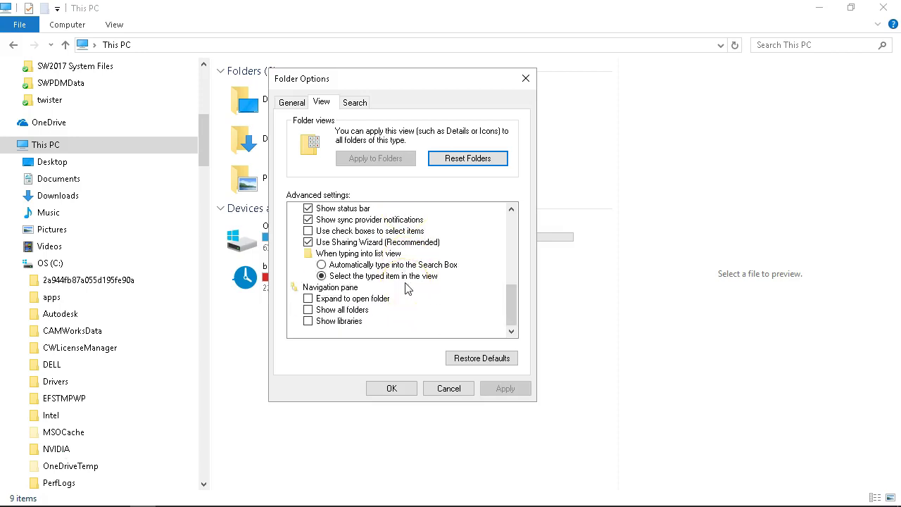
pyautogui.scroll(2, 407, 288)
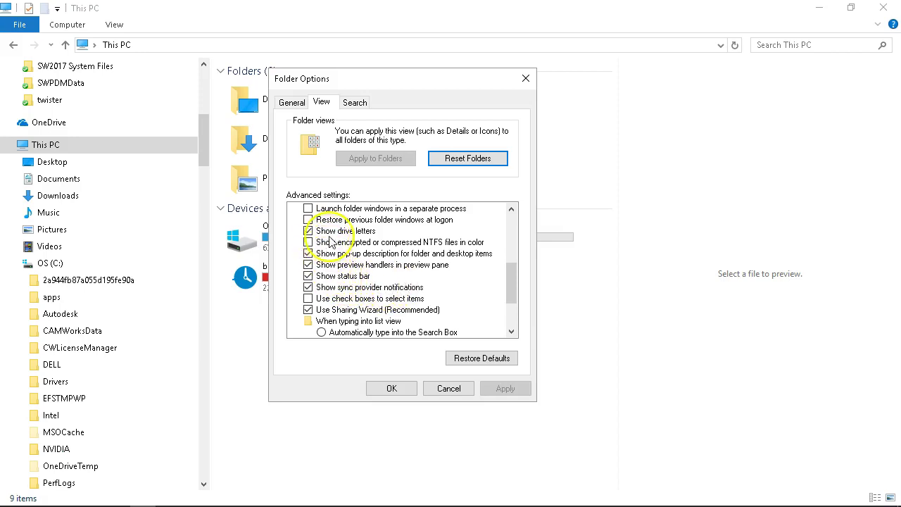
pyautogui.scroll(4, 329, 250)
pyautogui.scroll(1, 333, 242)
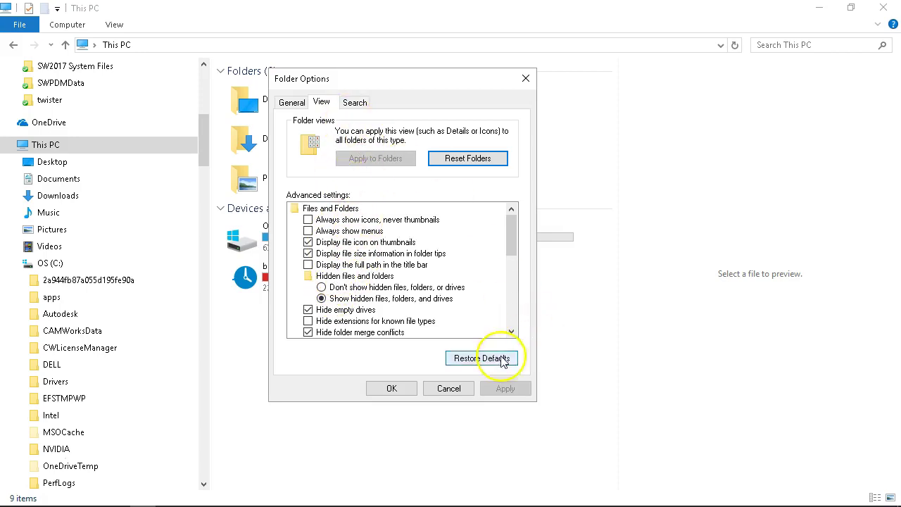
pyautogui.click(416, 392)
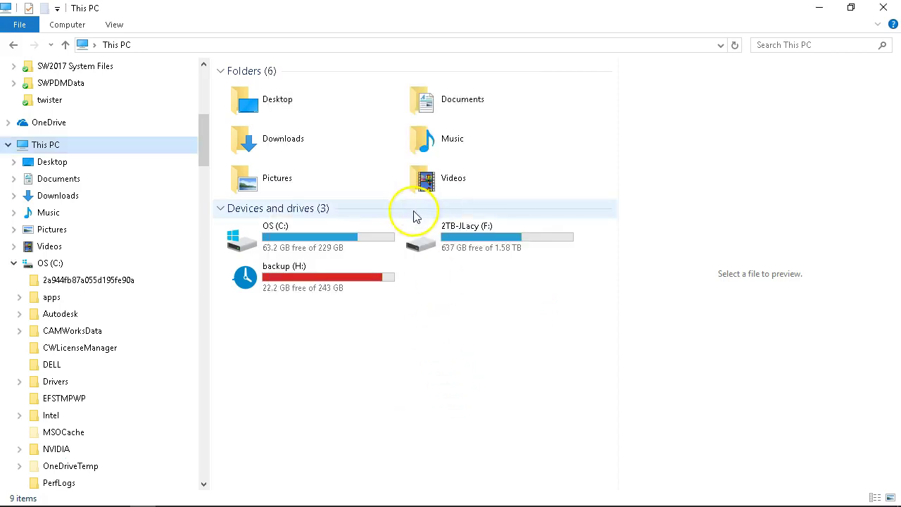
# Check the Hidden items display setting and look through the SOLIDWORKS version folders under ProgramData on the C: drive
pyautogui.click(115, 25)
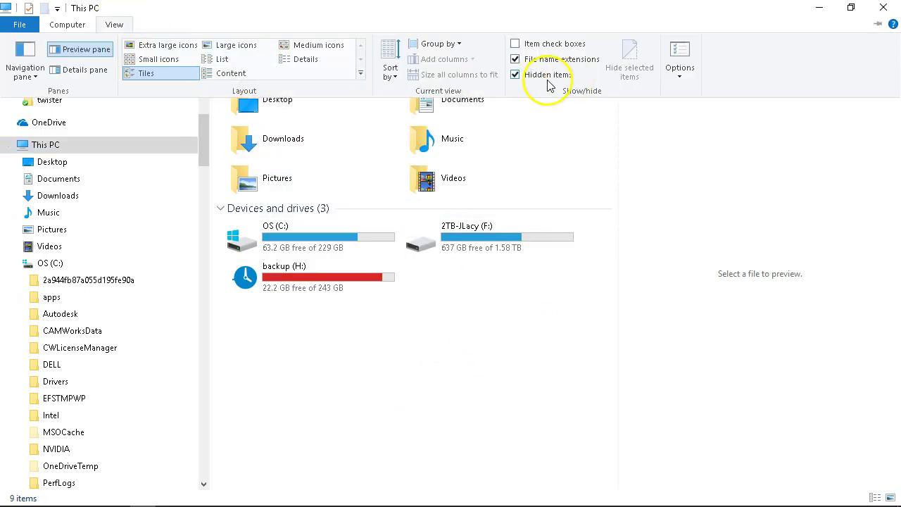
pyautogui.moveTo(203, 159); pyautogui.dragTo(214, 215)
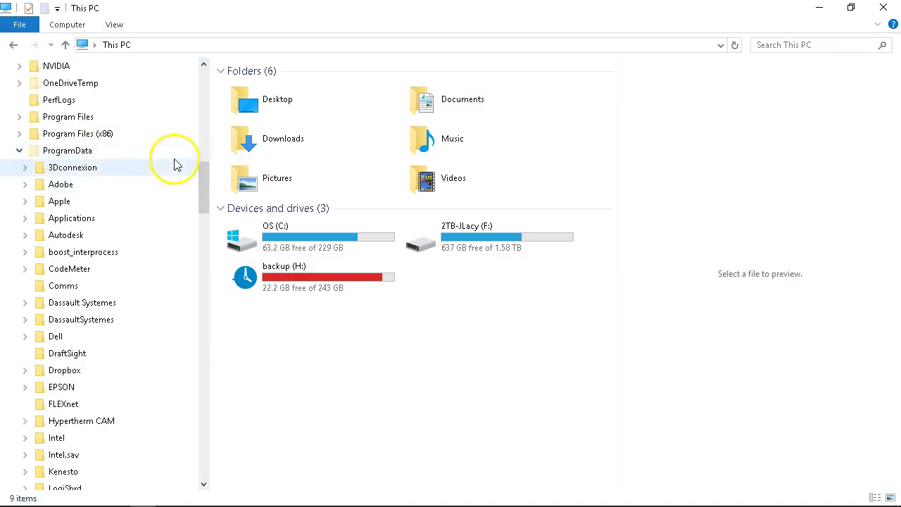
pyautogui.moveTo(206, 175); pyautogui.dragTo(197, 264)
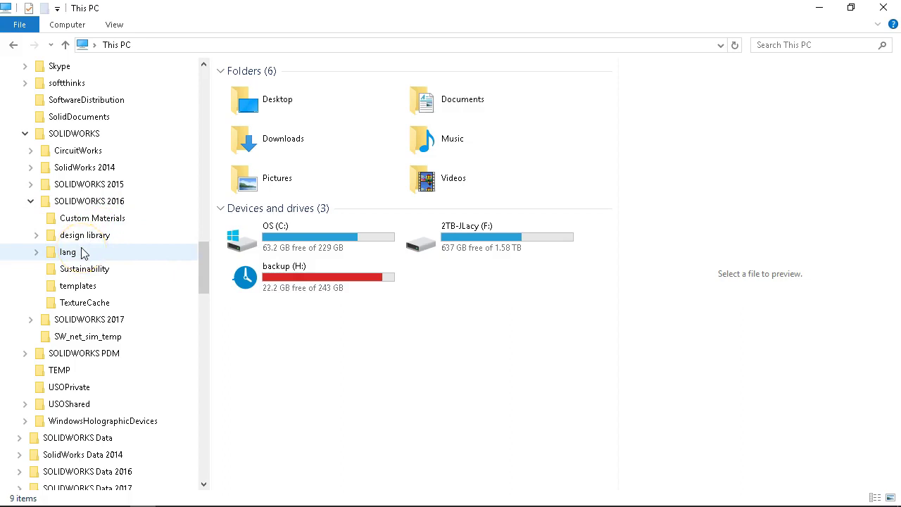
pyautogui.moveTo(202, 253); pyautogui.dragTo(211, 304)
pyautogui.scroll(3, 161, 278)
# Open the SW Templates folder inside SW2017 System Files in Dropbox (Personal) to examine its template files
pyautogui.moveTo(206, 299); pyautogui.dragTo(213, 138)
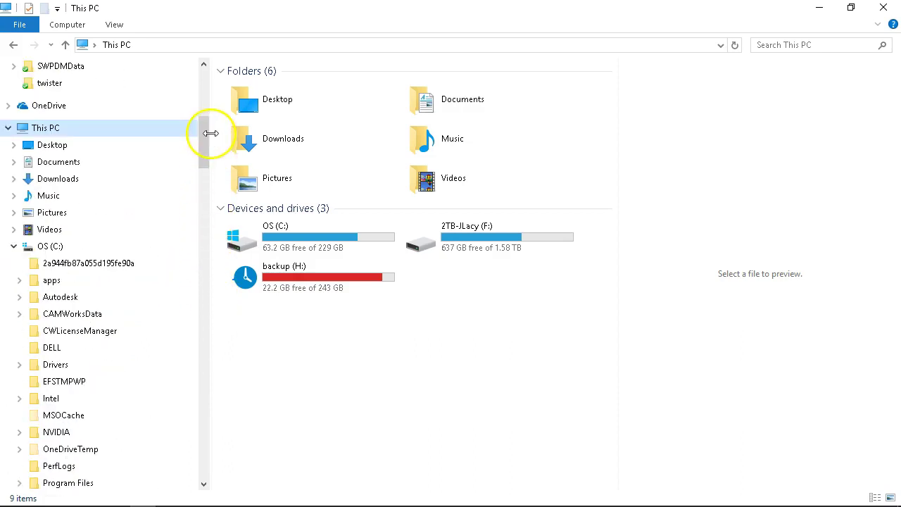
pyautogui.scroll(5, 137, 145)
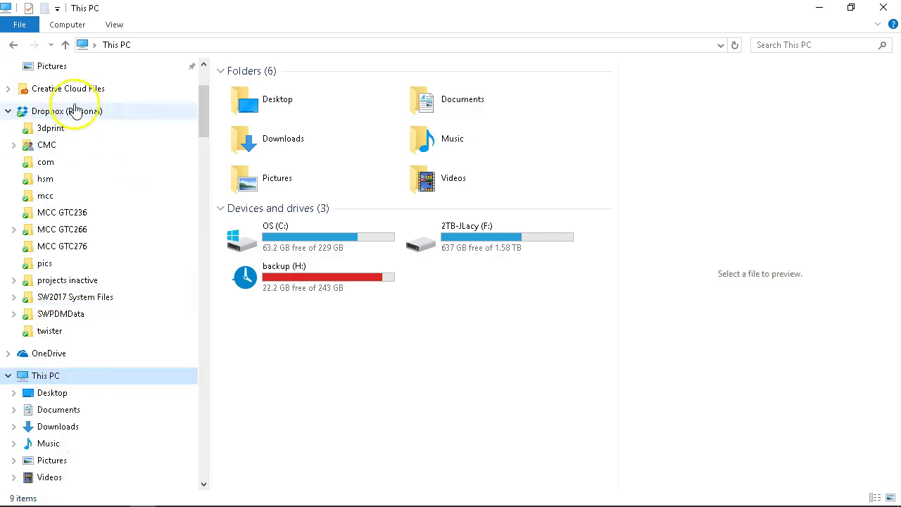
pyautogui.click(64, 302)
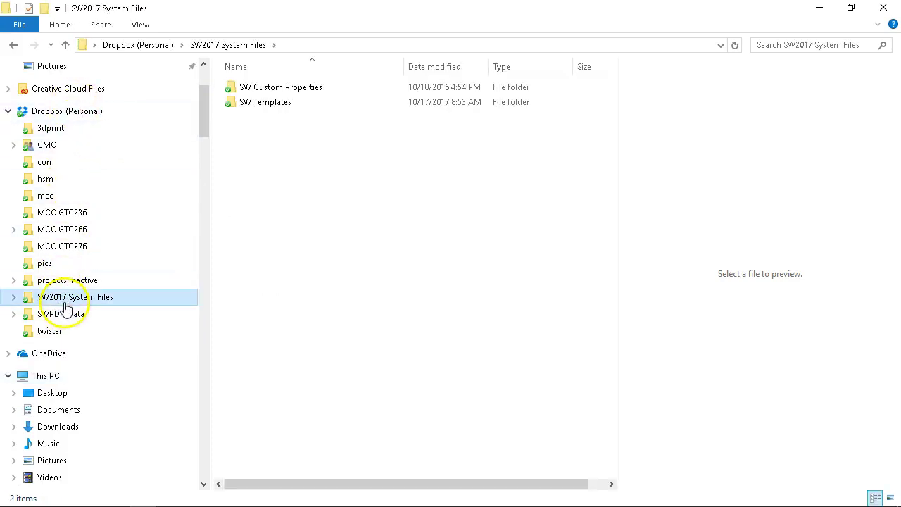
pyautogui.doubleClick(260, 104)
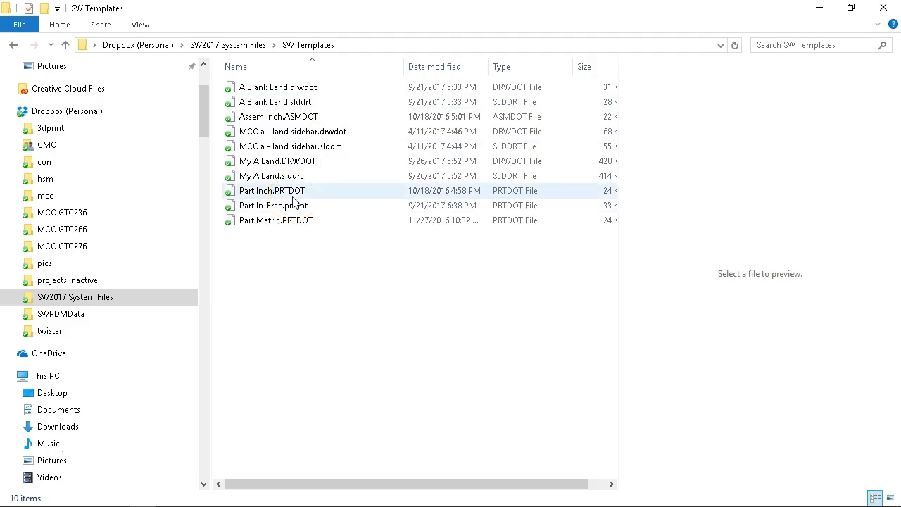
pyautogui.click(264, 311)
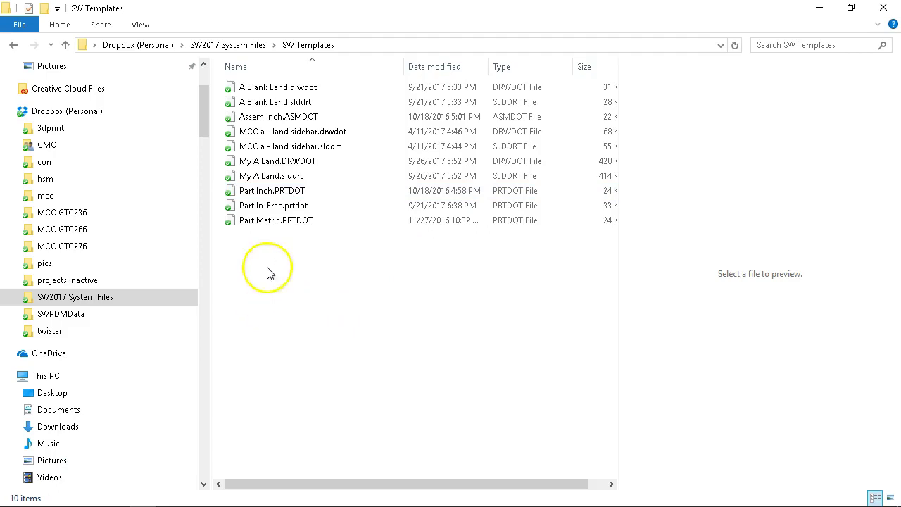
# Expand Program Files on the C: drive down to the SOLIDWORKS folder inside SOLIDWORKS Corp 2017
pyautogui.moveTo(204, 131); pyautogui.dragTo(223, 277)
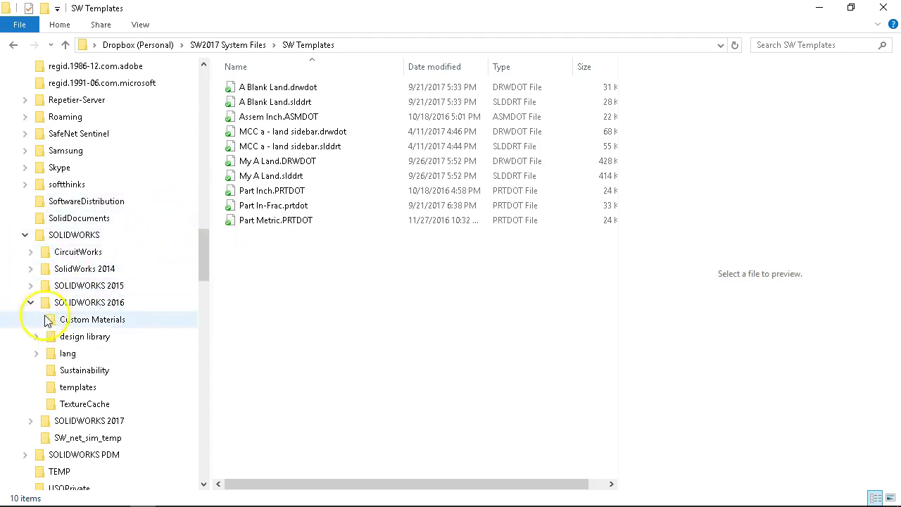
pyautogui.moveTo(204, 246); pyautogui.dragTo(203, 177)
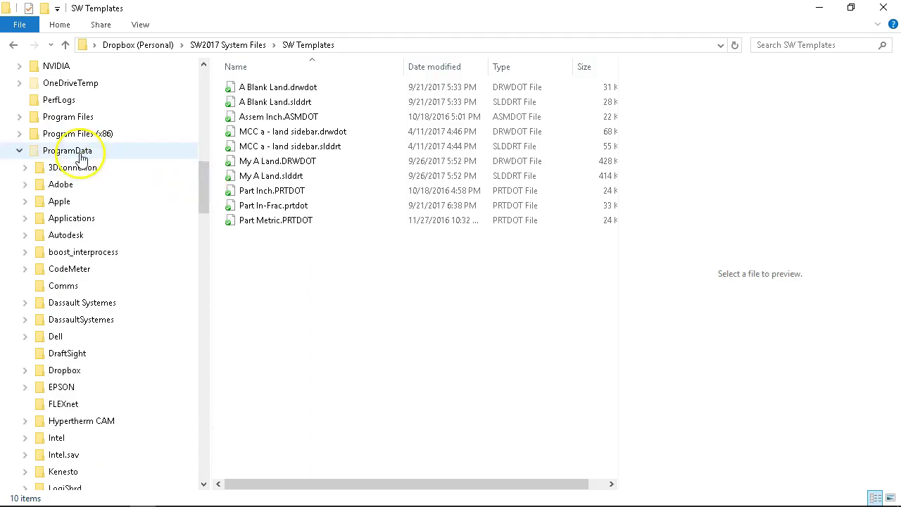
pyautogui.click(19, 121)
pyautogui.moveTo(202, 157); pyautogui.dragTo(197, 221)
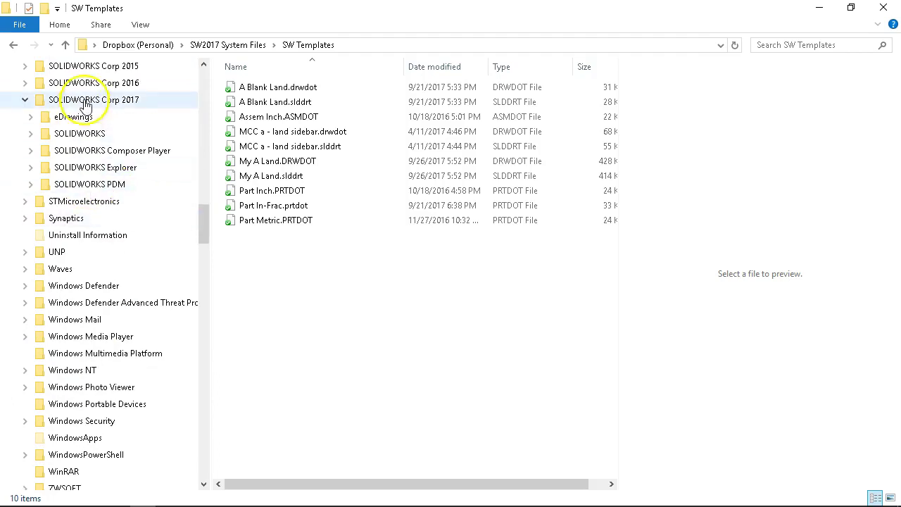
pyautogui.click(30, 133)
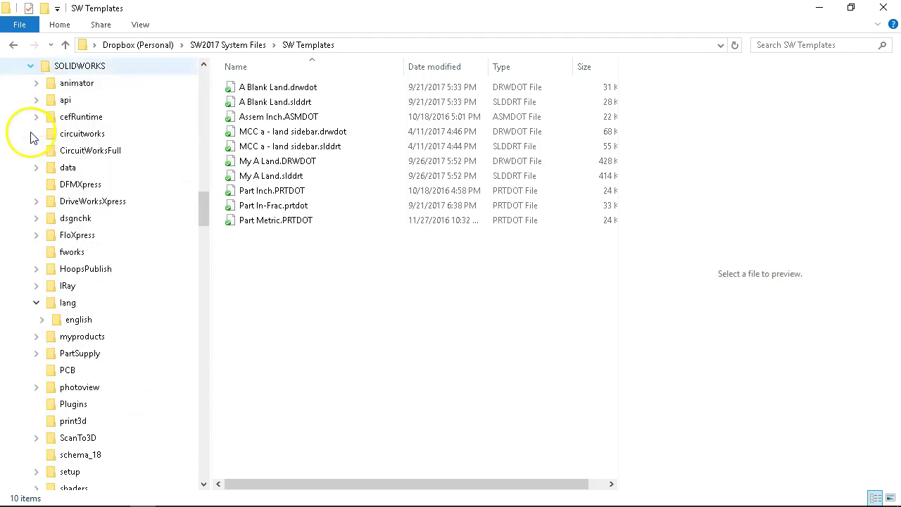
# Check the subfolders of data, collapse it again, and expand the english folder under lang
pyautogui.click(35, 167)
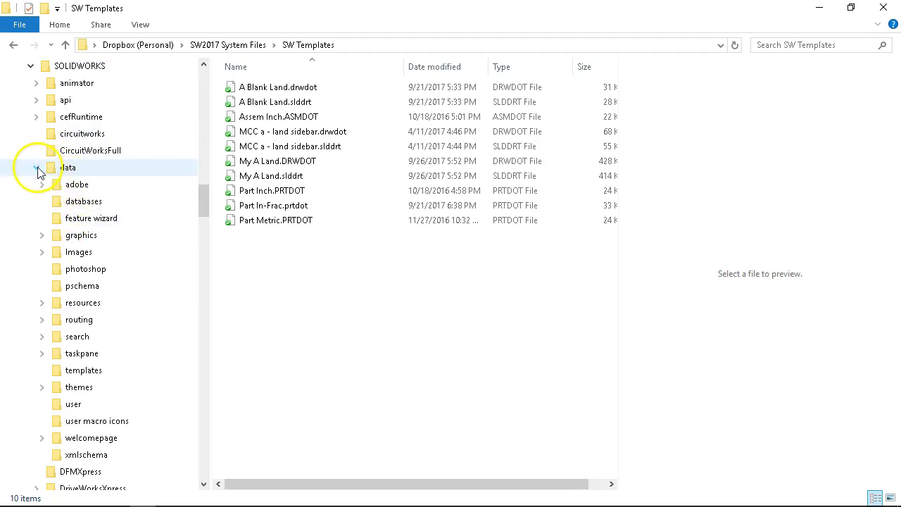
pyautogui.click(36, 168)
pyautogui.click(36, 302)
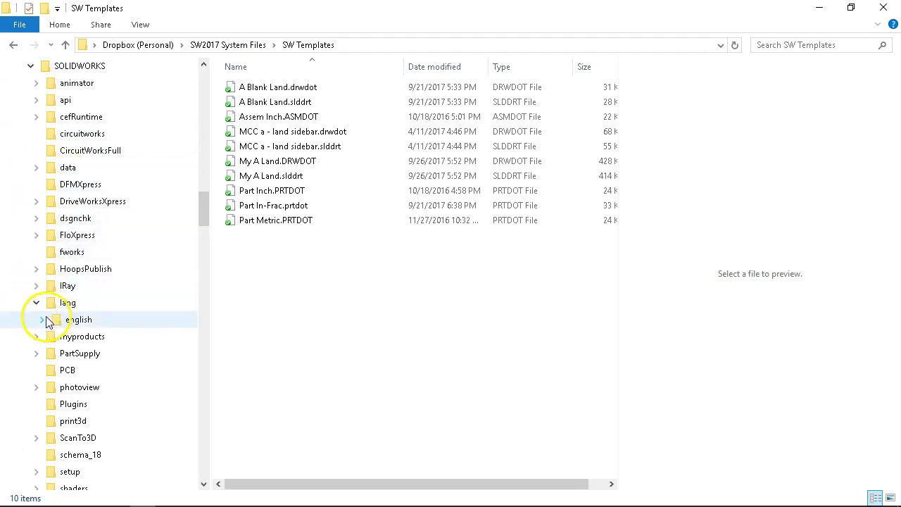
pyautogui.click(42, 319)
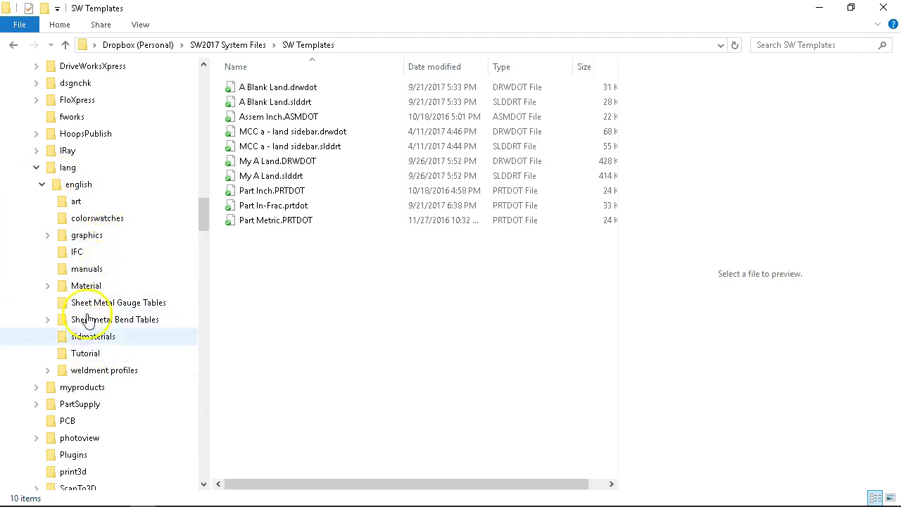
# Expand the ansi inch and iso weldment profiles and open the ansi inch angle iron folder to view its profile files
pyautogui.click(47, 370)
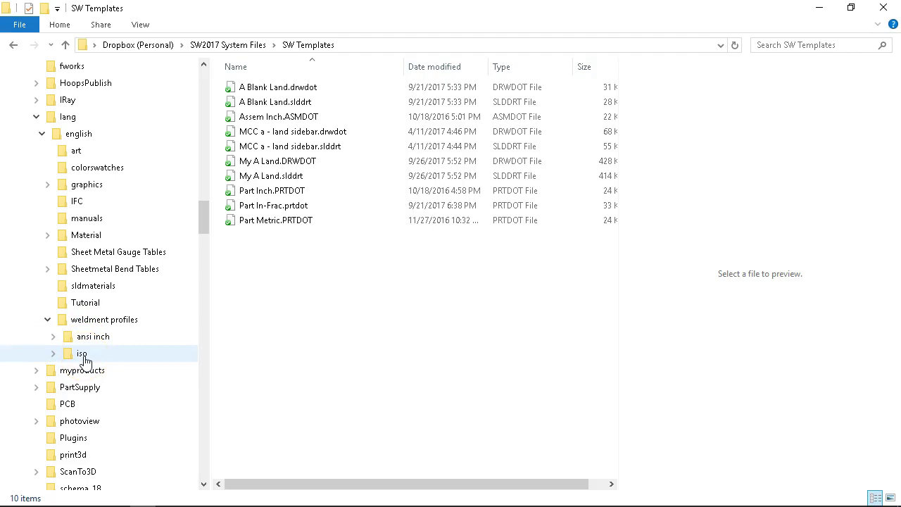
pyautogui.click(94, 327)
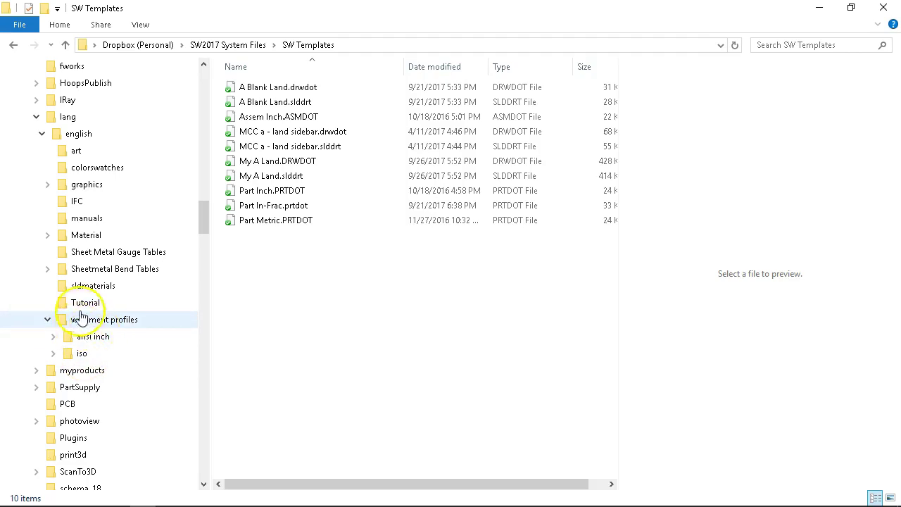
pyautogui.click(53, 338)
pyautogui.scroll(-2, 52, 343)
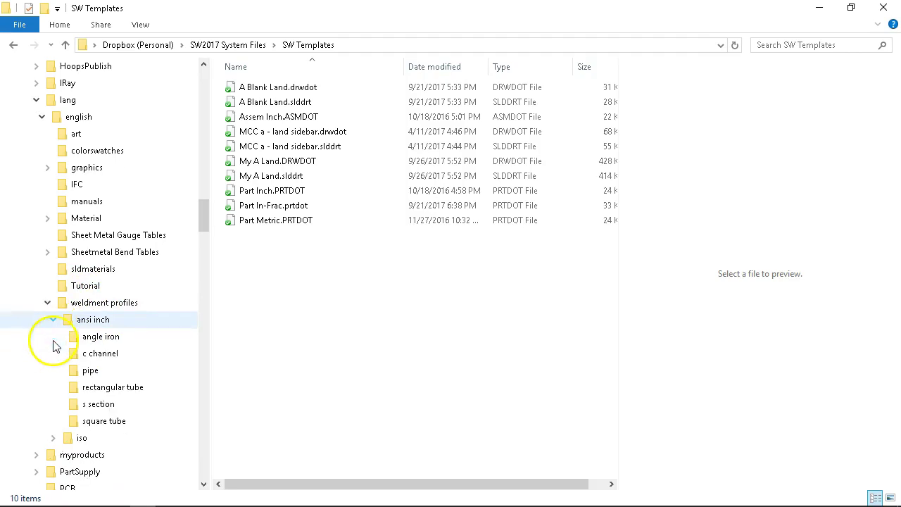
pyautogui.click(53, 354)
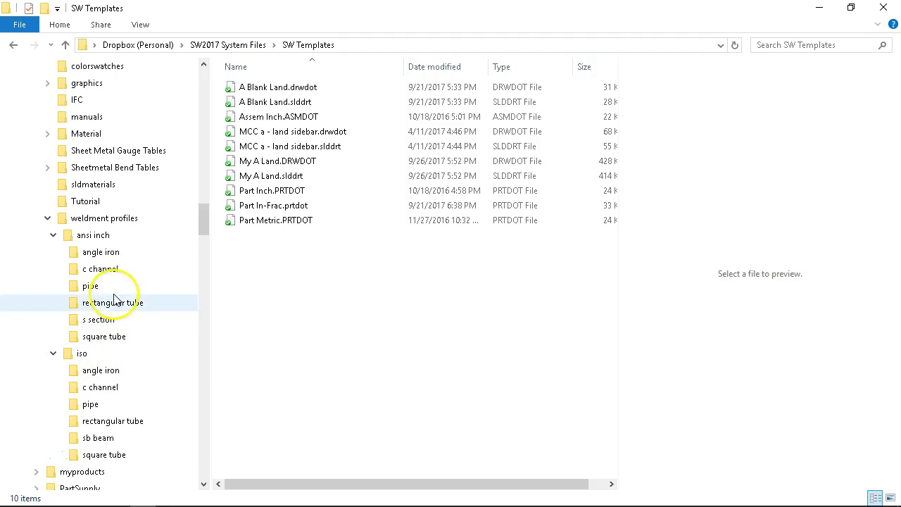
pyautogui.click(111, 257)
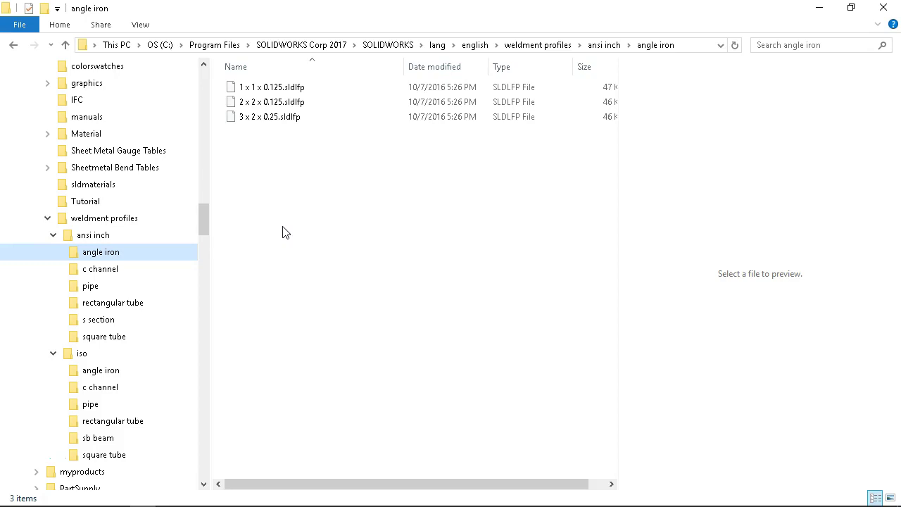
# Collapse the SOLIDWORKS Corp 2017 and Program Files folders in the folder tree
pyautogui.moveTo(203, 221); pyautogui.dragTo(202, 177)
pyautogui.click(23, 287)
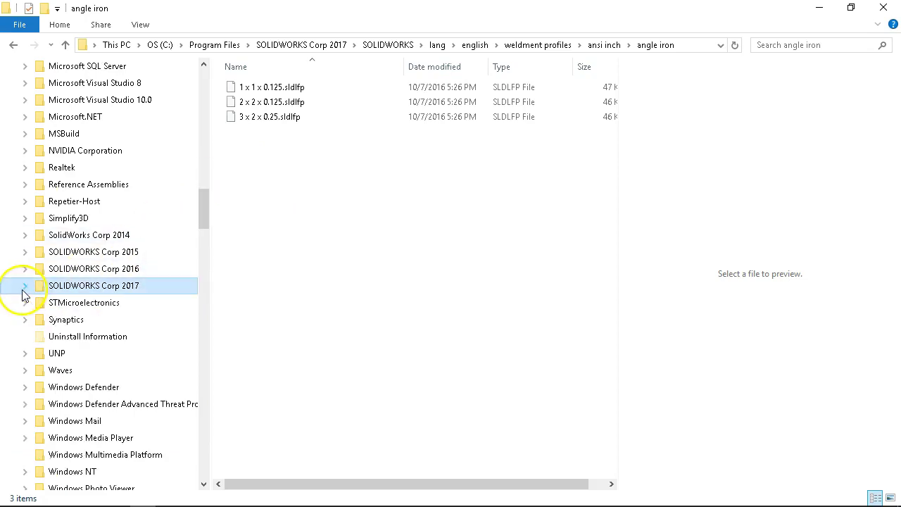
pyautogui.scroll(13, 77, 338)
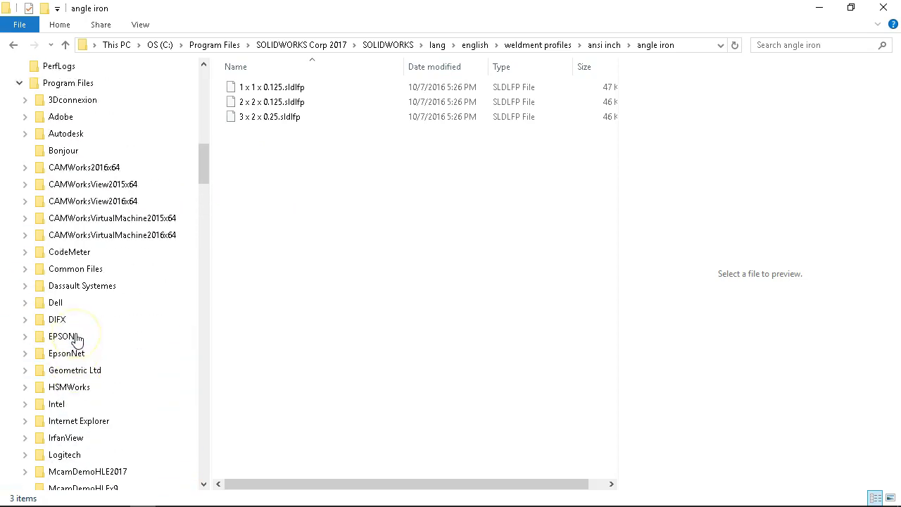
pyautogui.click(20, 252)
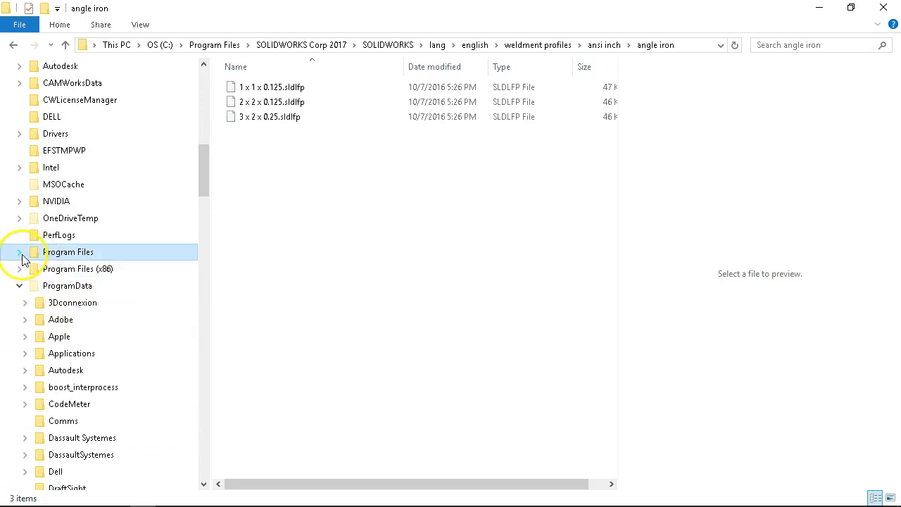
# Open the templates folder of SOLIDWORKS 2016 under ProgramData to examine the default templates
pyautogui.scroll(-9, 85, 316)
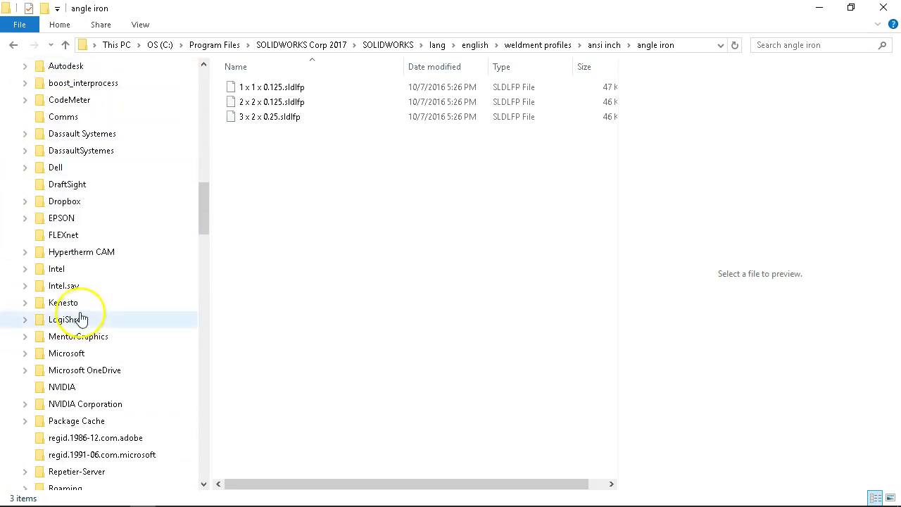
pyautogui.scroll(-6, 78, 300)
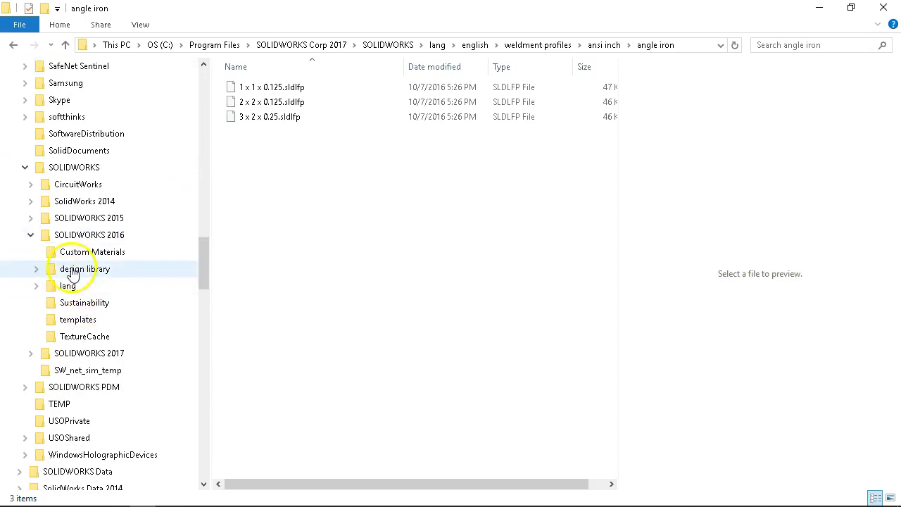
pyautogui.click(68, 320)
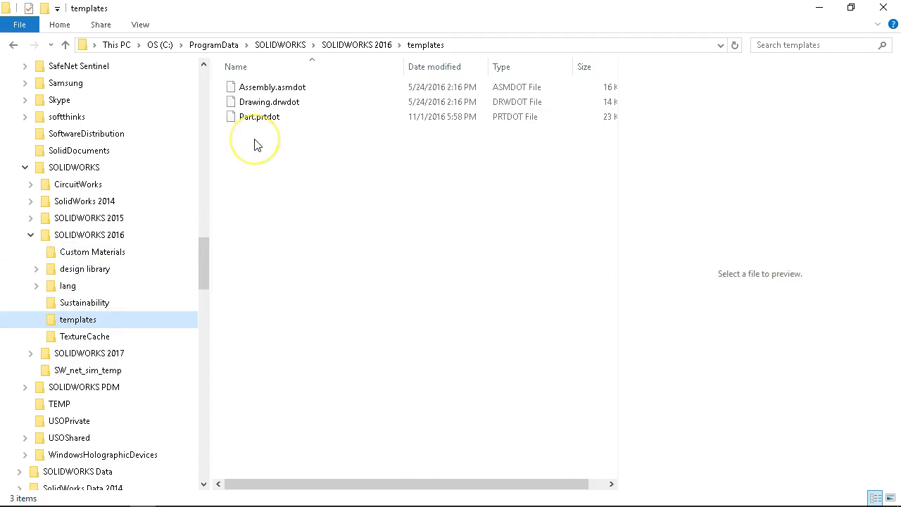
# Copy the template files Assembly.asmdot, Drawing.drwdot and Part.prtdot from the SOLIDWORKS 2016 templates folder
pyautogui.moveTo(294, 147); pyautogui.dragTo(239, 84)
pyautogui.rightClick(262, 114)
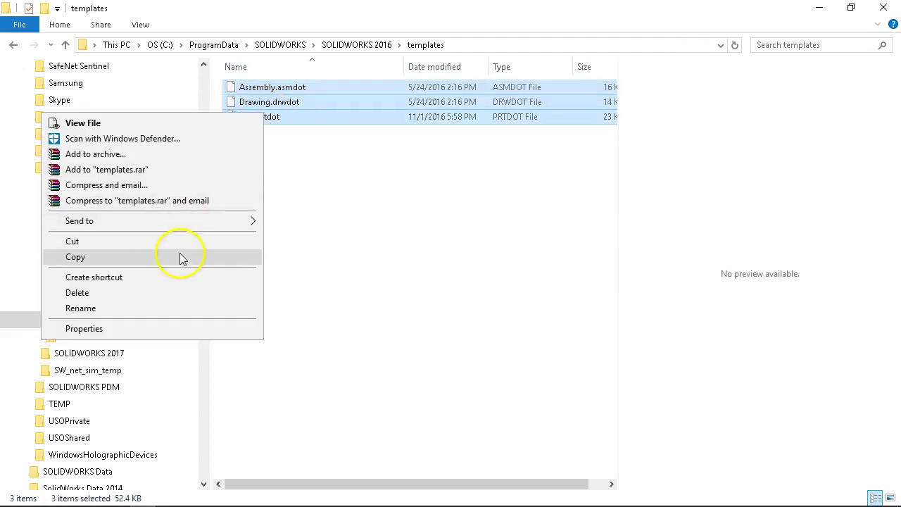
pyautogui.click(235, 256)
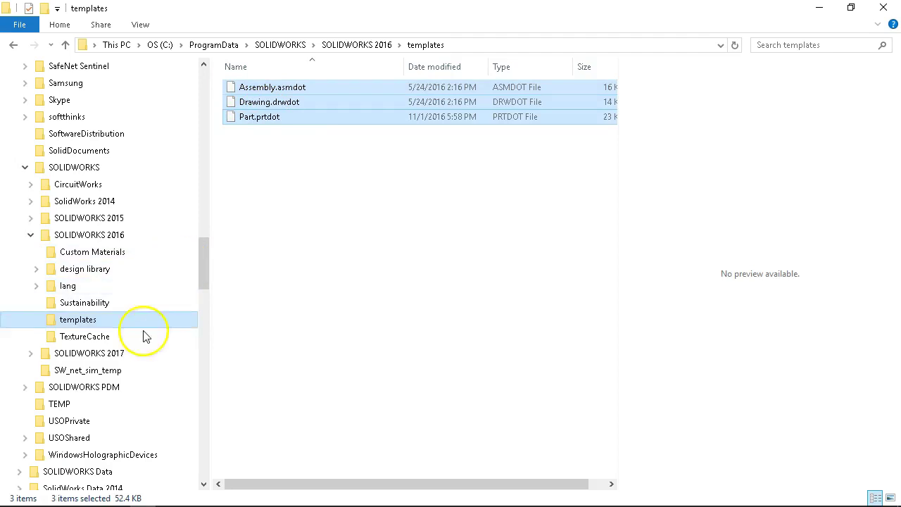
# Expand SOLIDWORKS 2017 under ProgramData and open the english folder within its lang folder
pyautogui.click(29, 353)
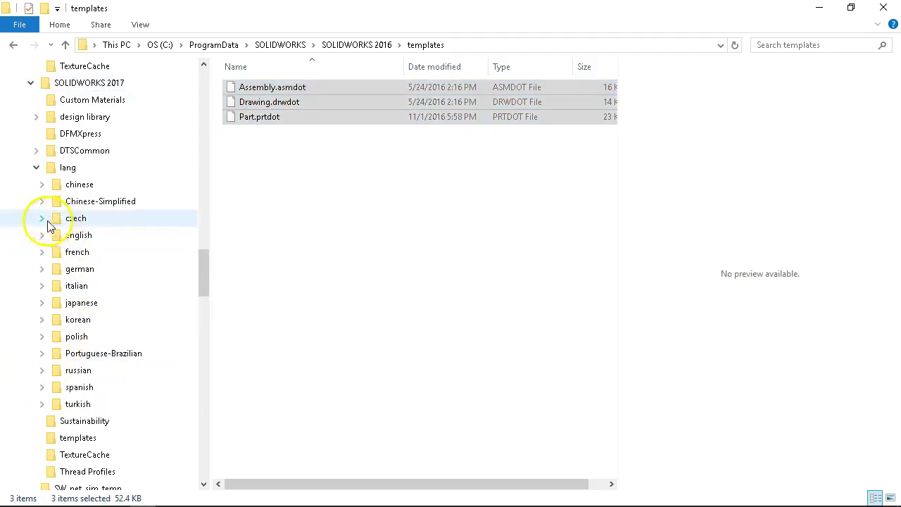
pyautogui.click(42, 235)
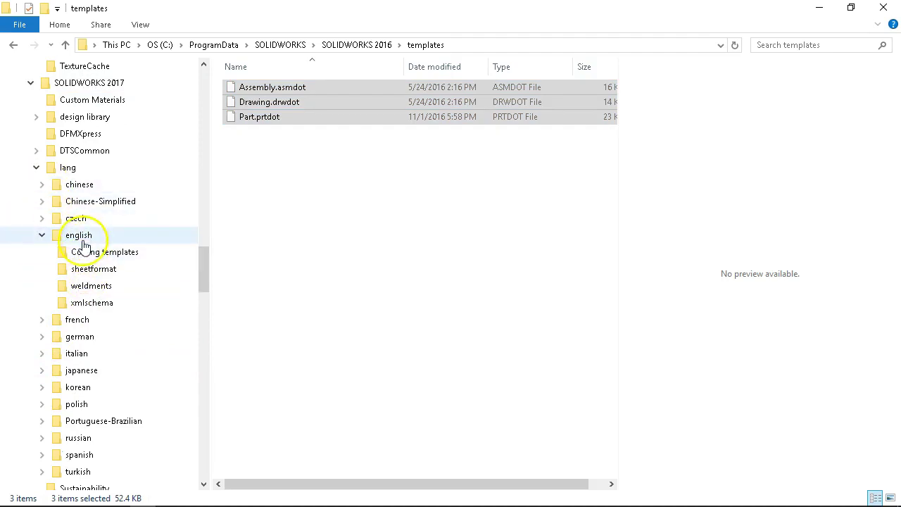
pyautogui.click(70, 235)
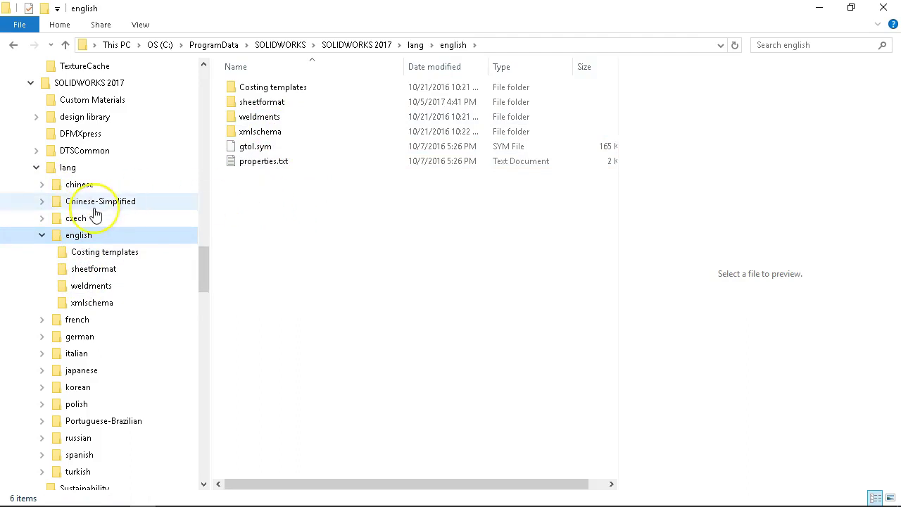
# Review the contents of the english folder and preview the property list in properties.txt
pyautogui.scroll(1, 106, 212)
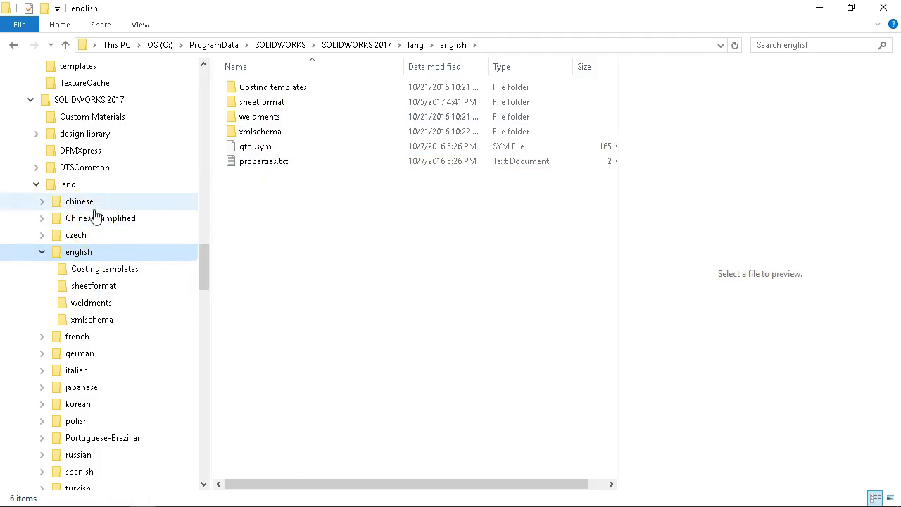
pyautogui.scroll(-2, 95, 215)
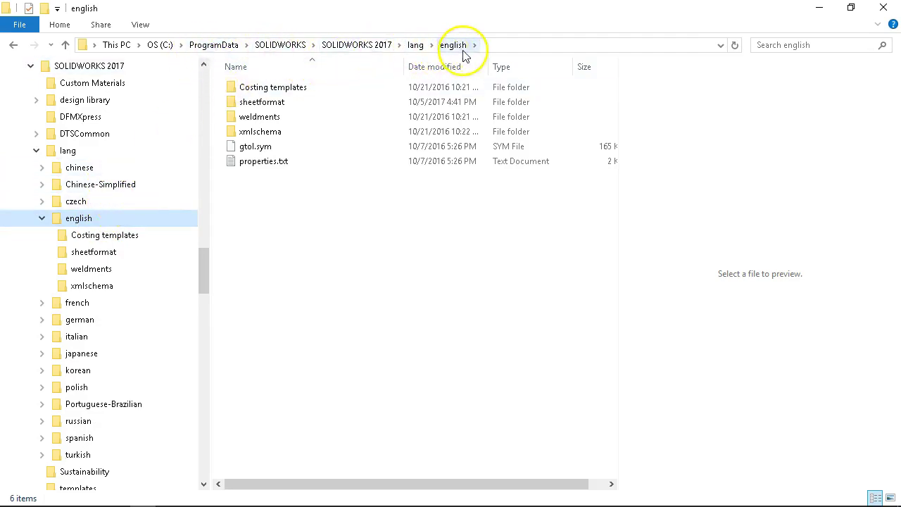
pyautogui.click(254, 164)
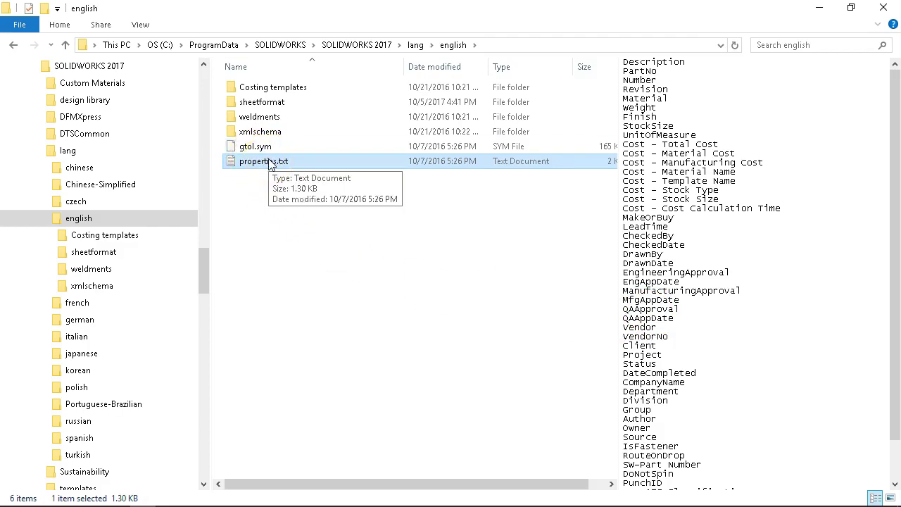
pyautogui.rightClick(271, 177)
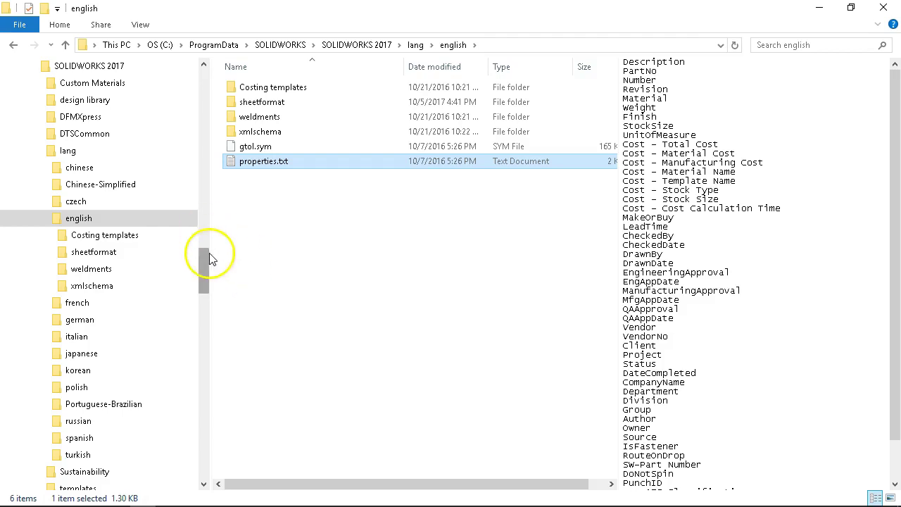
# Inspect the english folder under lang in SOLIDWORKS Data 2017 on the C: drive, and collapse SOLIDWORKS Data 2017 again
pyautogui.moveTo(206, 256); pyautogui.dragTo(199, 336)
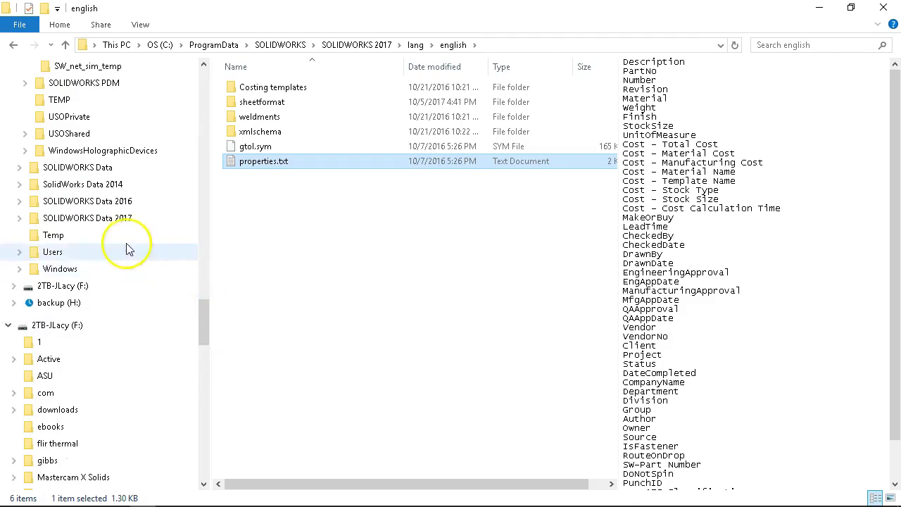
pyautogui.click(19, 220)
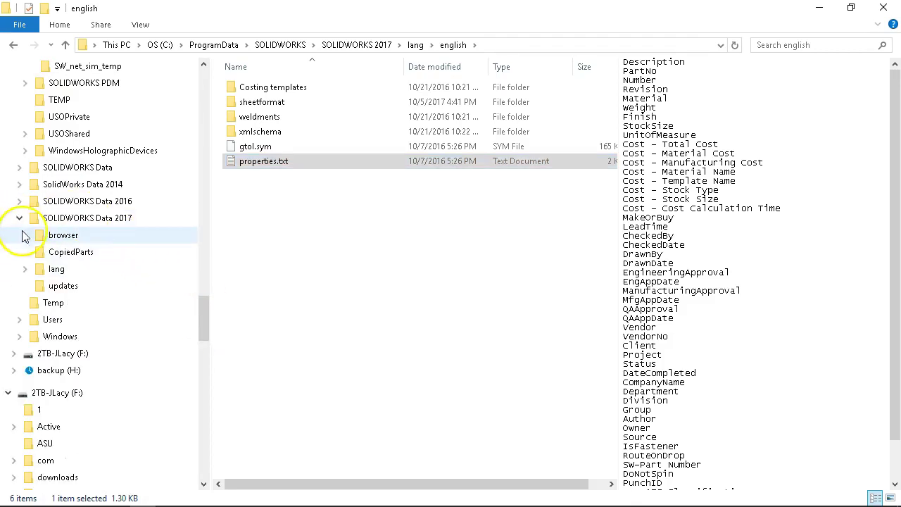
pyautogui.click(27, 270)
pyautogui.click(62, 287)
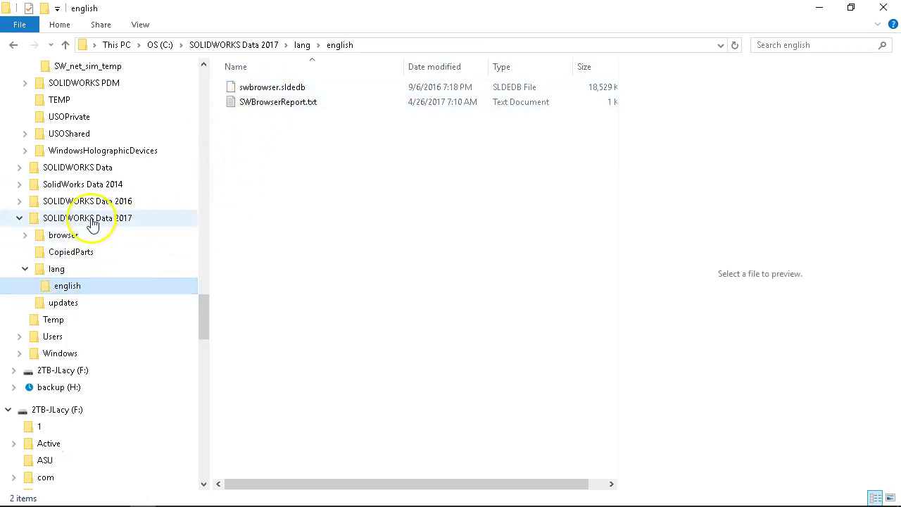
pyautogui.click(19, 220)
# Look back through the ProgramData folders at the SOLIDWORKS 2016 and SOLIDWORKS 2017 subfolders
pyautogui.scroll(10, 137, 250)
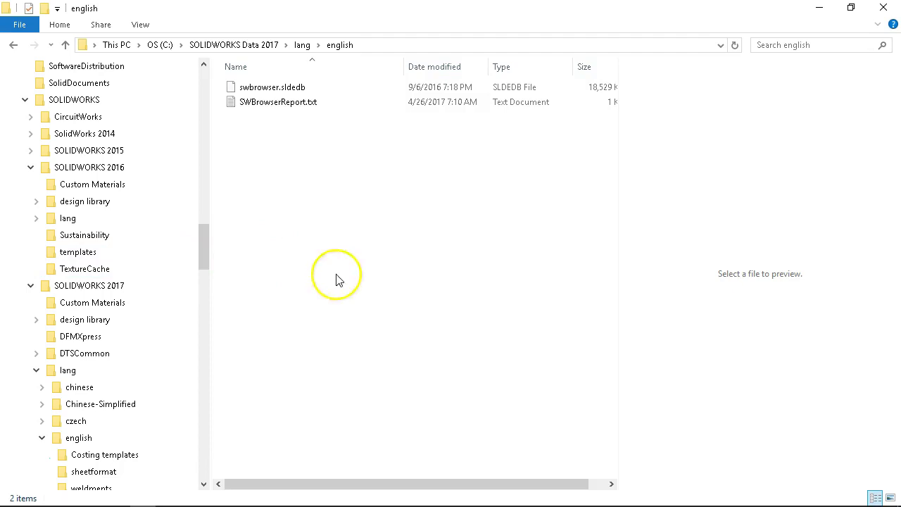
pyautogui.moveTo(208, 250); pyautogui.dragTo(215, 175)
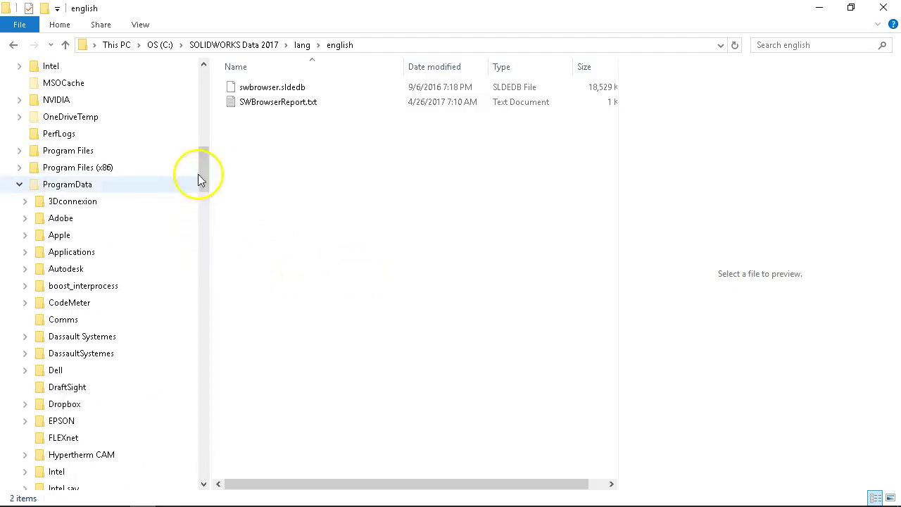
pyautogui.scroll(-3, 92, 261)
pyautogui.scroll(-8, 88, 274)
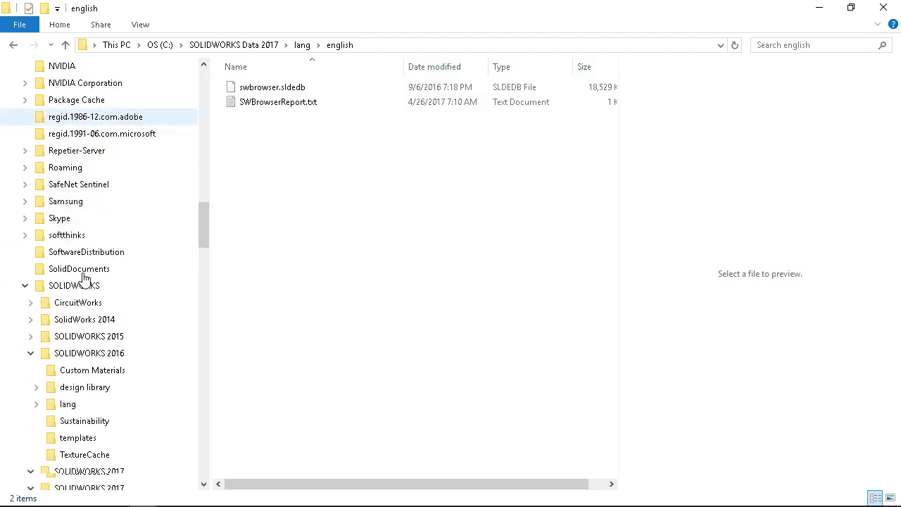
pyautogui.scroll(-1, 83, 278)
pyautogui.scroll(-2, 83, 278)
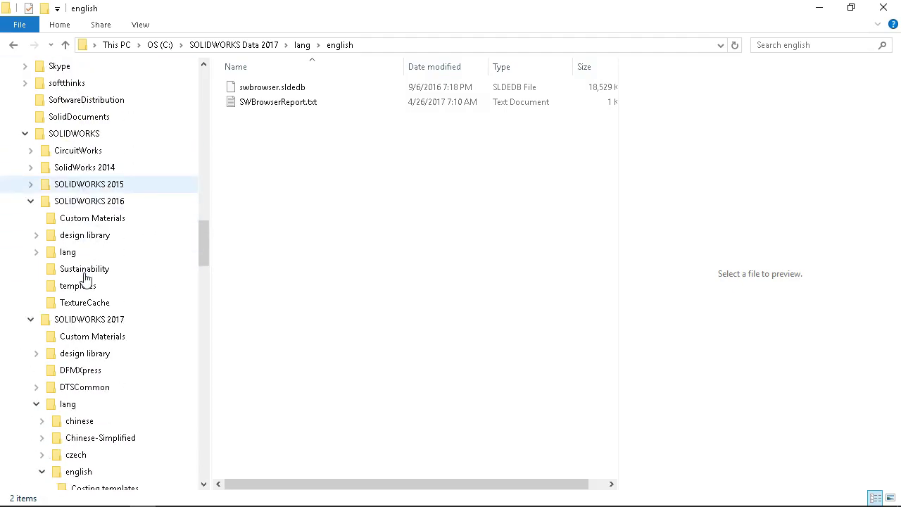
pyautogui.scroll(-1, 91, 285)
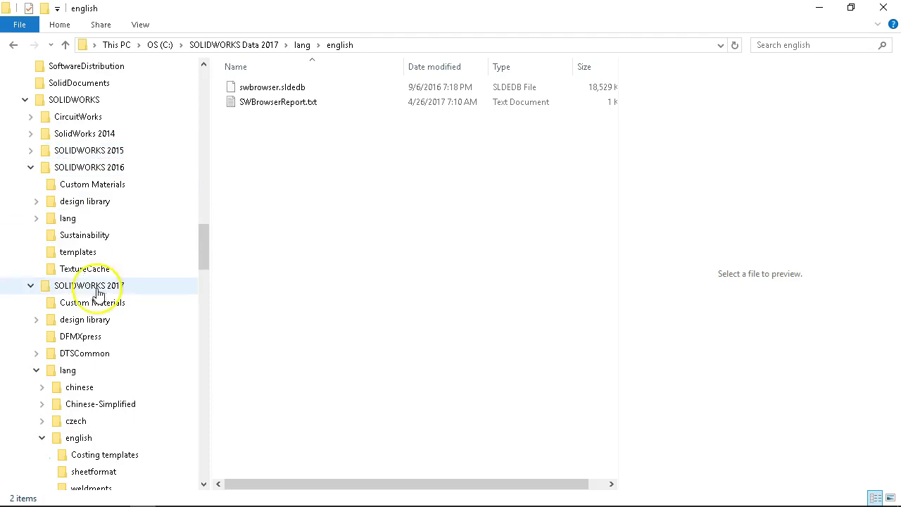
# Check the english folder under lang in ProgramData's SOLIDWORKS 2016, and collapse SOLIDWORKS 2016 and ProgramData again
pyautogui.click(36, 219)
pyautogui.click(42, 235)
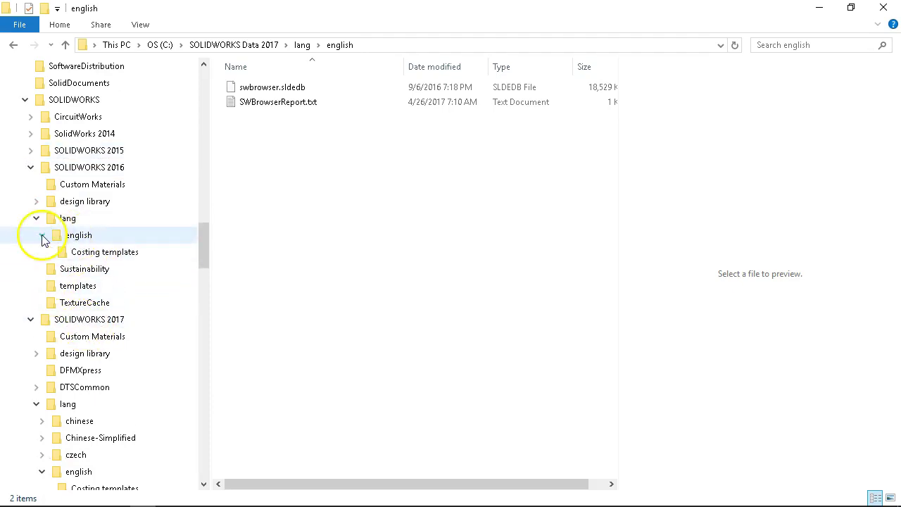
pyautogui.click(31, 167)
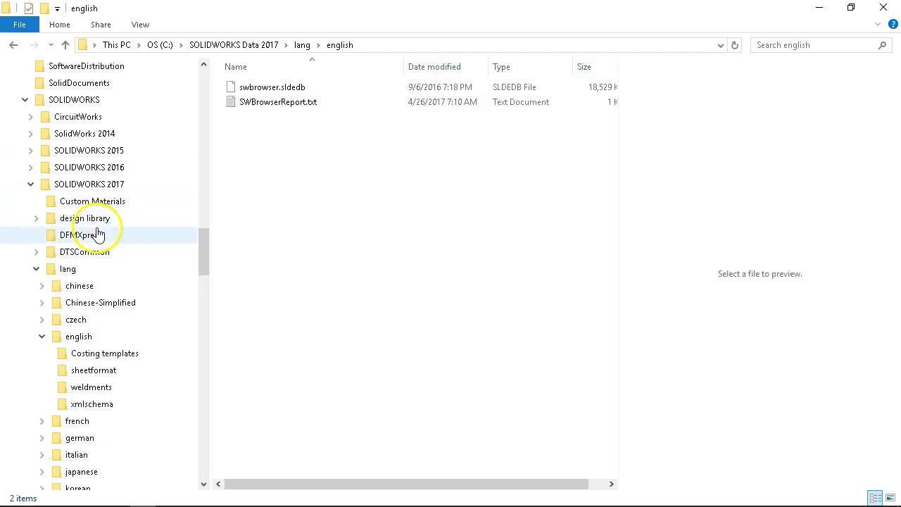
pyautogui.scroll(15, 99, 234)
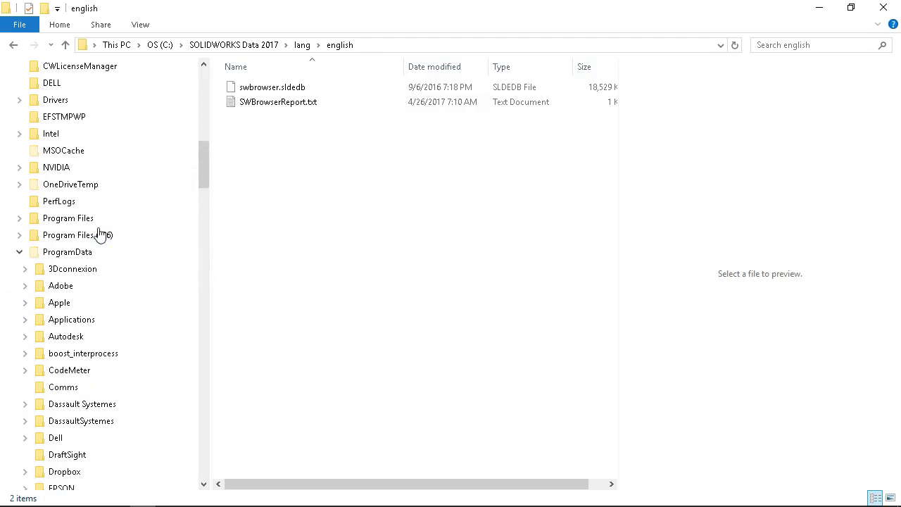
pyautogui.click(19, 252)
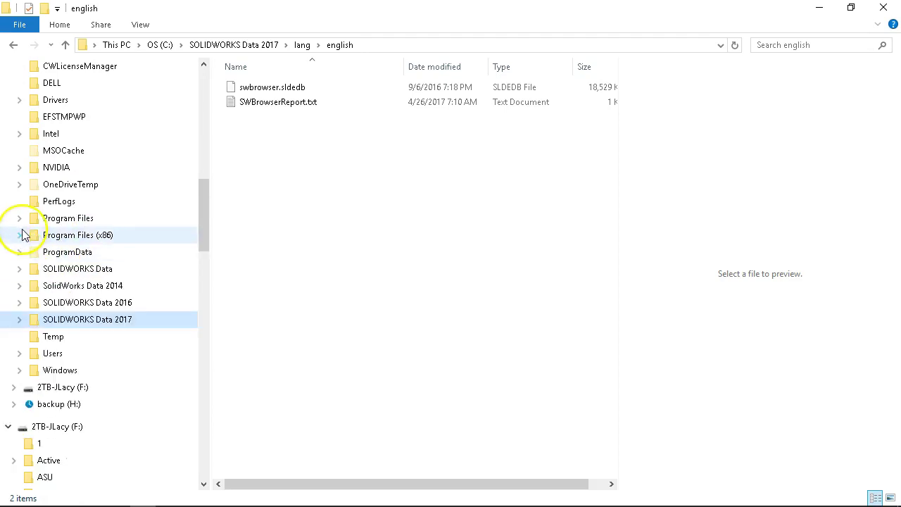
# Expand SOLIDWORKS Corp 2017 under Program Files and examine the subfolders of its lang english folder, including weldment profiles
pyautogui.click(19, 218)
pyautogui.scroll(-6, 86, 292)
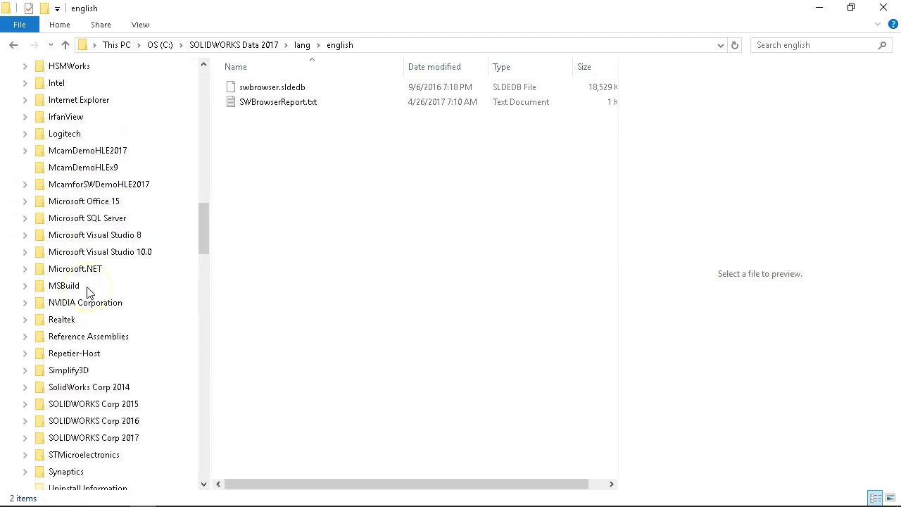
pyautogui.scroll(-3, 88, 292)
pyautogui.scroll(1, 78, 290)
pyautogui.click(21, 322)
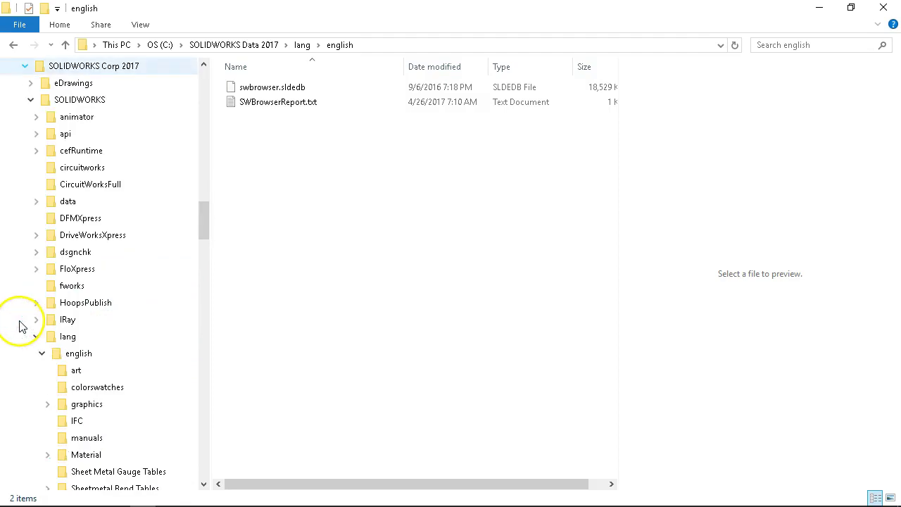
pyautogui.scroll(-3, 54, 343)
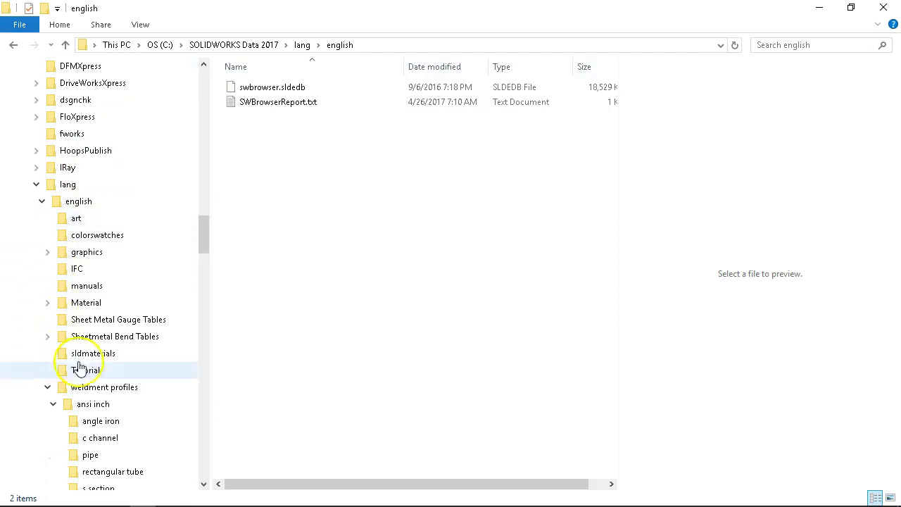
pyautogui.scroll(-1, 96, 290)
pyautogui.scroll(9, 96, 290)
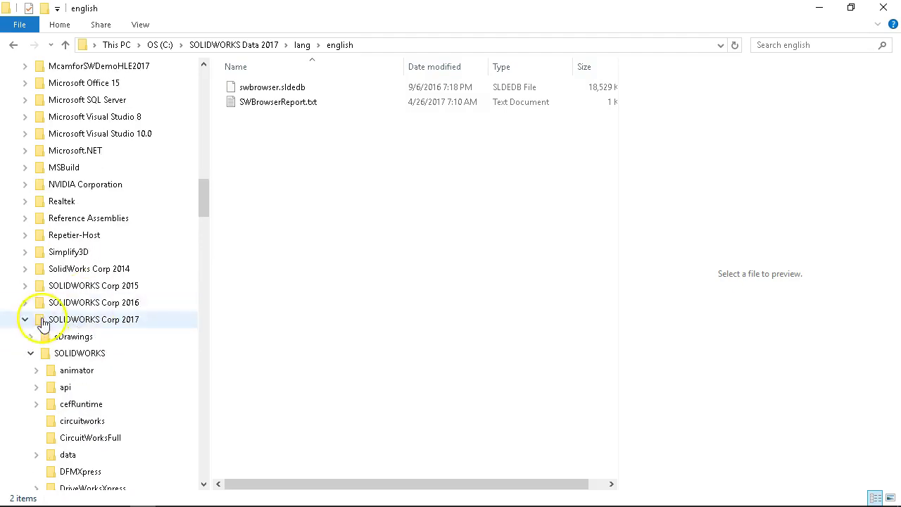
# Collapse SOLIDWORKS Corp 2017 and its parent Program Files folder in the folder tree
pyautogui.click(27, 321)
pyautogui.scroll(8, 64, 320)
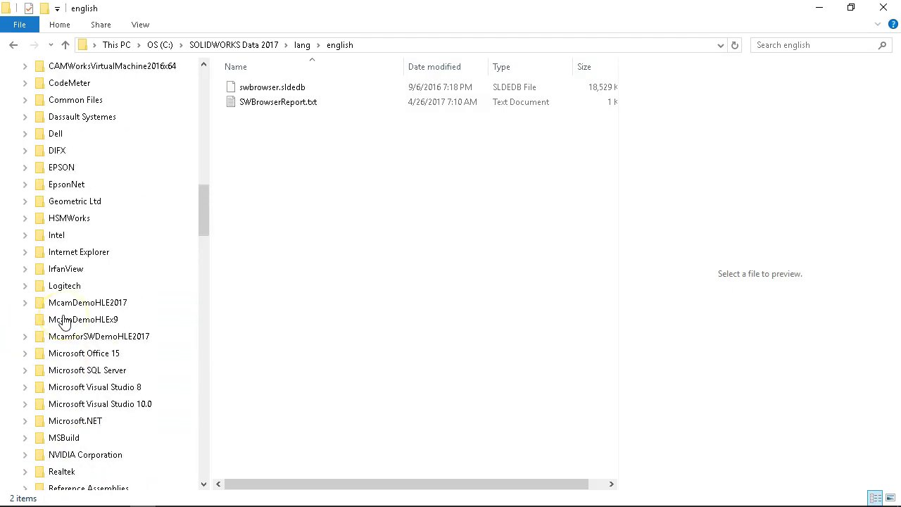
pyautogui.scroll(4, 64, 321)
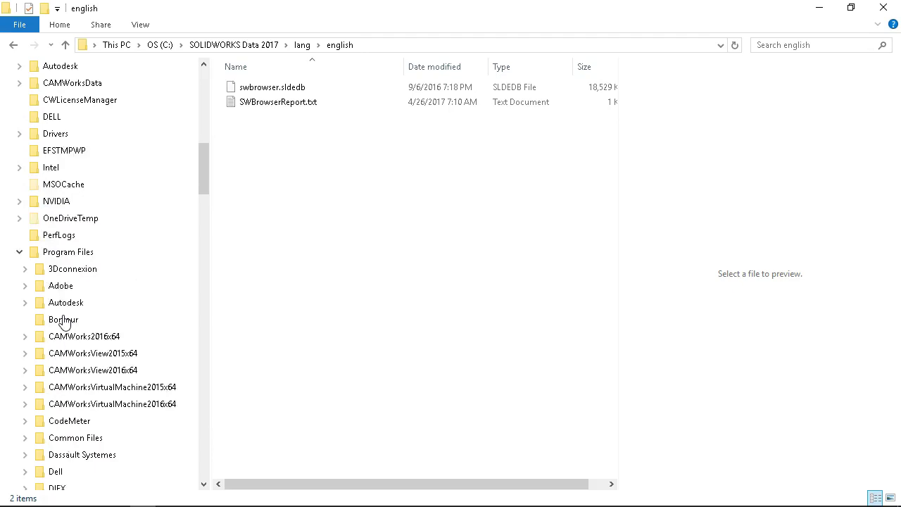
pyautogui.scroll(1, 62, 321)
pyautogui.scroll(-1, 64, 321)
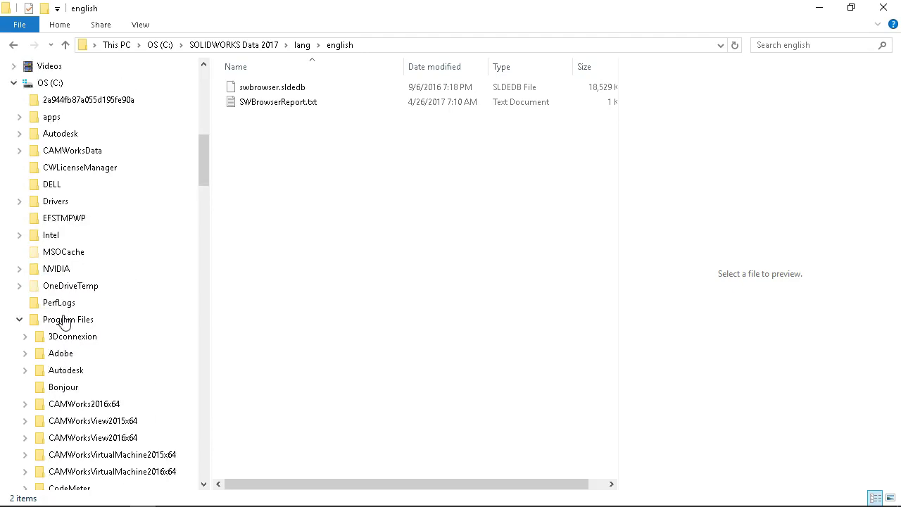
pyautogui.scroll(-2, 64, 309)
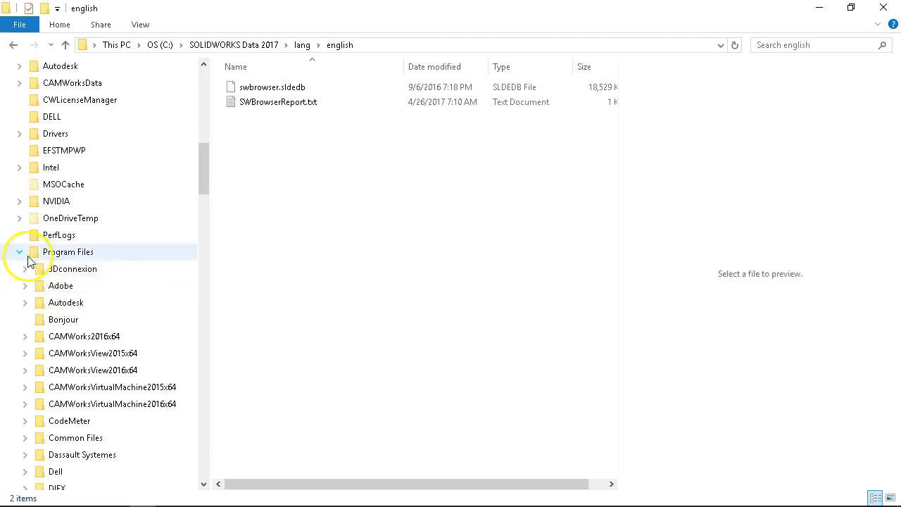
pyautogui.click(20, 253)
# Expand ProgramData again and display the contents of the english folder under SOLIDWORKS 2017 lang
pyautogui.scroll(-1, 22, 255)
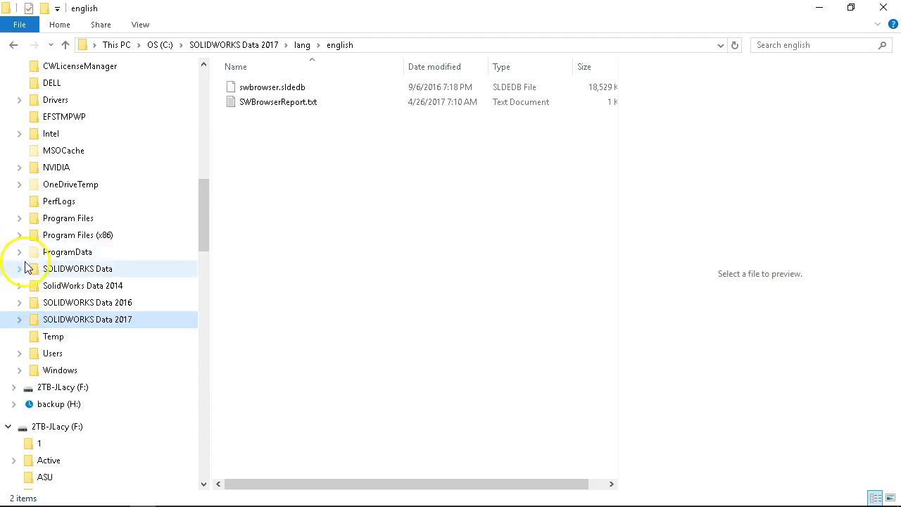
pyautogui.click(21, 253)
pyautogui.scroll(-10, 21, 255)
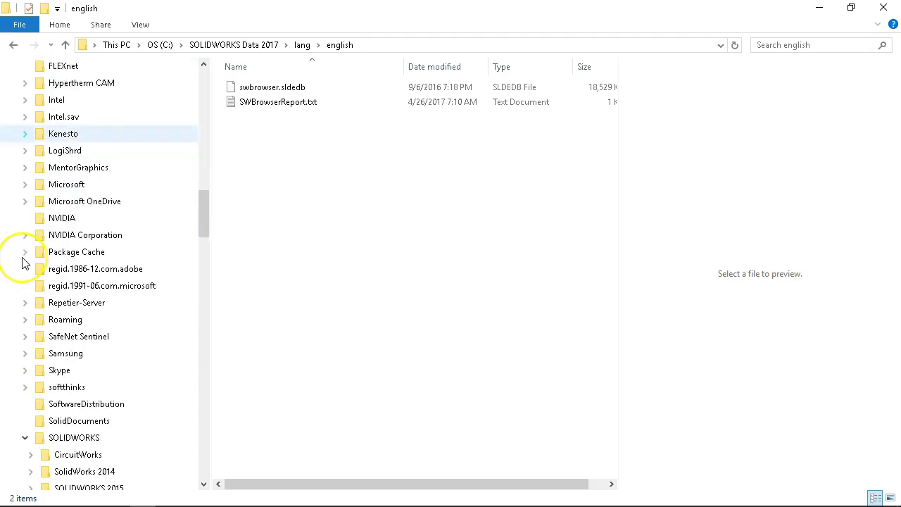
pyautogui.scroll(-3, 21, 262)
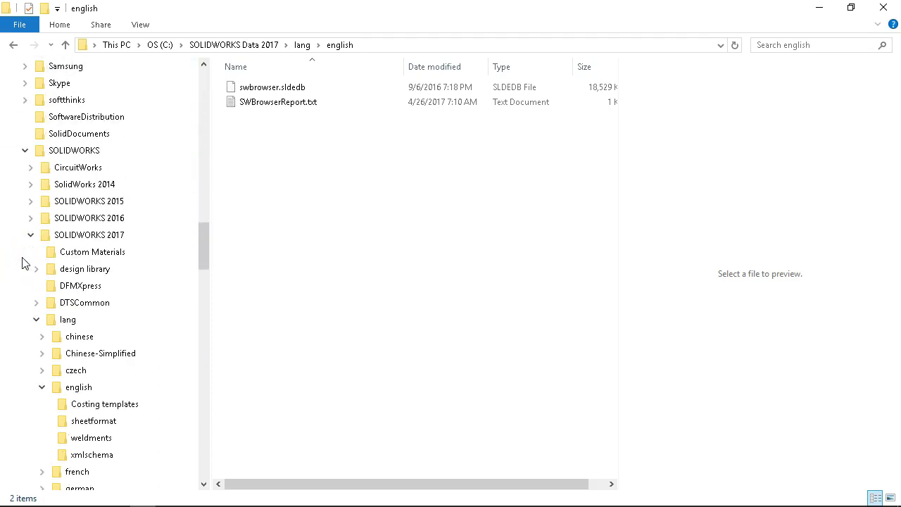
pyautogui.click(78, 304)
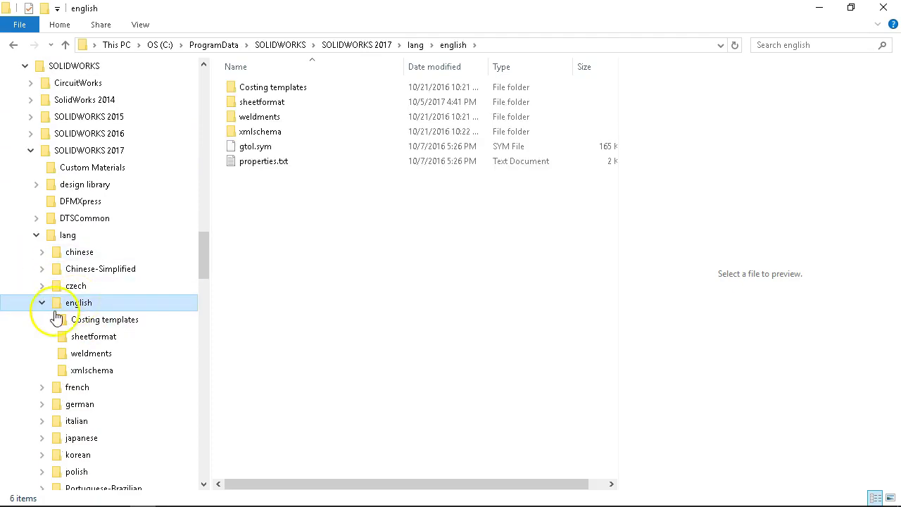
# Expand the english language folders of SOLIDWORKS 2016 and 2015 under ProgramData, and open the 2015 sheetformat folder
pyautogui.click(30, 134)
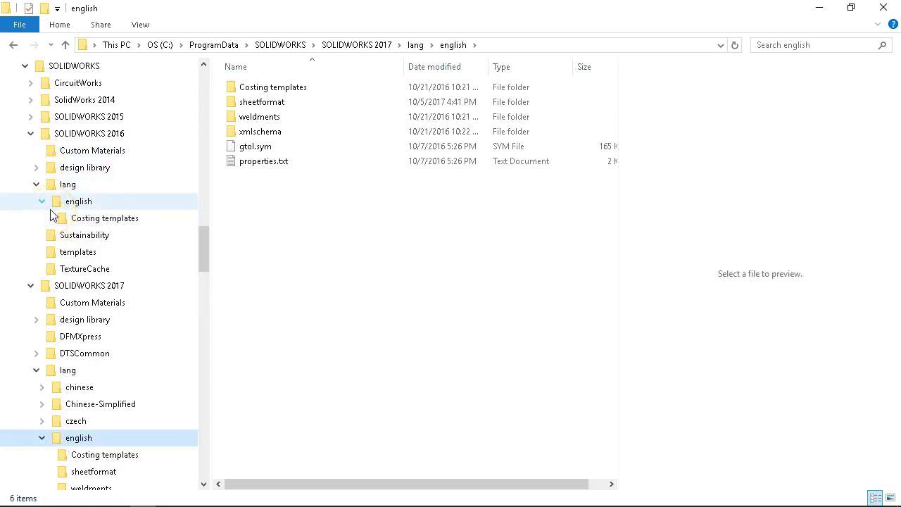
pyautogui.scroll(2, 51, 214)
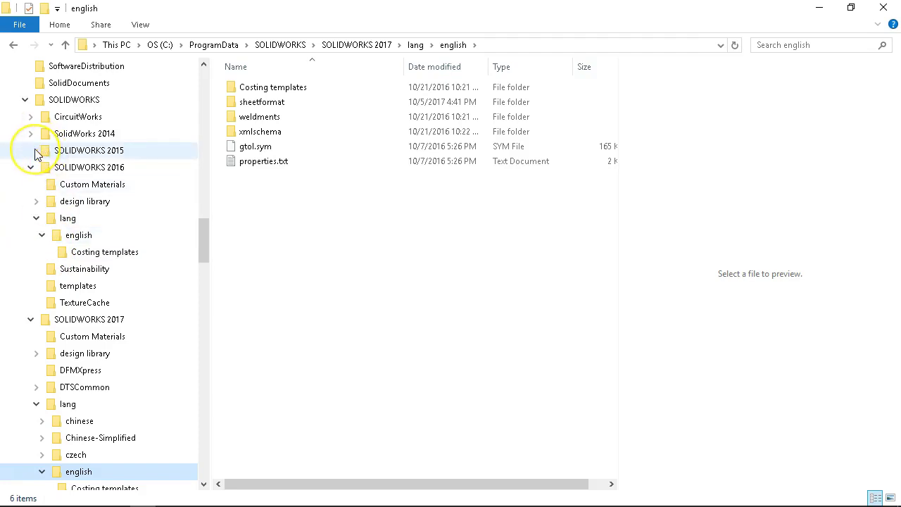
pyautogui.click(31, 151)
pyautogui.click(36, 201)
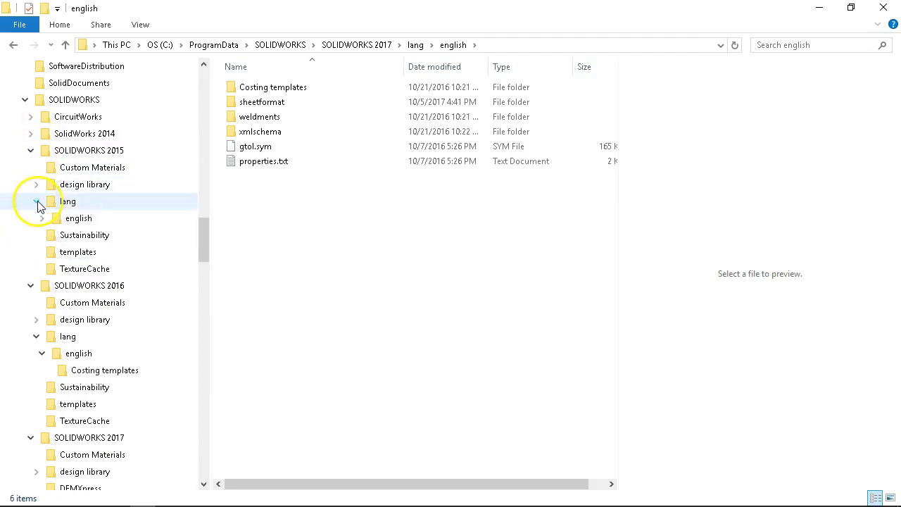
pyautogui.click(43, 219)
pyautogui.scroll(2, 44, 232)
pyautogui.scroll(-2, 50, 251)
pyautogui.click(109, 251)
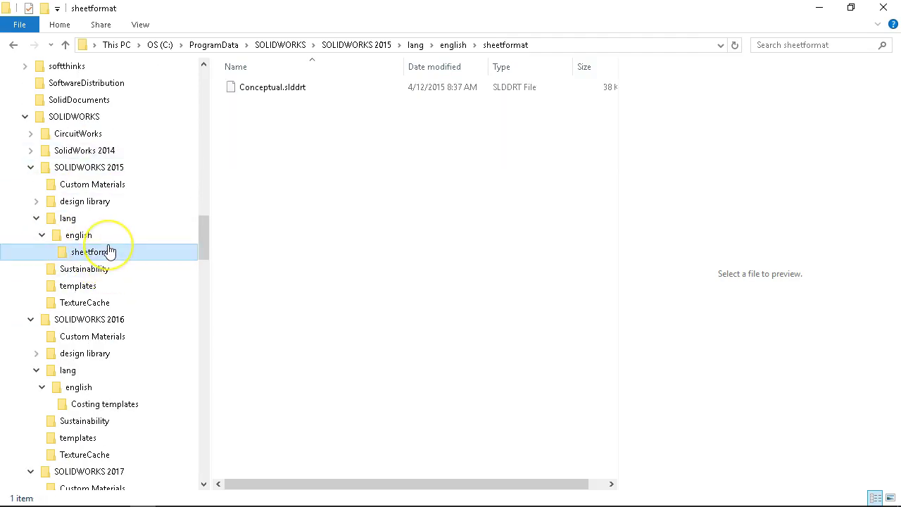
pyautogui.scroll(-2, 113, 250)
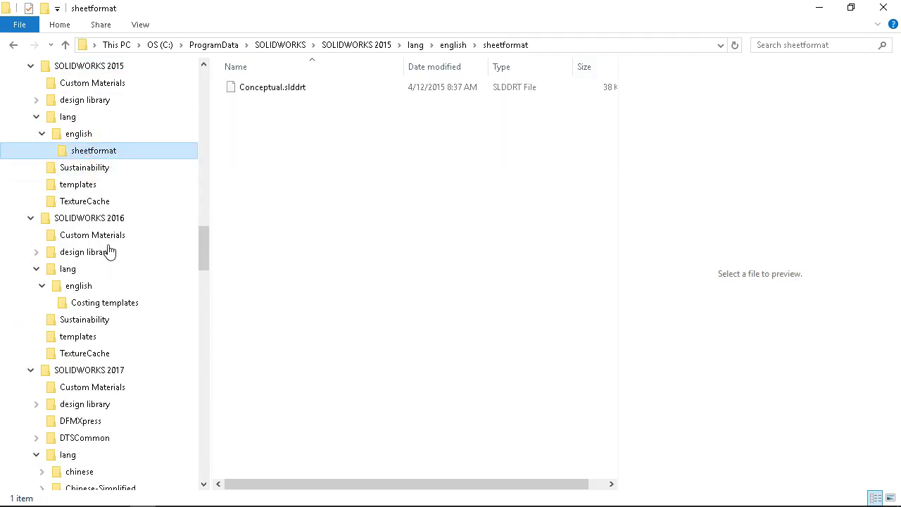
# Expand Program Files and inspect the SOLIDWORKS folder inside SOLIDWORKS Corp 2016
pyautogui.scroll(7, 110, 250)
pyautogui.scroll(9, 109, 264)
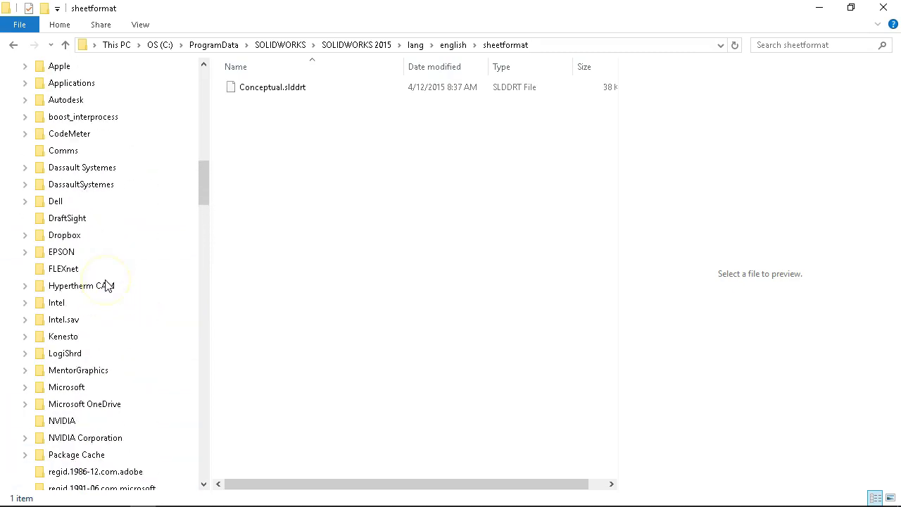
pyautogui.scroll(2, 105, 285)
pyautogui.click(22, 268)
pyautogui.scroll(-6, 96, 282)
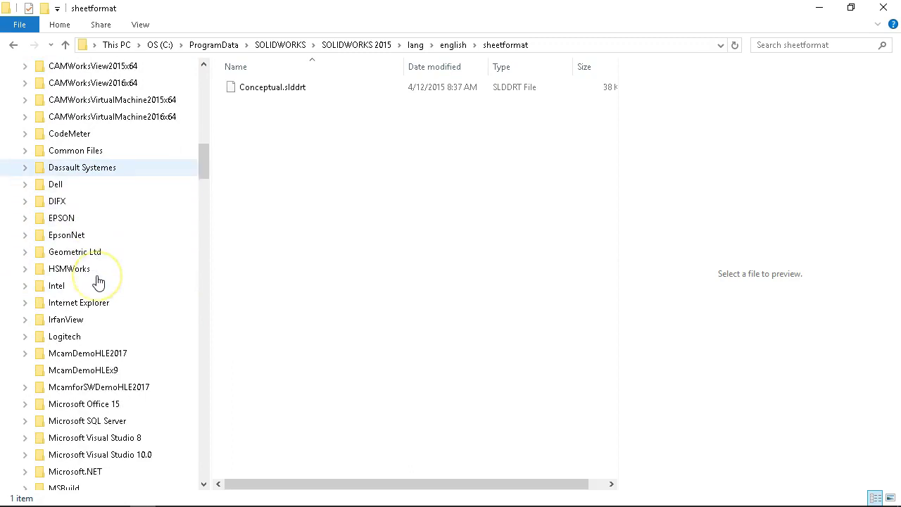
pyautogui.scroll(-4, 97, 281)
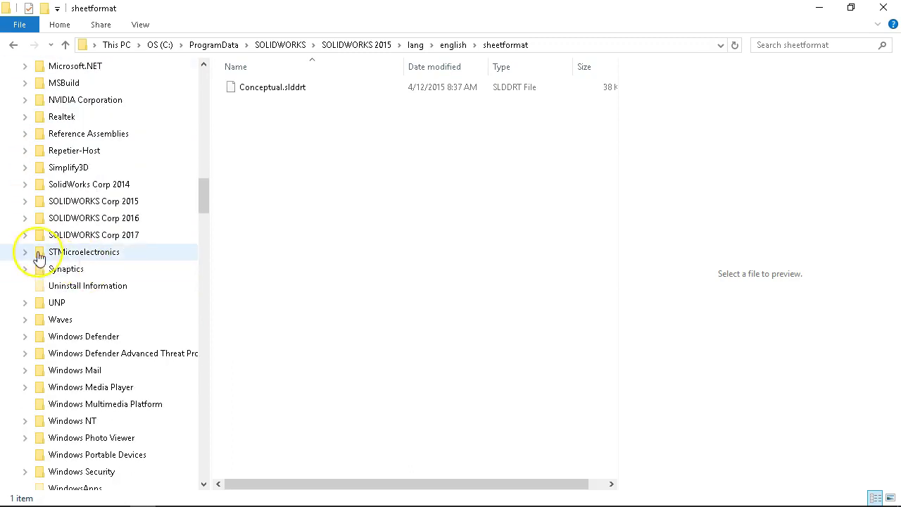
pyautogui.click(27, 220)
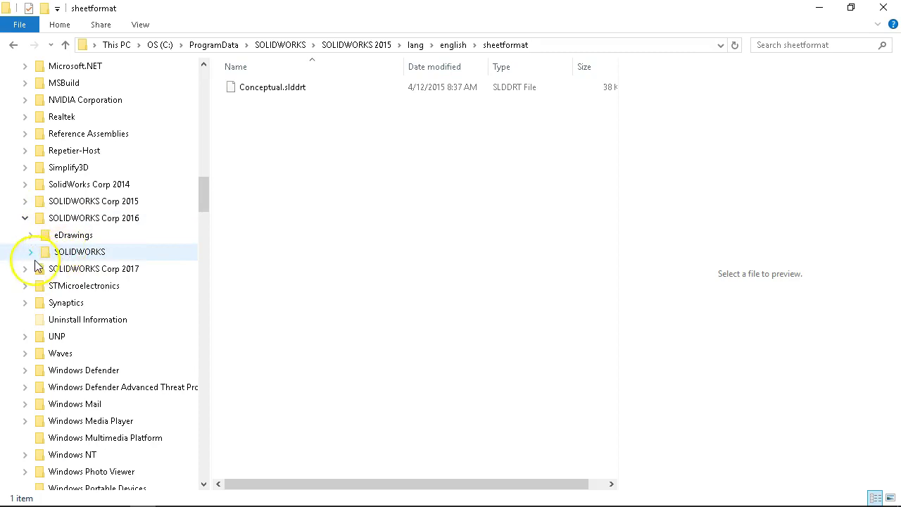
pyautogui.click(32, 252)
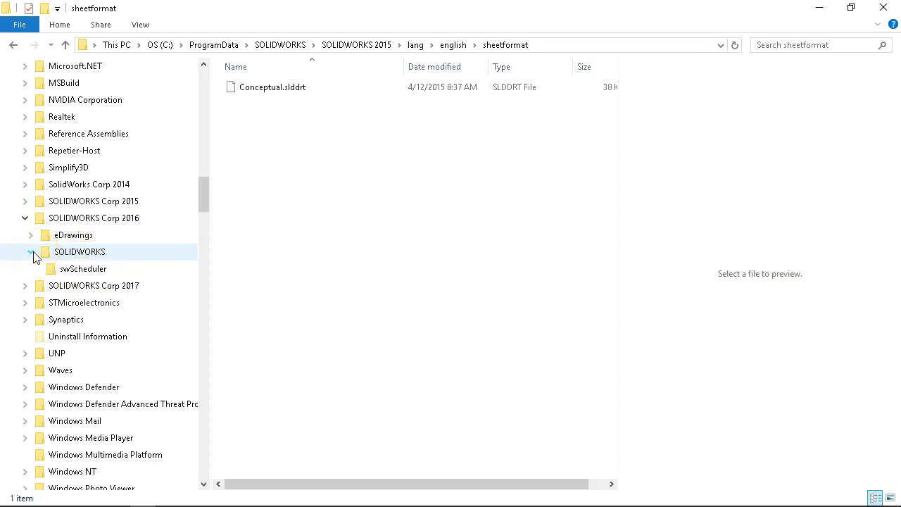
# Expand SOLIDWORKS Corp 2017 and review its lang english subfolders down to the ansi inch and iso weldment profiles
pyautogui.click(25, 287)
pyautogui.scroll(-3, 23, 295)
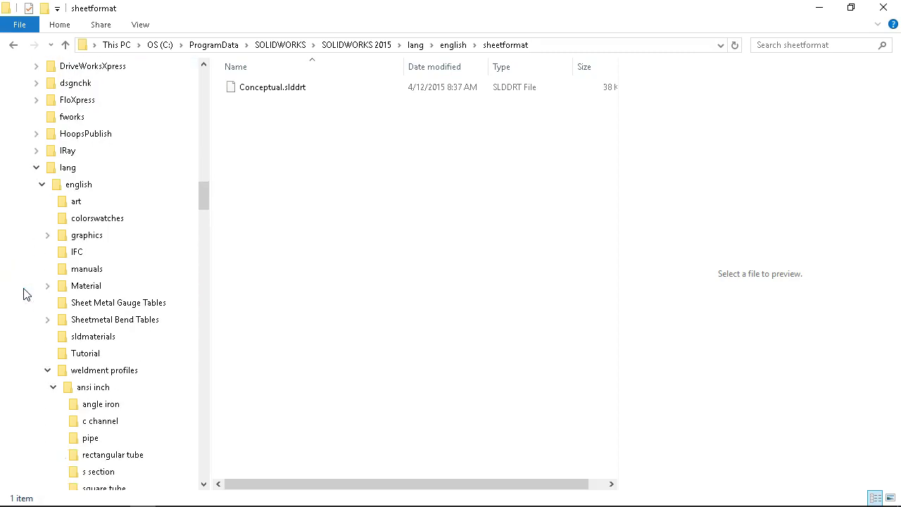
pyautogui.scroll(-2, 23, 294)
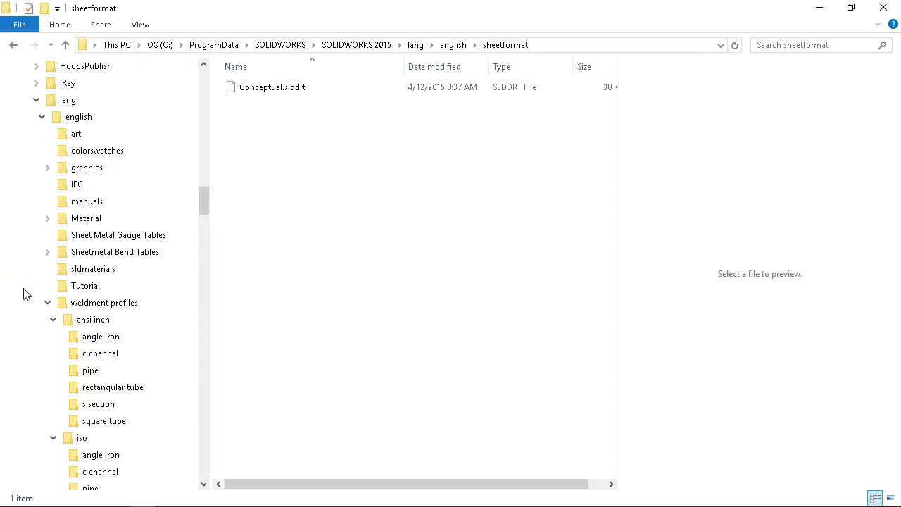
# Open the SW Templates folder inside SW2017 System Files in the personal Dropbox
pyautogui.scroll(12, 24, 294)
pyautogui.scroll(5, 23, 295)
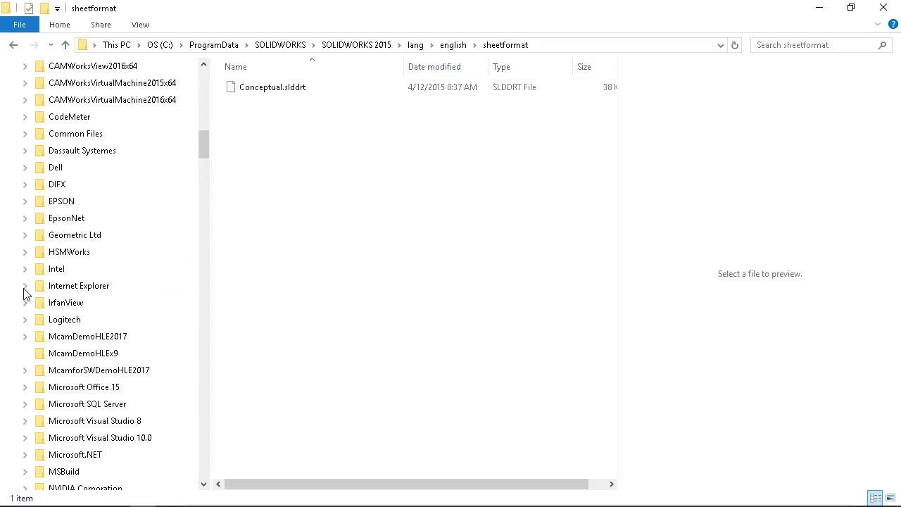
pyautogui.scroll(1, 23, 294)
pyautogui.moveTo(197, 157); pyautogui.dragTo(205, 86)
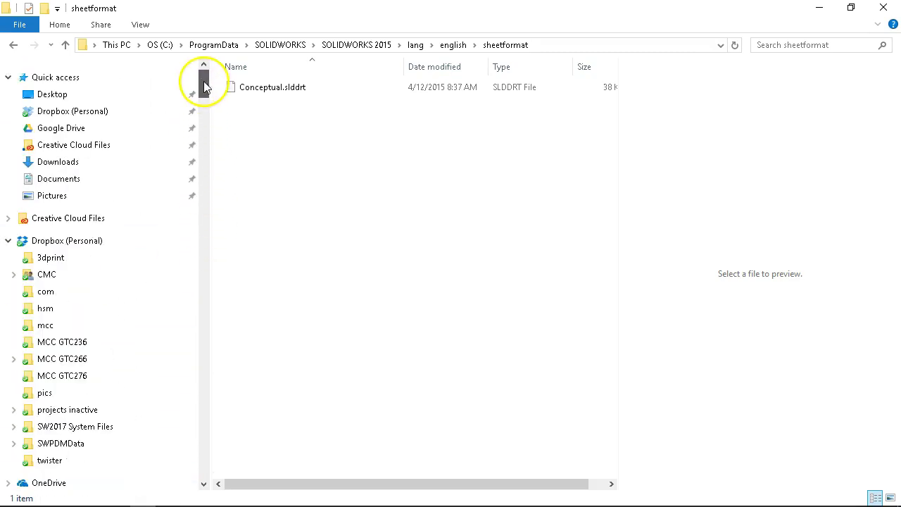
pyautogui.scroll(-1, 83, 259)
pyautogui.scroll(-3, 83, 260)
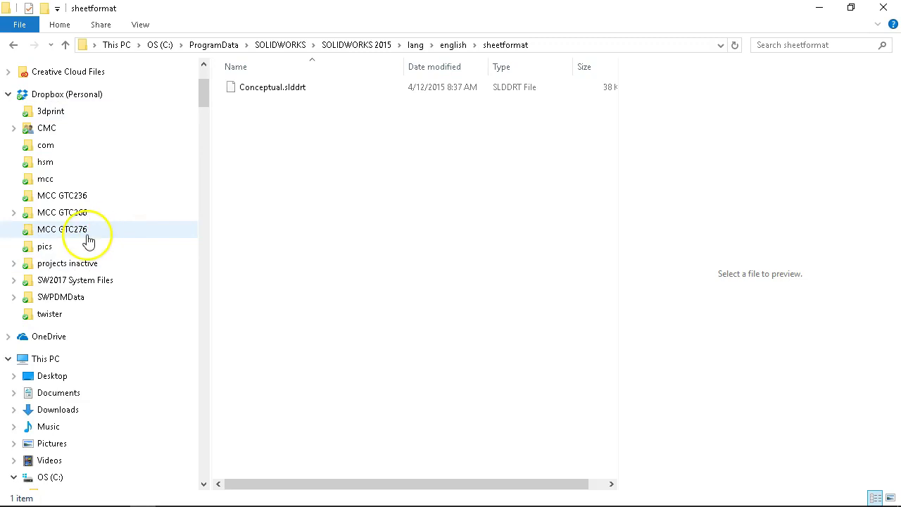
pyautogui.click(95, 280)
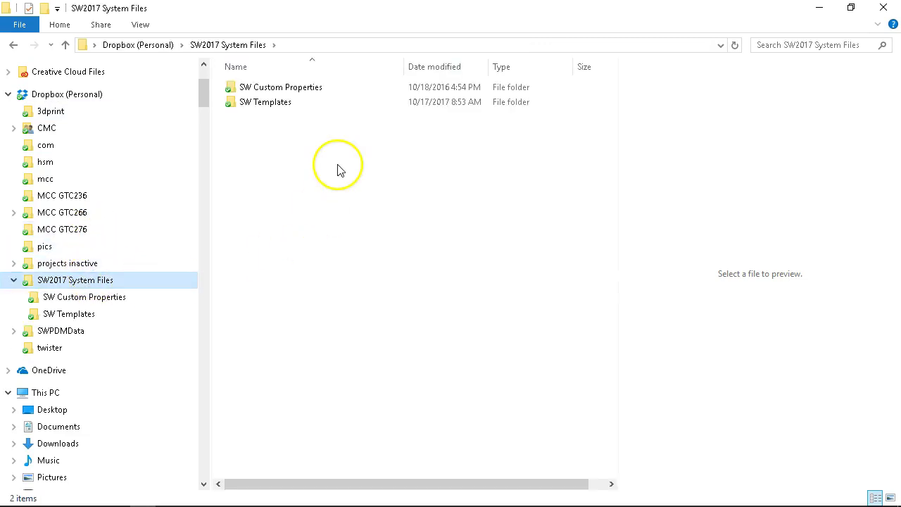
pyautogui.doubleClick(275, 115)
# Paste the copied templates Assembly.asmdot, Drawing.drwdot and Part.prtdot into the SW Templates folder and clear the selection
pyautogui.rightClick(260, 292)
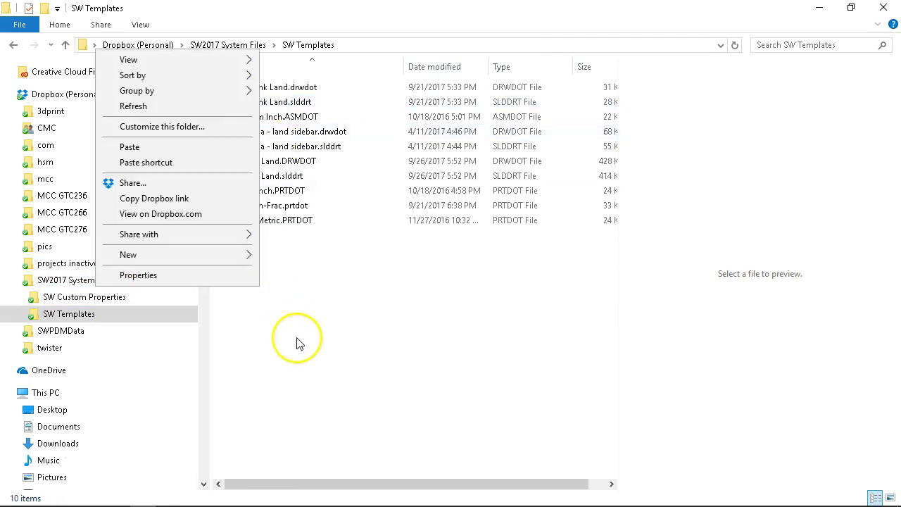
pyautogui.press('Escape')
pyautogui.hotkey('ctrl', 'v')
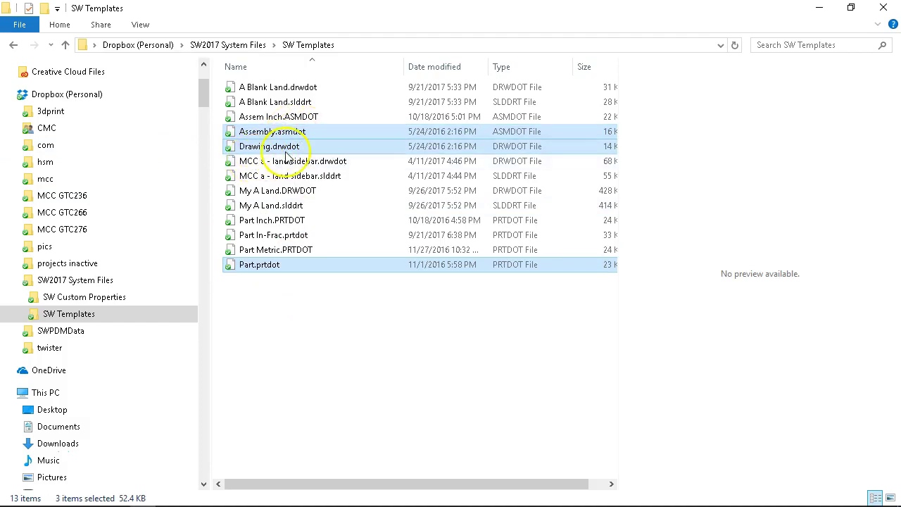
pyautogui.click(282, 297)
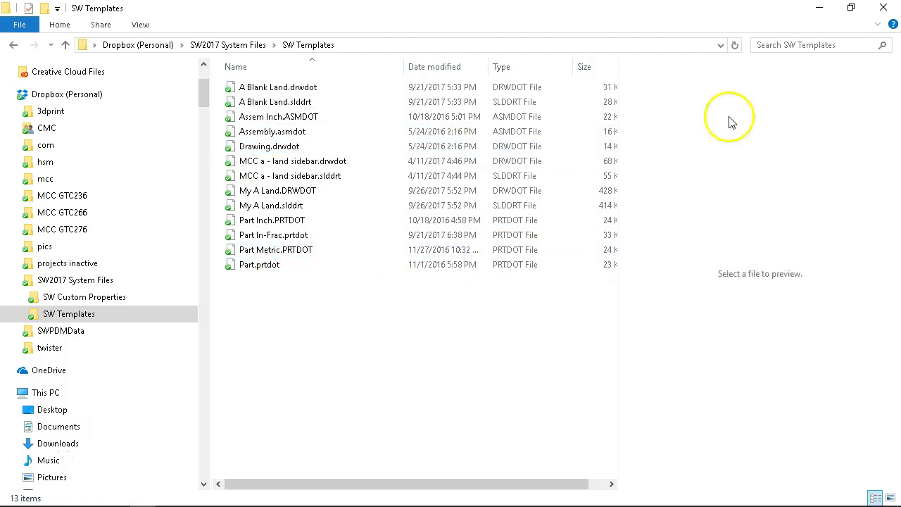
# Switch to SOLIDWORKS and show the Custom Property Files folder in the file locations, selecting its Dropbox path
pyautogui.click(819, 9)
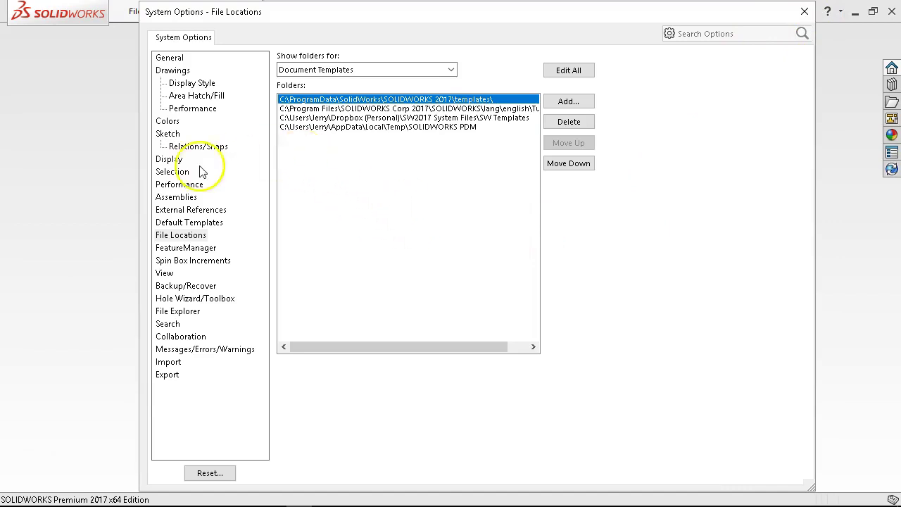
pyautogui.click(450, 68)
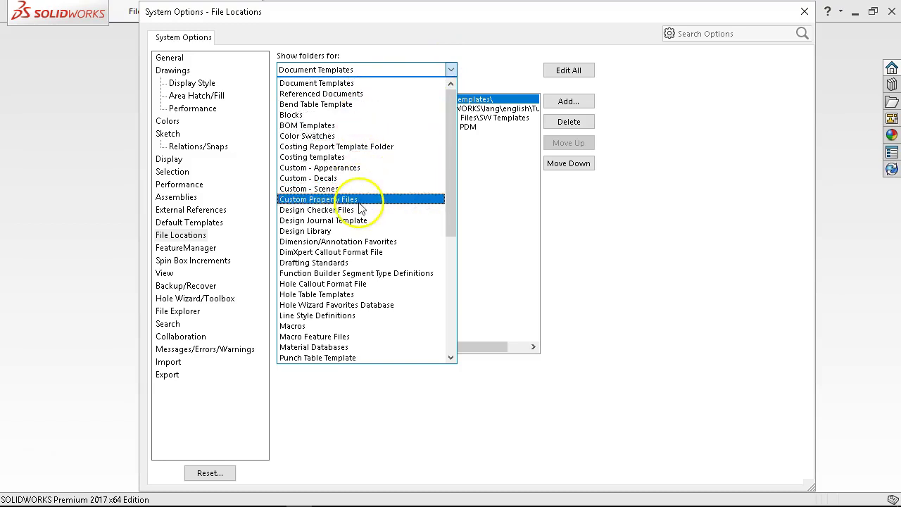
pyautogui.click(356, 199)
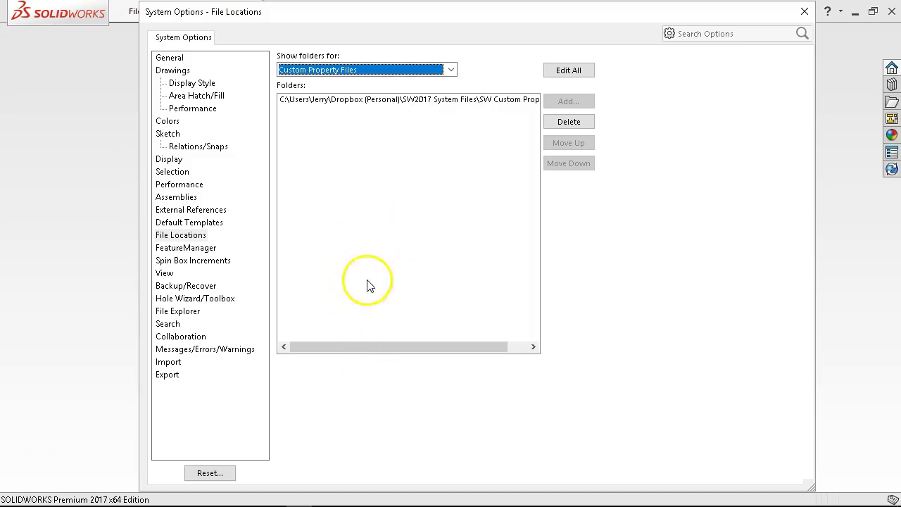
pyautogui.click(360, 100)
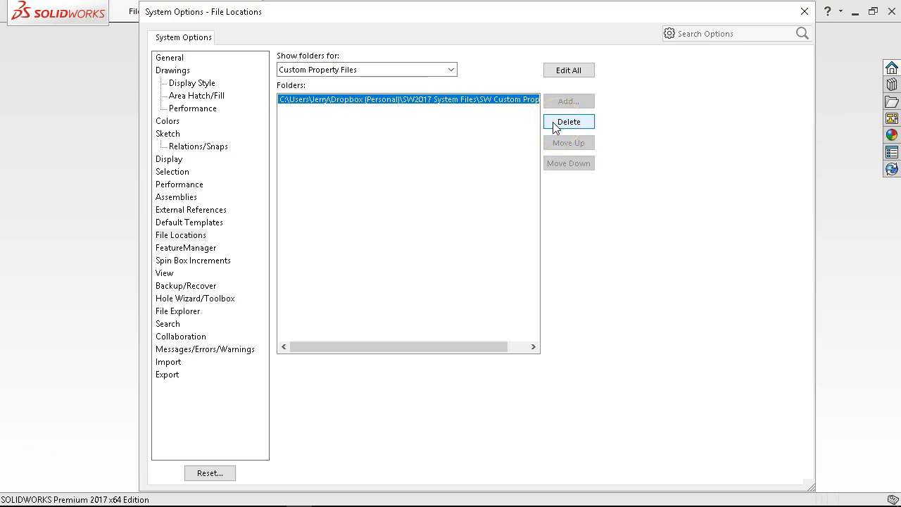
# Review the folder locations for Design Library and Sheet Formats
pyautogui.click(432, 73)
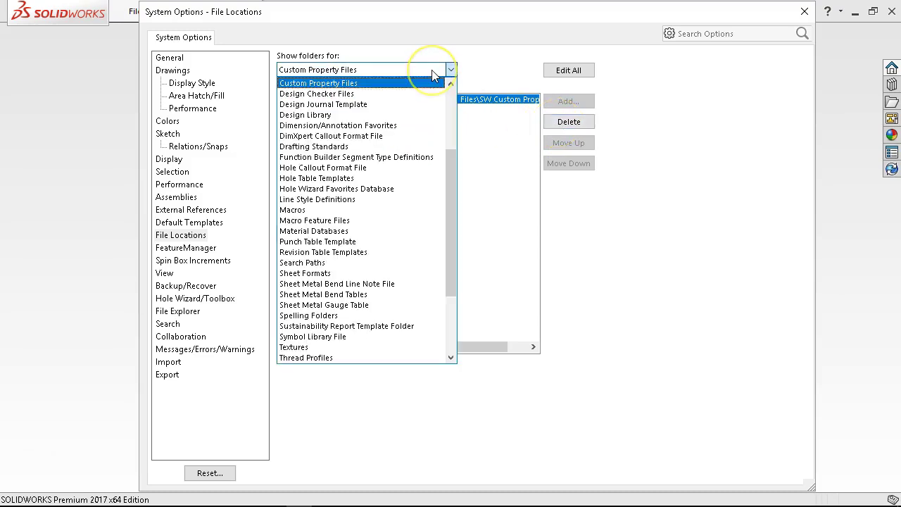
pyautogui.click(308, 114)
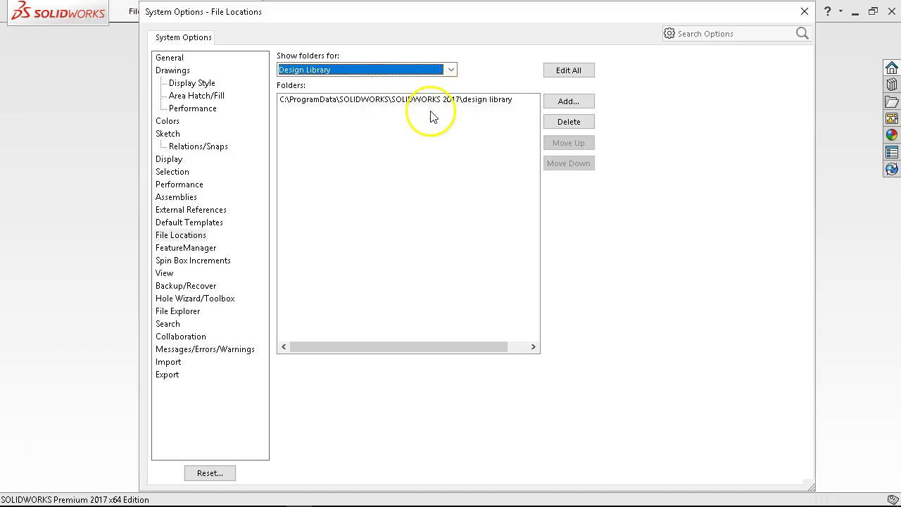
pyautogui.click(451, 69)
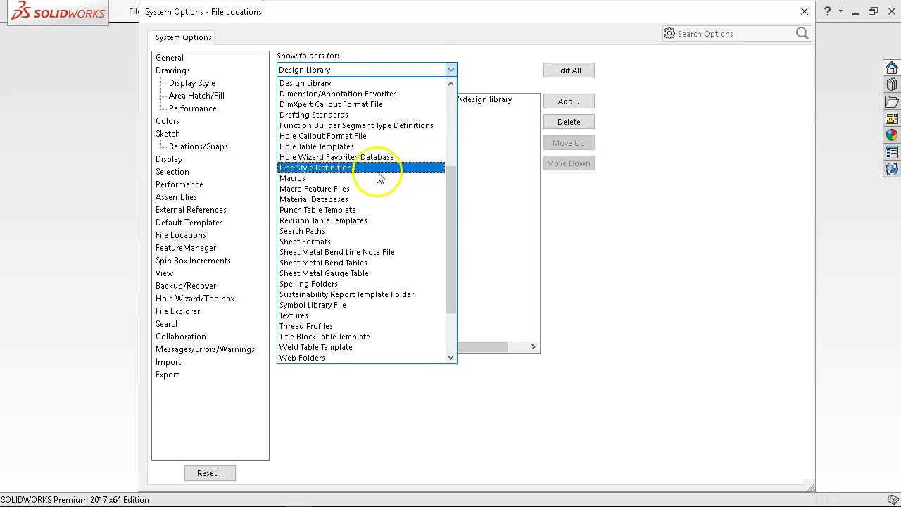
pyautogui.click(343, 243)
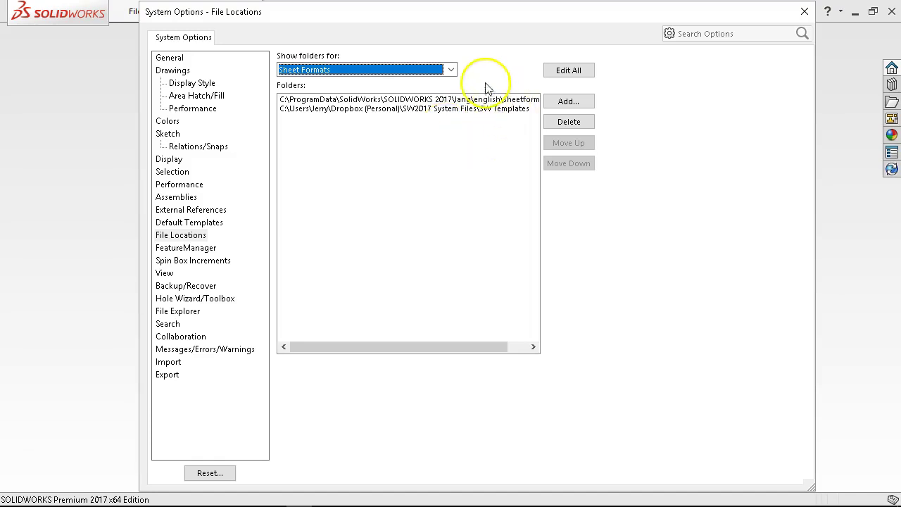
# Review the folder locations for Weldment Property File and Weldment Profiles
pyautogui.click(451, 68)
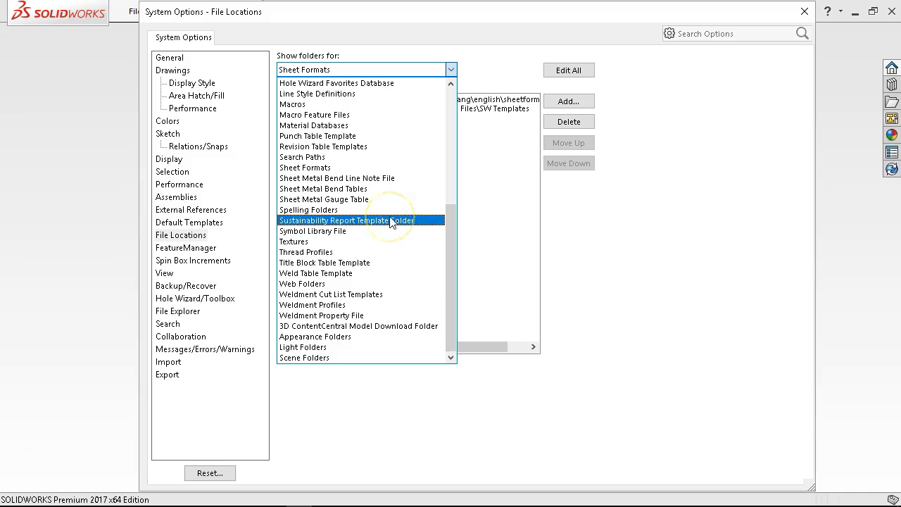
pyautogui.click(343, 315)
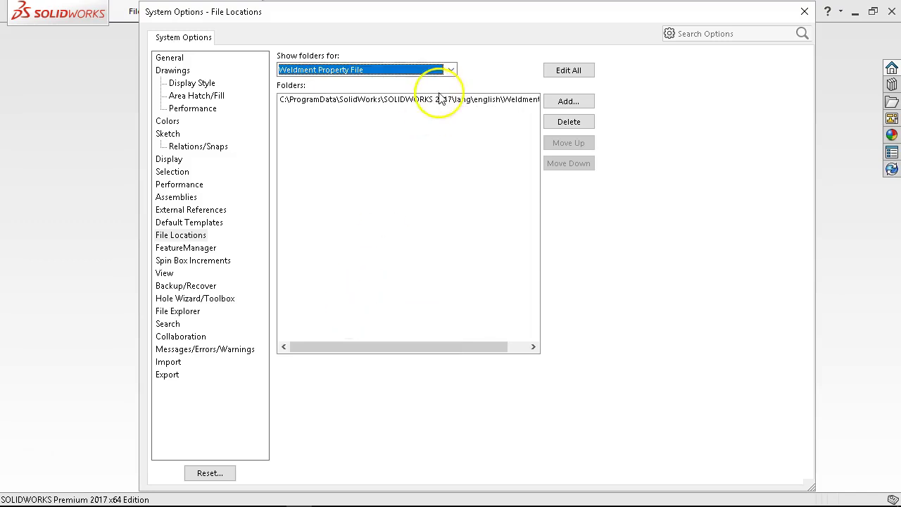
pyautogui.click(447, 69)
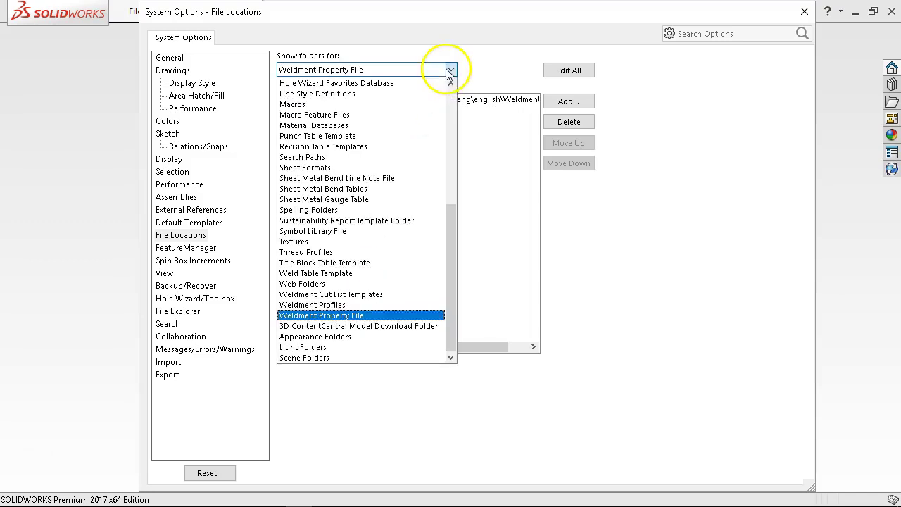
pyautogui.click(343, 307)
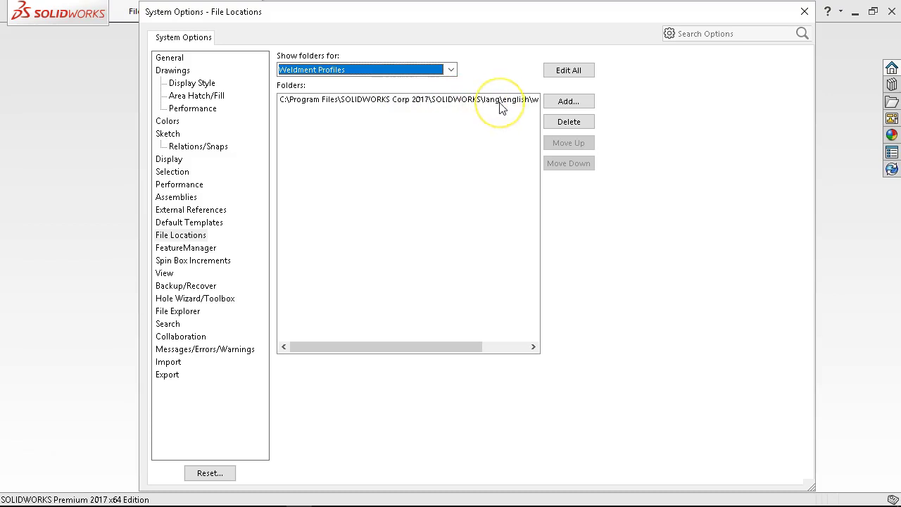
# Review the folder locations for Search Paths and dismiss the system options
pyautogui.click(450, 70)
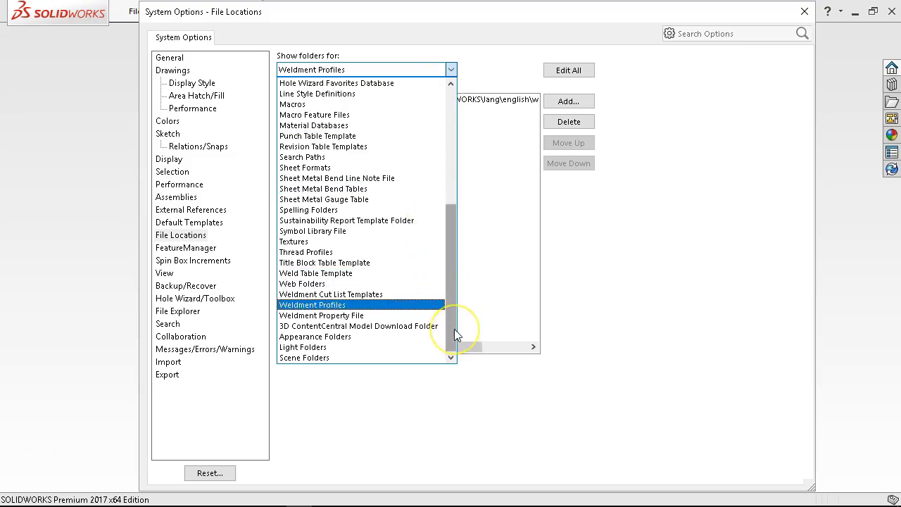
pyautogui.moveTo(454, 329); pyautogui.dragTo(449, 228)
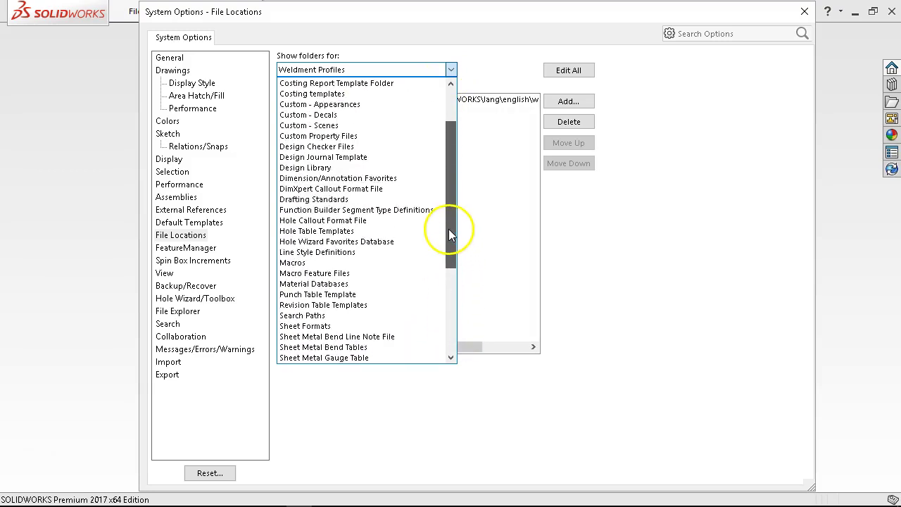
pyautogui.click(316, 315)
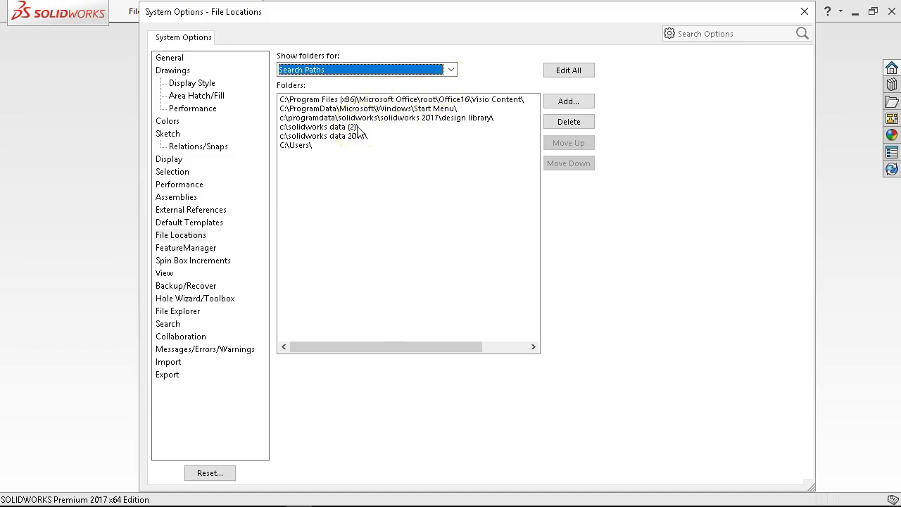
pyautogui.click(451, 71)
pyautogui.scroll(9, 382, 150)
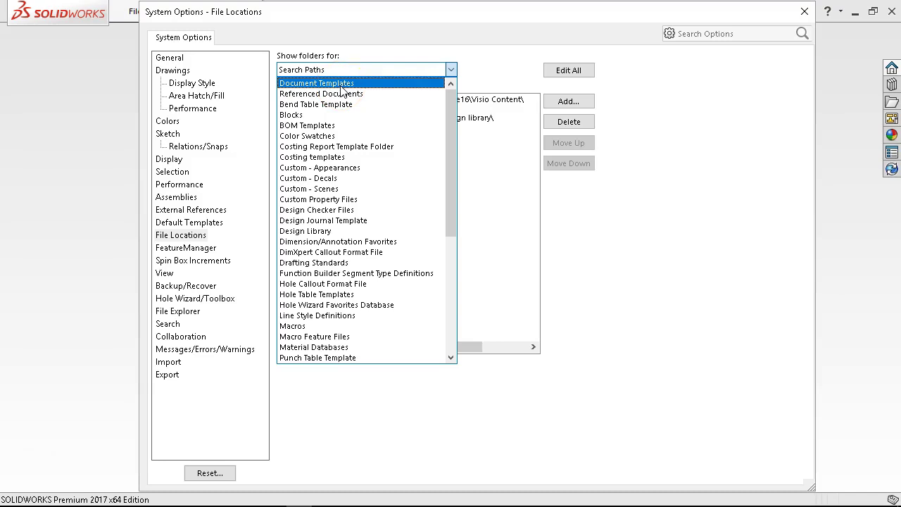
pyautogui.click(519, 187)
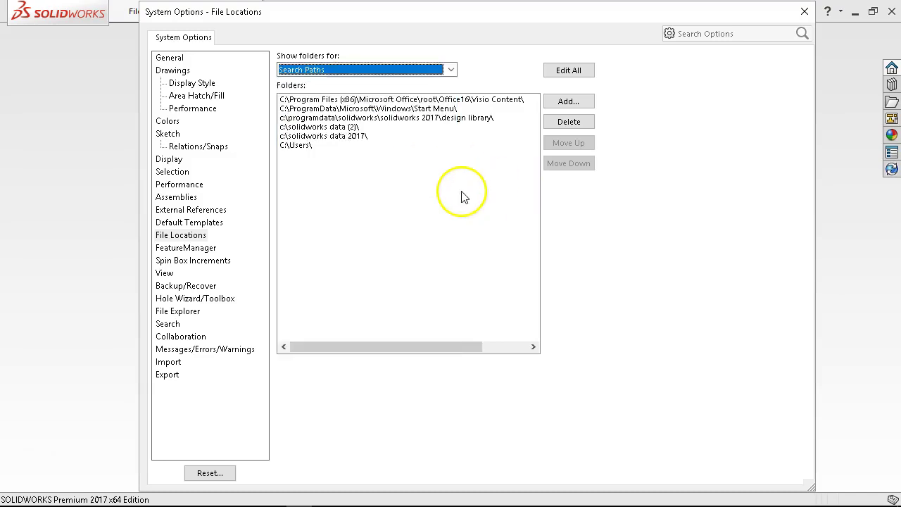
pyautogui.click(415, 213)
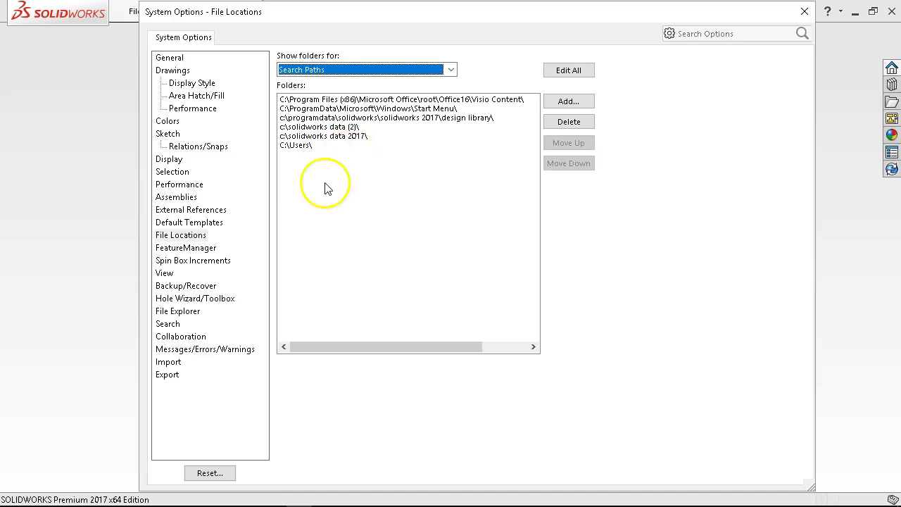
pyautogui.click(273, 181)
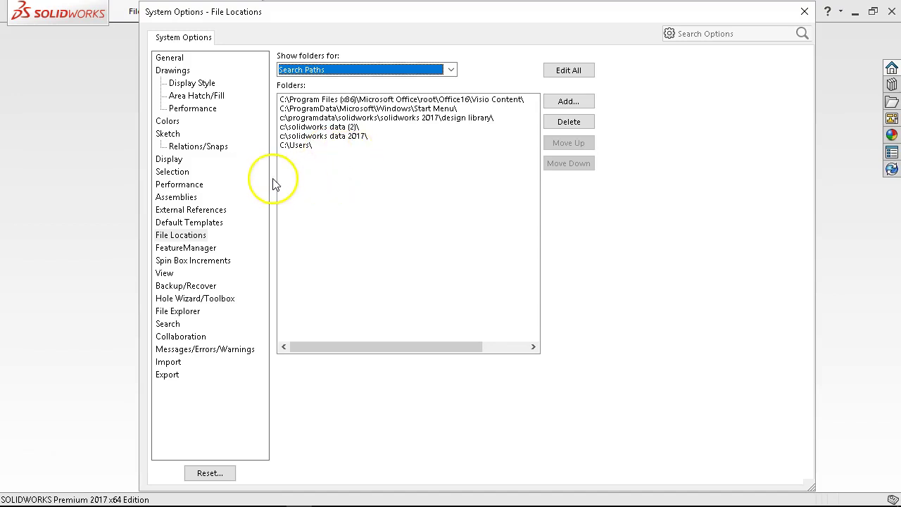
pyautogui.click(279, 184)
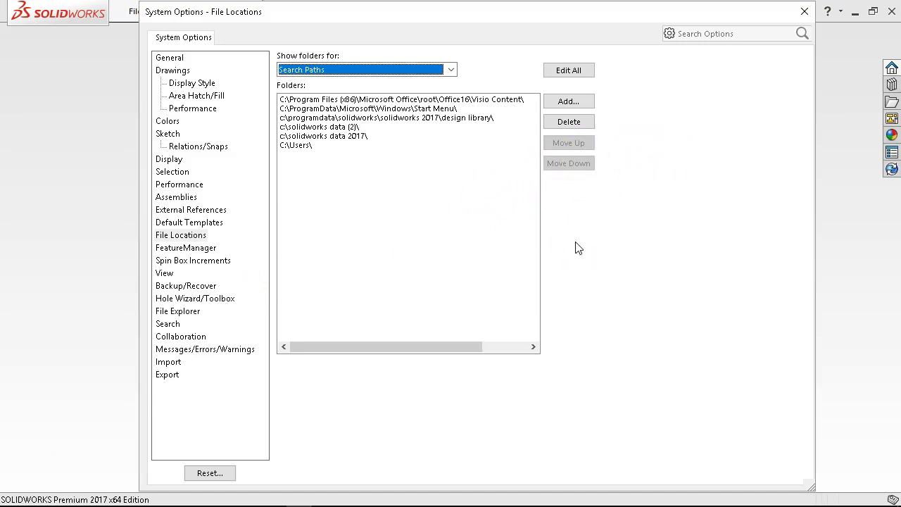
pyautogui.press('Escape')
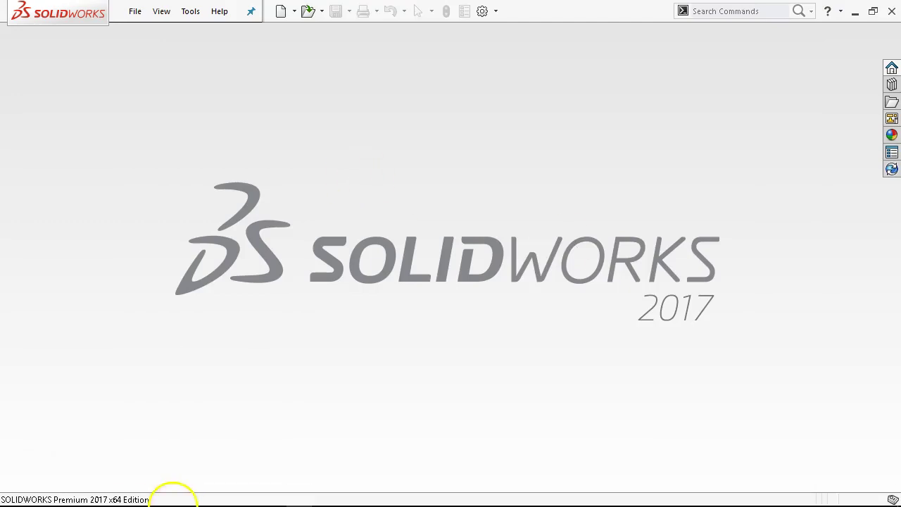
# Switch to File Explorer and examine the SOLIDWORKS Corp 2017 subfolders under Program Files, including lang english and weldment profiles
pyautogui.click(143, 497)
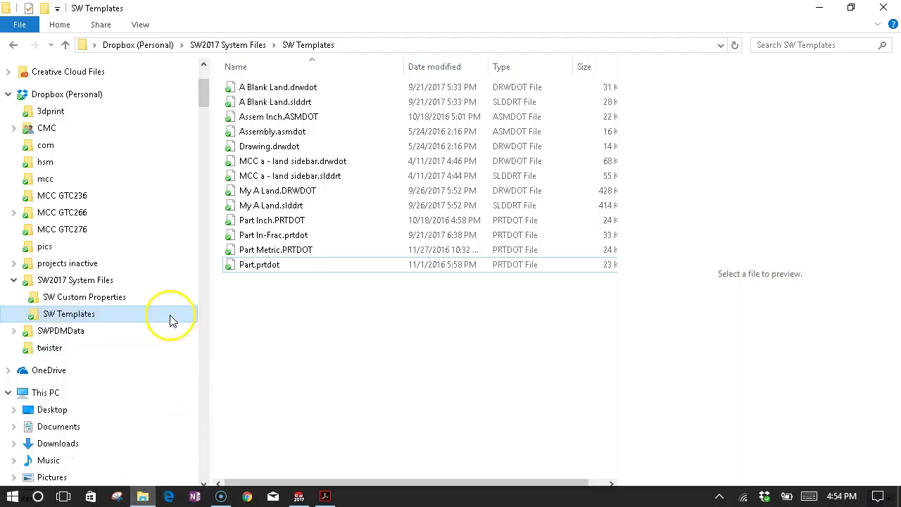
pyautogui.scroll(-3, 42, 318)
pyautogui.scroll(-12, 42, 317)
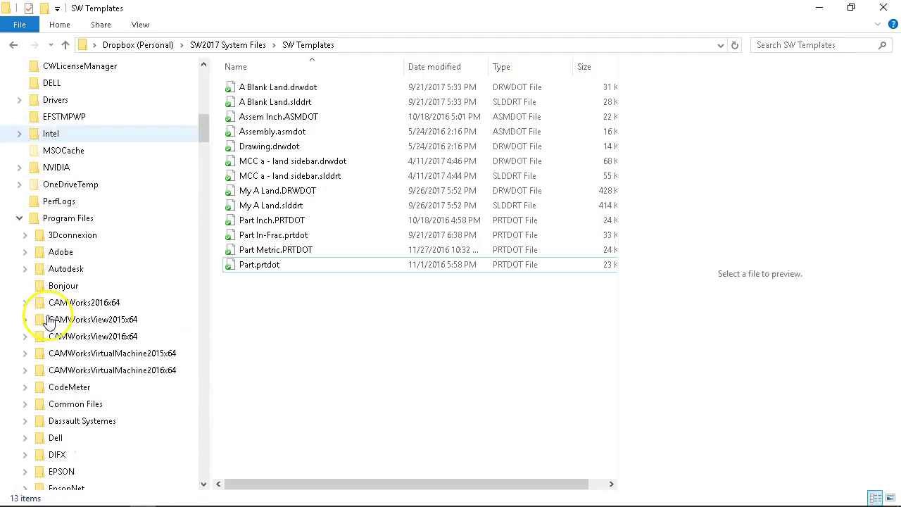
pyautogui.scroll(-7, 50, 304)
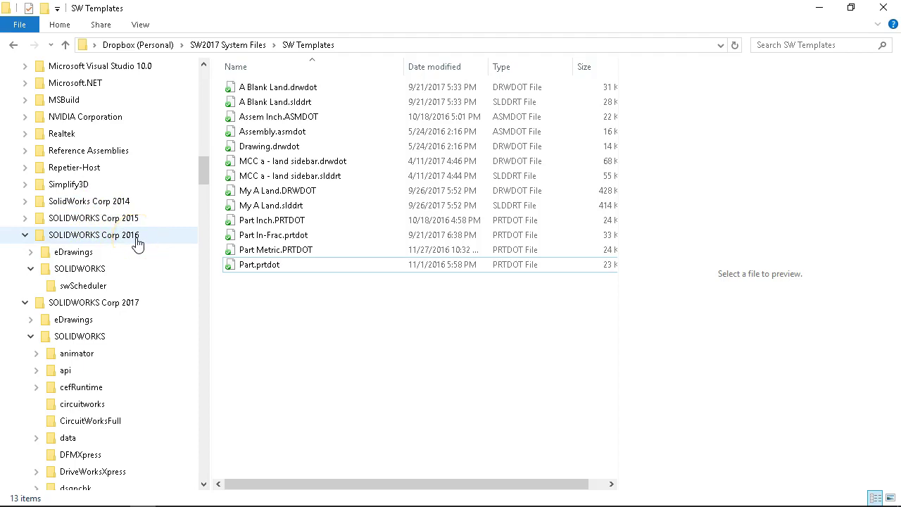
pyautogui.scroll(-7, 138, 243)
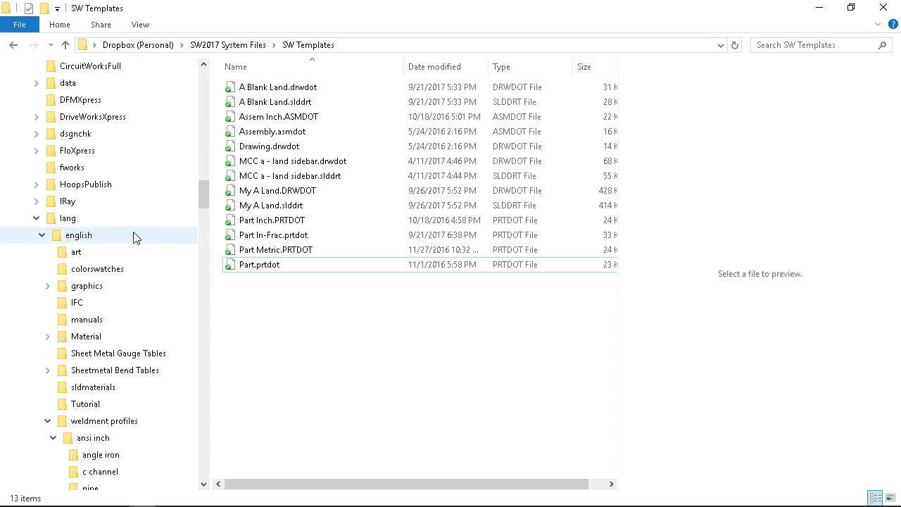
pyautogui.scroll(-2, 135, 238)
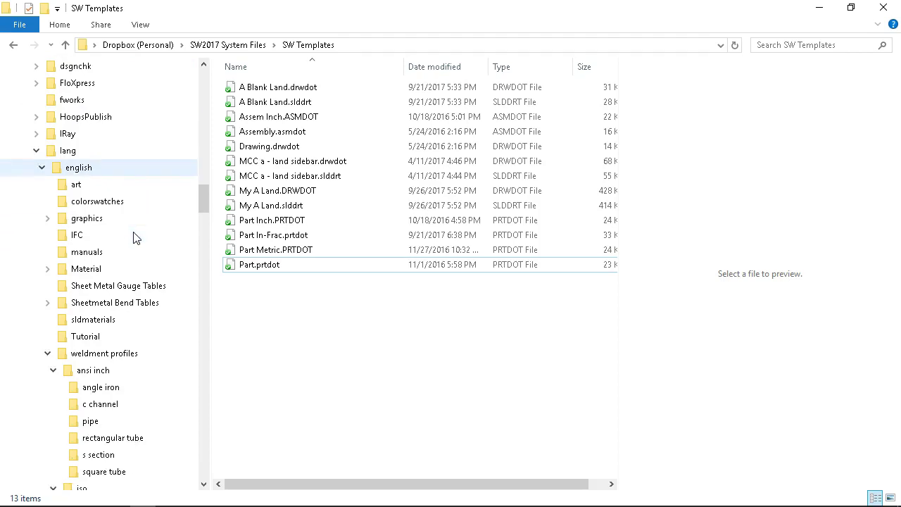
pyautogui.scroll(-8, 136, 238)
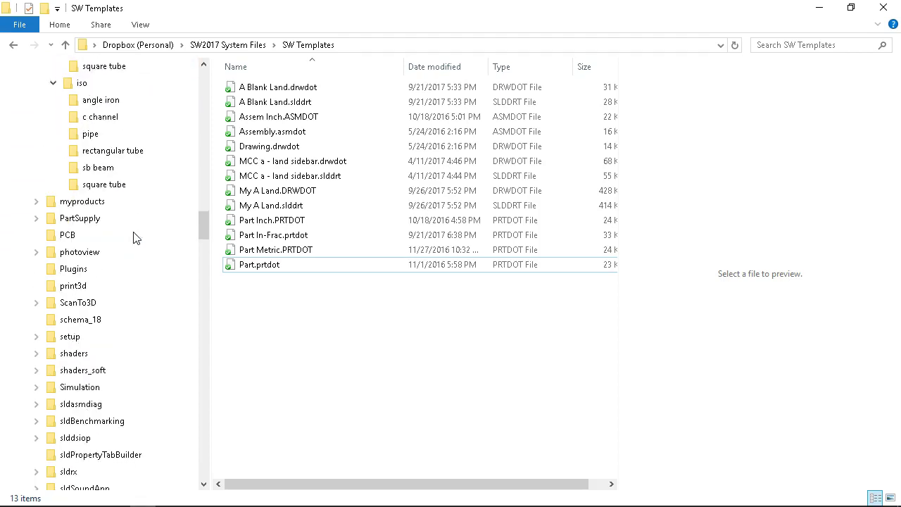
pyautogui.scroll(-3, 135, 238)
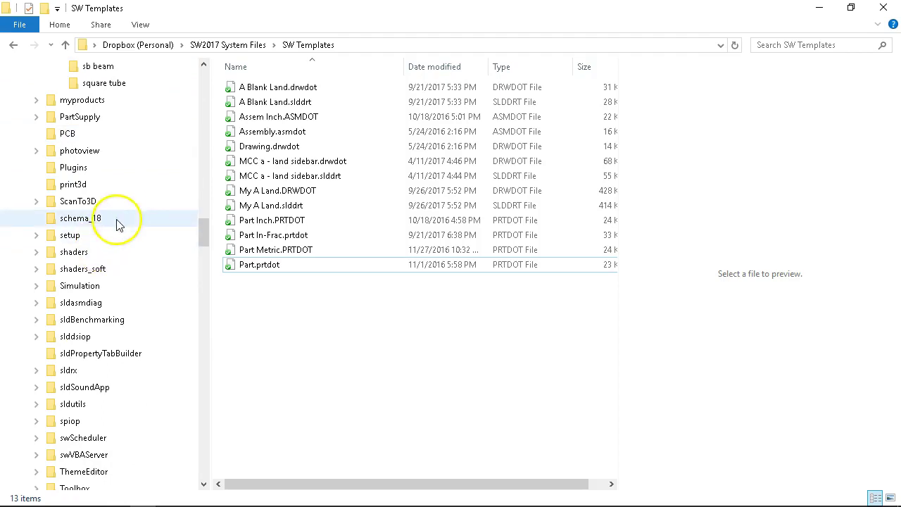
pyautogui.scroll(-3, 126, 216)
pyautogui.scroll(-3, 126, 216)
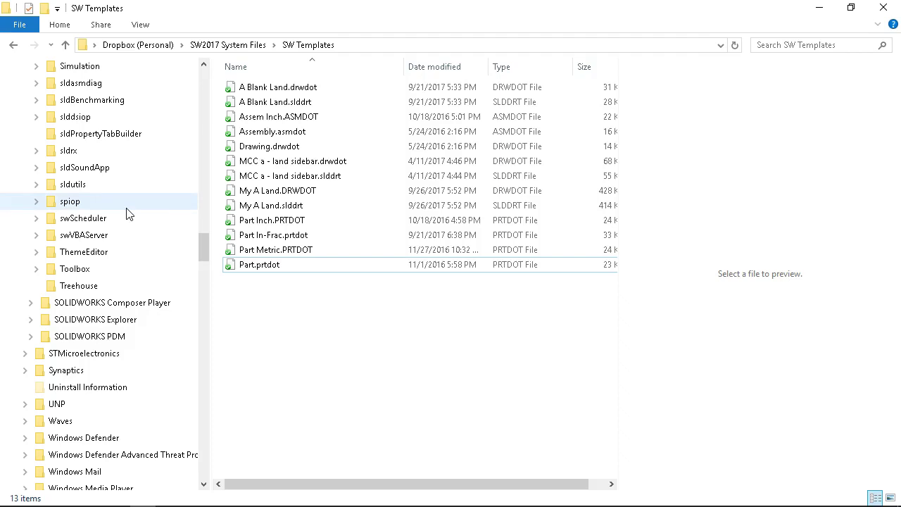
pyautogui.scroll(8, 127, 216)
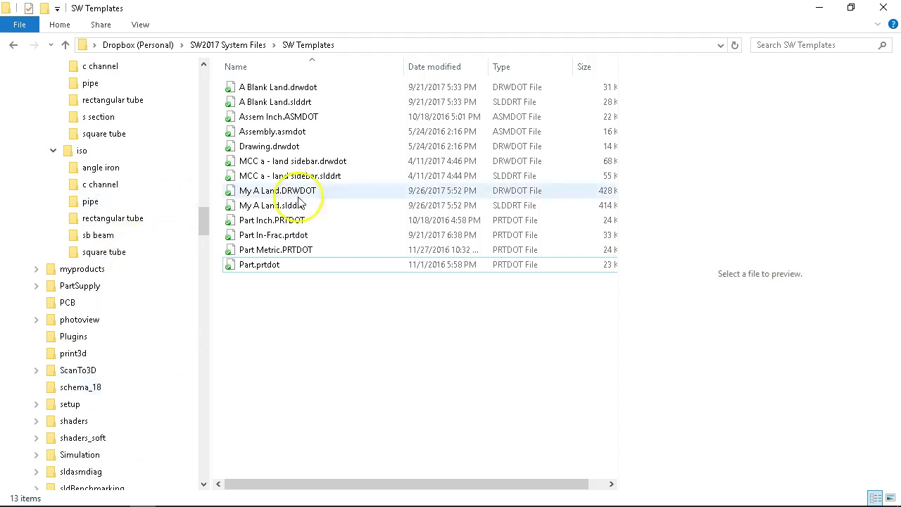
# Return to SOLIDWORKS and turn off marking all part/assembly dimensions for import into drawings by default in the Drawings system options
pyautogui.click(818, 8)
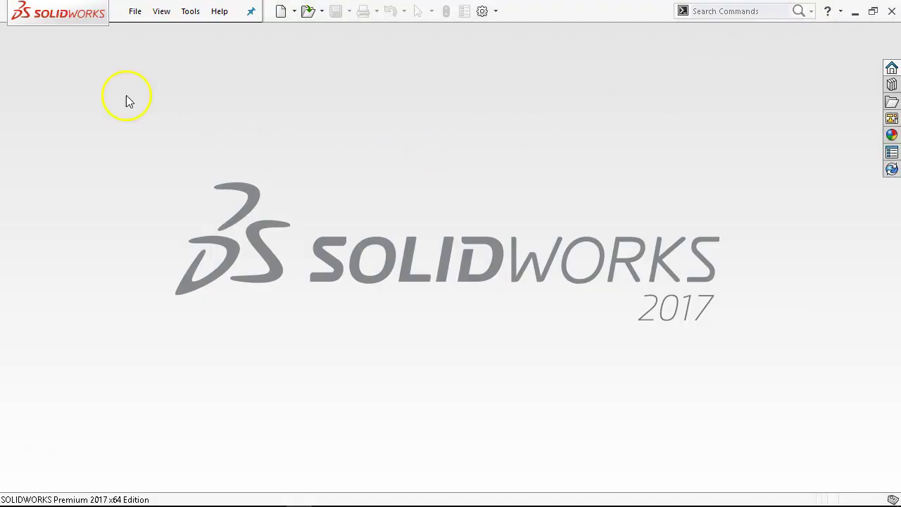
pyautogui.click(482, 11)
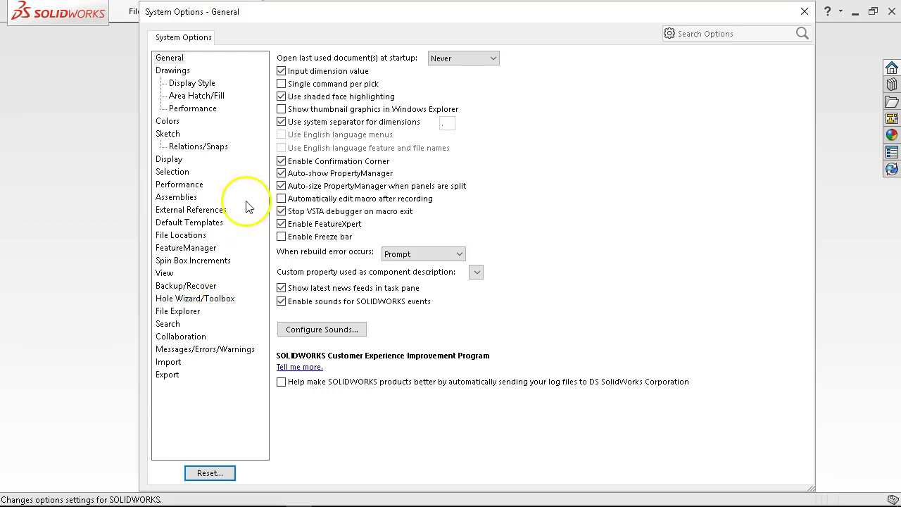
pyautogui.click(183, 71)
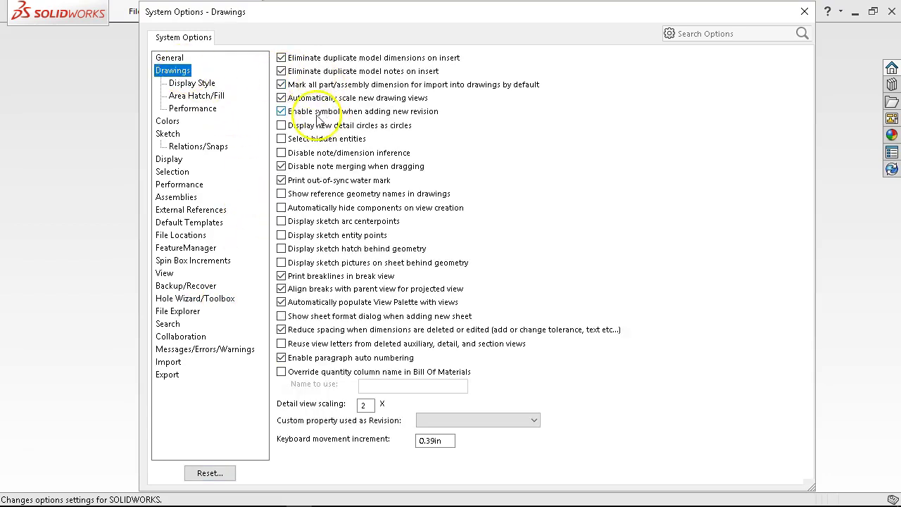
pyautogui.click(281, 84)
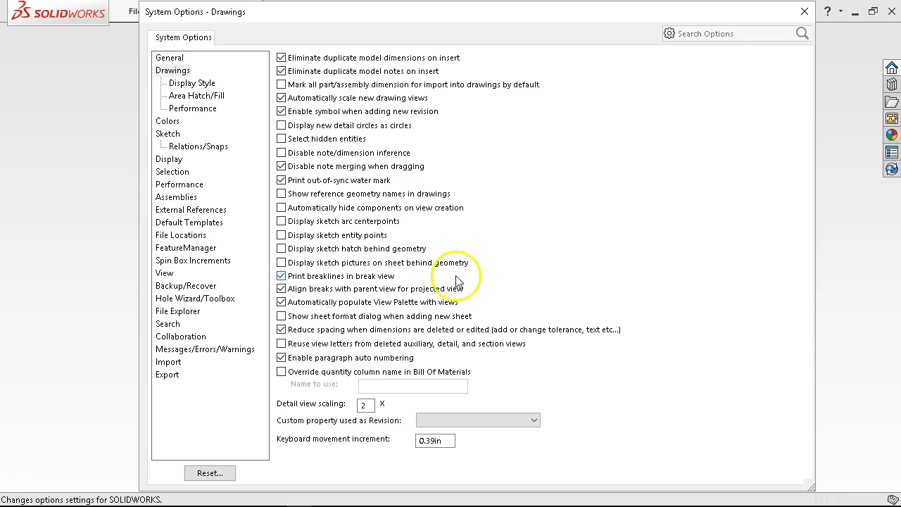
# Turn on auto-rotating the view normal to the sketch plane on sketch creation in the Sketch system options
pyautogui.click(168, 121)
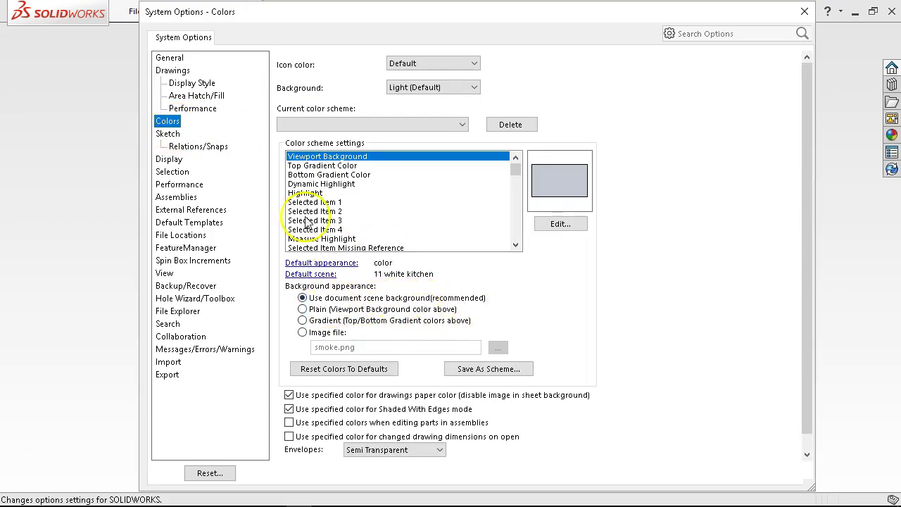
pyautogui.click(176, 147)
pyautogui.click(169, 134)
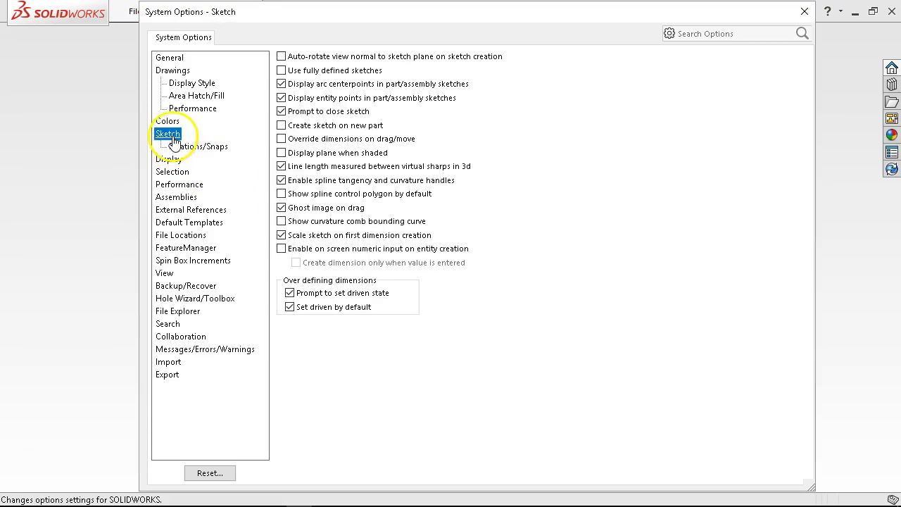
pyautogui.click(281, 56)
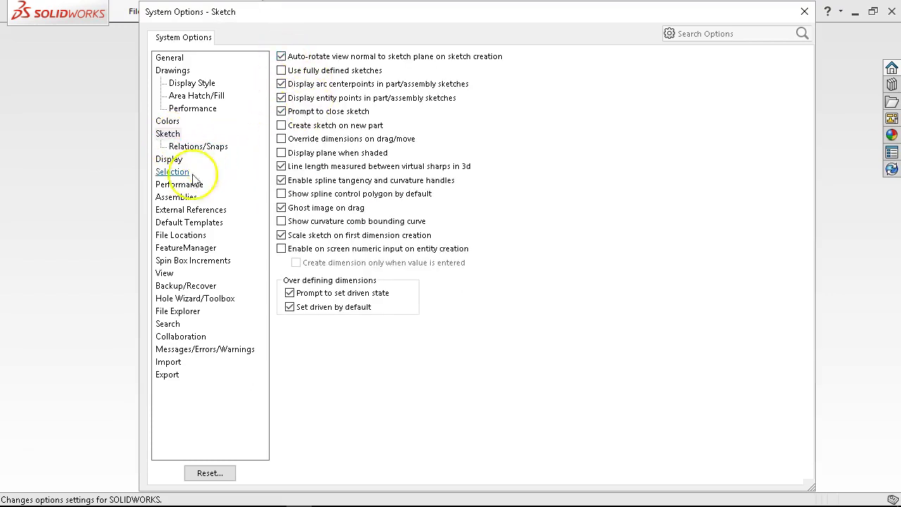
# Review the Relations/Snaps, Display, Selection, Performance, Assemblies and External References system options
pyautogui.click(181, 148)
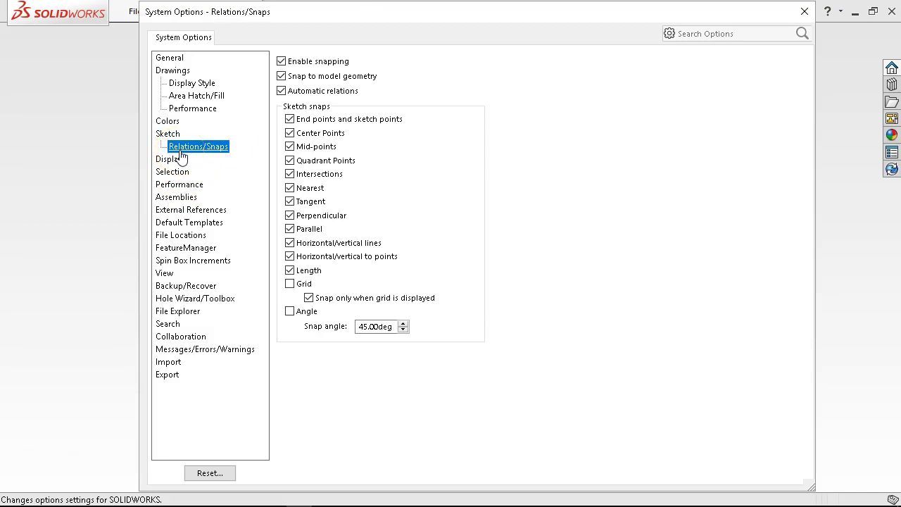
pyautogui.click(169, 162)
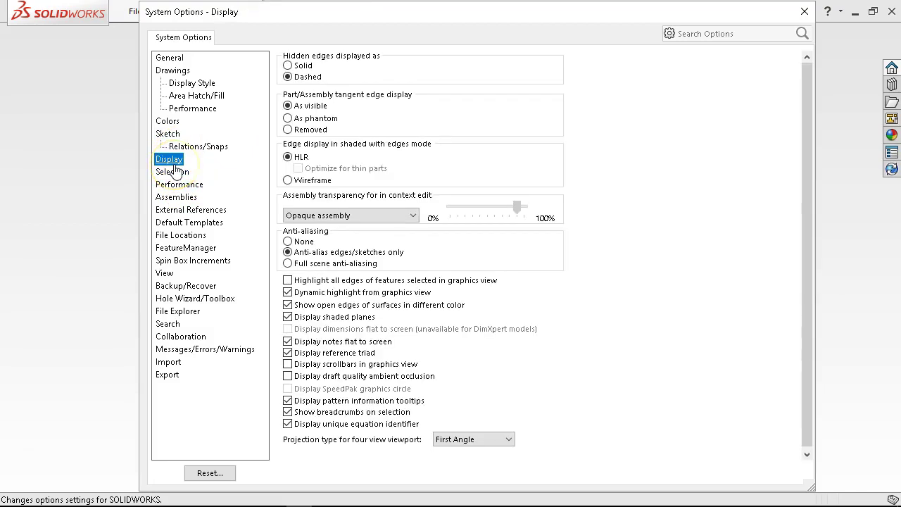
pyautogui.click(169, 184)
pyautogui.click(170, 173)
pyautogui.click(170, 184)
pyautogui.click(171, 199)
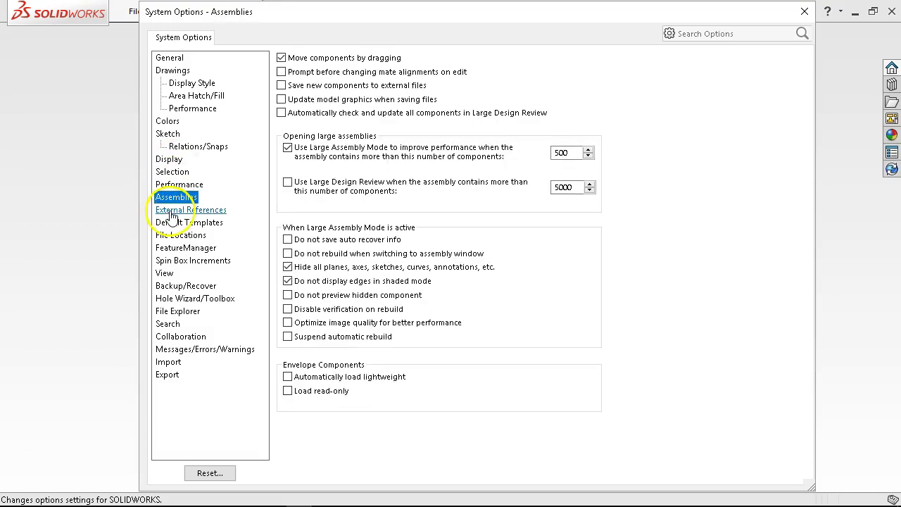
pyautogui.click(172, 210)
# Make Default Templates prompt the user to select a document template, and choose My A Land from SW Templates as the drawing template
pyautogui.click(172, 222)
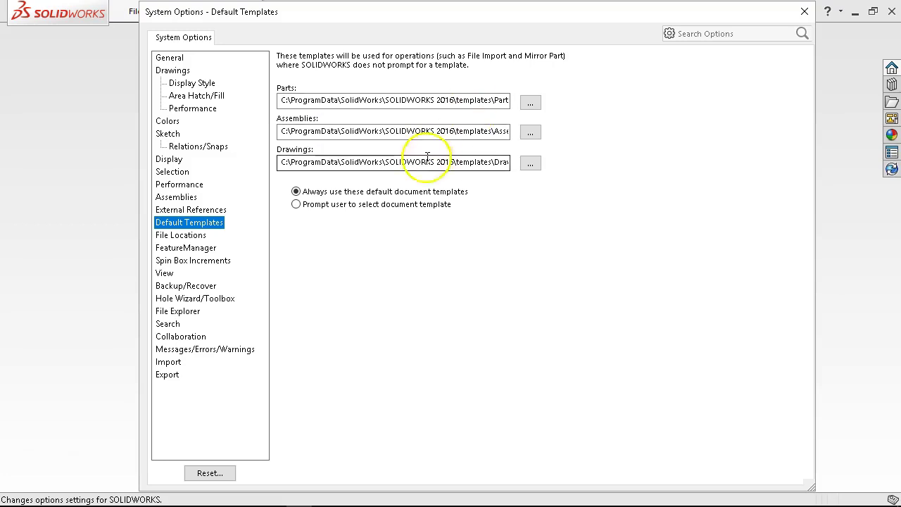
pyautogui.click(296, 204)
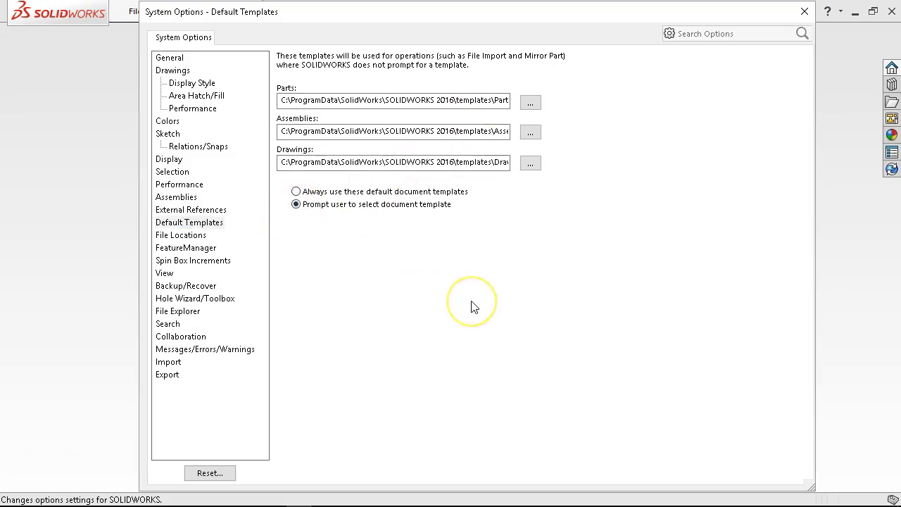
pyautogui.click(527, 169)
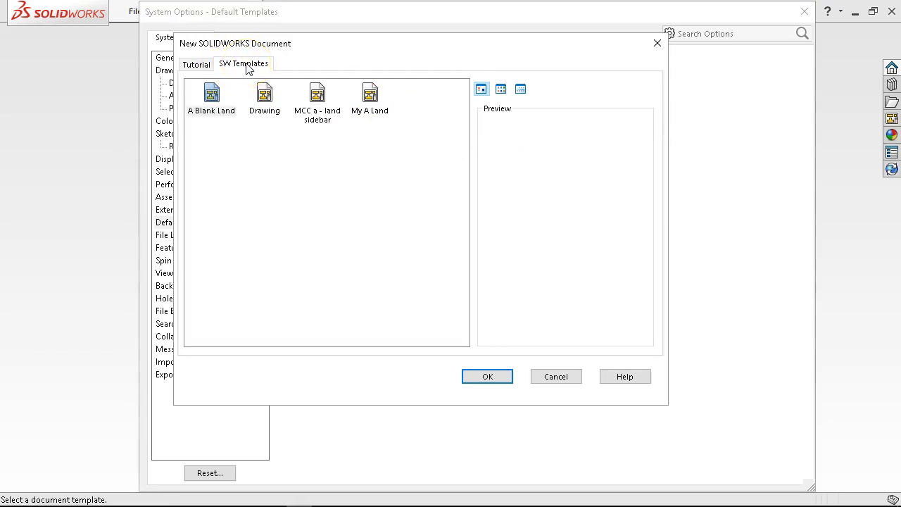
pyautogui.moveTo(306, 45); pyautogui.dragTo(336, 55)
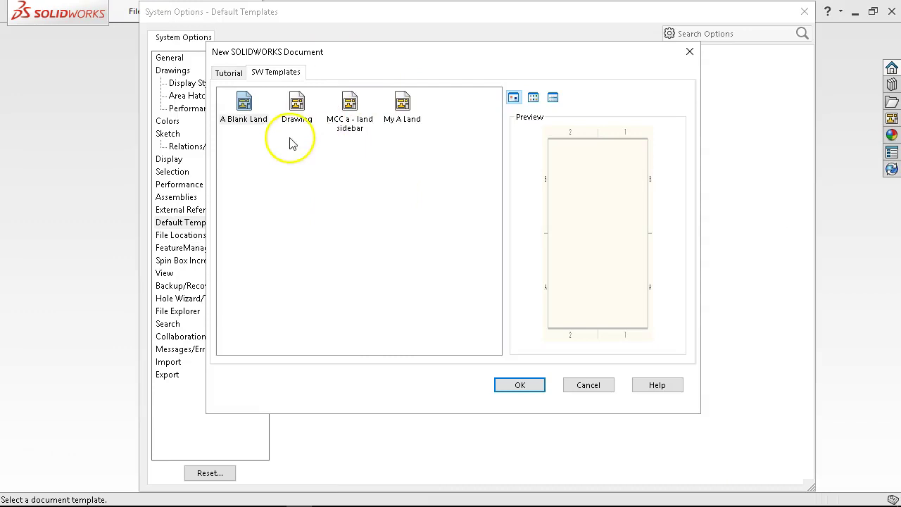
pyautogui.click(403, 107)
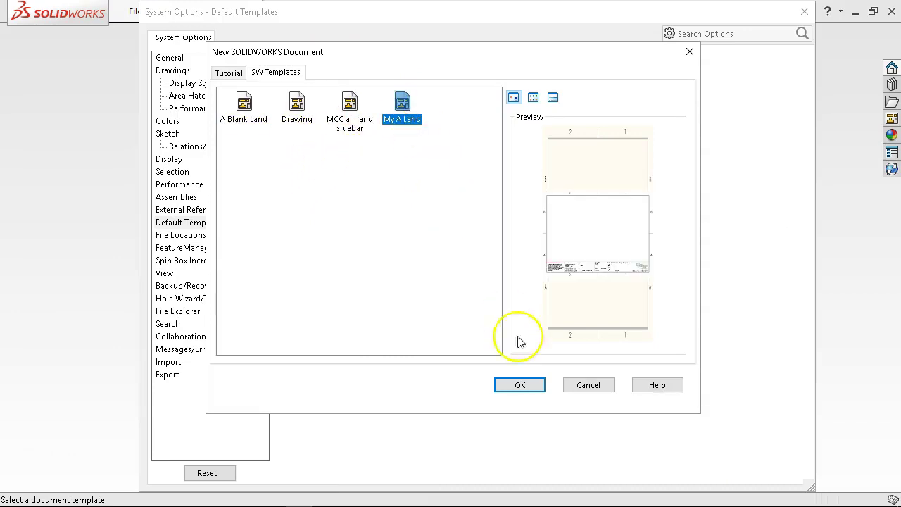
pyautogui.click(516, 388)
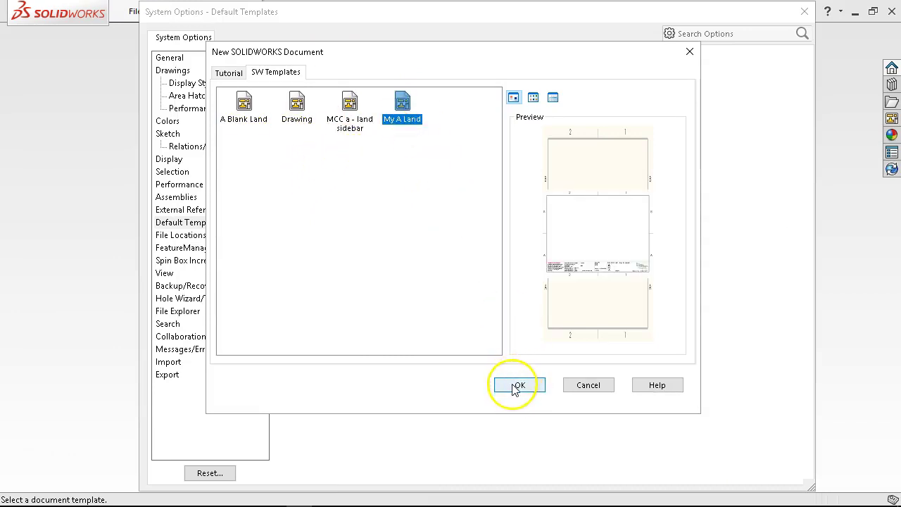
# Set the default assembly template to Assem Inch and the default part template to the first one listed in SW Templates
pyautogui.click(532, 134)
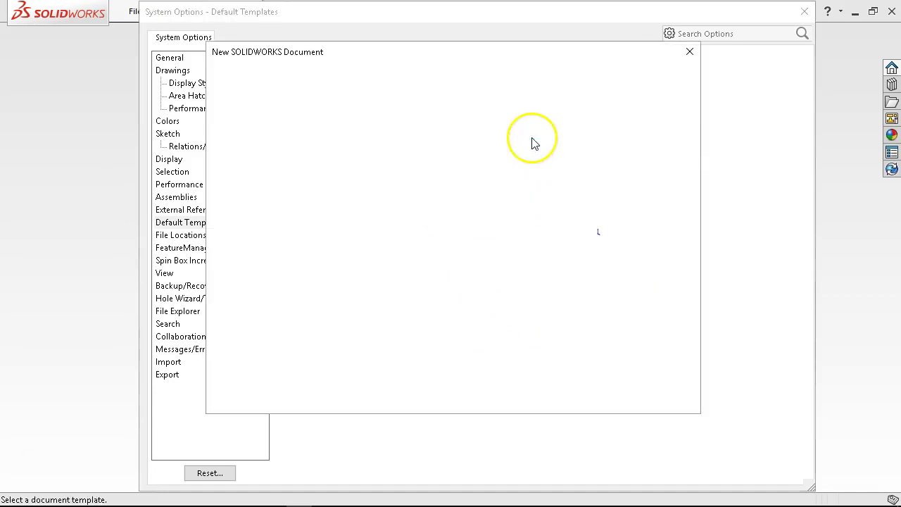
pyautogui.click(245, 107)
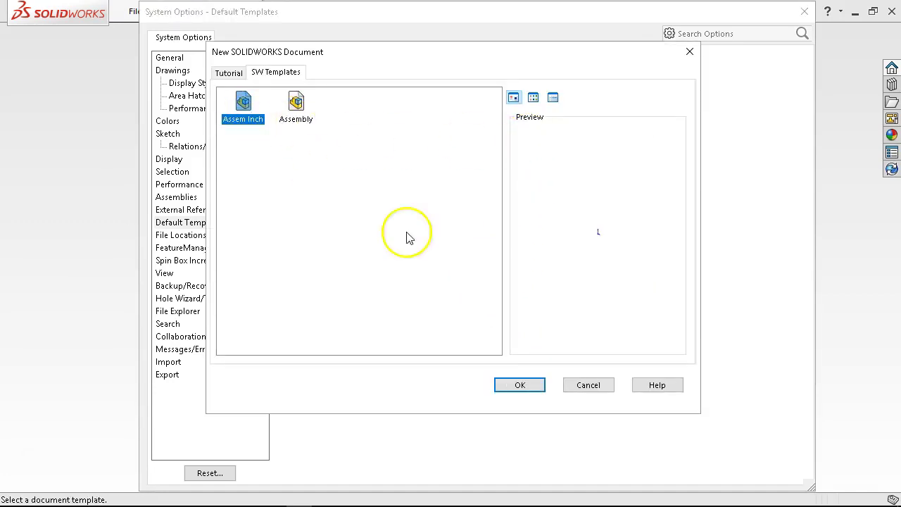
pyautogui.click(540, 390)
pyautogui.click(533, 102)
pyautogui.click(242, 105)
pyautogui.click(520, 385)
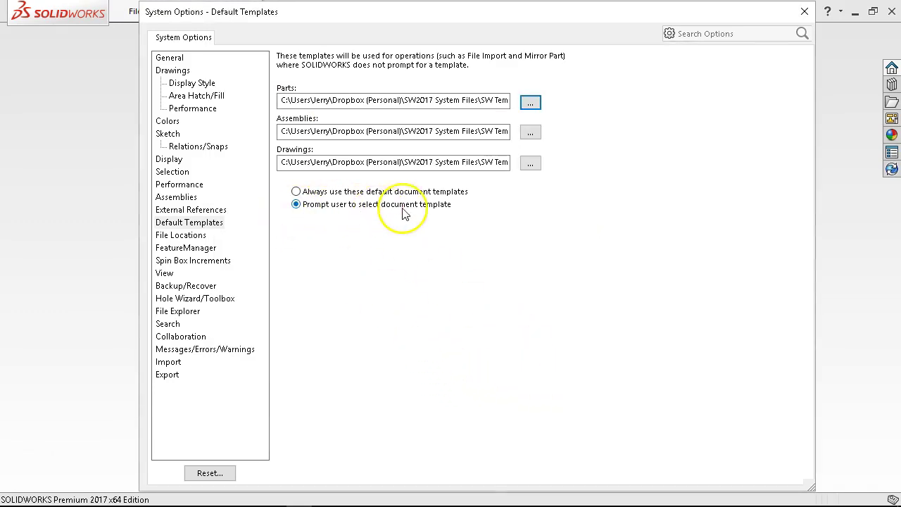
# Review the View system options and dismiss the System Options dialog
pyautogui.click(166, 274)
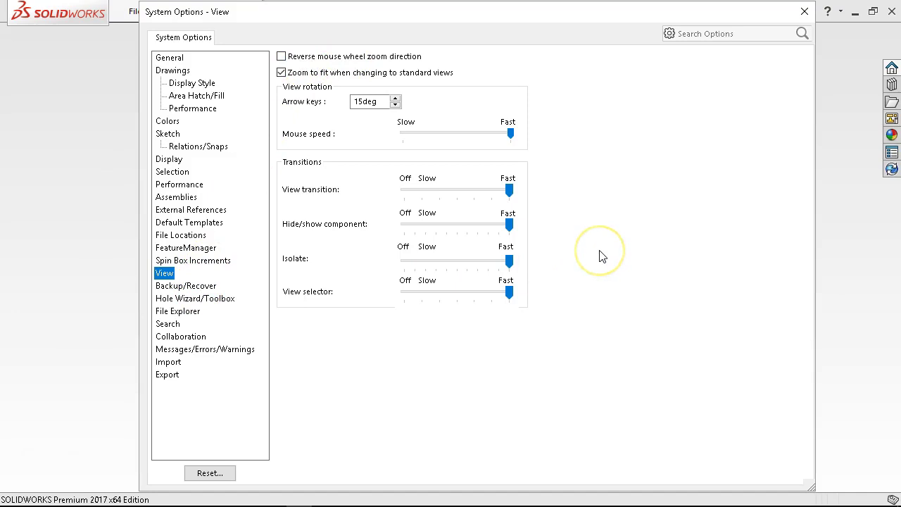
pyautogui.press('Escape')
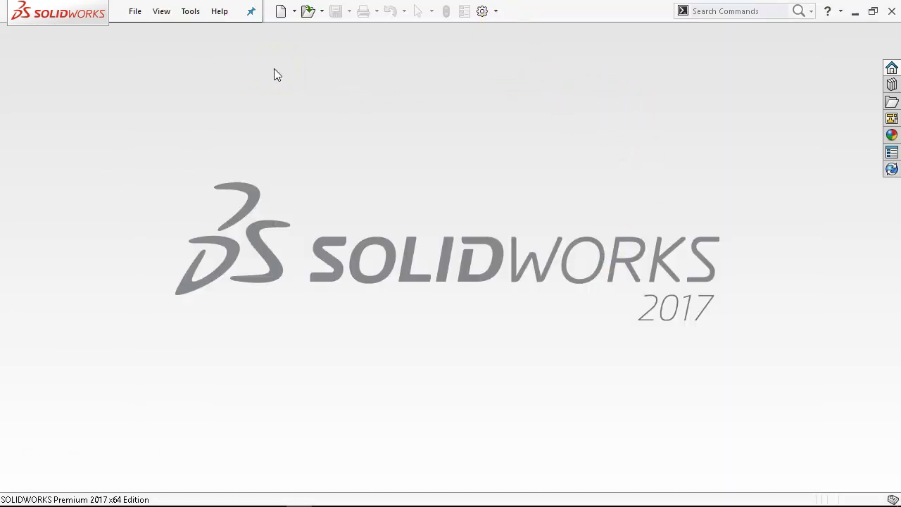
# Create a new part from the Part Inch template in SW Templates and close it
pyautogui.click(282, 12)
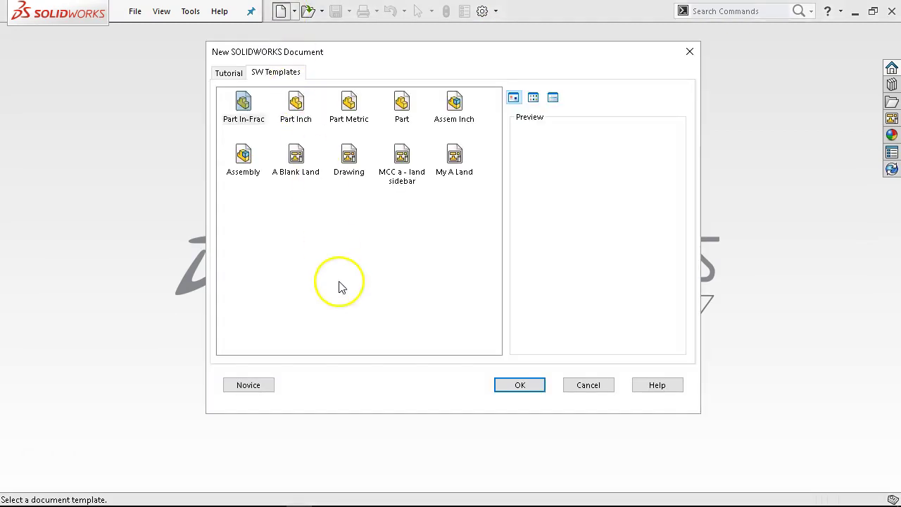
pyautogui.click(296, 112)
pyautogui.click(520, 386)
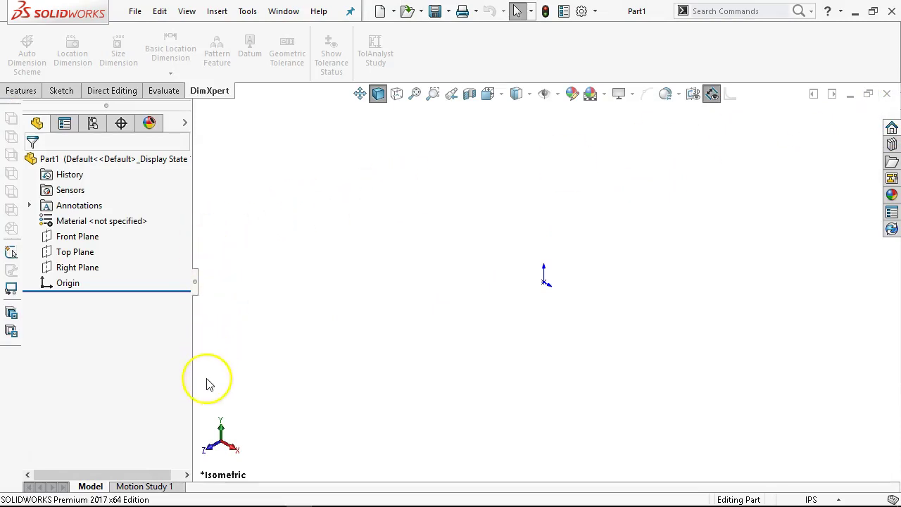
pyautogui.click(887, 93)
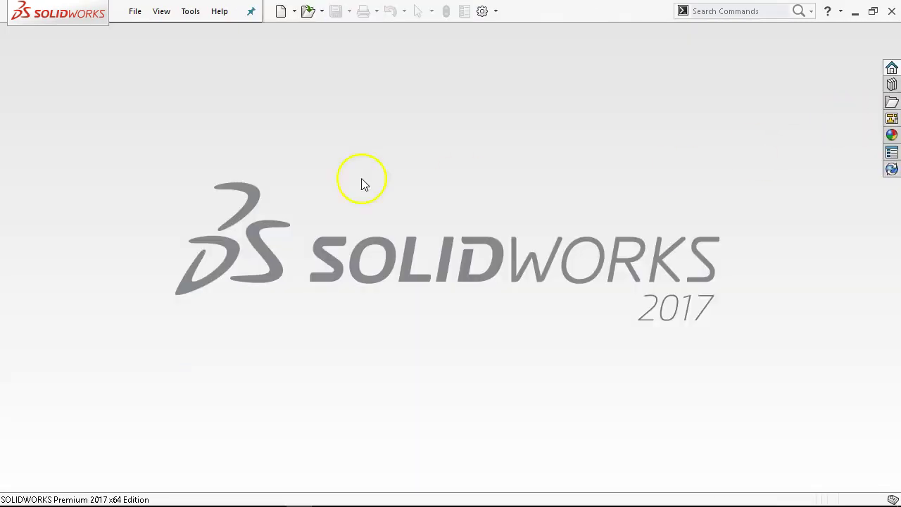
# Create a new drawing from the Drawing template with a custom sheet size 11in wide and 8.5in high
pyautogui.click(279, 15)
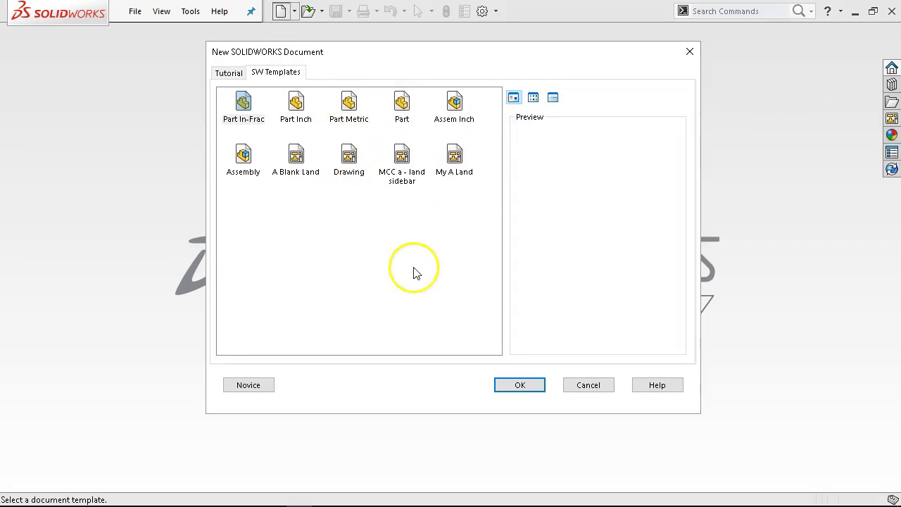
pyautogui.doubleClick(346, 157)
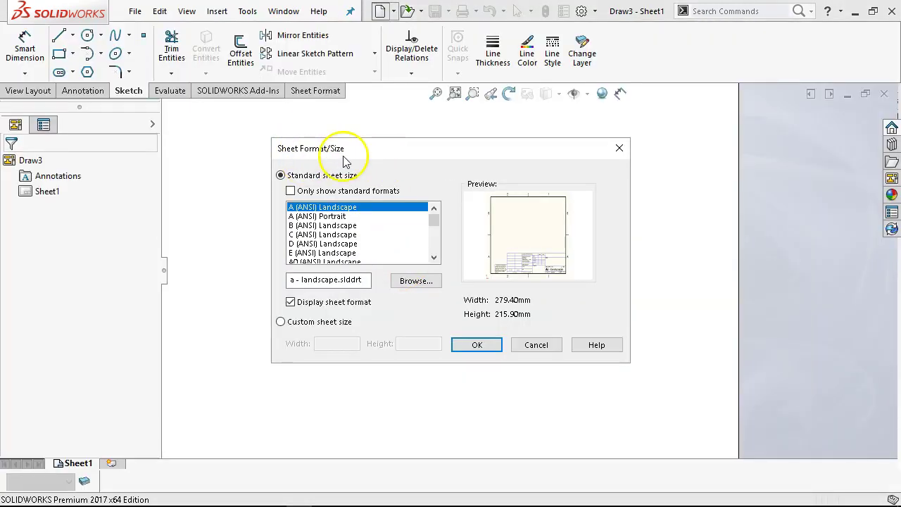
pyautogui.click(282, 321)
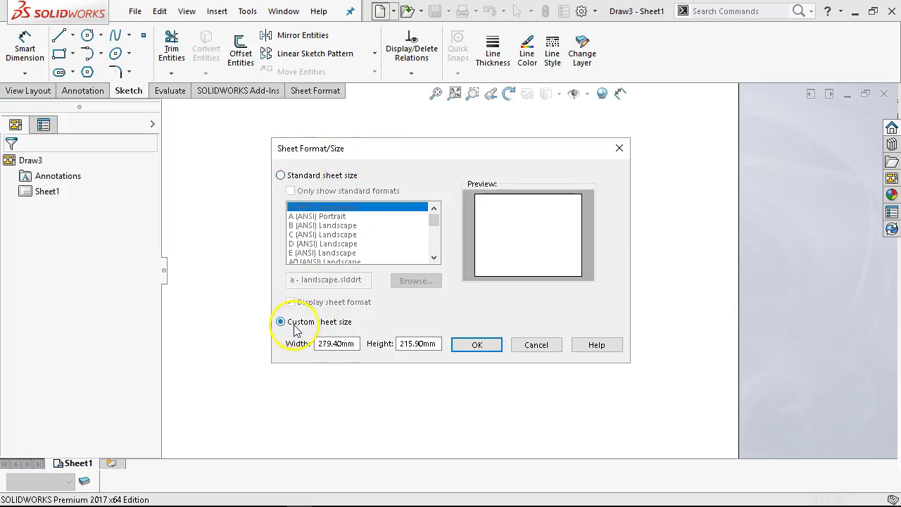
pyautogui.click(333, 344)
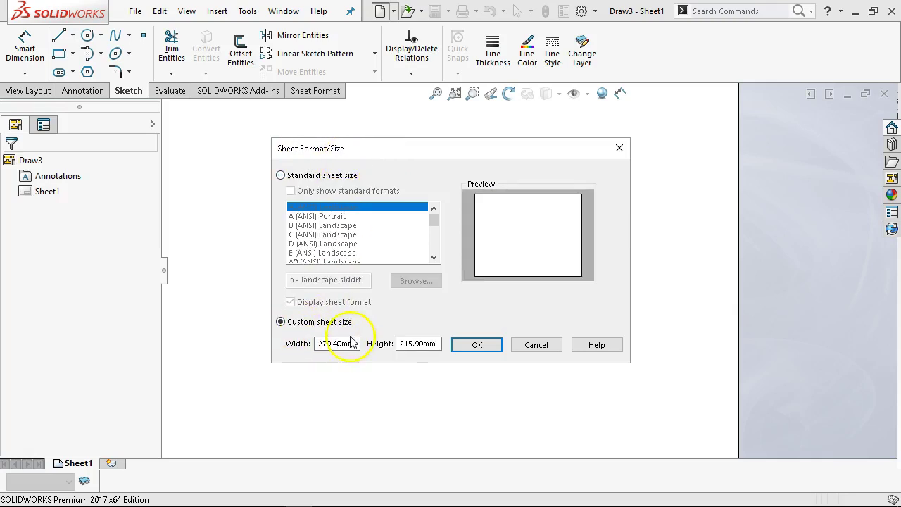
pyautogui.doubleClick(358, 342)
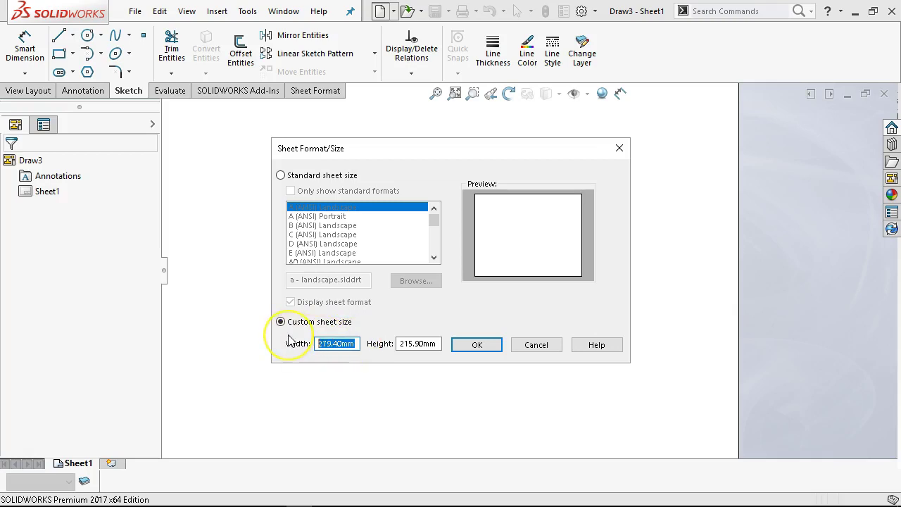
pyautogui.write('11in')
pyautogui.press('Tab')
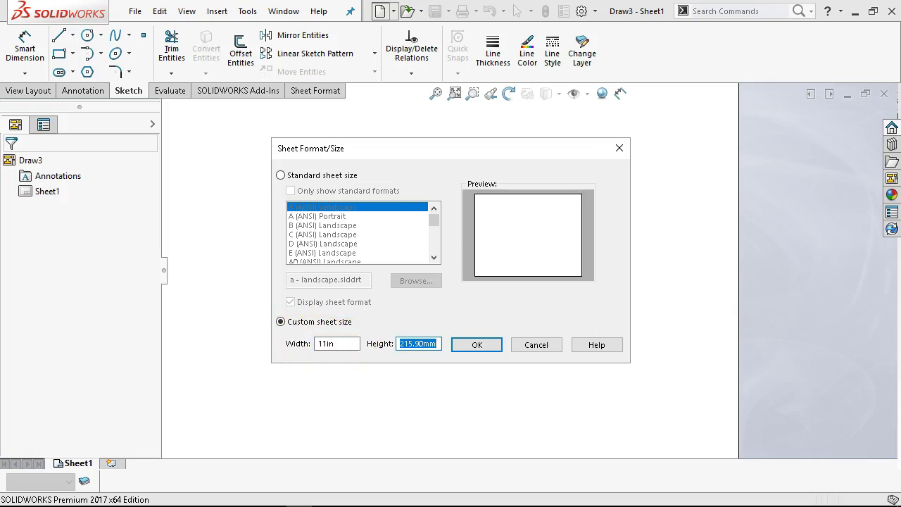
pyautogui.write('8.5in')
pyautogui.press('Tab')
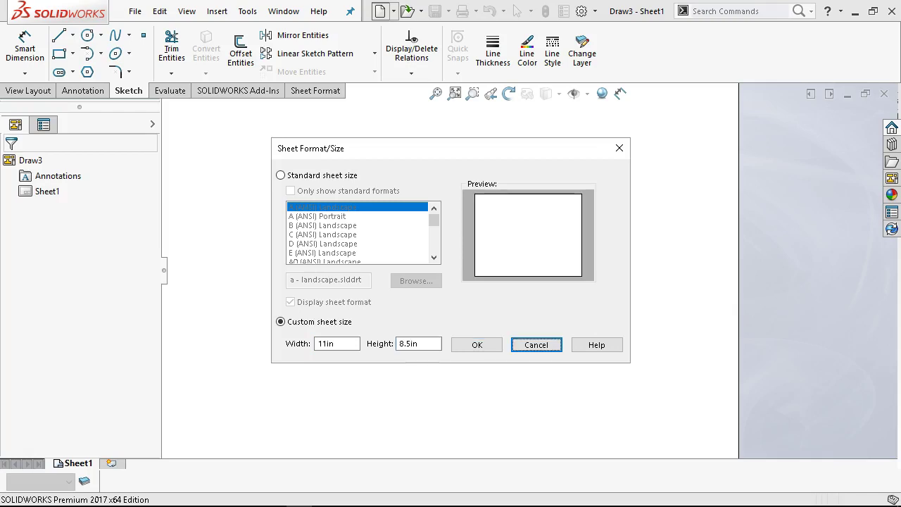
pyautogui.click(456, 344)
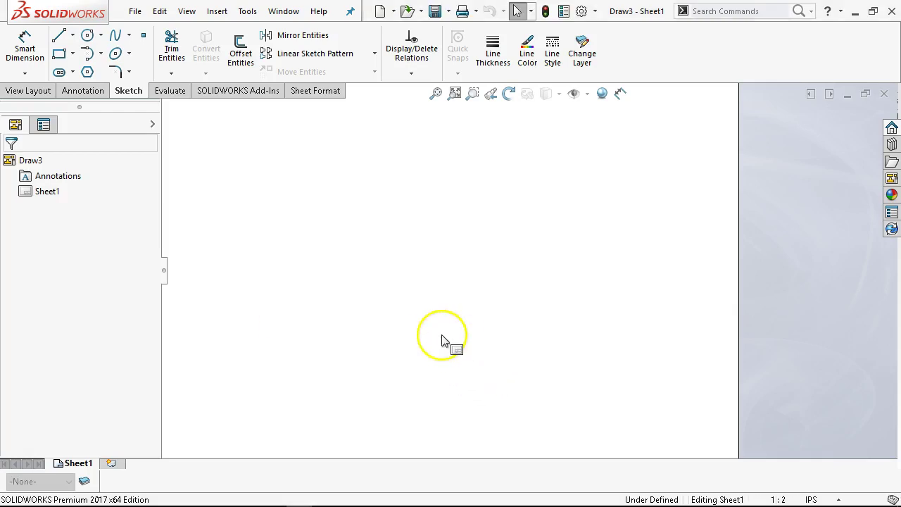
# Open the sheet format of Sheet1 for editing and return to the sheet
pyautogui.scroll(3, 442, 338)
pyautogui.scroll(-3, 607, 208)
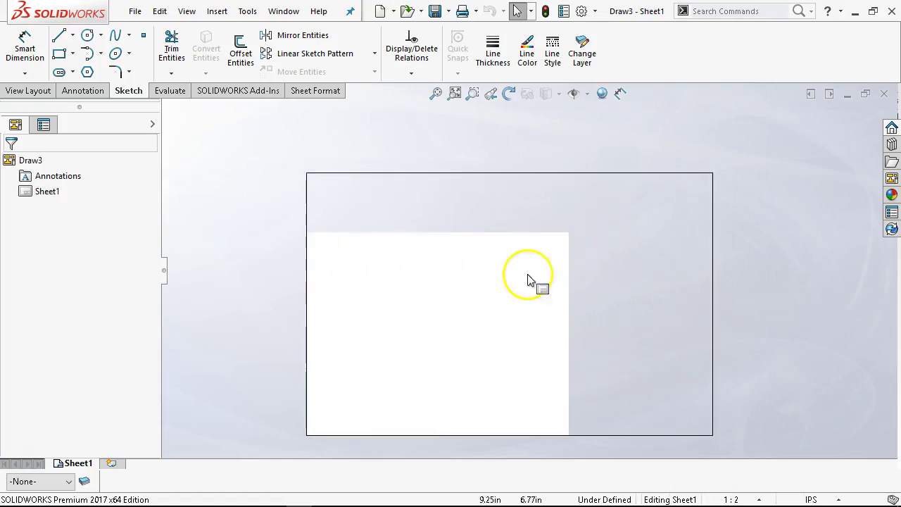
pyautogui.rightClick(468, 292)
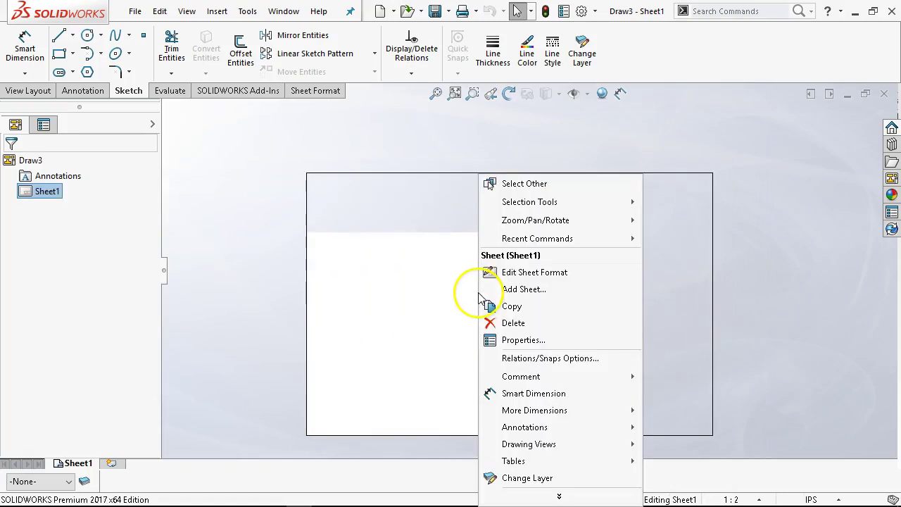
pyautogui.click(524, 273)
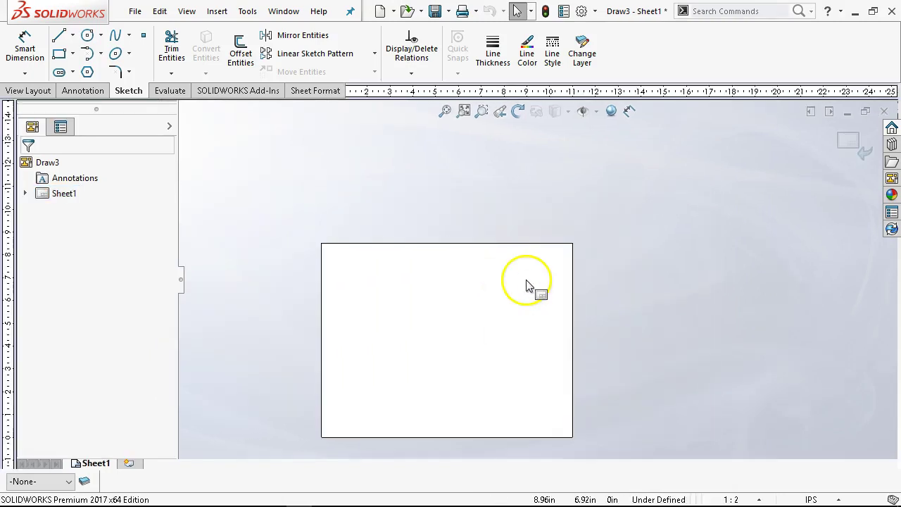
pyautogui.click(847, 142)
pyautogui.scroll(-3, 373, 400)
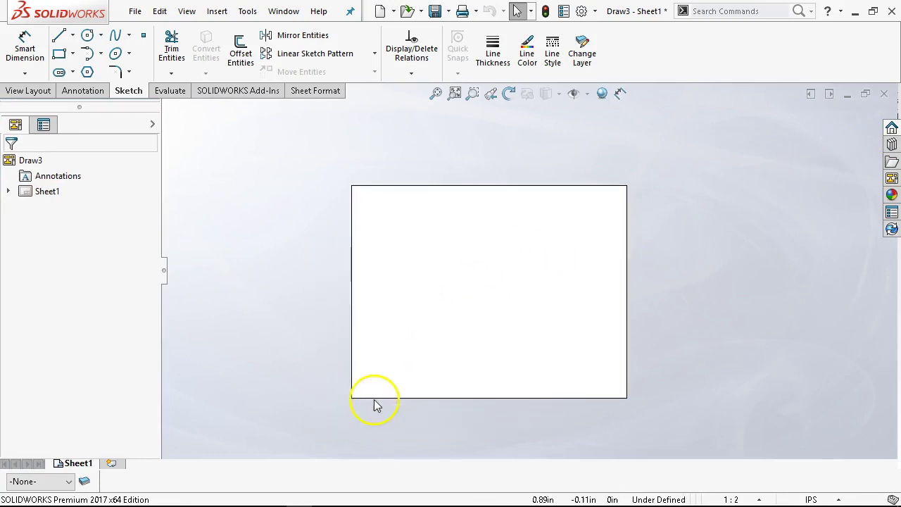
pyautogui.scroll(-2, 503, 278)
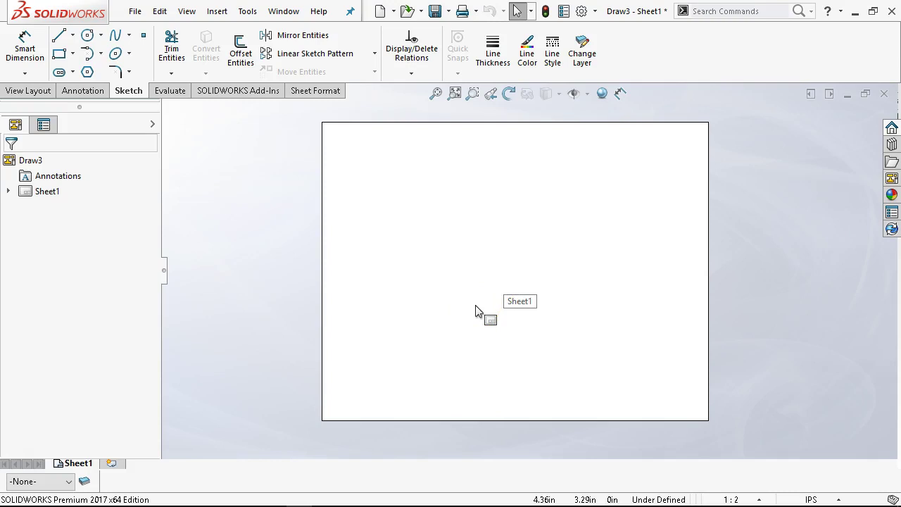
# Examine the drawing's custom properties form with its Drawn By, Drawn Date and Revision fields
pyautogui.click(811, 209)
pyautogui.click(891, 212)
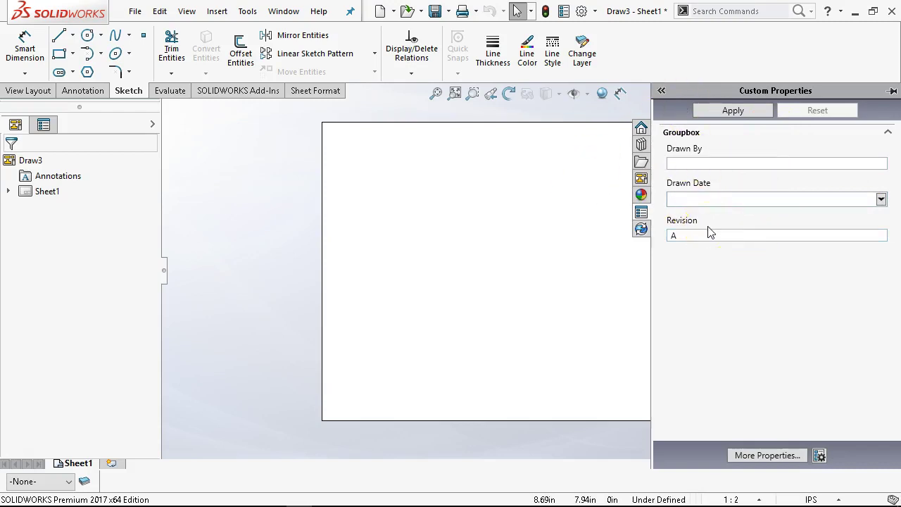
pyautogui.click(514, 235)
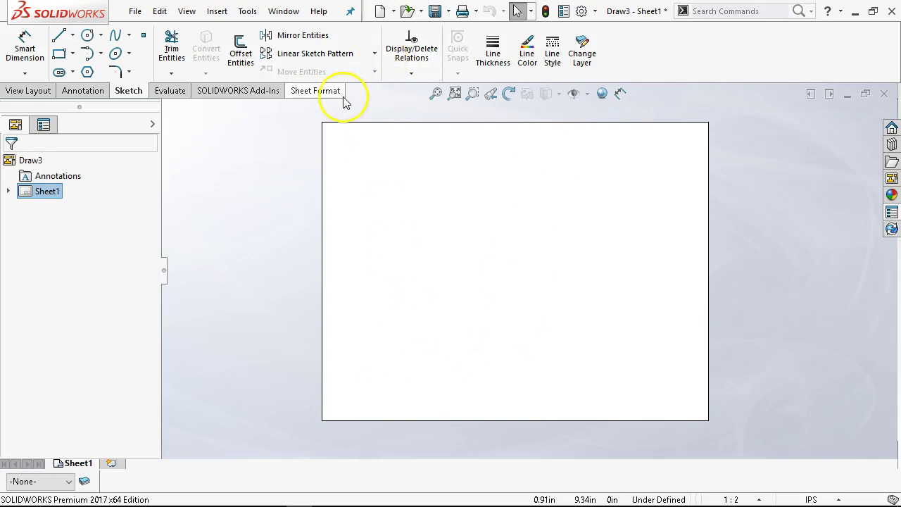
# Create a new part from the Part template in the SW Templates set
pyautogui.click(140, 13)
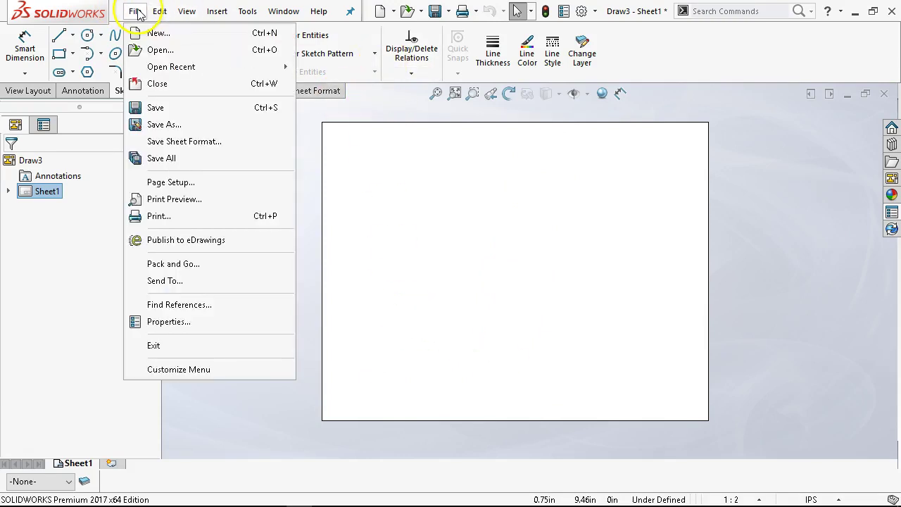
pyautogui.click(153, 33)
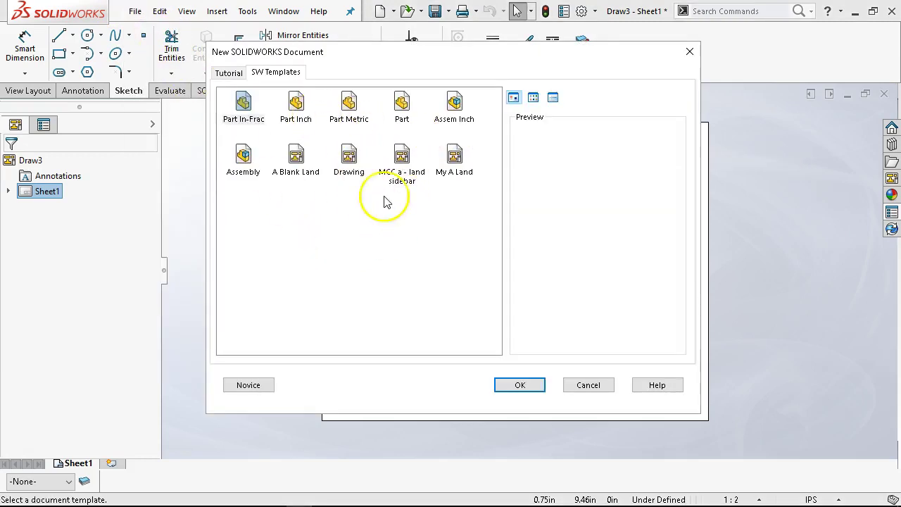
pyautogui.doubleClick(401, 102)
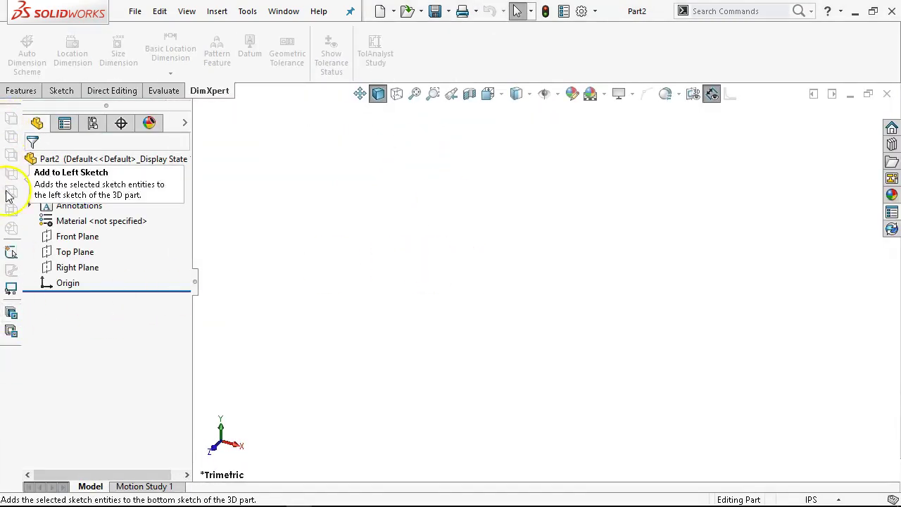
# Hide the 2D to 3D toolbar in the new part's window
pyautogui.rightClick(9, 360)
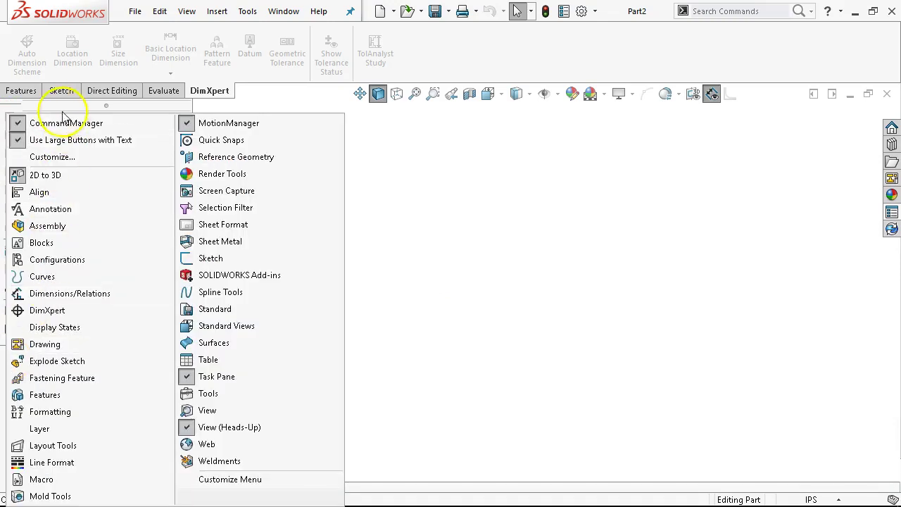
pyautogui.click(63, 179)
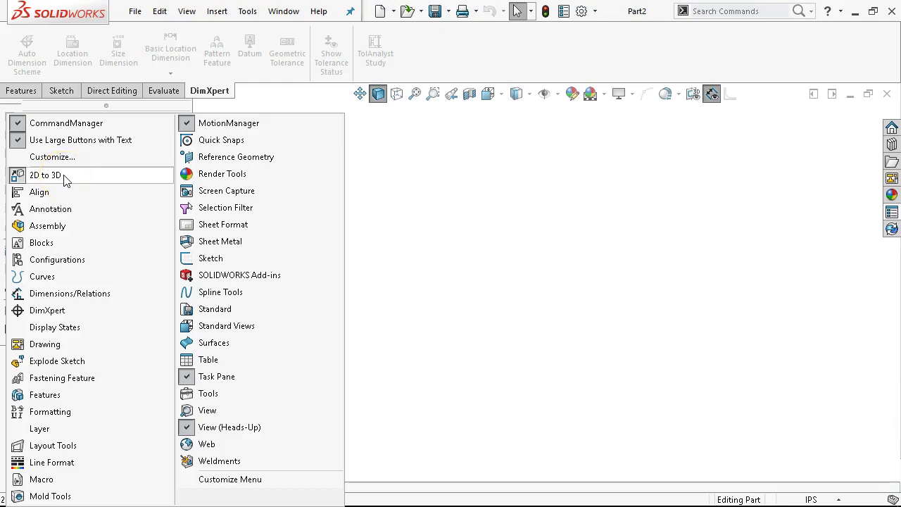
pyautogui.click(50, 174)
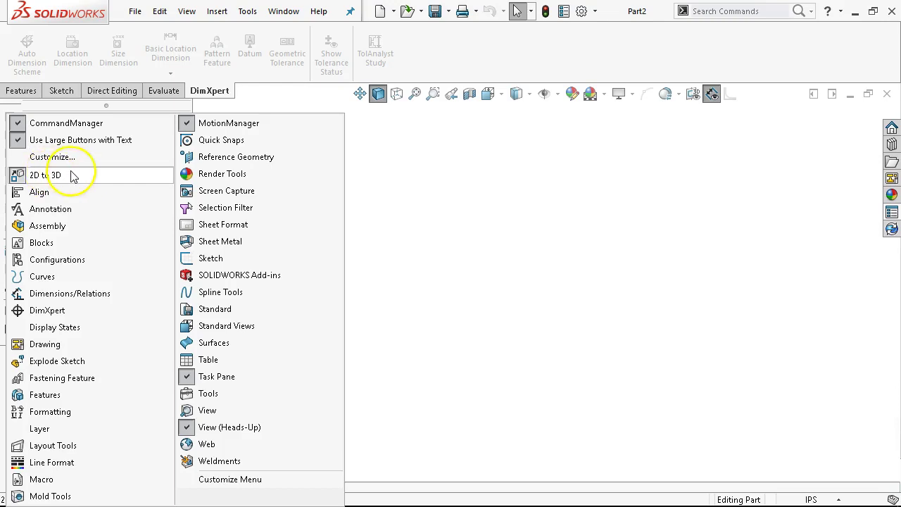
pyautogui.click(73, 176)
pyautogui.click(304, 262)
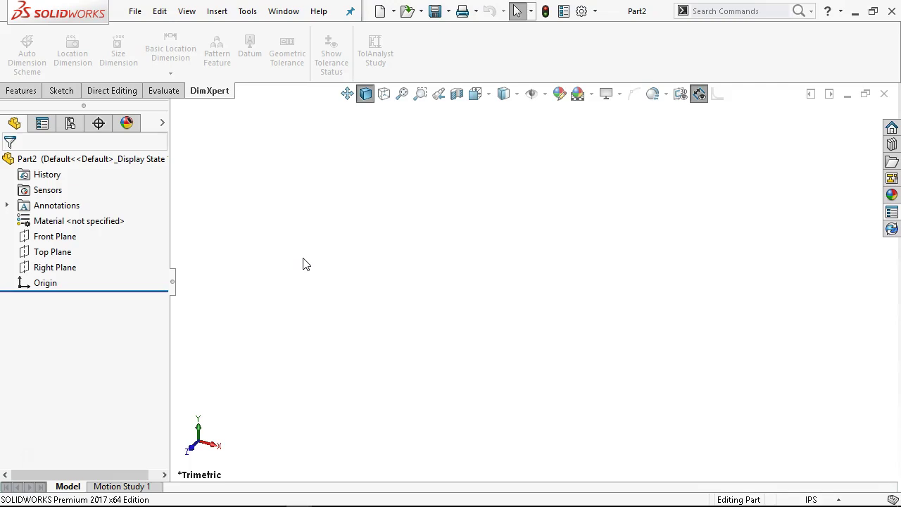
pyautogui.click(352, 177)
# Turn on the visibility of origins in the part's graphics area, keeping the other item types enabled
pyautogui.click(531, 96)
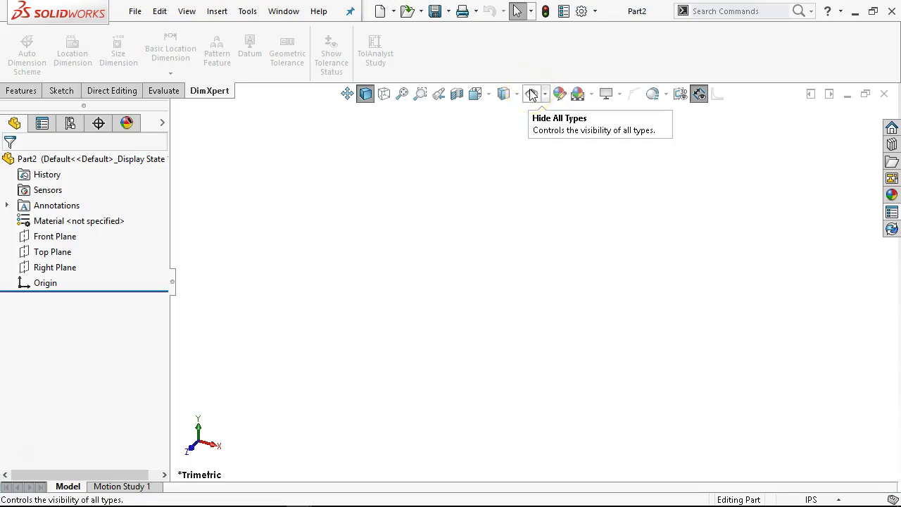
pyautogui.click(545, 94)
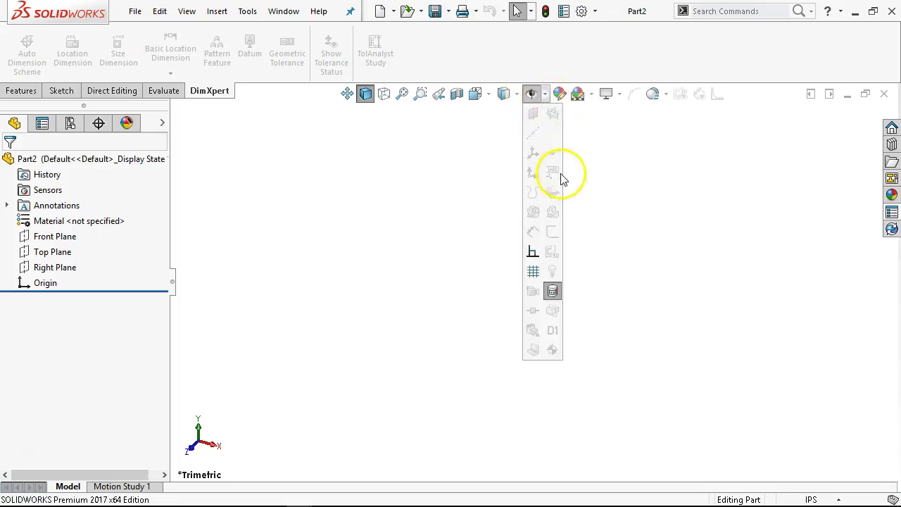
pyautogui.click(532, 96)
pyautogui.click(544, 94)
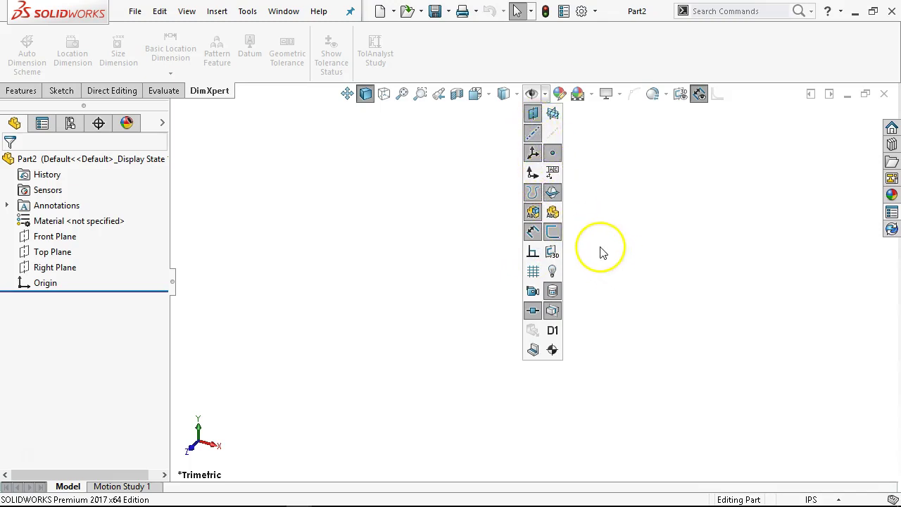
pyautogui.click(482, 204)
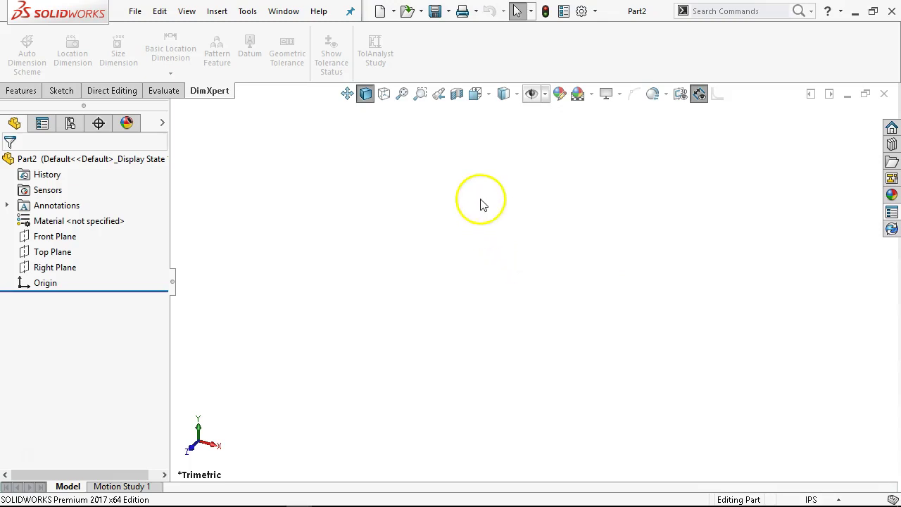
pyautogui.click(544, 94)
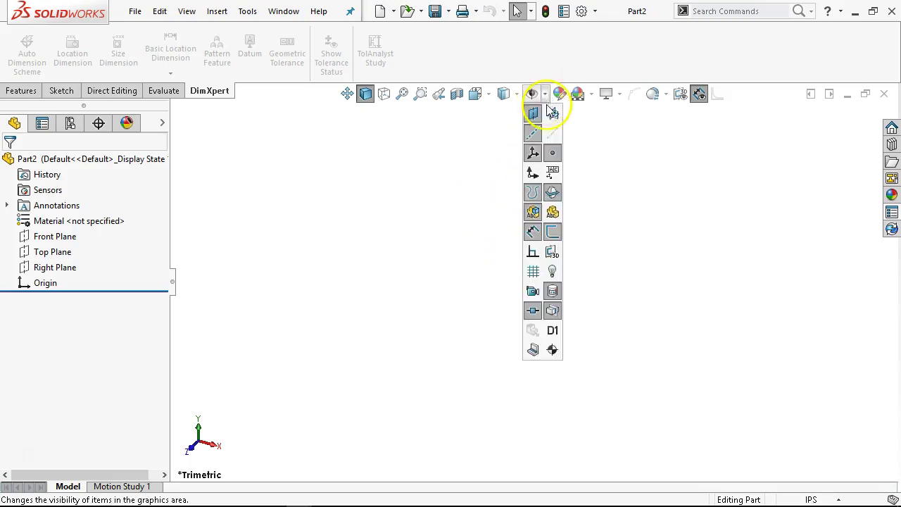
pyautogui.click(533, 173)
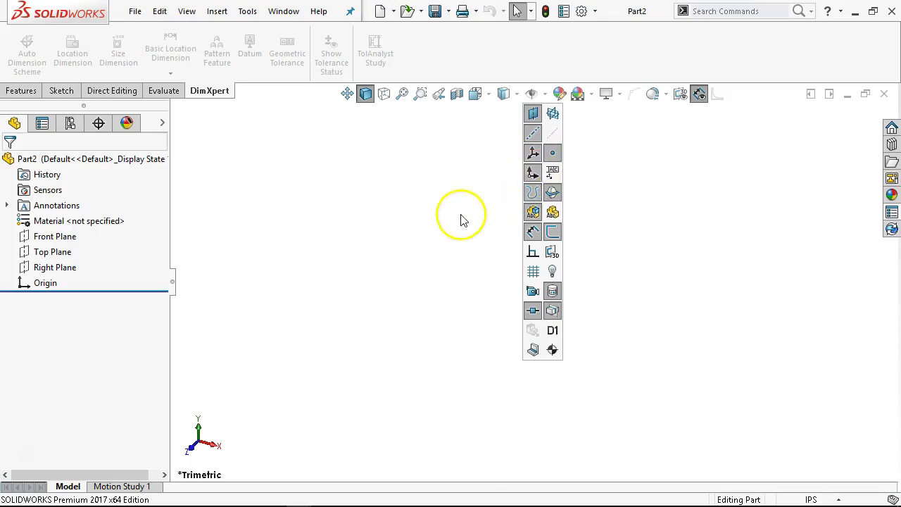
pyautogui.click(461, 219)
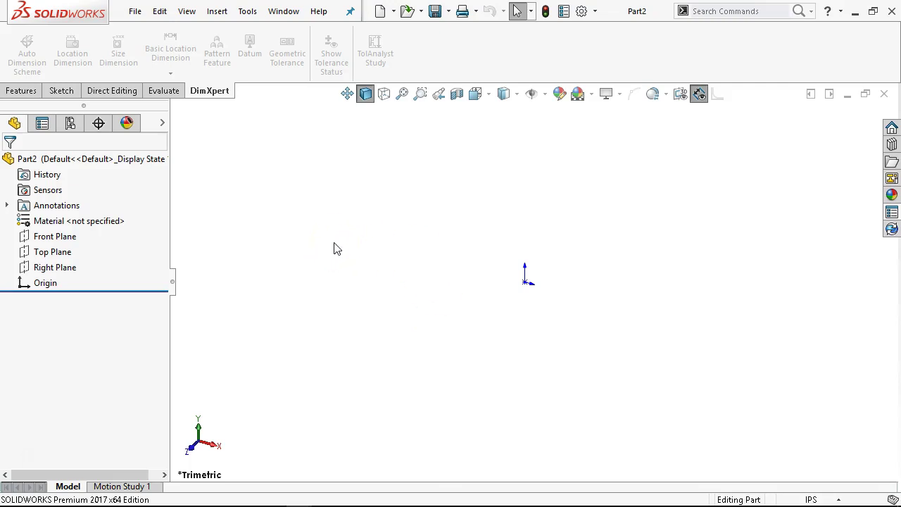
# Orient the part to the isometric view and display the feature commands followed by the sketch commands
pyautogui.hotkey('ctrl', '7')
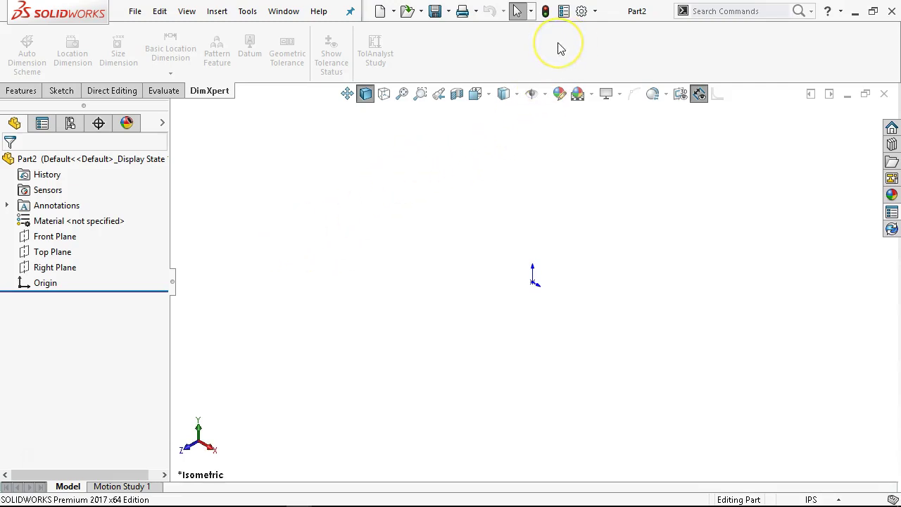
pyautogui.click(21, 90)
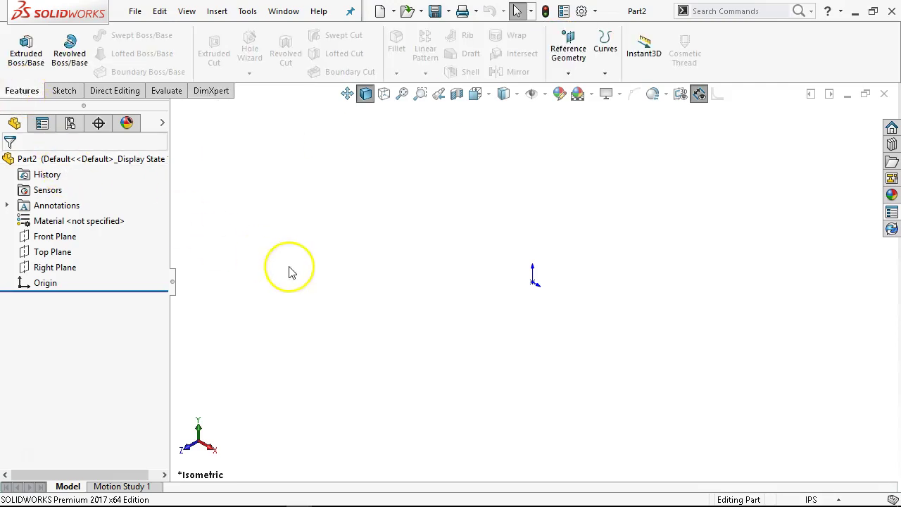
pyautogui.click(64, 92)
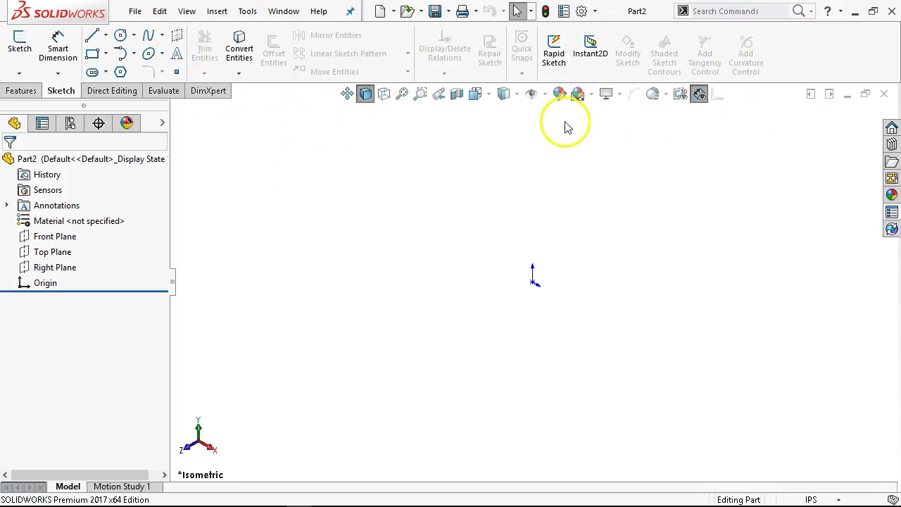
# Set the part's overall drafting standard to ANSI in the document properties
pyautogui.click(594, 11)
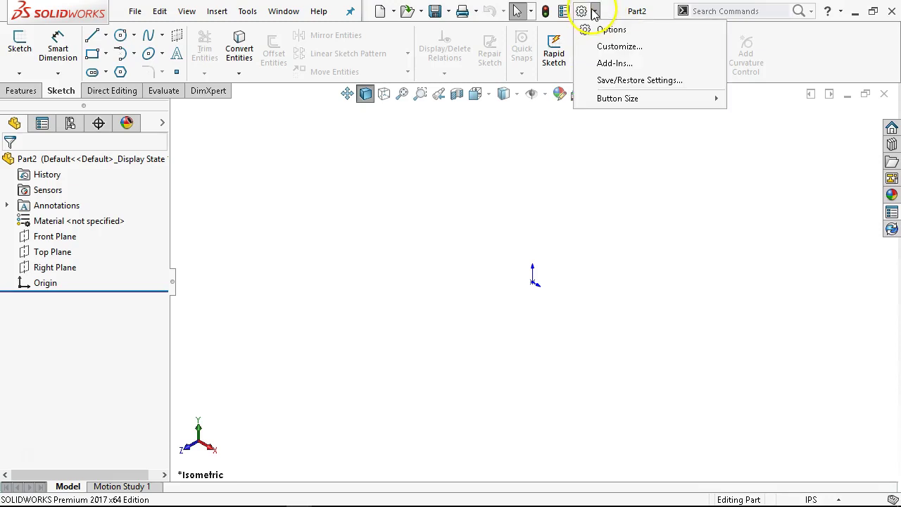
pyautogui.click(606, 30)
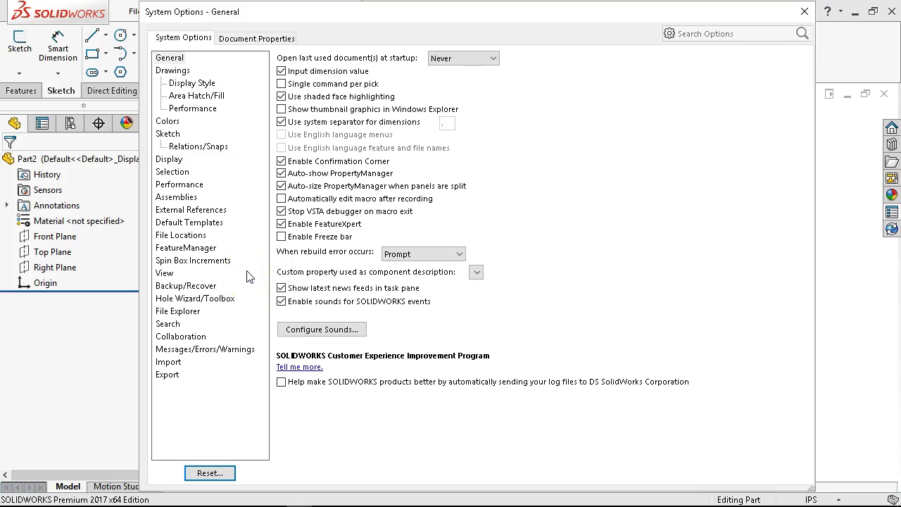
pyautogui.click(251, 39)
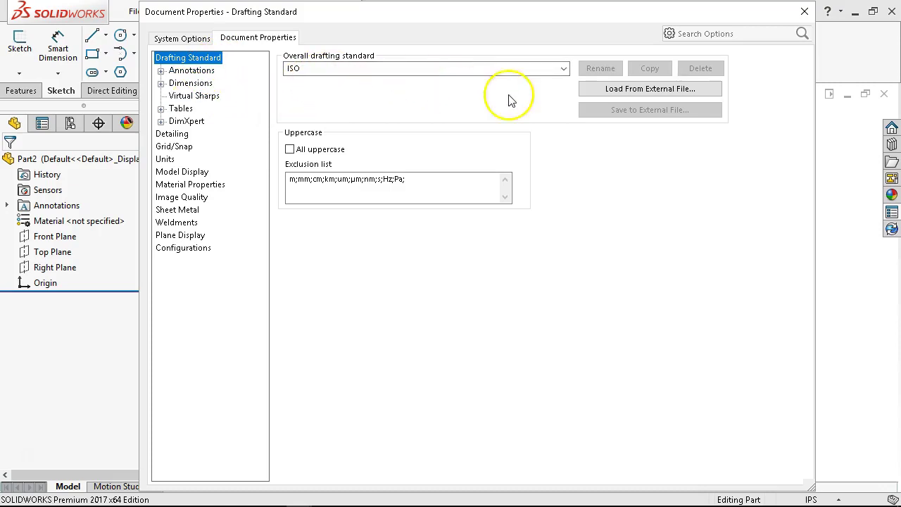
pyautogui.click(563, 68)
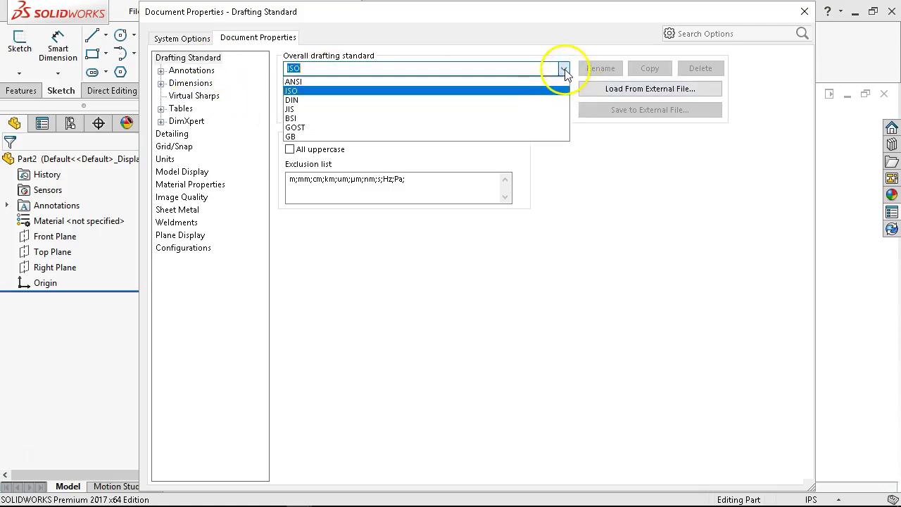
pyautogui.click(320, 83)
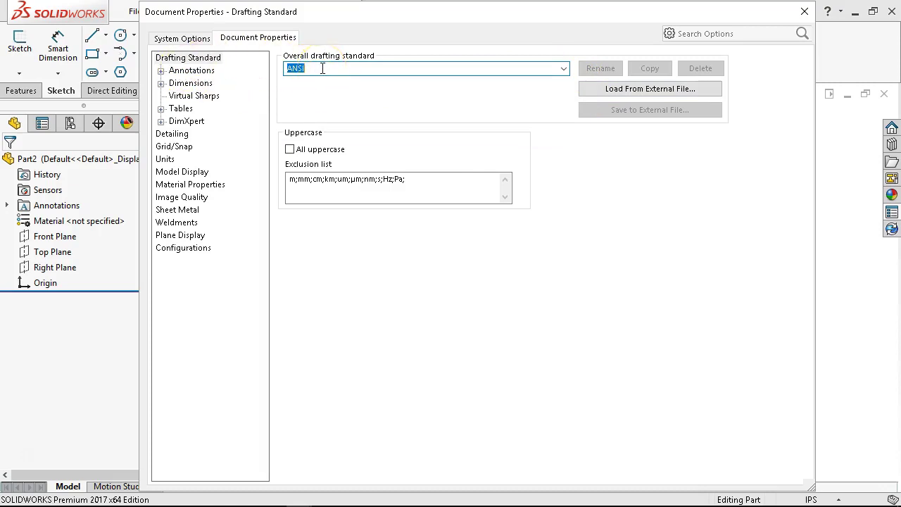
# Examine the document's annotation, dimension, detailing and grid/snap settings, including the individual annotation and dimension types
pyautogui.click(184, 71)
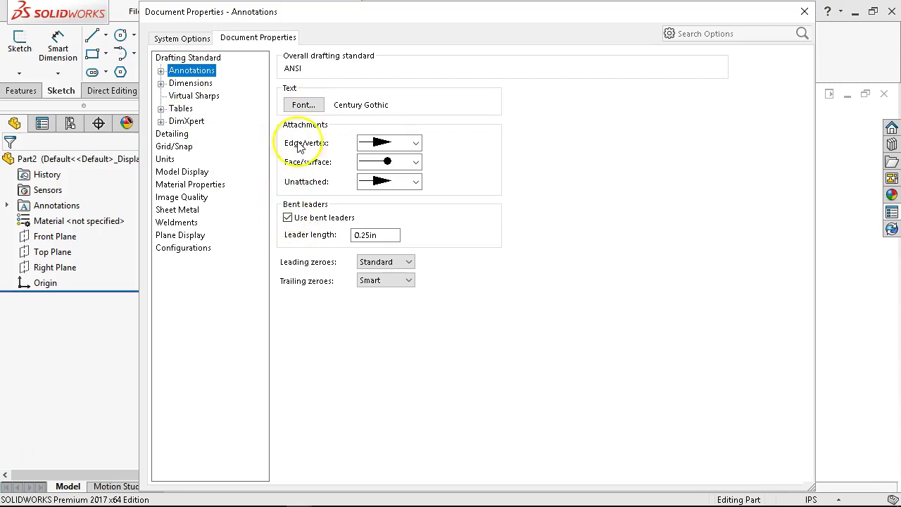
pyautogui.click(304, 106)
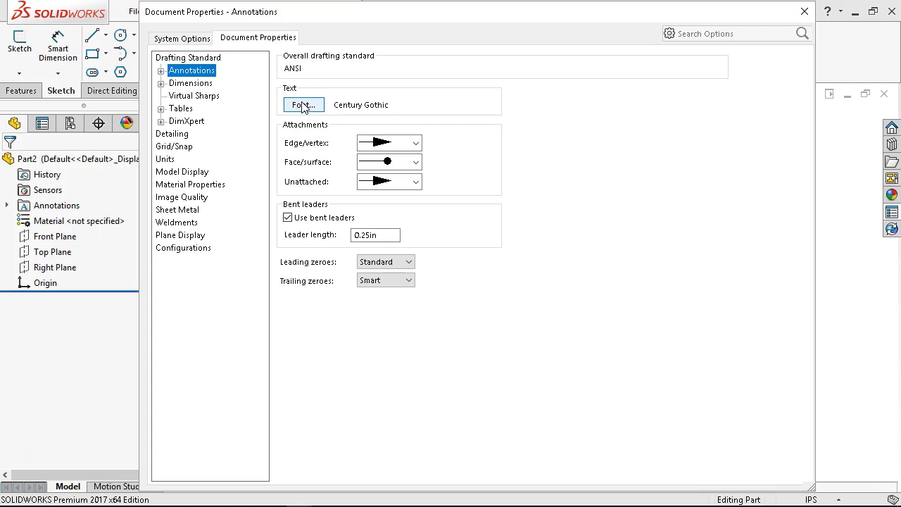
pyautogui.click(188, 85)
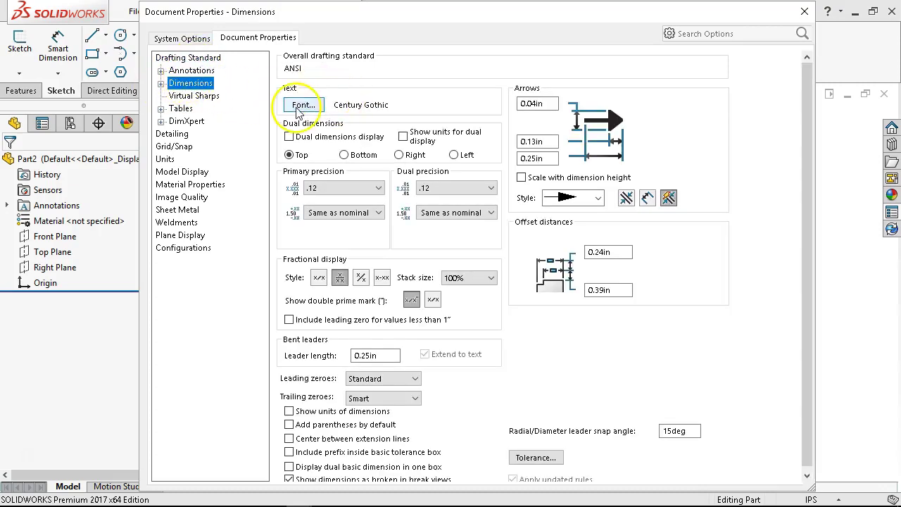
pyautogui.click(160, 71)
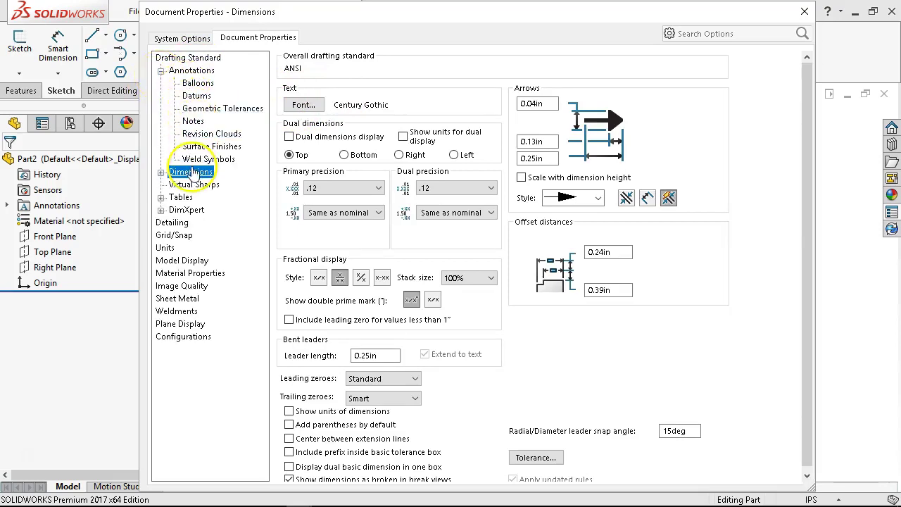
pyautogui.click(161, 172)
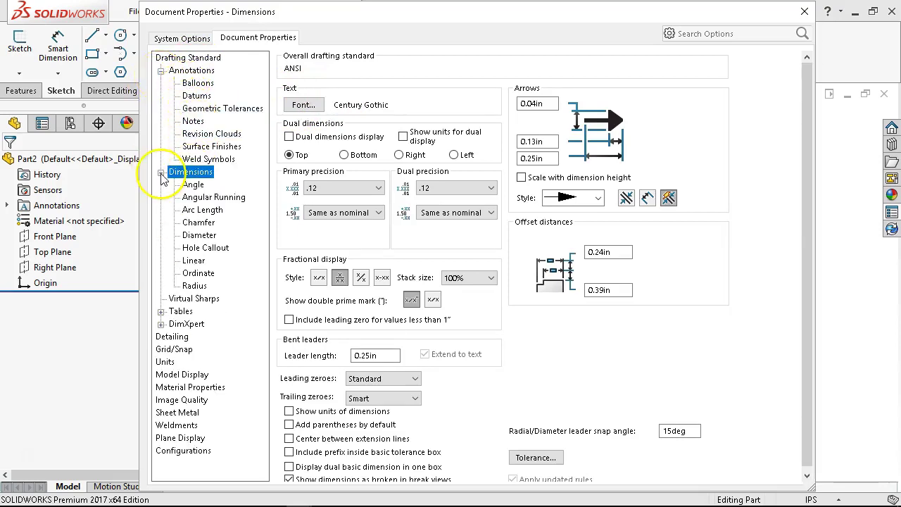
pyautogui.click(172, 336)
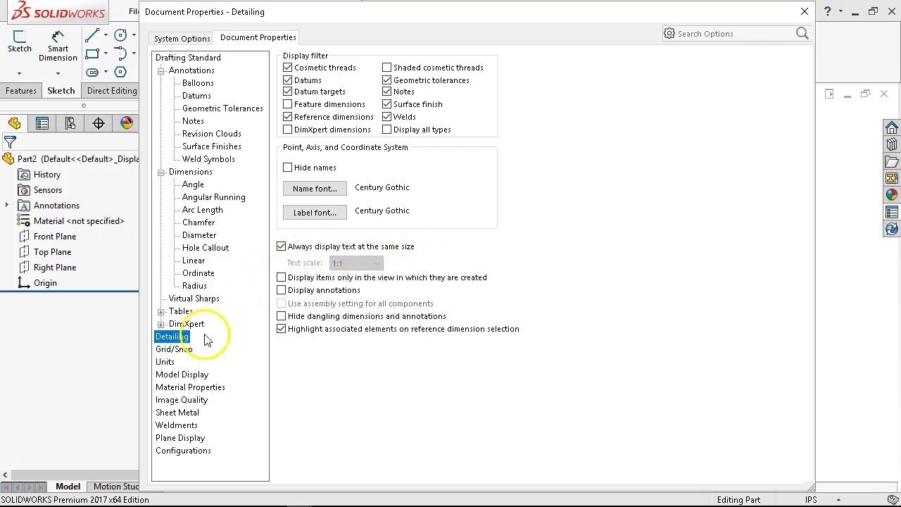
pyautogui.click(176, 349)
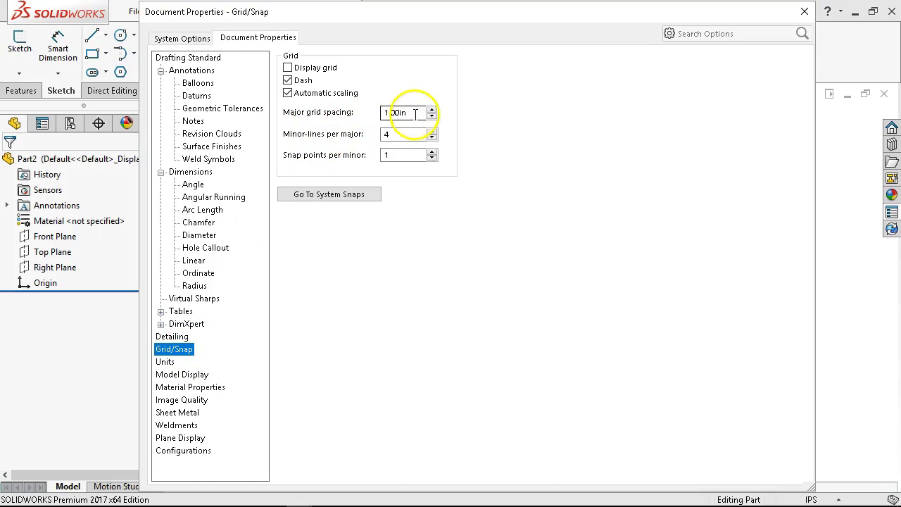
pyautogui.click(400, 133)
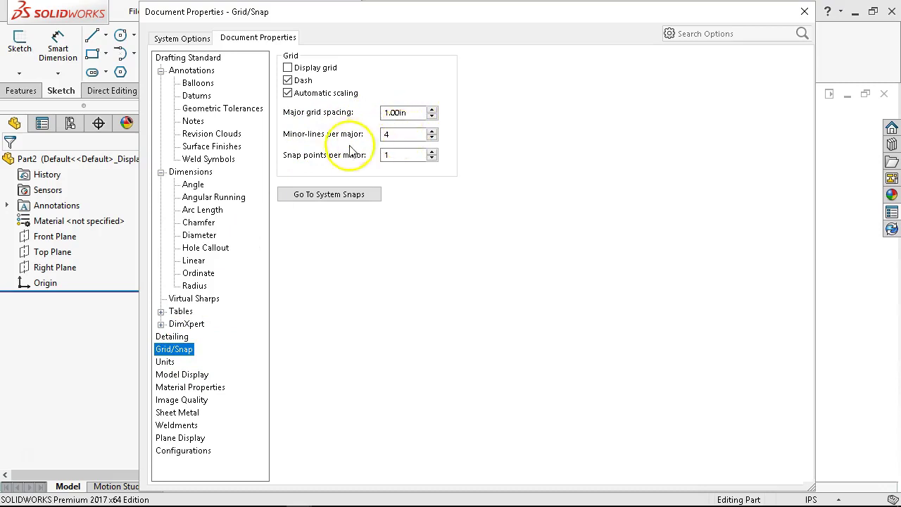
pyautogui.click(404, 156)
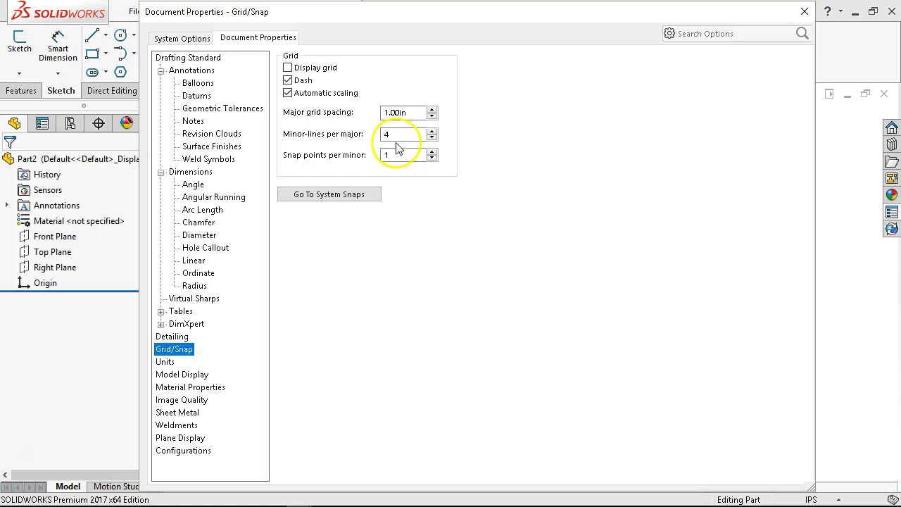
# Set the part document's unit system to Custom
pyautogui.click(165, 363)
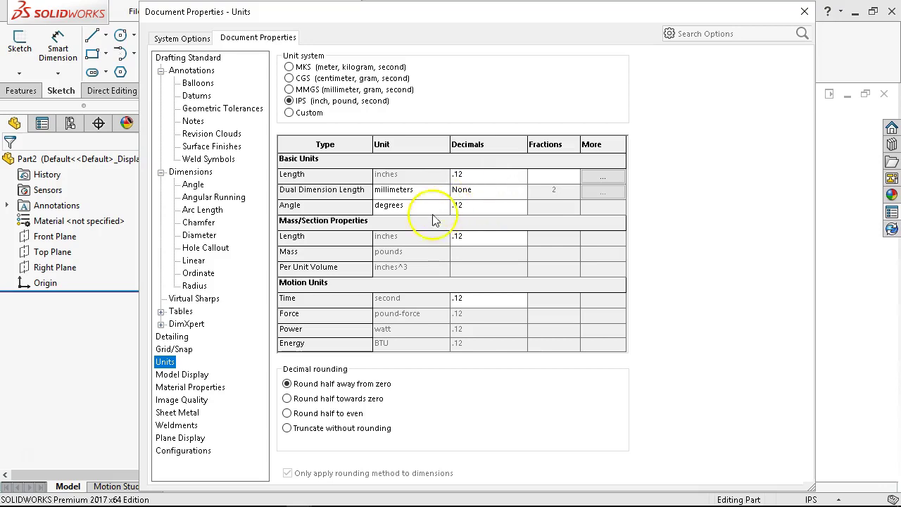
pyautogui.click(294, 112)
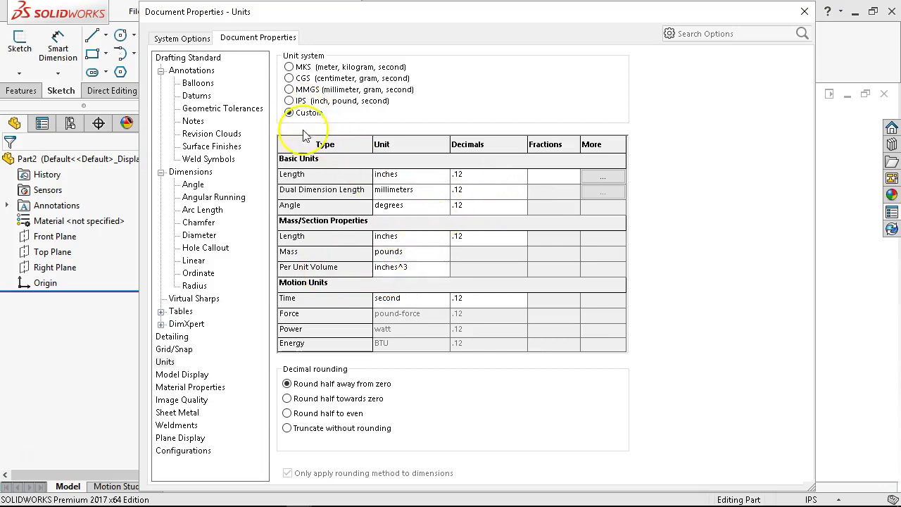
# Examine the available measurement units for per unit volume and dual dimension length
pyautogui.click(443, 267)
pyautogui.scroll(-2, 443, 310)
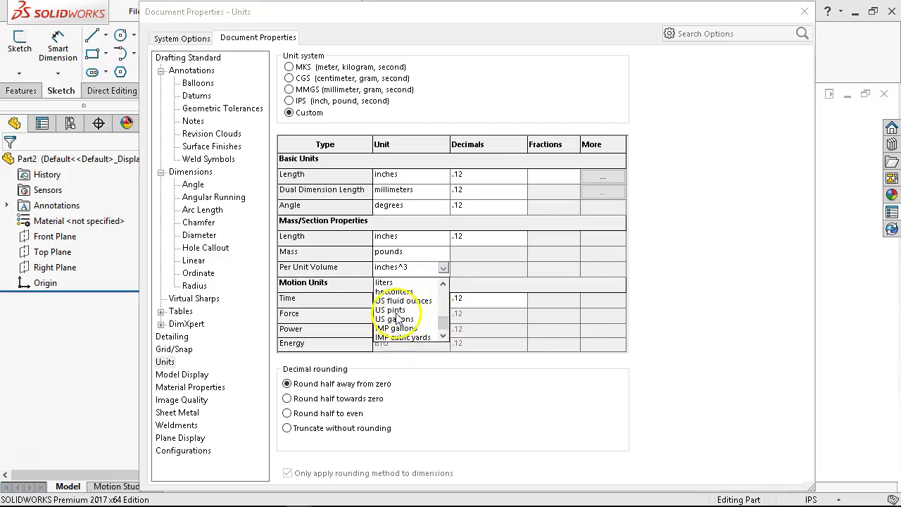
pyautogui.click(442, 284)
pyautogui.scroll(3, 443, 284)
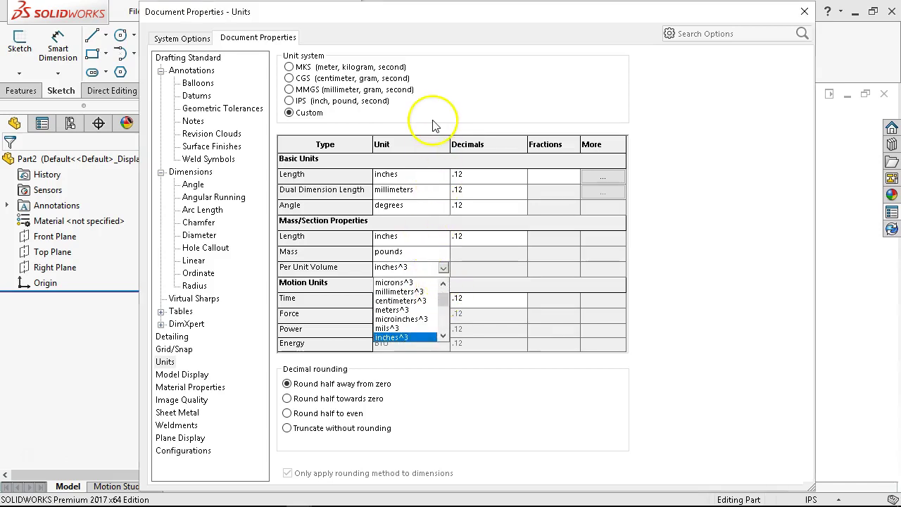
pyautogui.click(440, 187)
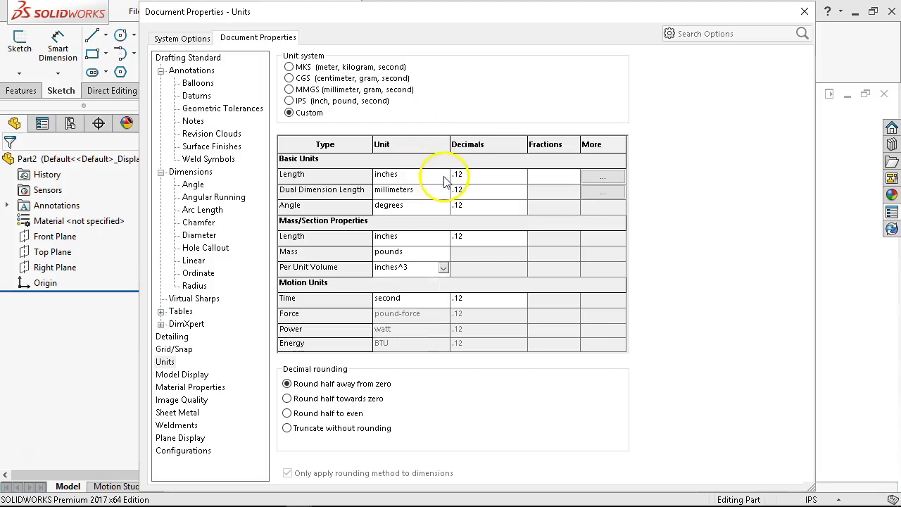
pyautogui.click(441, 189)
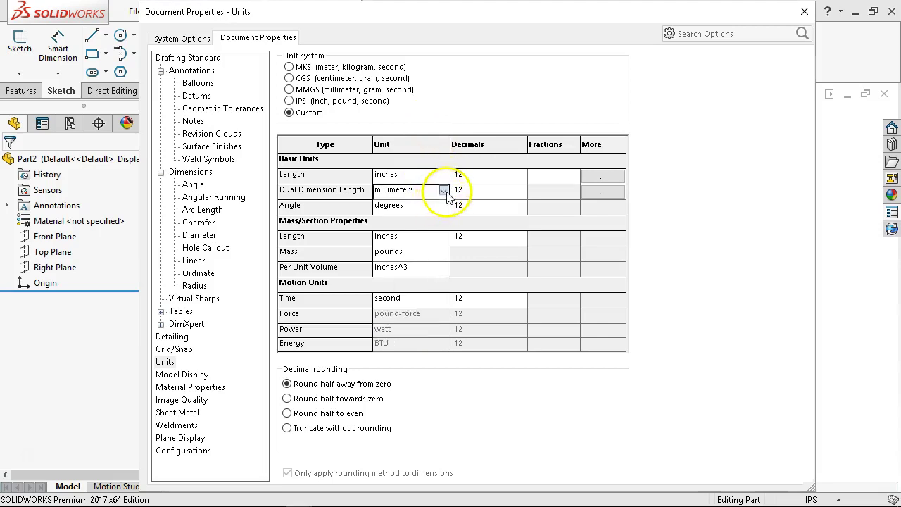
pyautogui.click(443, 190)
pyautogui.moveTo(444, 236); pyautogui.dragTo(443, 221)
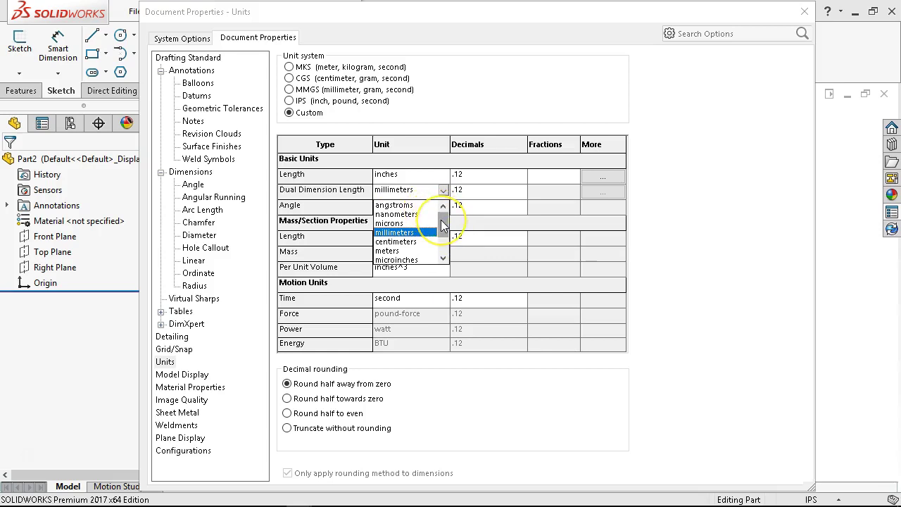
pyautogui.moveTo(441, 224); pyautogui.dragTo(444, 230)
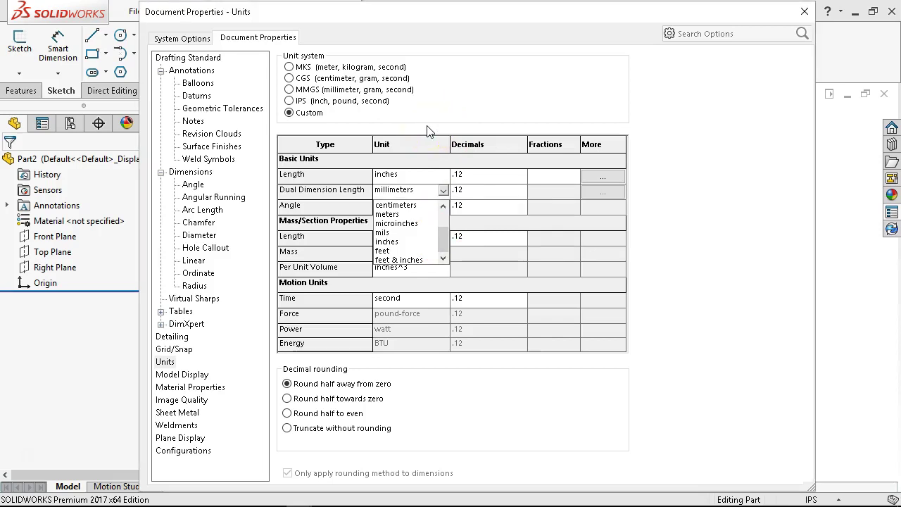
pyautogui.click(439, 195)
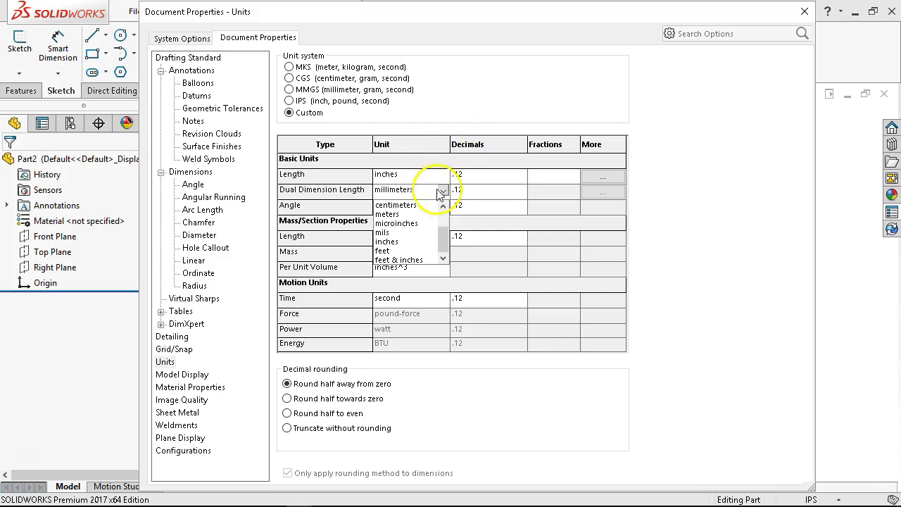
pyautogui.click(443, 196)
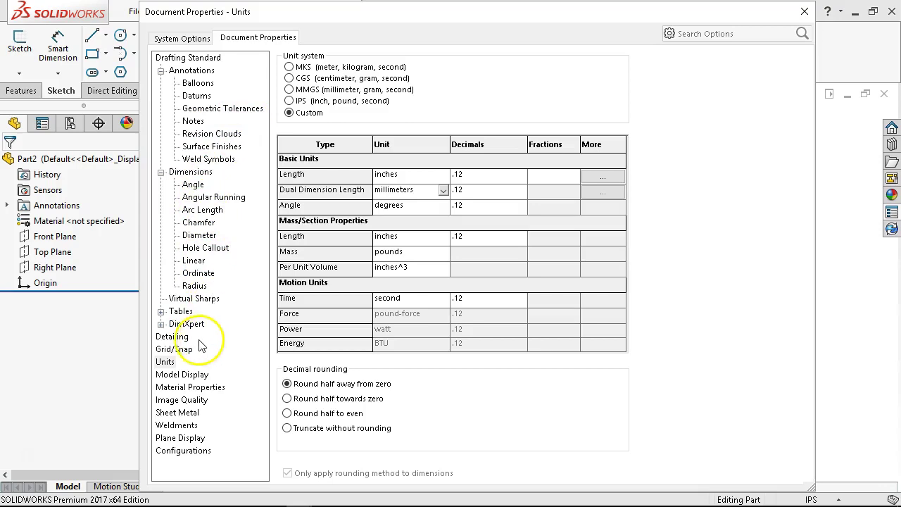
# Examine the document's DimXpert tolerance methods and its size and location dimension tolerance settings
pyautogui.click(161, 324)
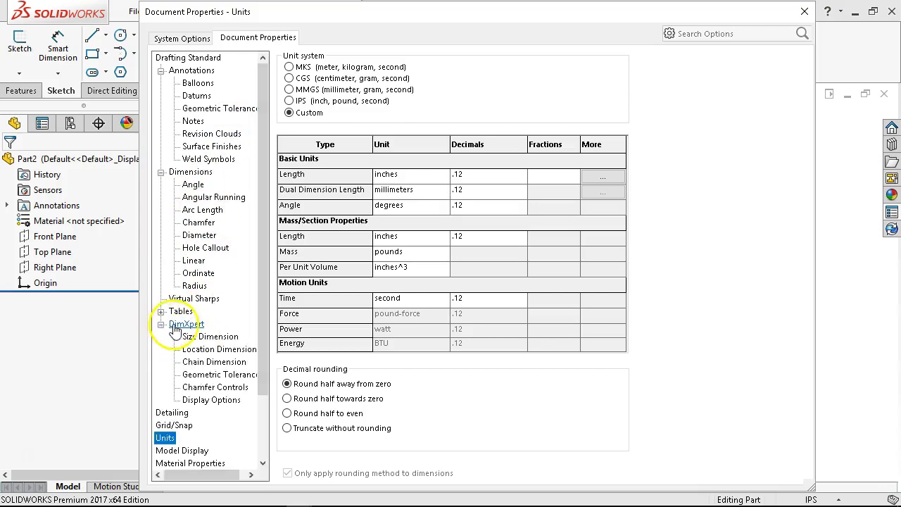
pyautogui.click(189, 325)
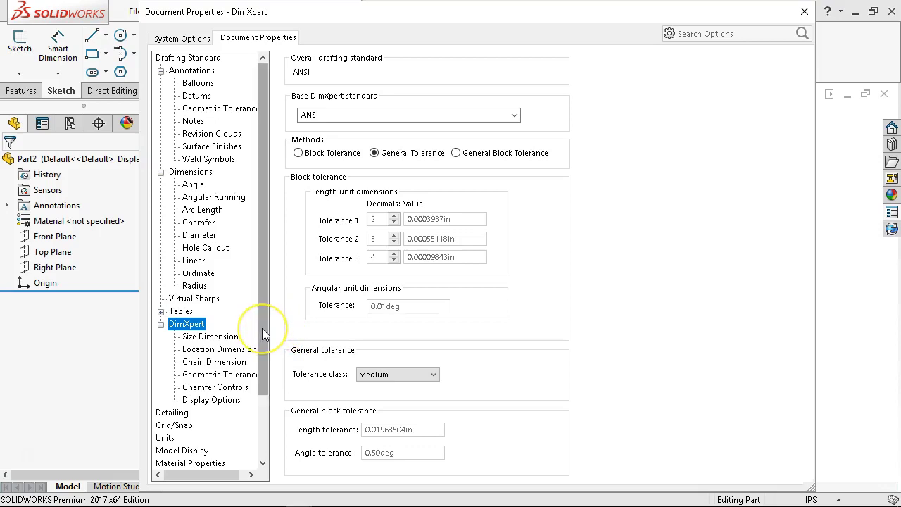
pyautogui.click(209, 337)
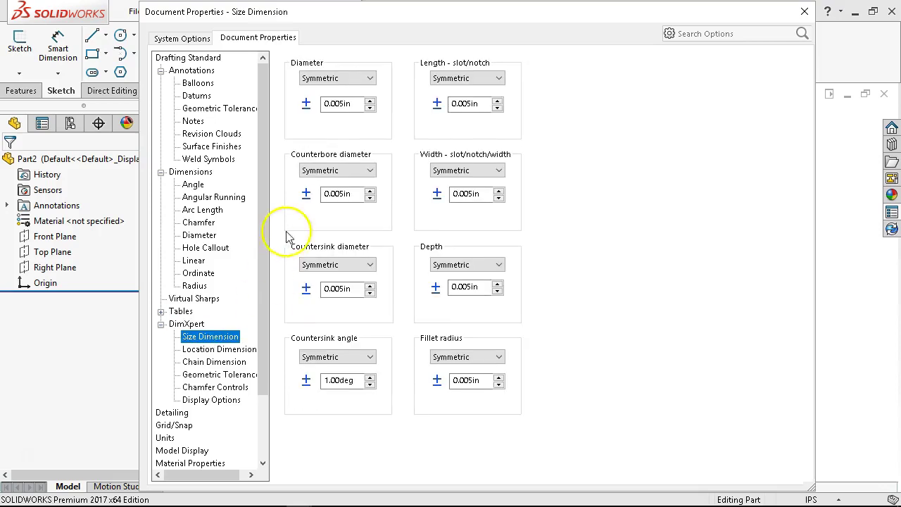
pyautogui.click(461, 104)
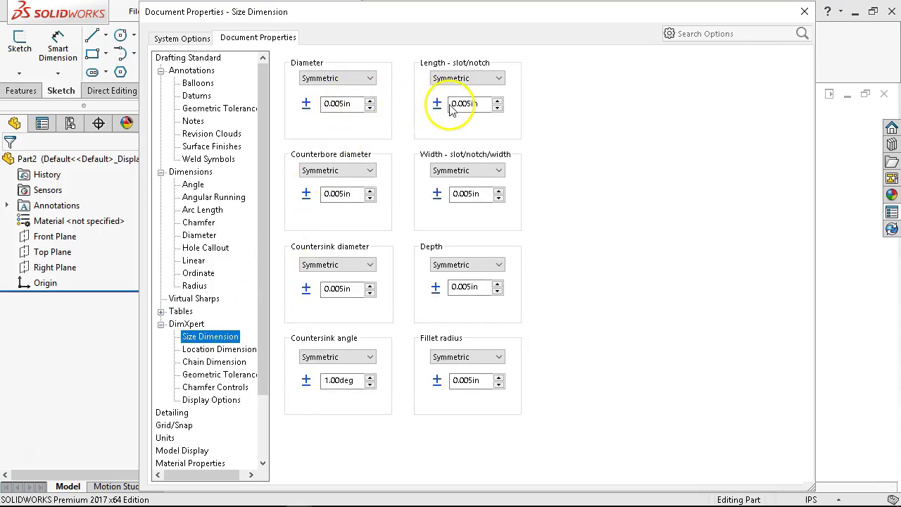
pyautogui.click(355, 103)
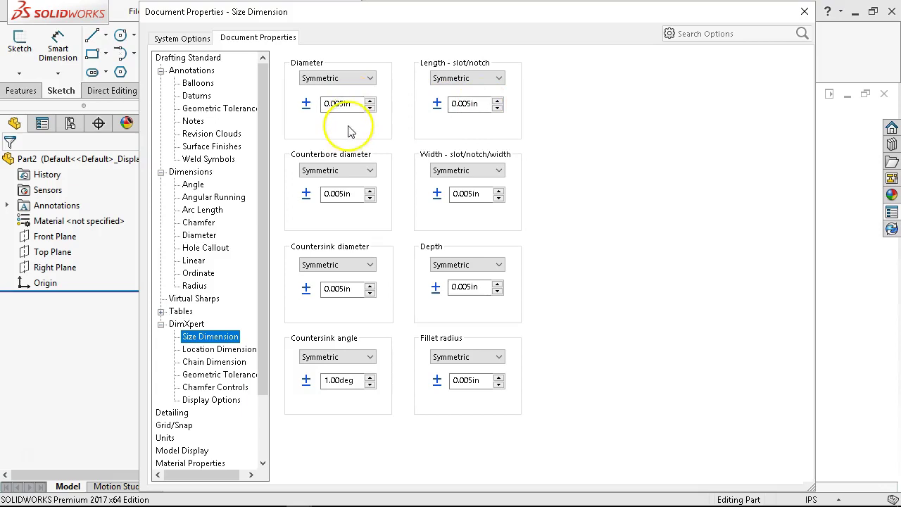
pyautogui.click(219, 349)
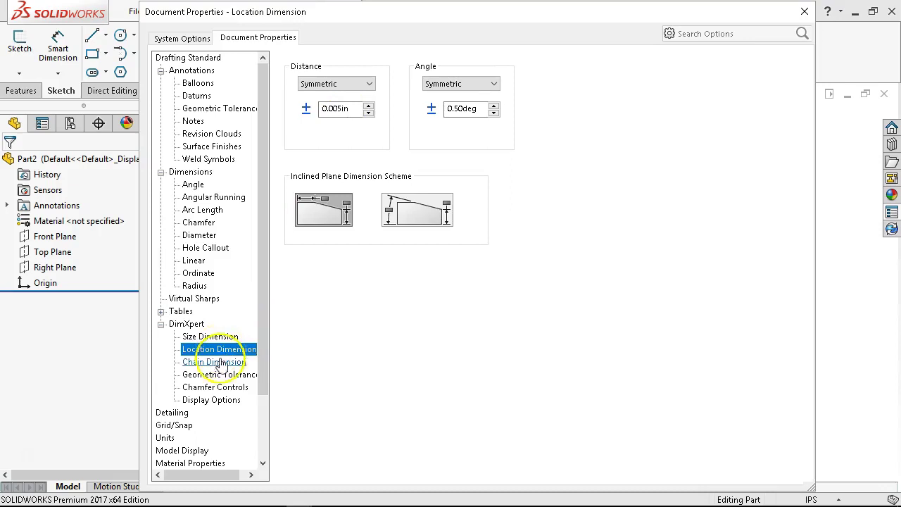
pyautogui.click(218, 339)
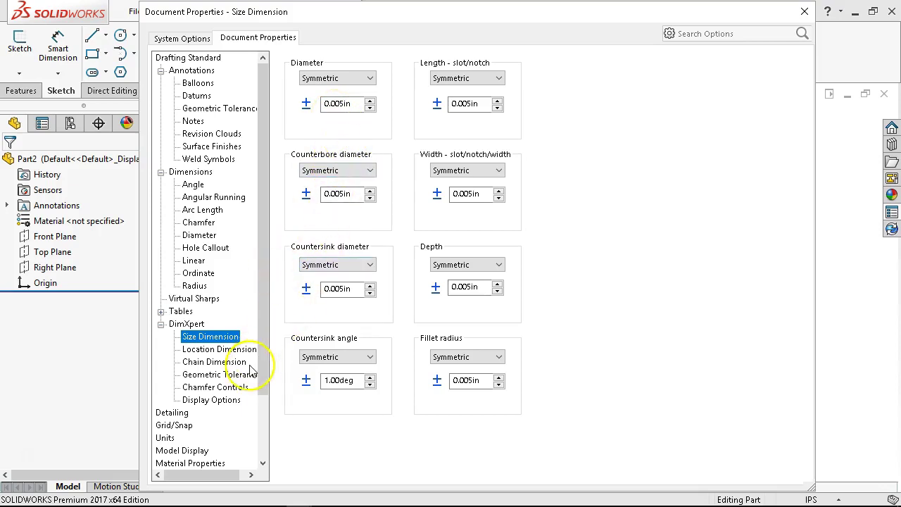
pyautogui.click(184, 324)
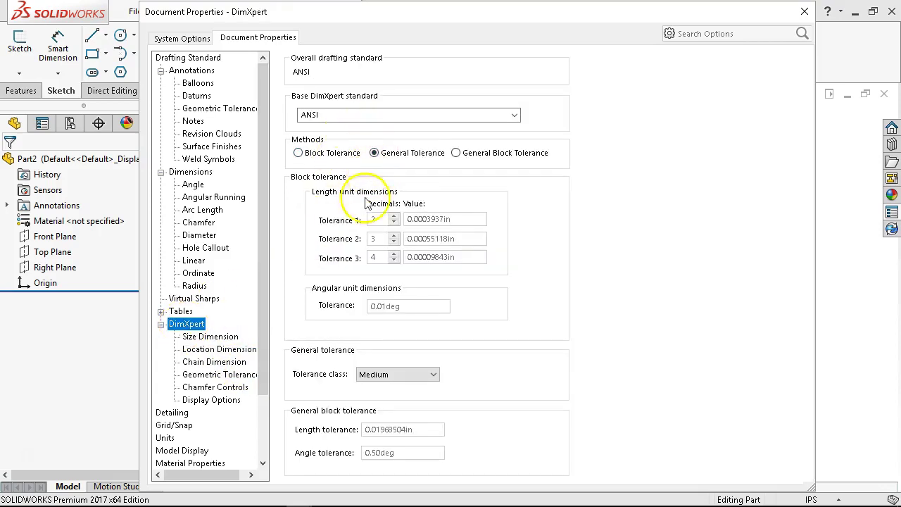
# Examine the DimXpert location and chain dimension, geometric tolerance, chamfer control and display option settings
pyautogui.click(206, 337)
pyautogui.click(215, 350)
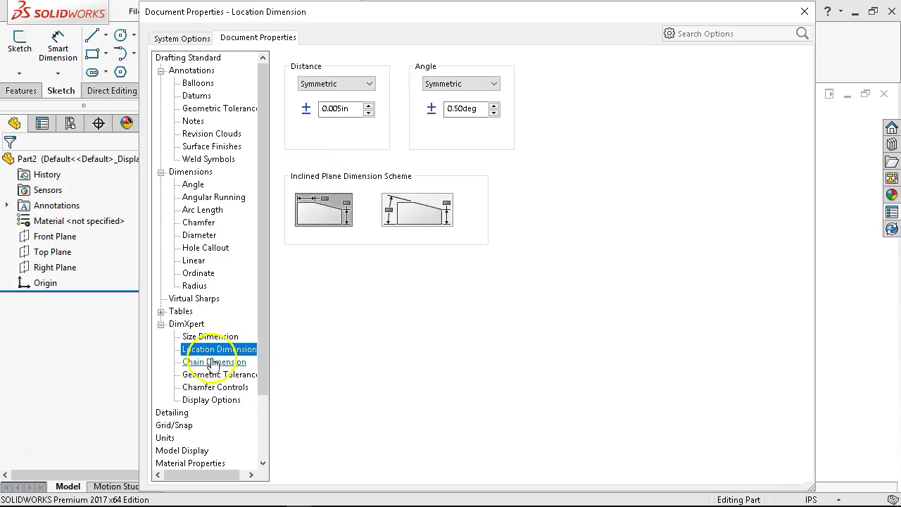
pyautogui.click(215, 362)
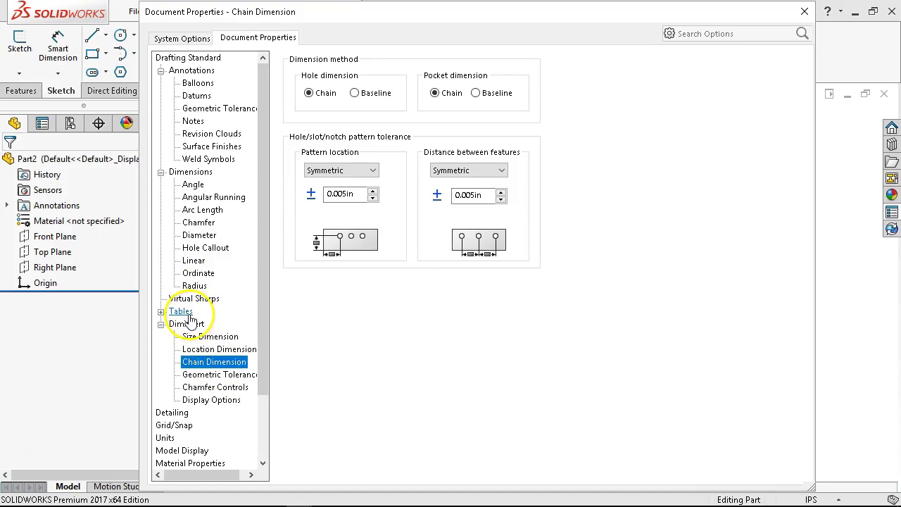
pyautogui.click(216, 374)
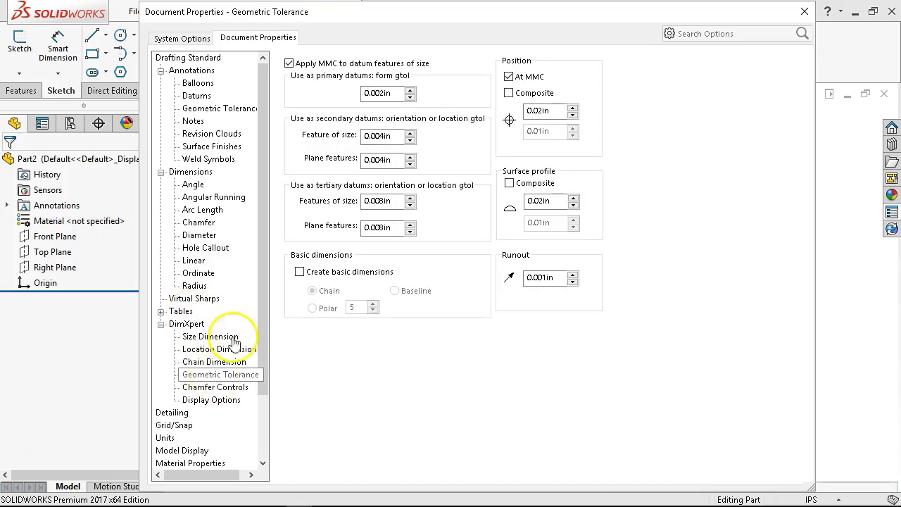
pyautogui.click(218, 388)
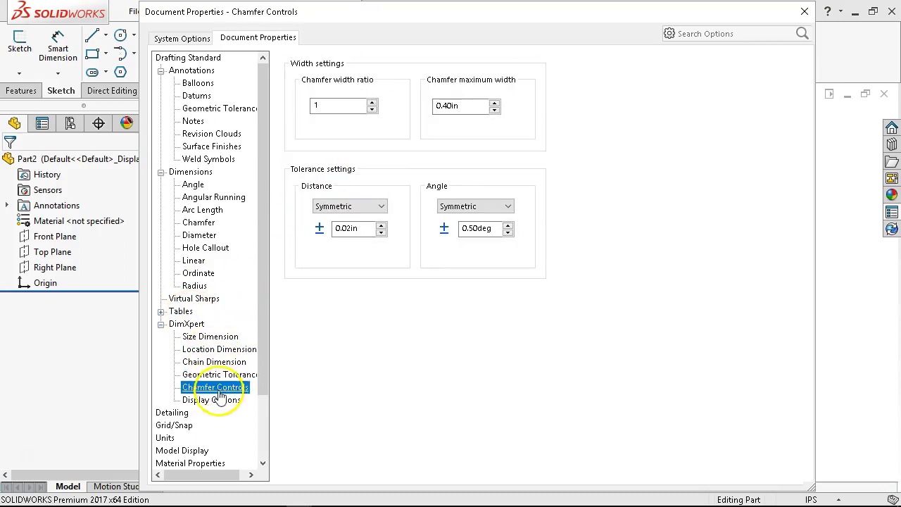
pyautogui.click(360, 230)
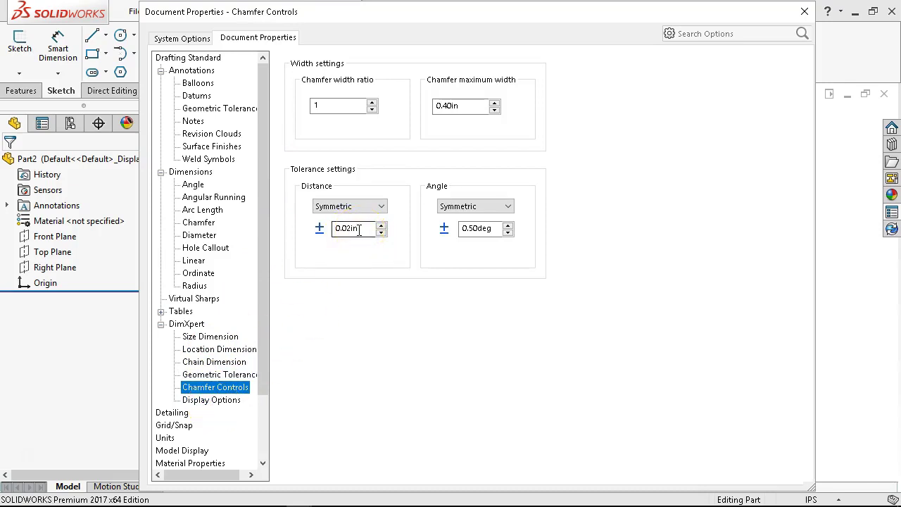
pyautogui.click(378, 234)
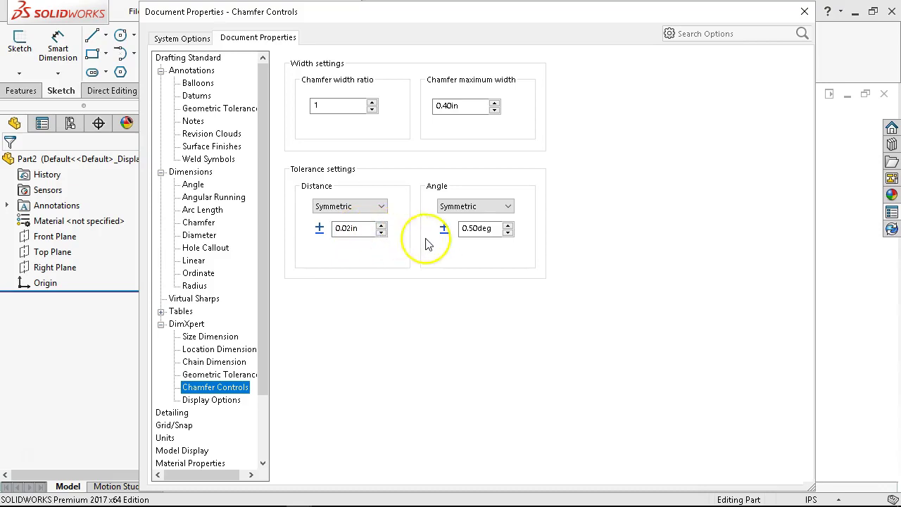
pyautogui.click(210, 401)
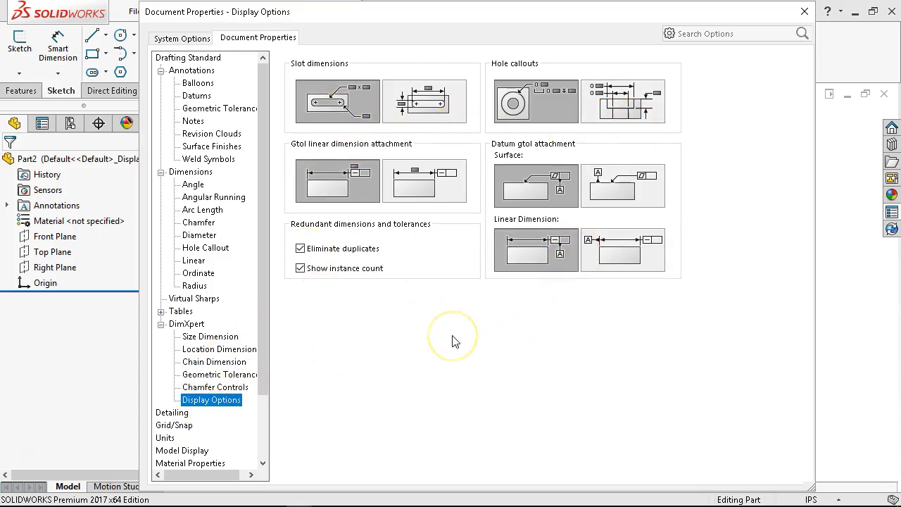
# Return to the general system options and accept the option changes for the part
pyautogui.click(183, 39)
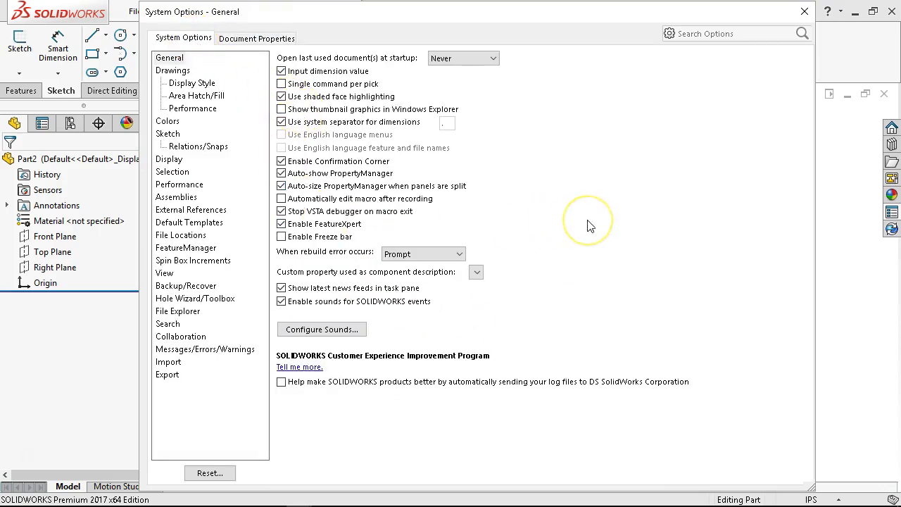
pyautogui.press('Return')
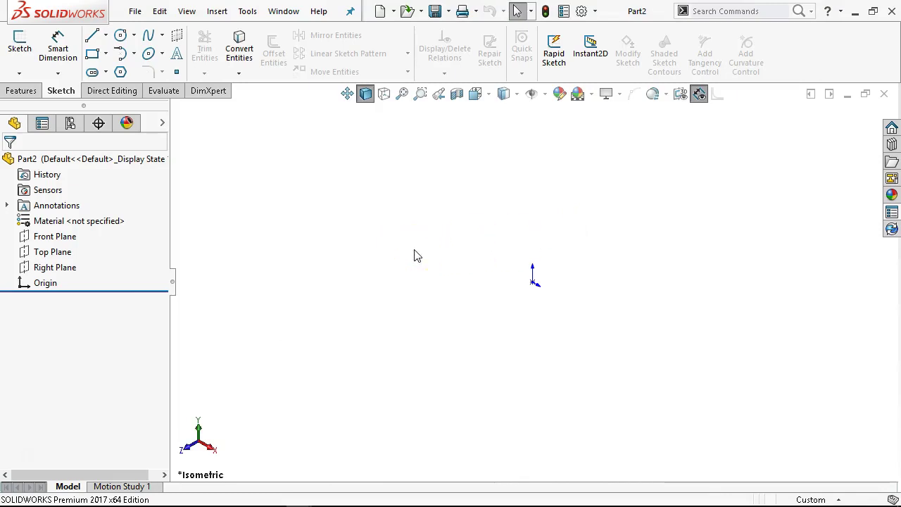
# Customize the sketch commands by adding the Line Thickness and Line Color tools from the Line Format category after Add Curvature Control
pyautogui.rightClick(788, 64)
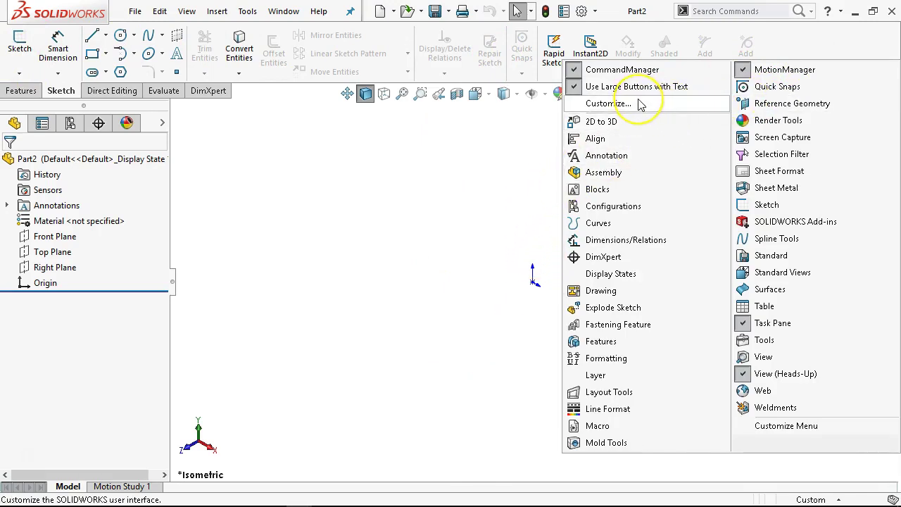
pyautogui.click(608, 103)
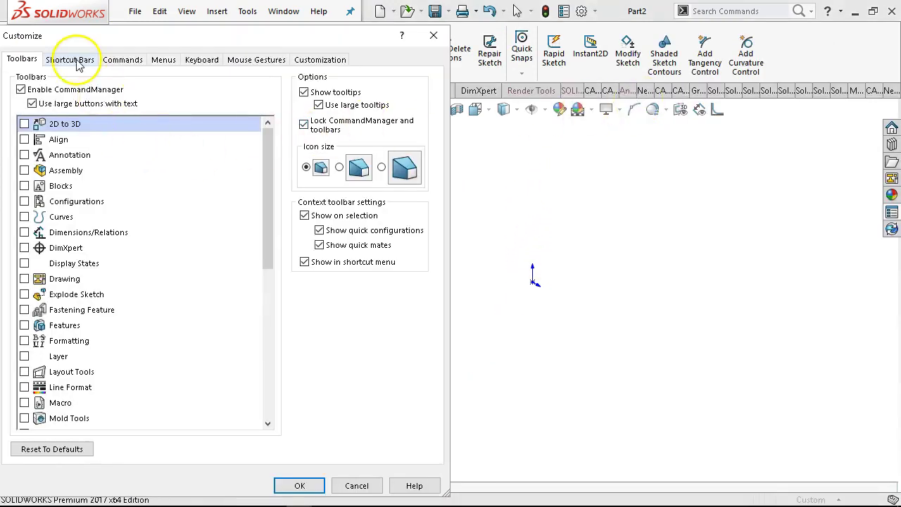
pyautogui.click(121, 59)
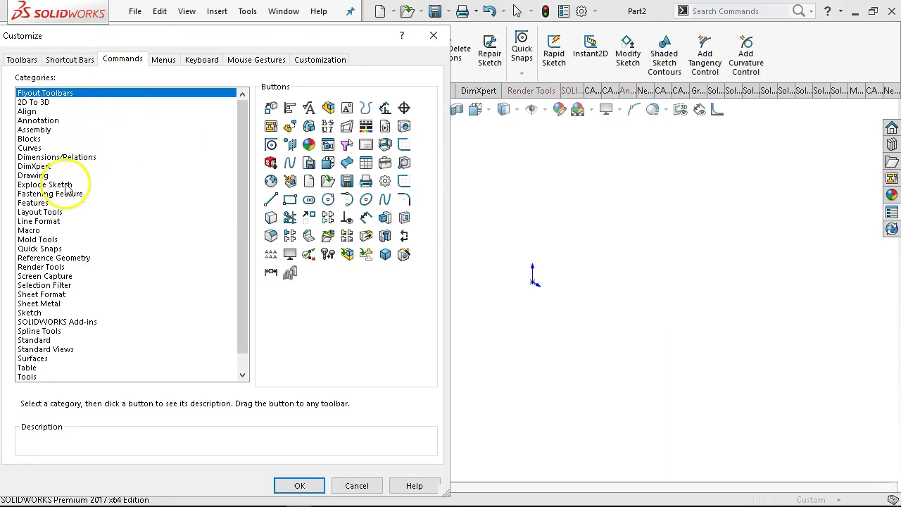
pyautogui.click(40, 222)
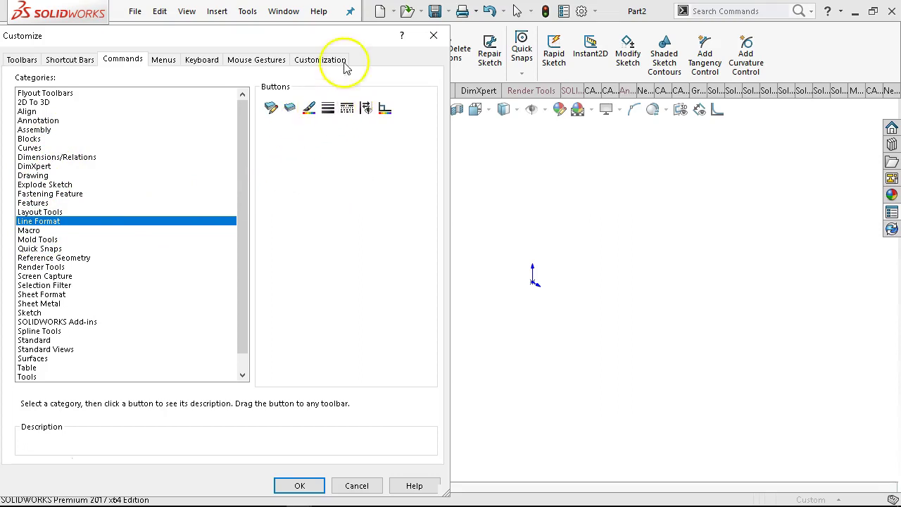
pyautogui.moveTo(335, 40); pyautogui.dragTo(381, 178)
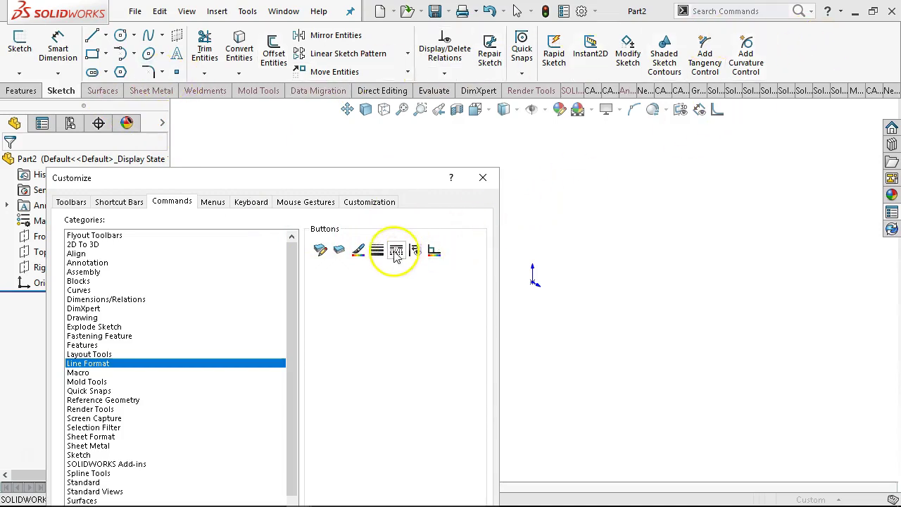
pyautogui.moveTo(377, 249); pyautogui.dragTo(792, 43)
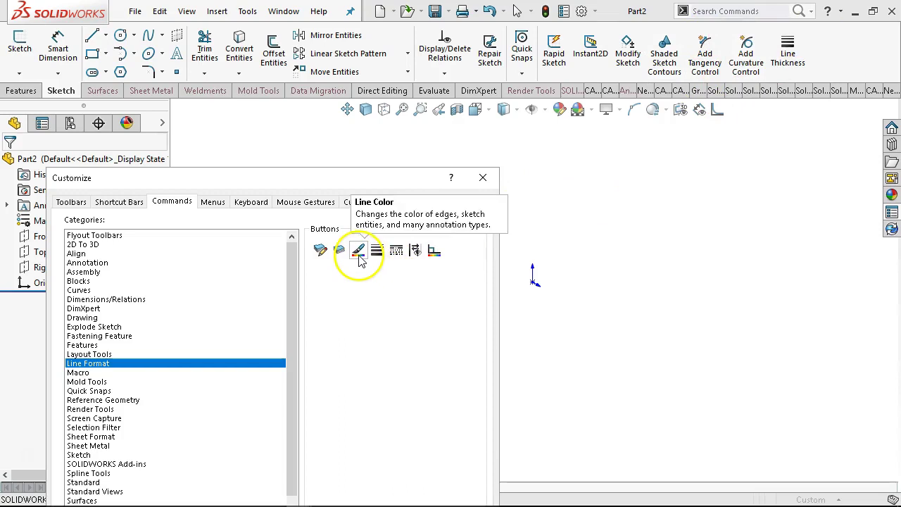
pyautogui.moveTo(359, 259)
pyautogui.mouseDown()
pyautogui.moveTo(769, 120)
pyautogui.moveTo(818, 70)
pyautogui.moveTo(820, 50)
pyautogui.mouseUp()
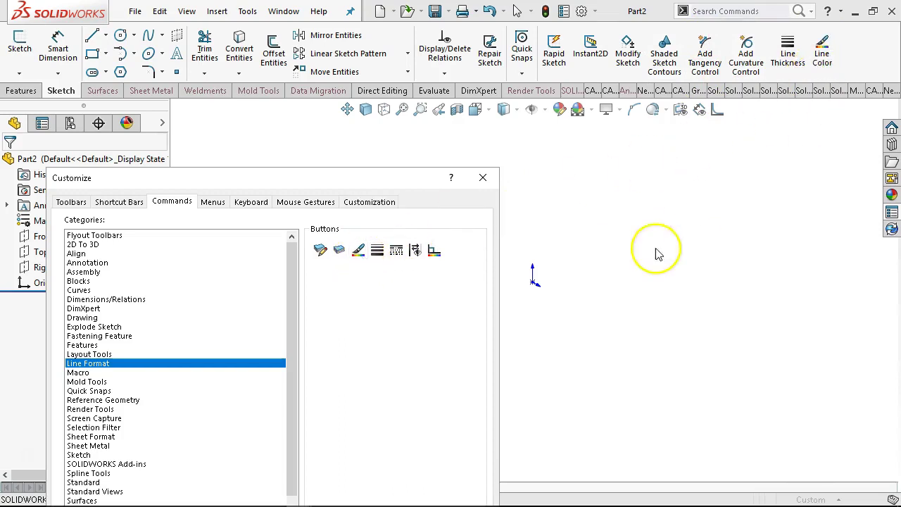
pyautogui.moveTo(372, 179); pyautogui.dragTo(410, 38)
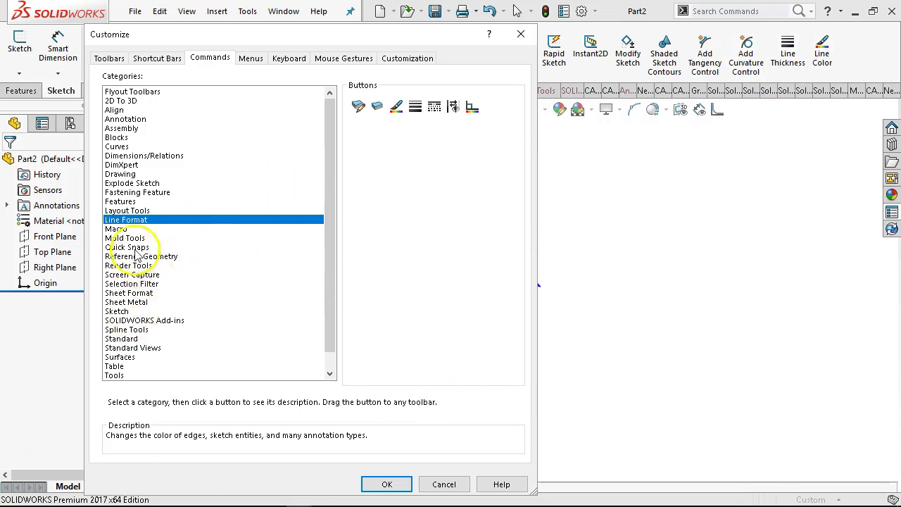
# Add the Screen Capture tool that copies the graphics window to the clipboard to the end of the heads-up view toolbar, and accept the customization
pyautogui.click(142, 274)
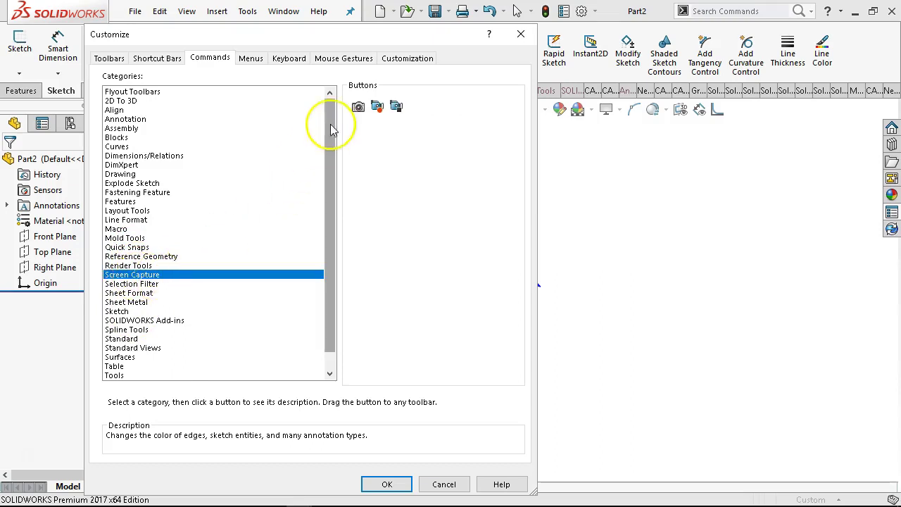
pyautogui.click(358, 109)
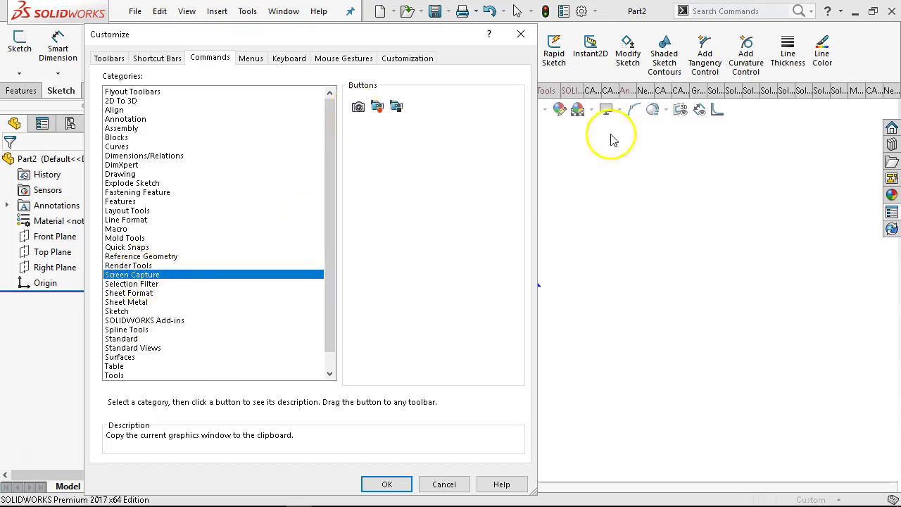
pyautogui.moveTo(375, 108); pyautogui.dragTo(737, 106)
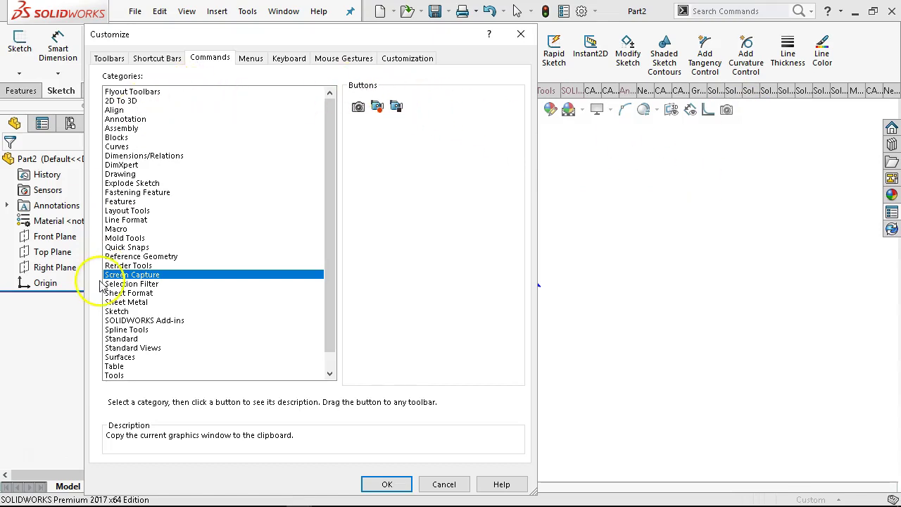
pyautogui.click(397, 483)
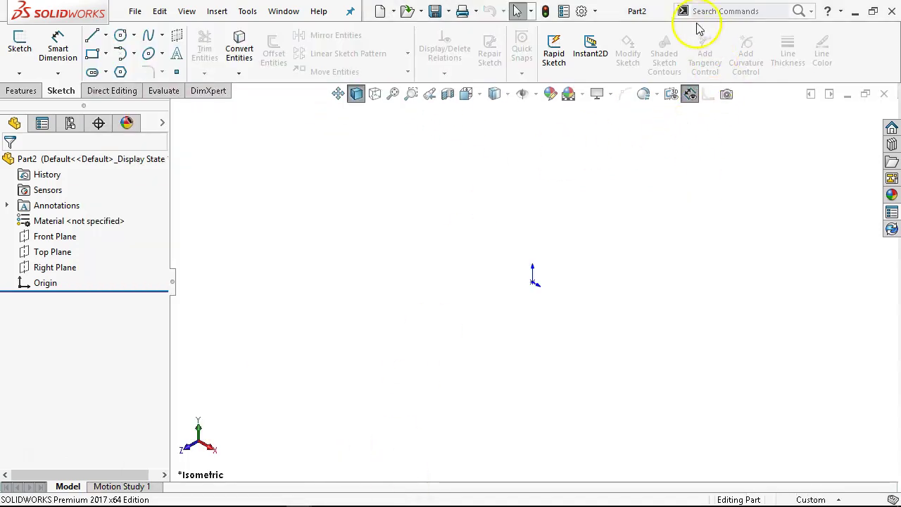
# Search the commands for "shade", shorten the search to "sha" and dismiss the results
pyautogui.click(759, 11)
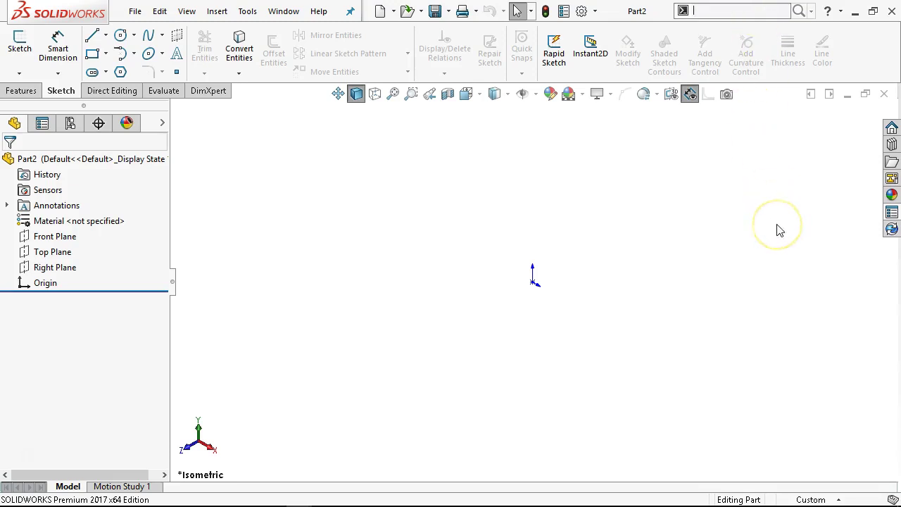
pyautogui.write('shade')
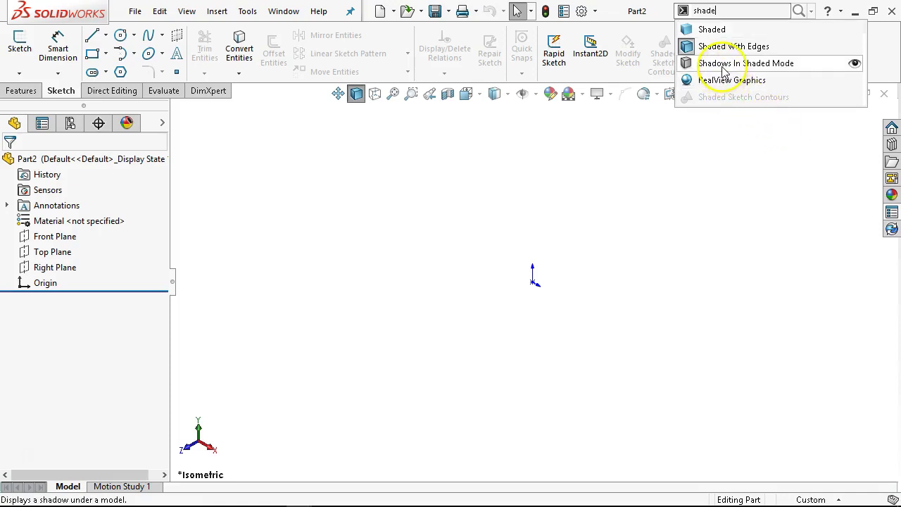
pyautogui.press('BackSpace')
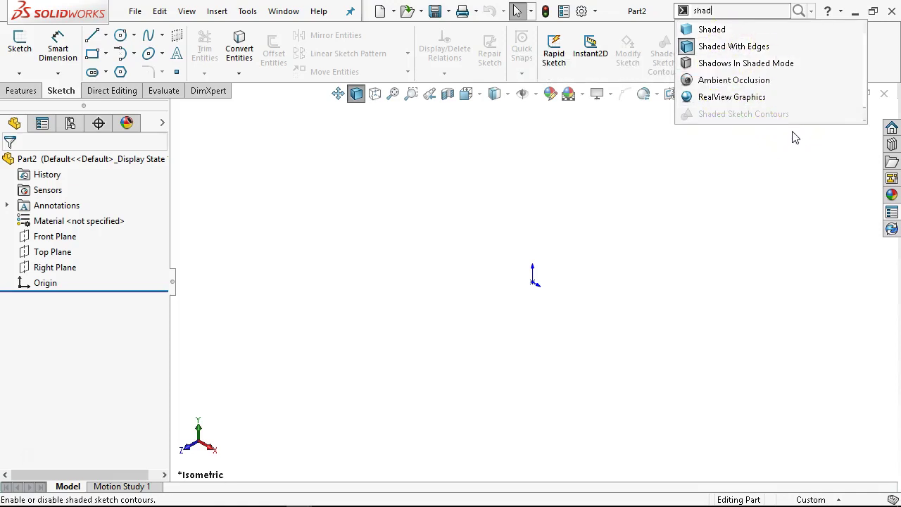
pyautogui.press('BackSpace')
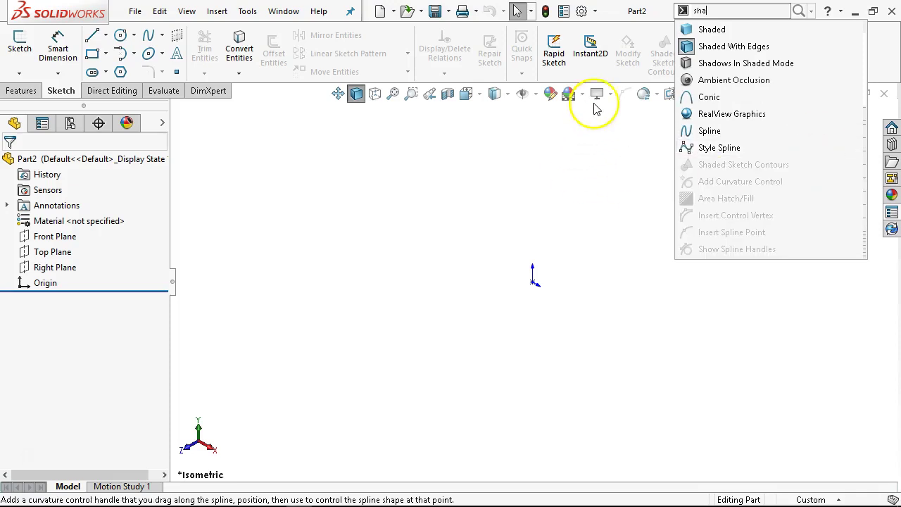
pyautogui.click(592, 159)
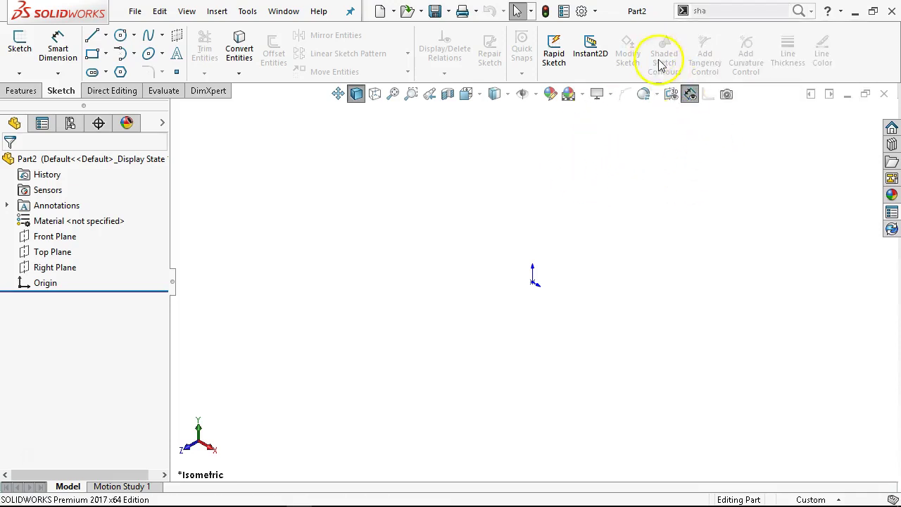
# Examine the available search scopes, such as Files and Models, and repeat the command search for "sha"
pyautogui.click(716, 7)
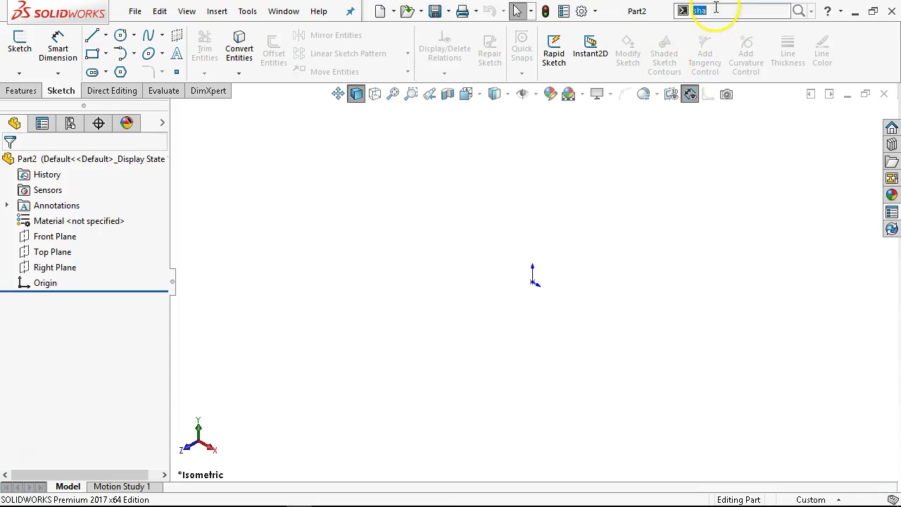
pyautogui.click(810, 11)
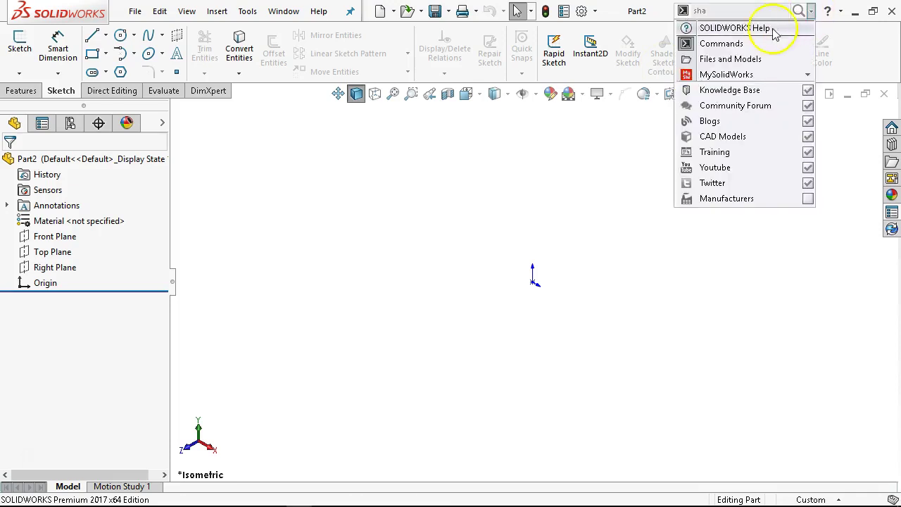
pyautogui.click(732, 60)
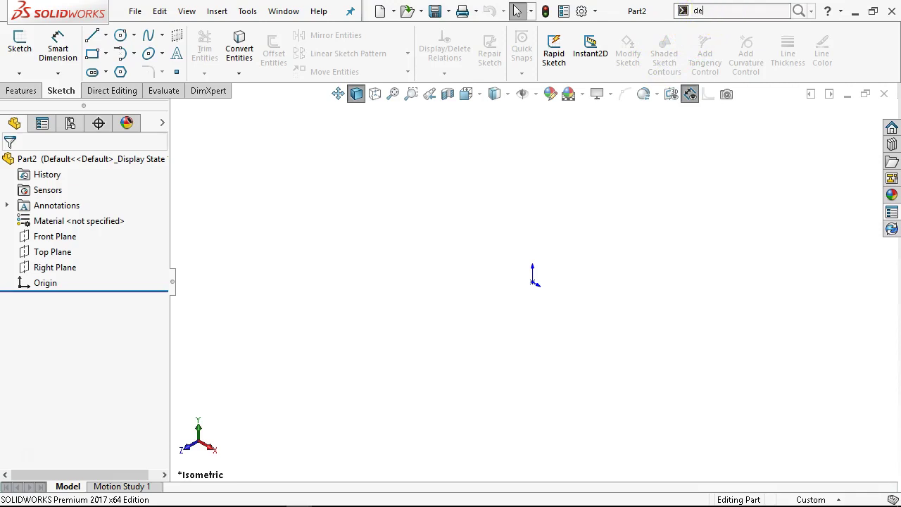
pyautogui.press('BackSpace')
pyautogui.press('BackSpace')
pyautogui.write('sha')
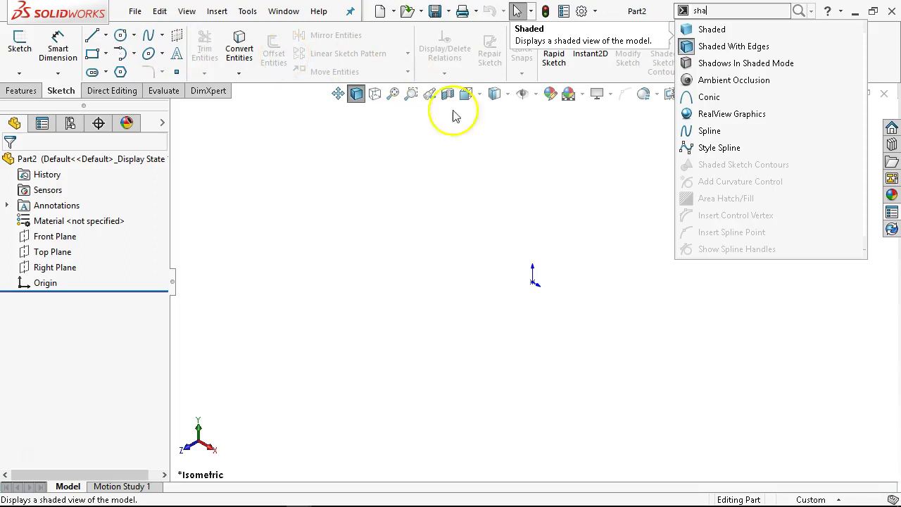
pyautogui.click(501, 171)
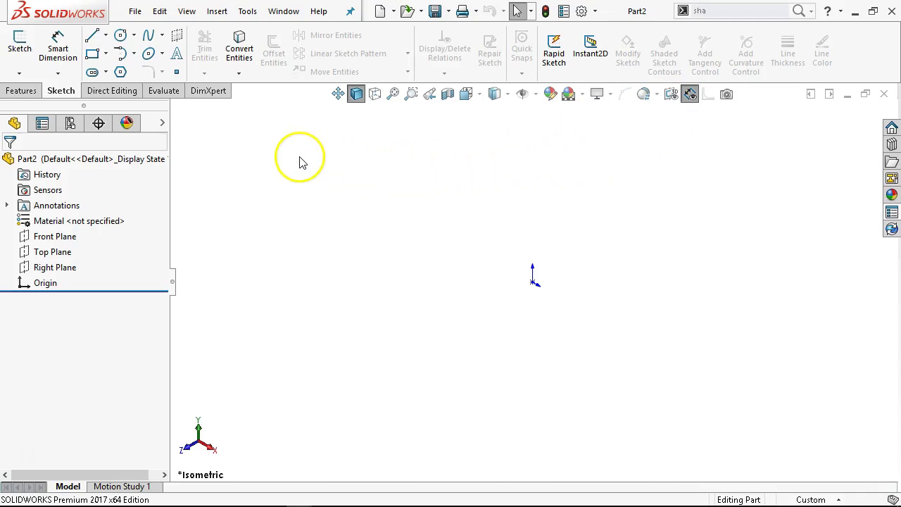
# Start saving the part as a Part Templates (*.prtdot) file and examine the path of the default template folder
pyautogui.click(135, 11)
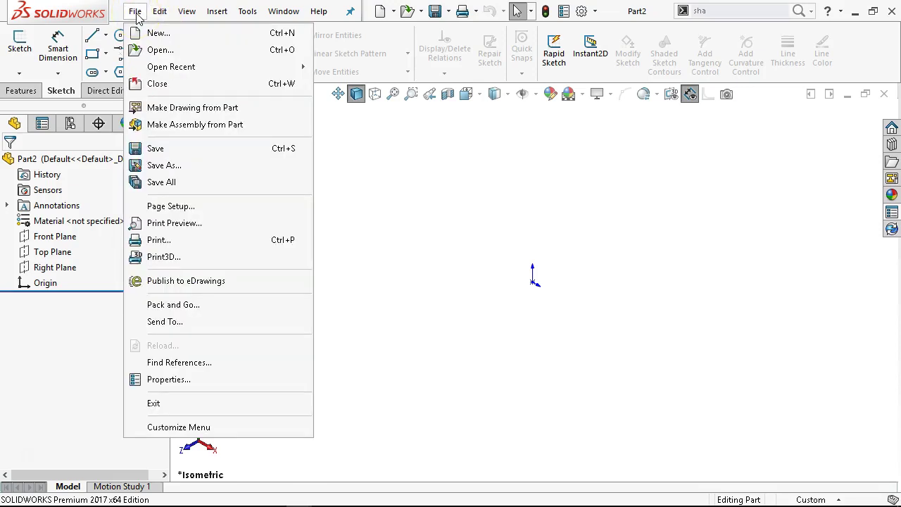
pyautogui.click(144, 166)
pyautogui.click(389, 301)
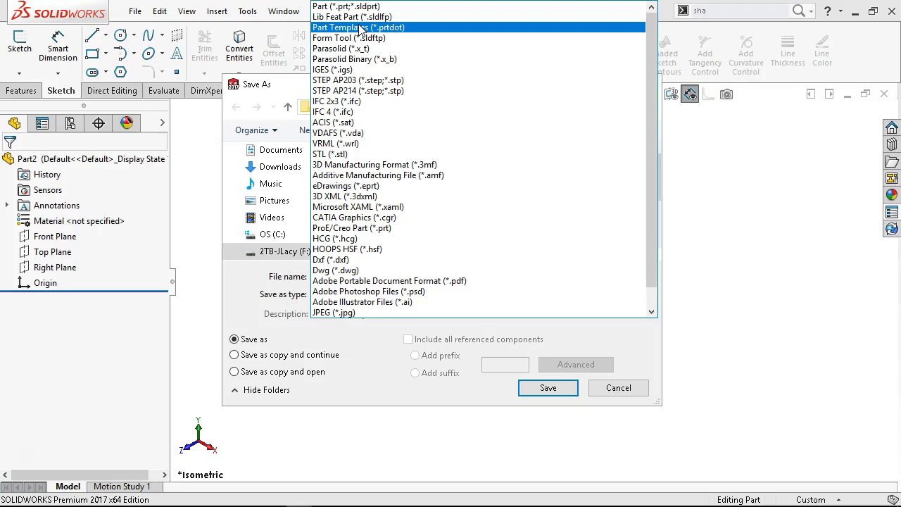
pyautogui.click(360, 27)
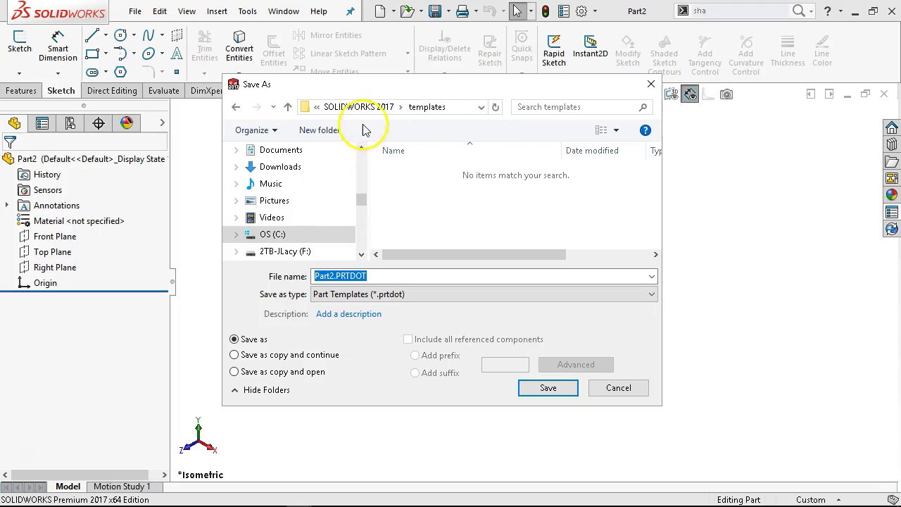
pyautogui.moveTo(364, 201)
pyautogui.mouseDown()
pyautogui.moveTo(365, 215)
pyautogui.moveTo(361, 207)
pyautogui.mouseUp()
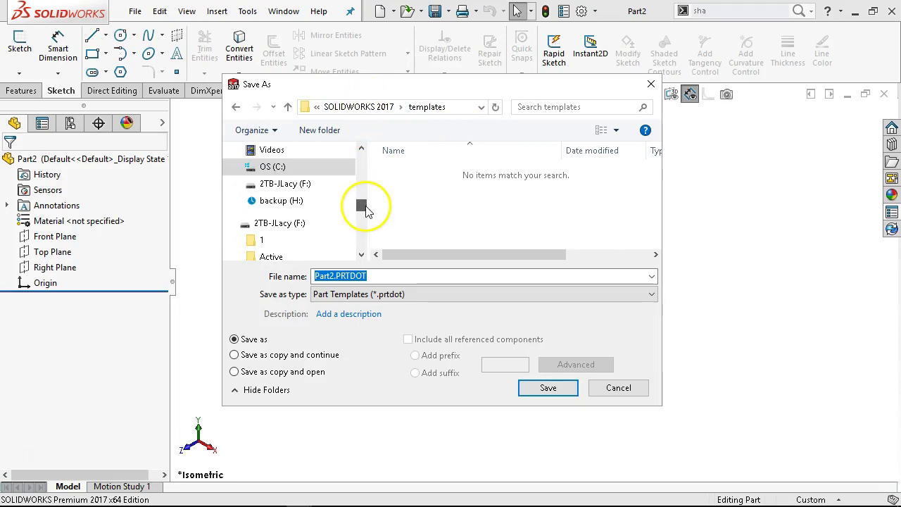
pyautogui.click(236, 166)
pyautogui.scroll(-1, 250, 211)
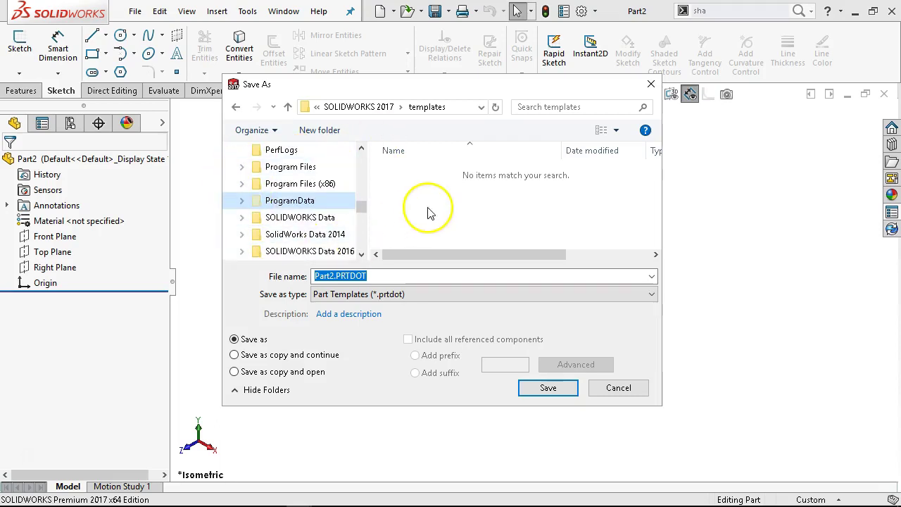
pyautogui.click(465, 115)
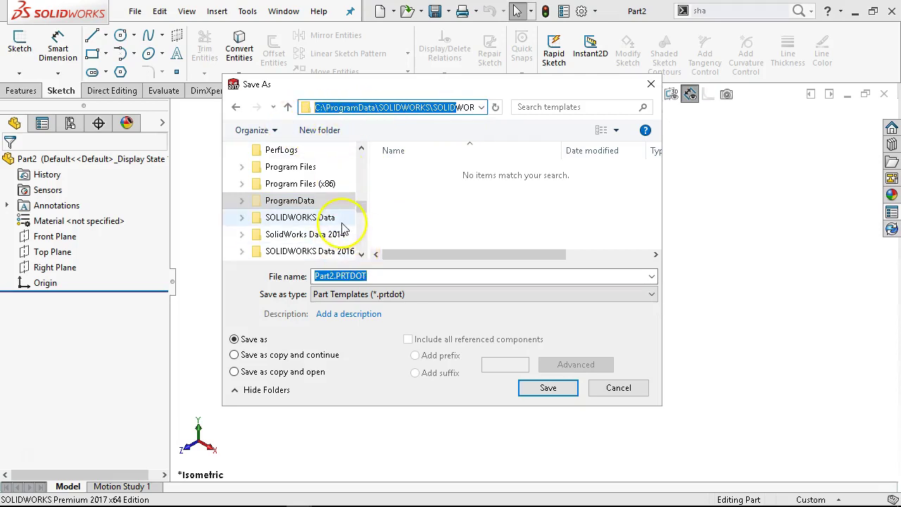
# Browse to the SW Templates folder inside SW2017 System Files to view its part templates, and cancel the save
pyautogui.moveTo(362, 207); pyautogui.dragTo(364, 183)
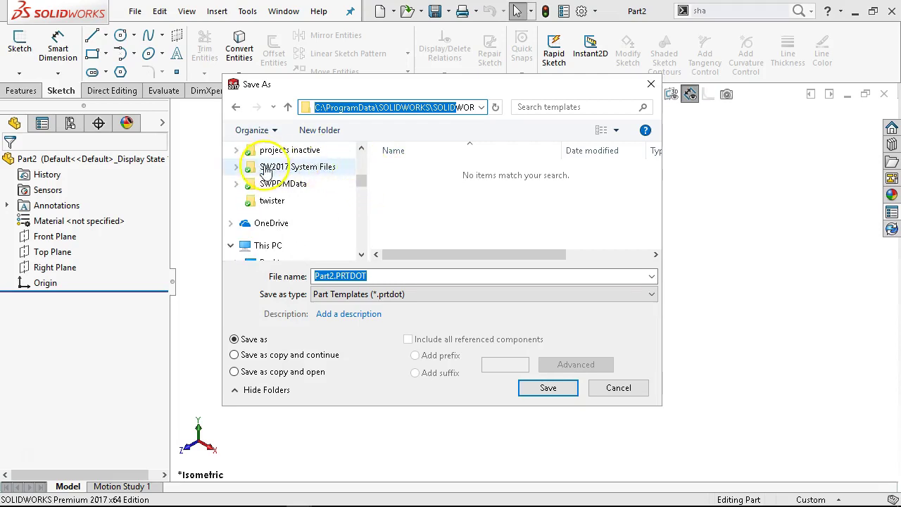
pyautogui.click(237, 169)
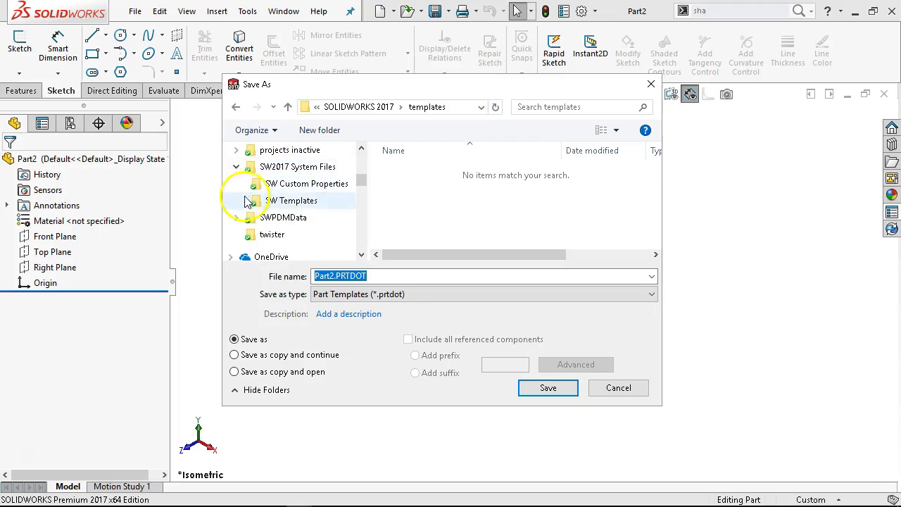
pyautogui.click(266, 202)
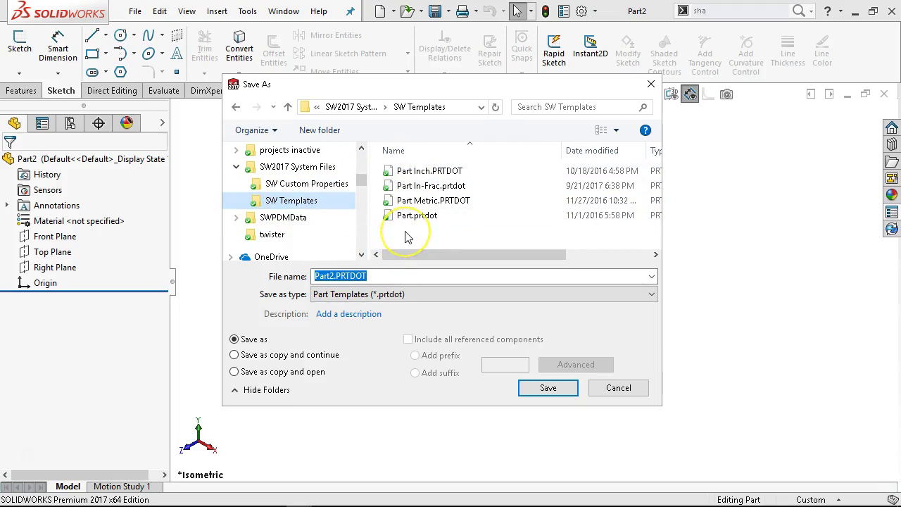
pyautogui.click(622, 389)
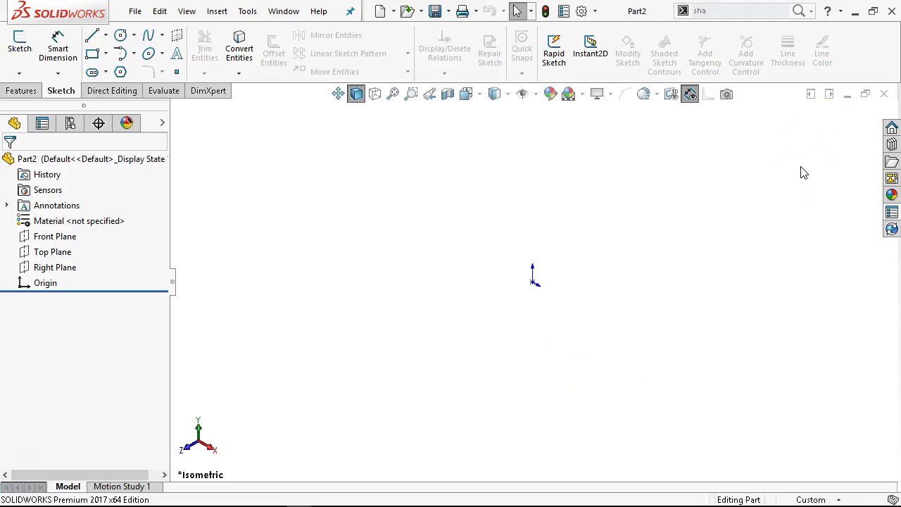
# Close the part and create a new document from the Assembly template, cancelling the selection of a component file
pyautogui.click(888, 96)
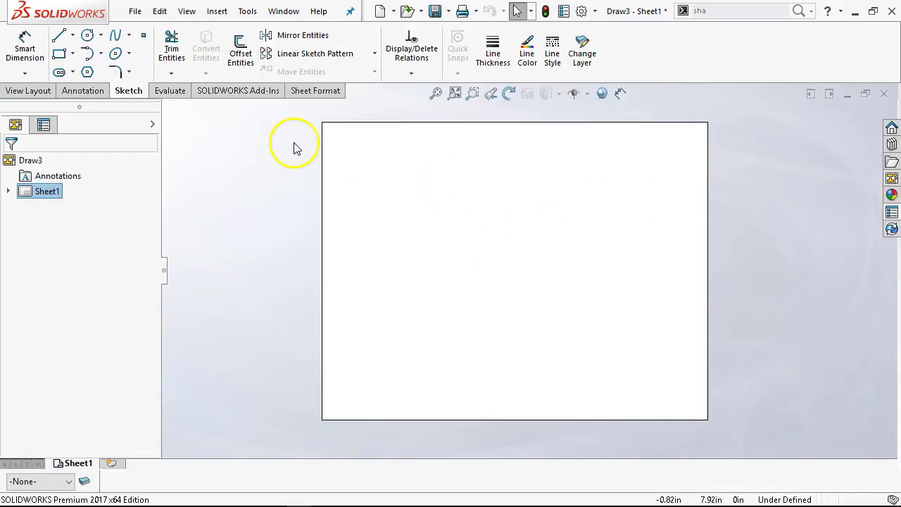
pyautogui.click(157, 10)
pyautogui.moveTo(134, 11)
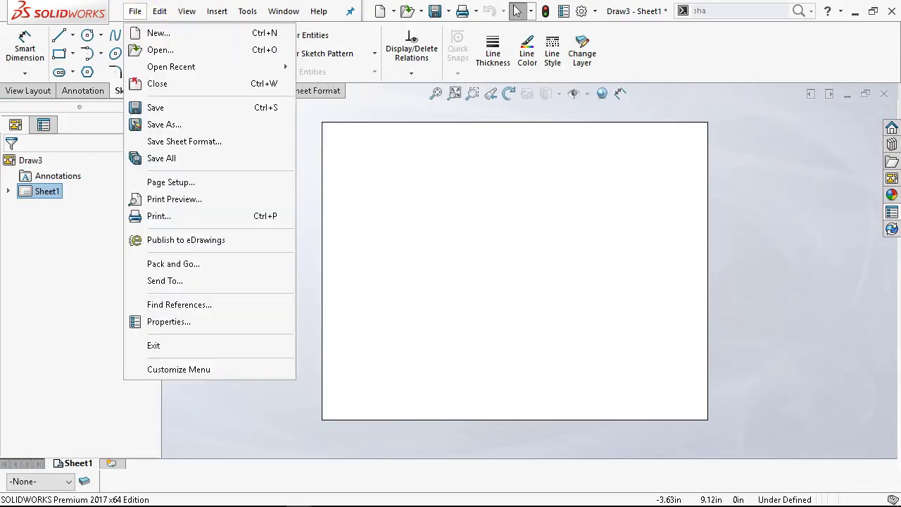
pyautogui.click(144, 37)
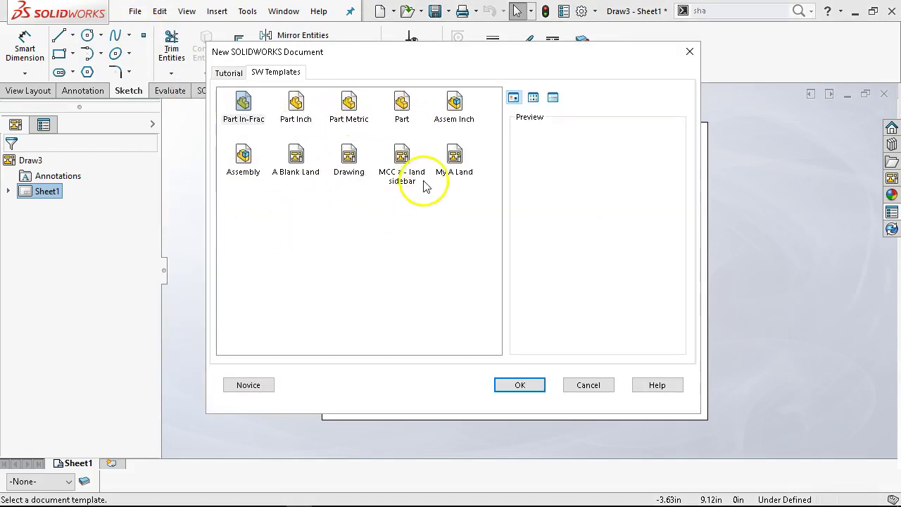
pyautogui.doubleClick(244, 156)
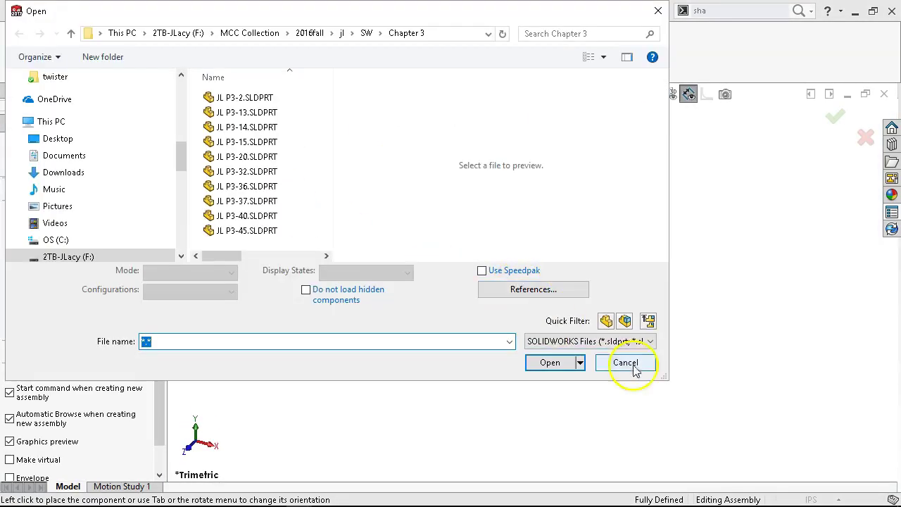
pyautogui.click(625, 363)
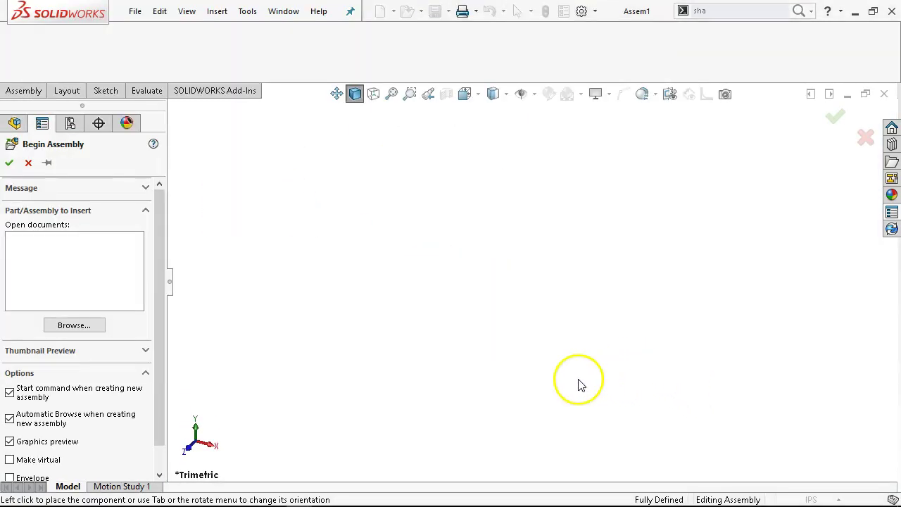
# Disable "Automatic Browse when creating new assembly" and leave Begin Assembly without inserting a component
pyautogui.scroll(-2, 161, 329)
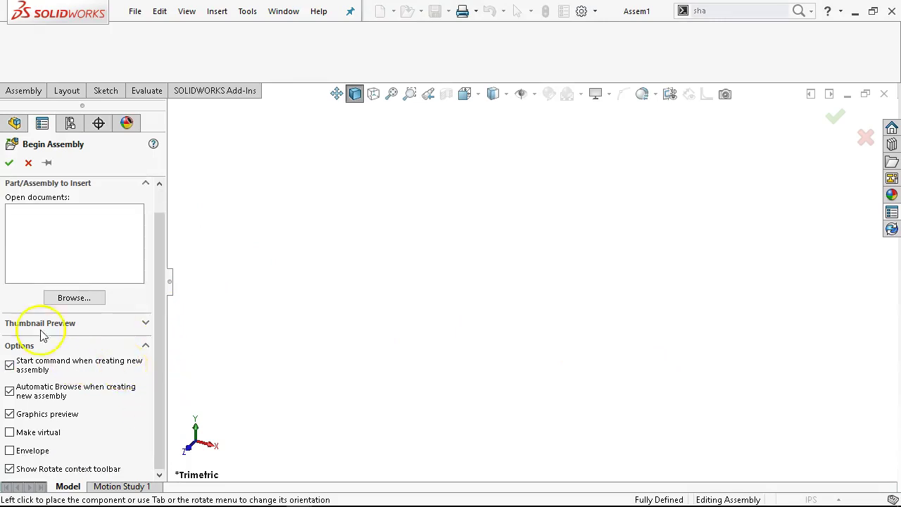
pyautogui.click(28, 93)
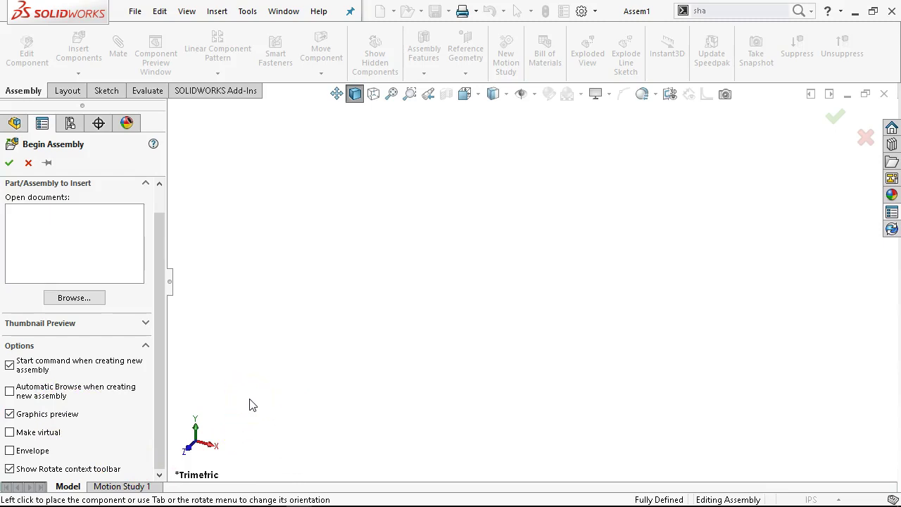
pyautogui.click(250, 407)
pyautogui.click(209, 314)
pyautogui.click(53, 406)
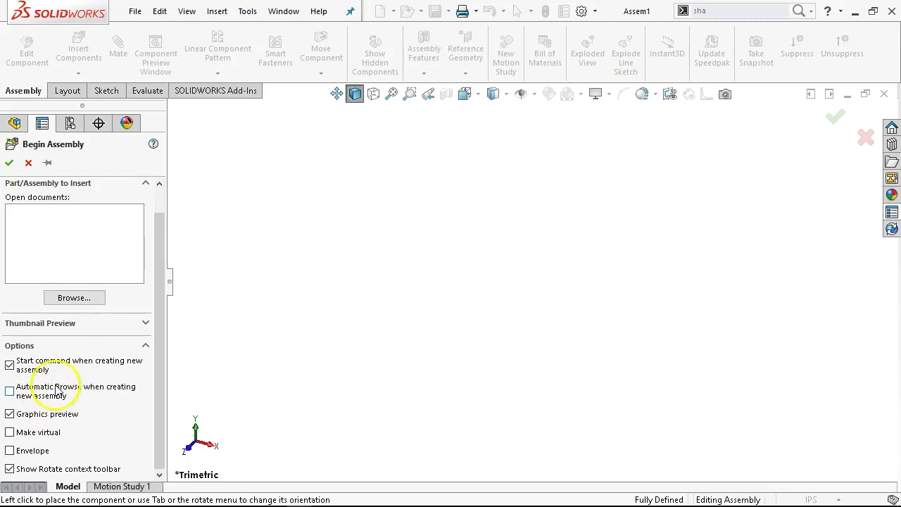
pyautogui.click(28, 163)
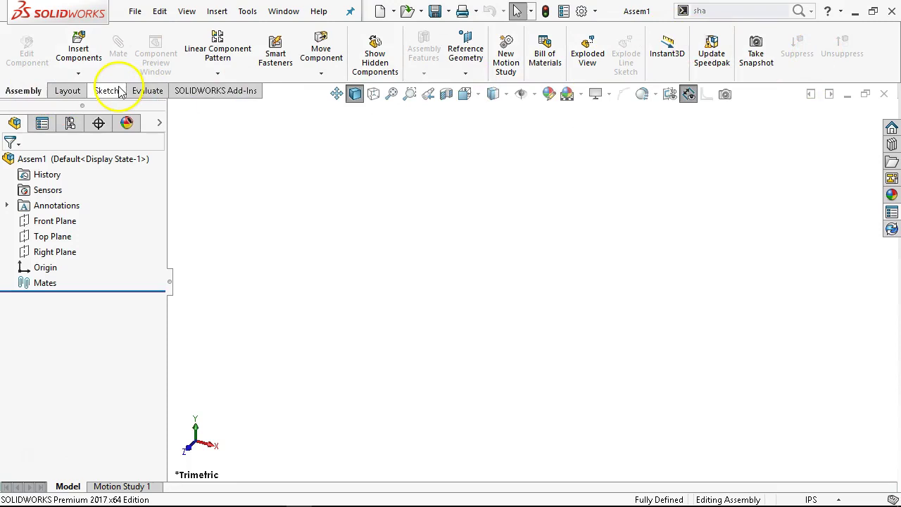
# Start saving the assembly as an Assembly Templates (*.asmdot) file to examine the default folder, cancel the save and close the assembly
pyautogui.click(134, 11)
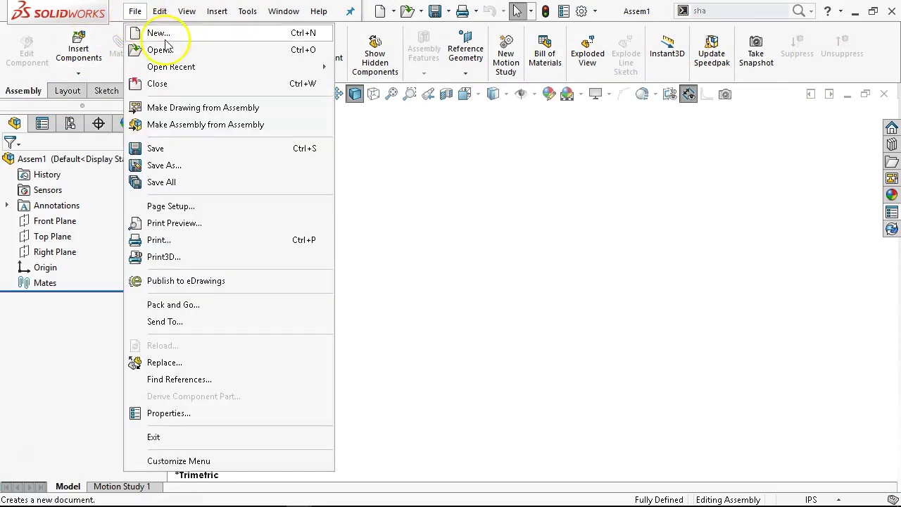
pyautogui.click(295, 165)
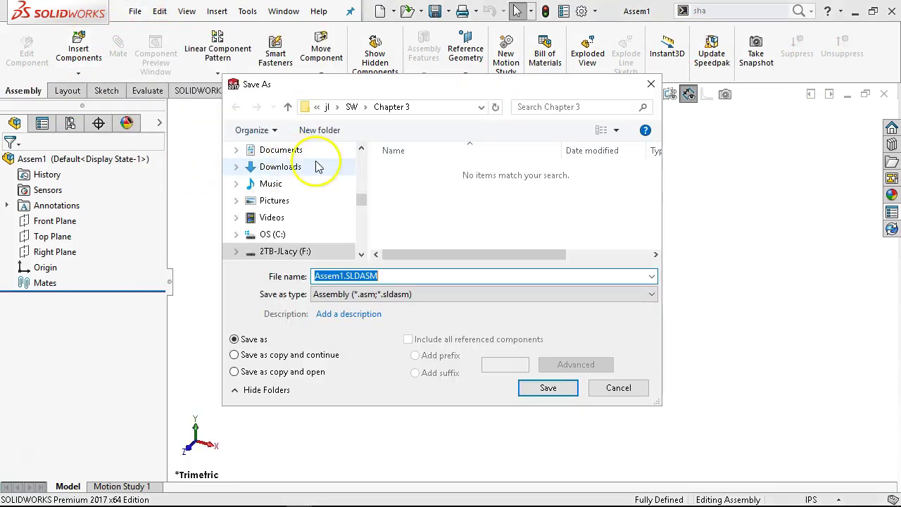
pyautogui.click(395, 294)
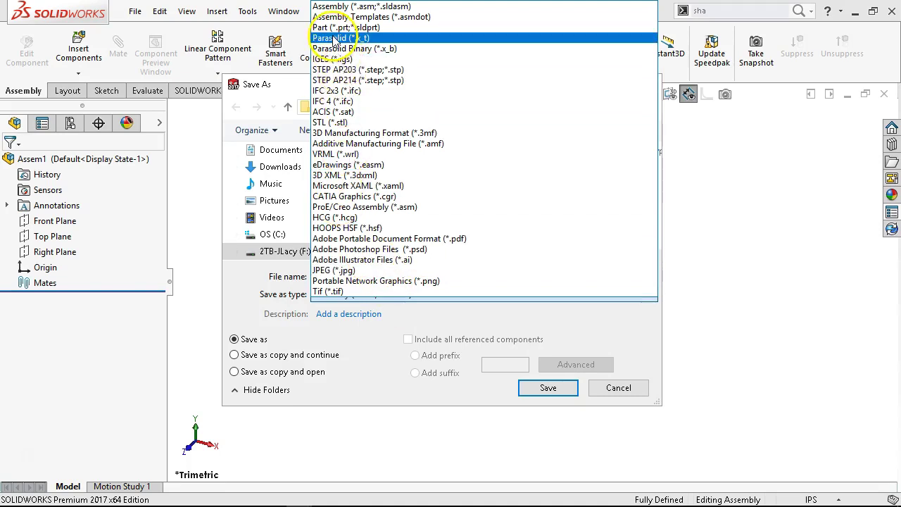
pyautogui.click(393, 20)
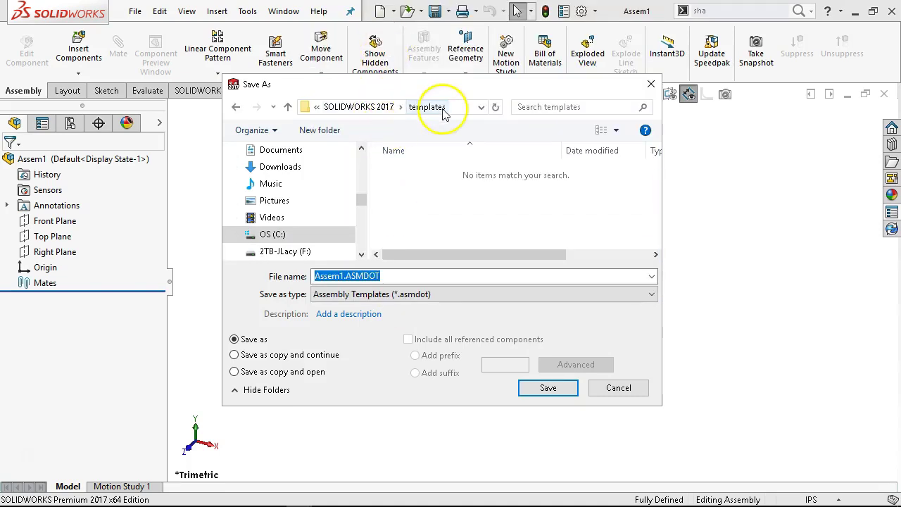
pyautogui.moveTo(361, 201); pyautogui.dragTo(364, 187)
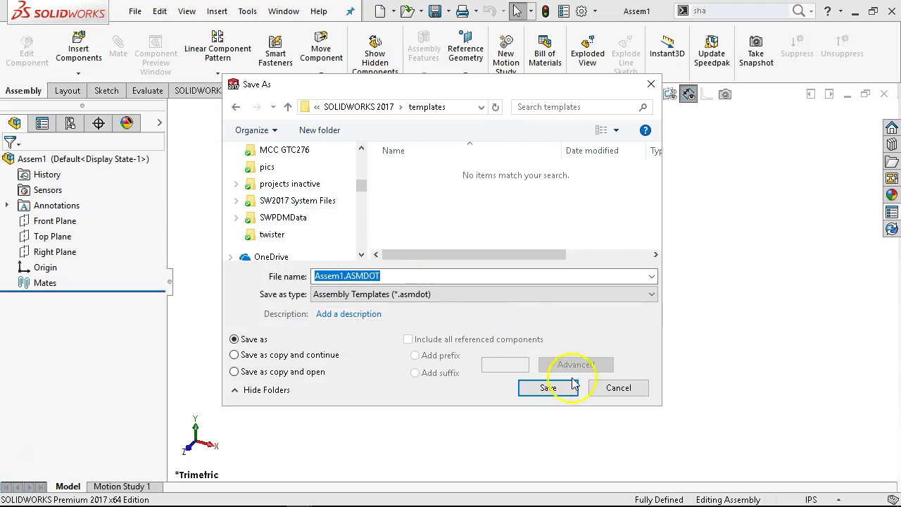
pyautogui.click(619, 389)
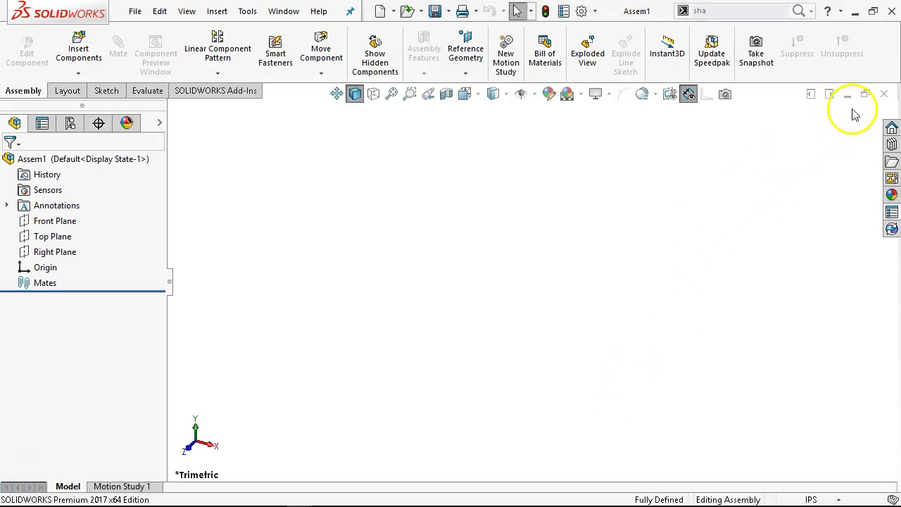
pyautogui.click(883, 93)
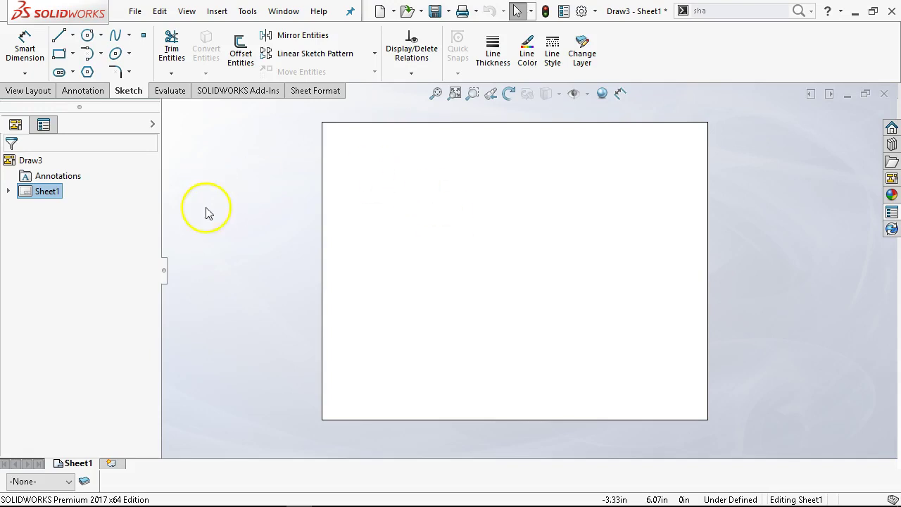
# Examine the drawing's Save Sheet Format command and the available SW Templates for new documents, without creating one
pyautogui.click(135, 11)
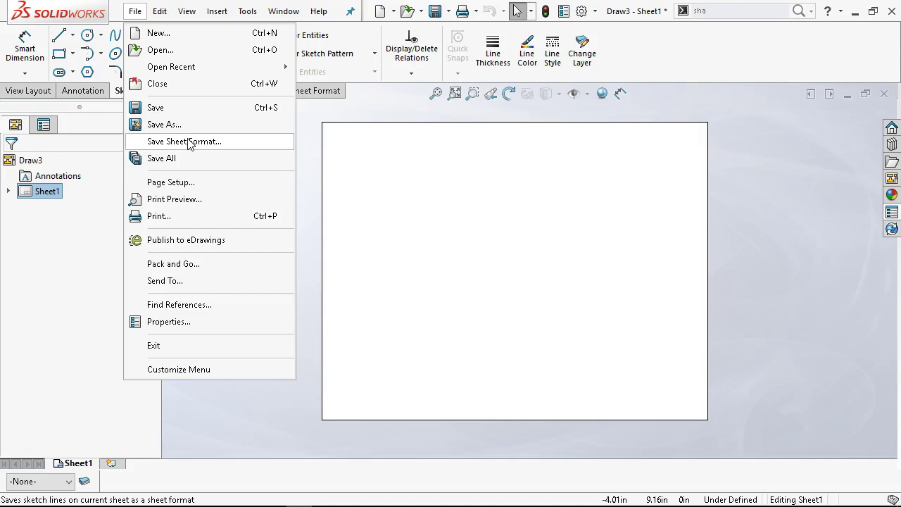
pyautogui.click(379, 12)
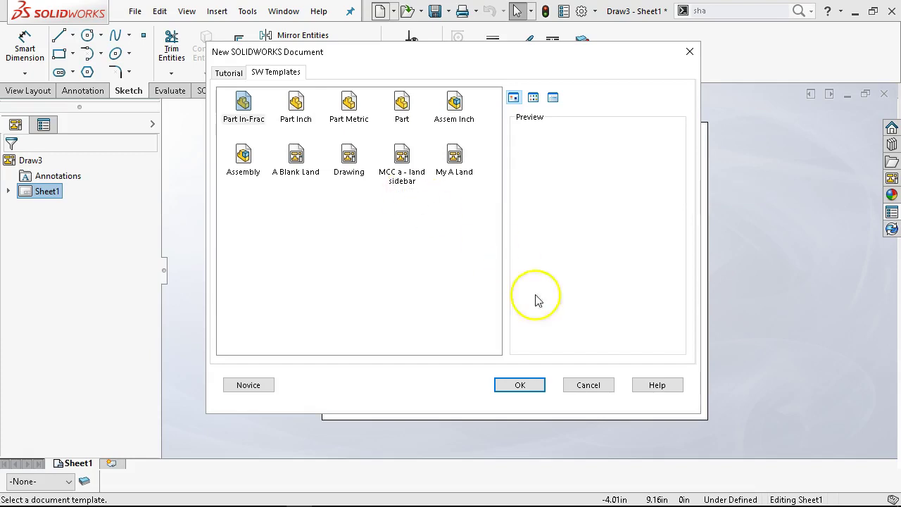
pyautogui.click(572, 385)
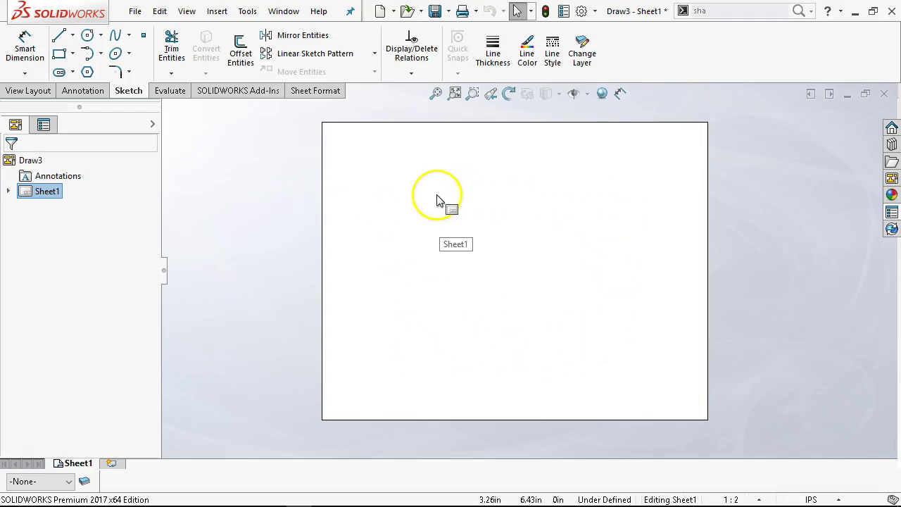
pyautogui.click(409, 202)
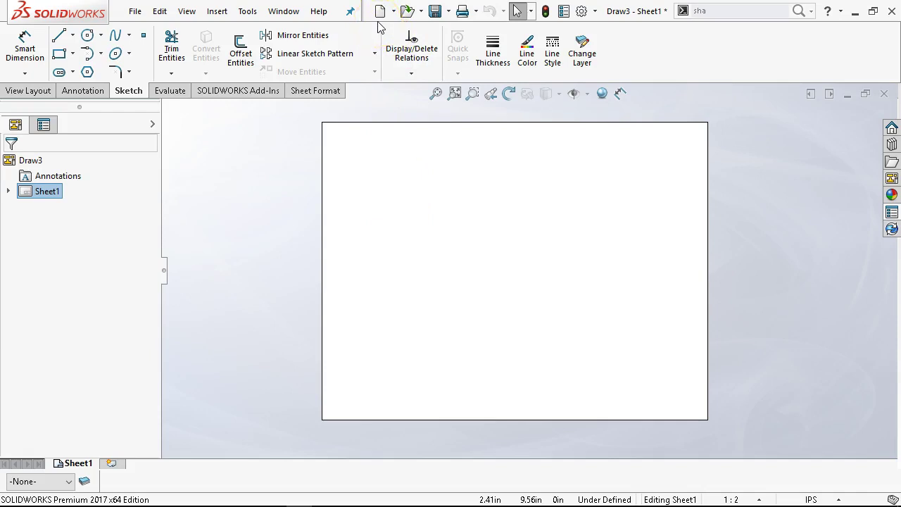
pyautogui.scroll(-1, 528, 388)
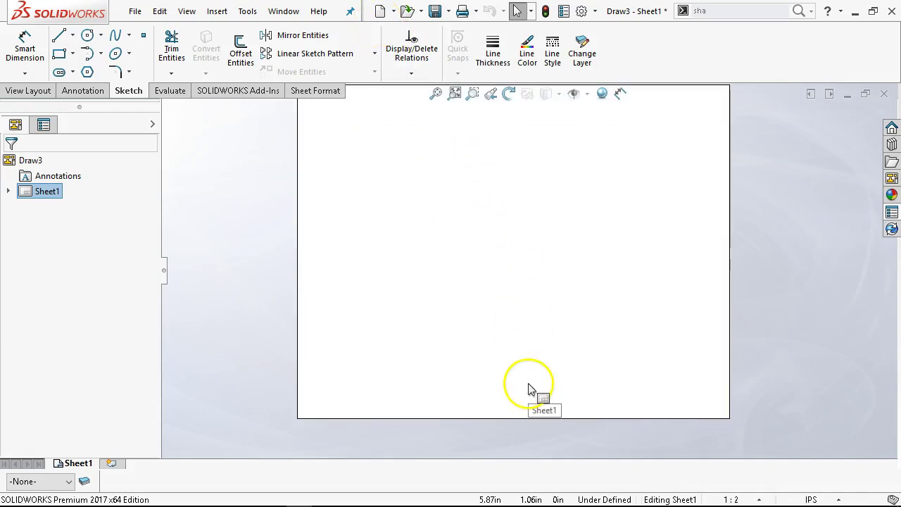
pyautogui.scroll(1, 529, 221)
pyautogui.scroll(-1, 528, 221)
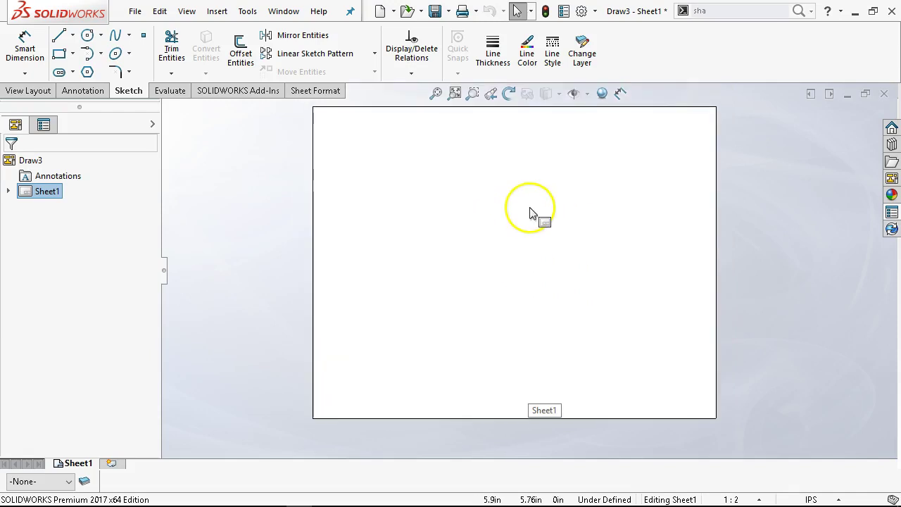
pyautogui.click(441, 322)
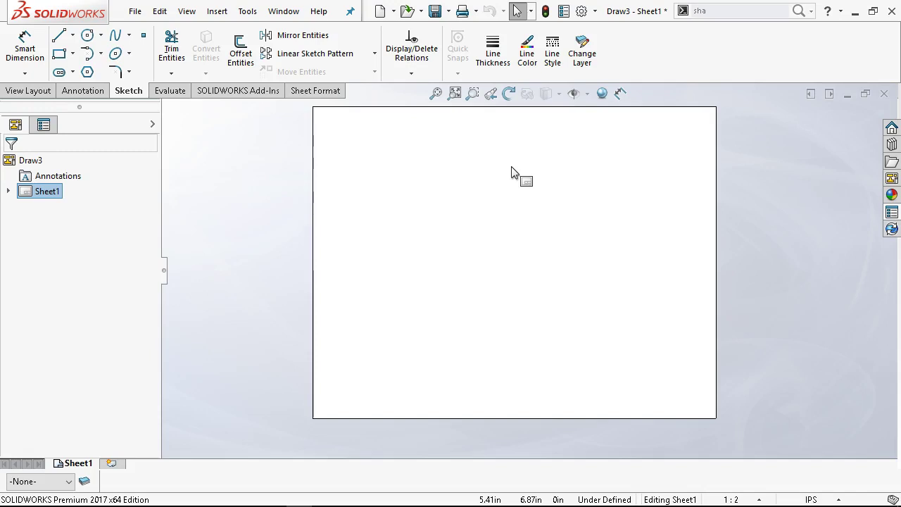
# Create a new part from the Part In-Frac template and view its Custom Properties form
pyautogui.click(378, 11)
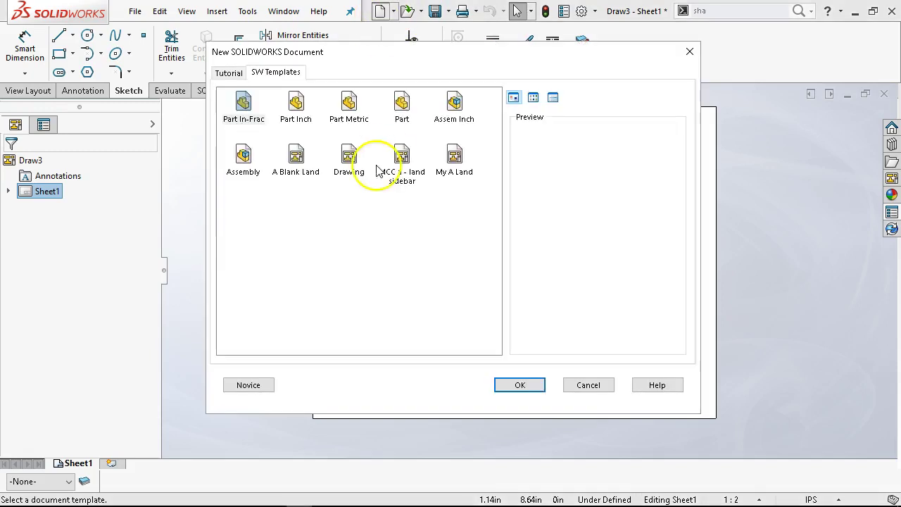
pyautogui.click(241, 102)
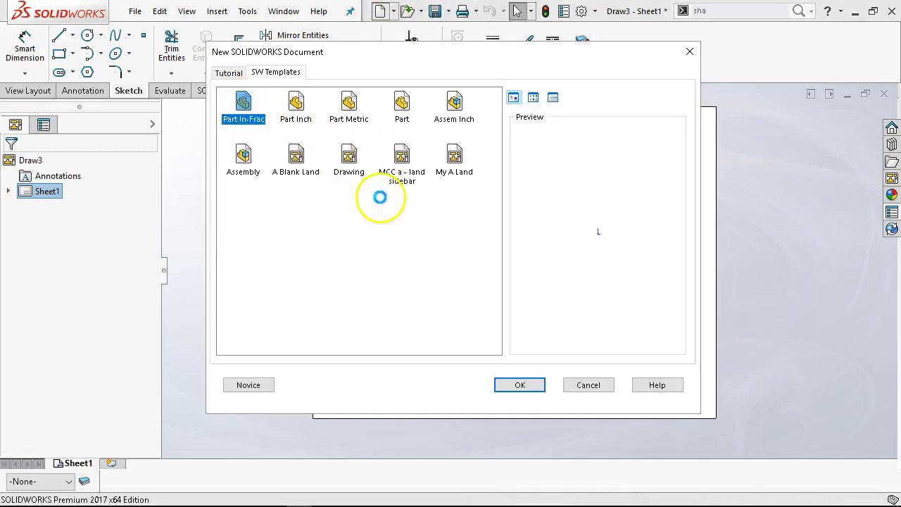
pyautogui.click(892, 213)
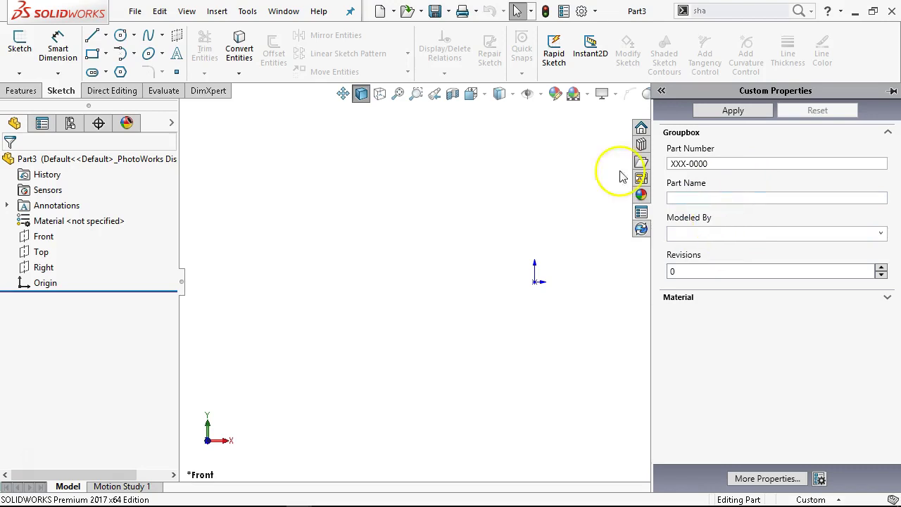
pyautogui.click(563, 150)
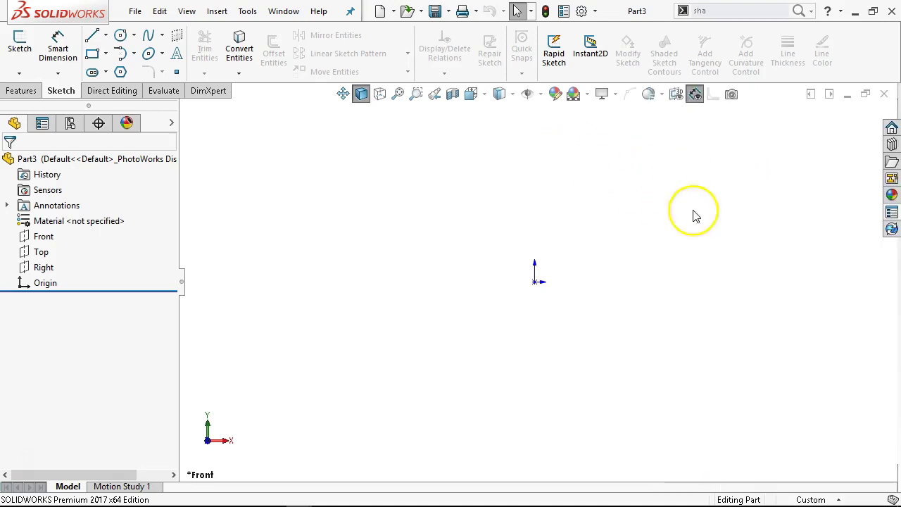
# Launch the Property Tab Builder from SOLIDWORKS Resources and choose Part as the form's type
pyautogui.click(892, 128)
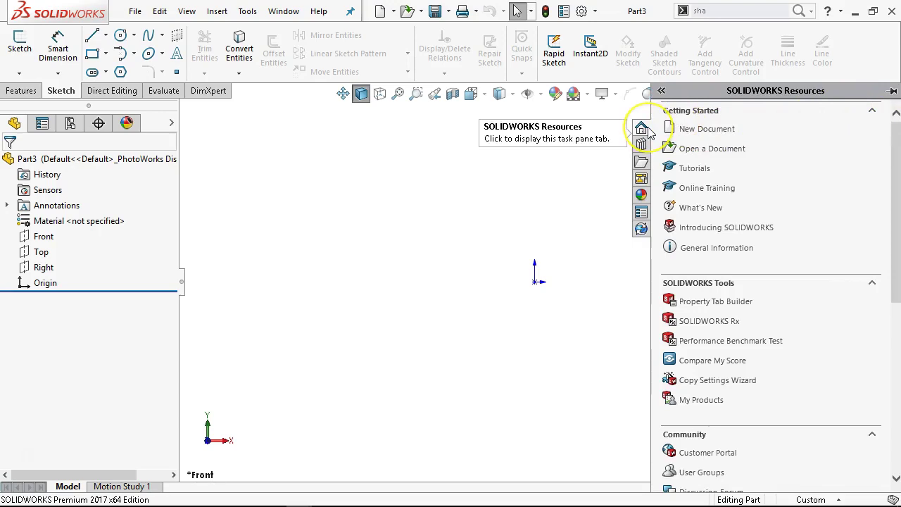
pyautogui.click(717, 303)
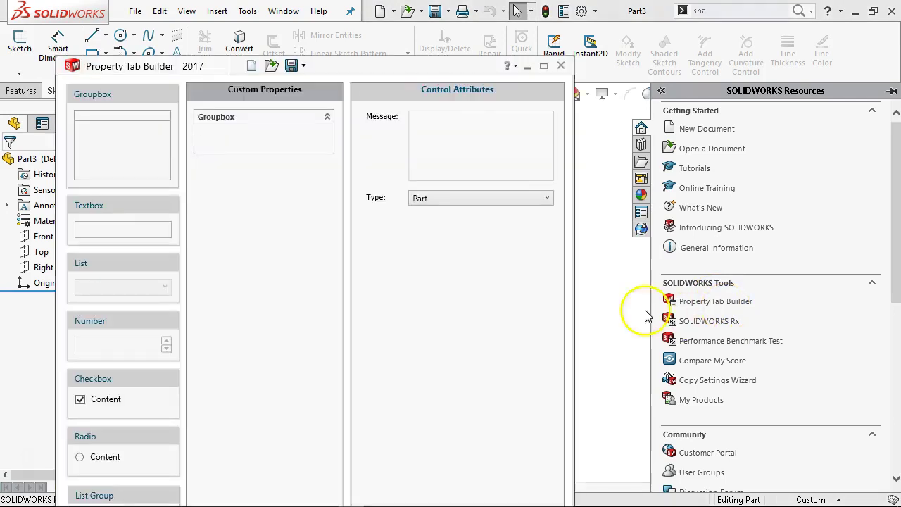
pyautogui.moveTo(399, 66); pyautogui.dragTo(471, 23)
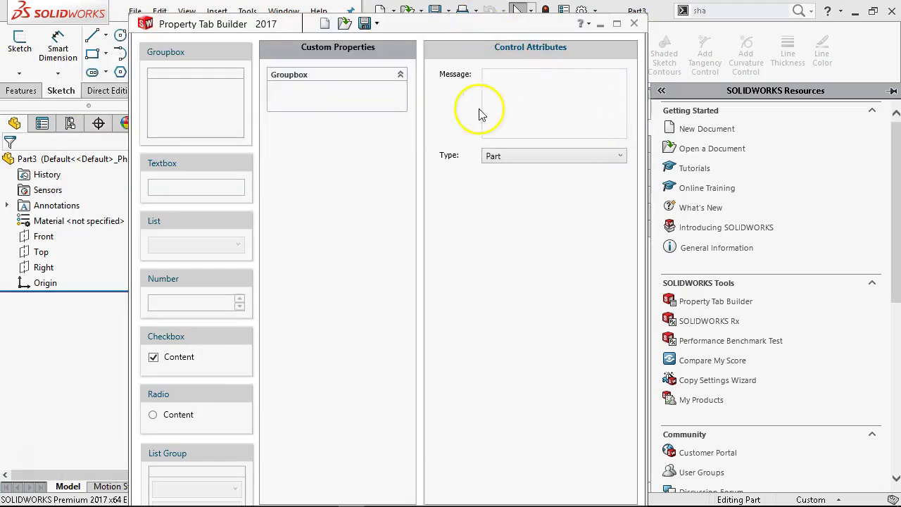
pyautogui.click(538, 155)
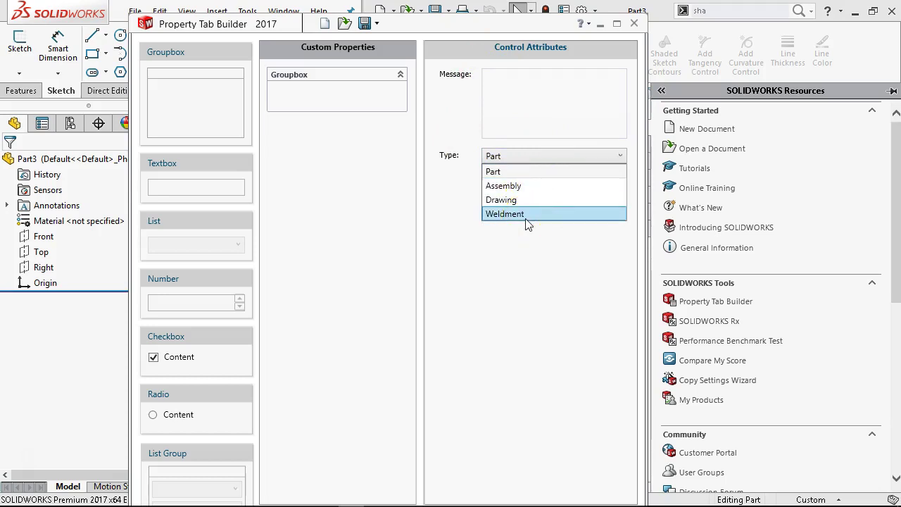
pyautogui.click(526, 175)
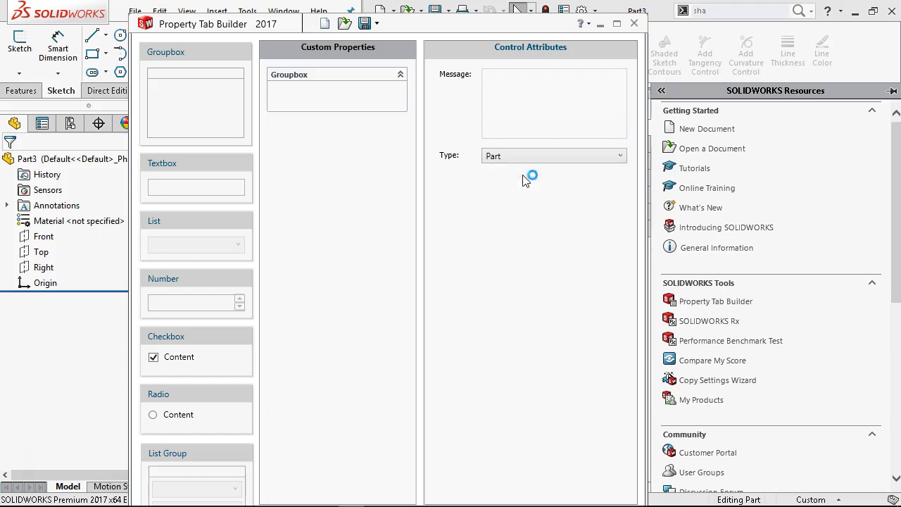
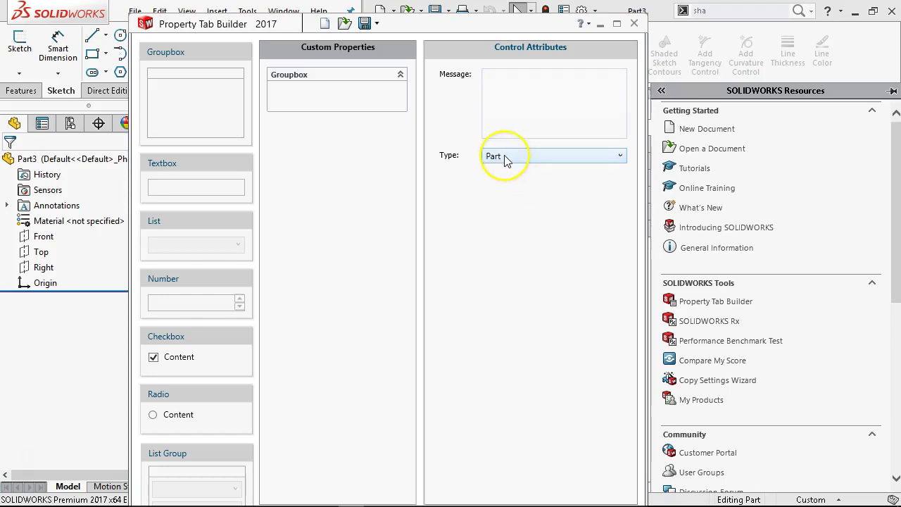
# Examine the Assembly, Drawing and Weldment alternatives for the form's type, keeping Part
pyautogui.click(505, 158)
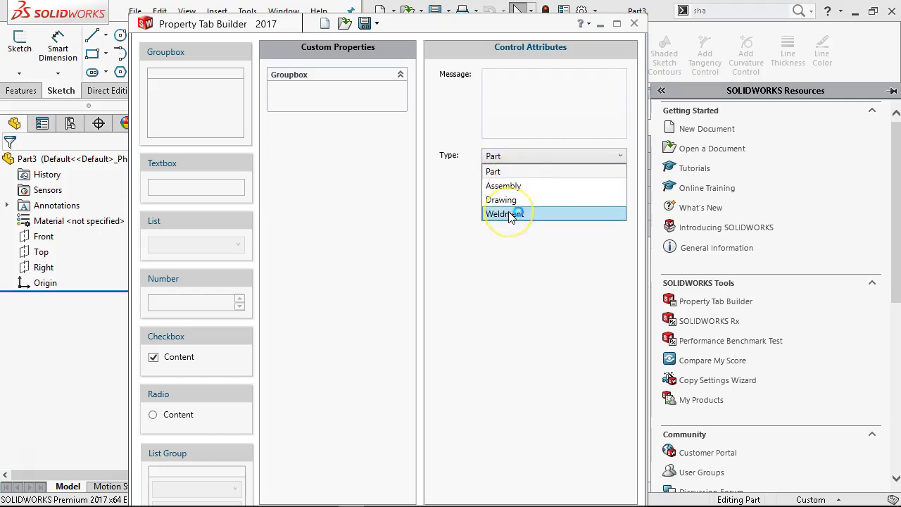
pyautogui.click(493, 197)
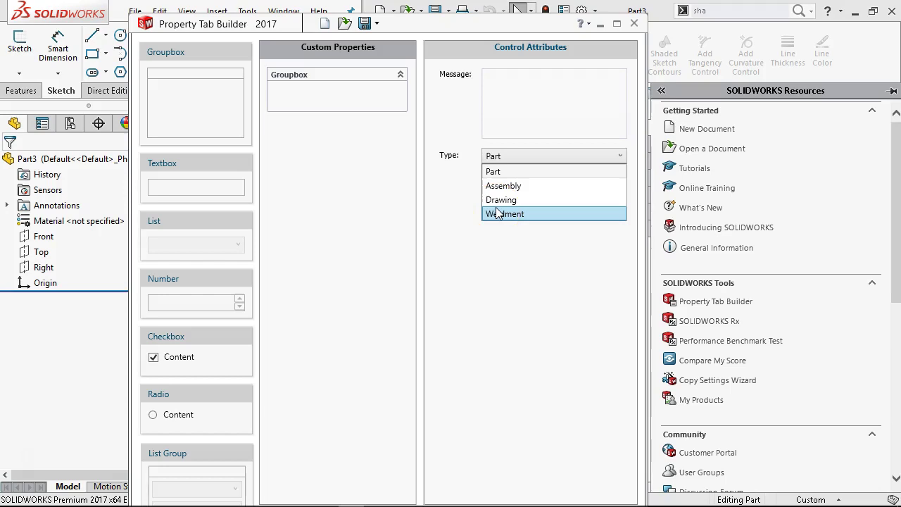
pyautogui.click(527, 214)
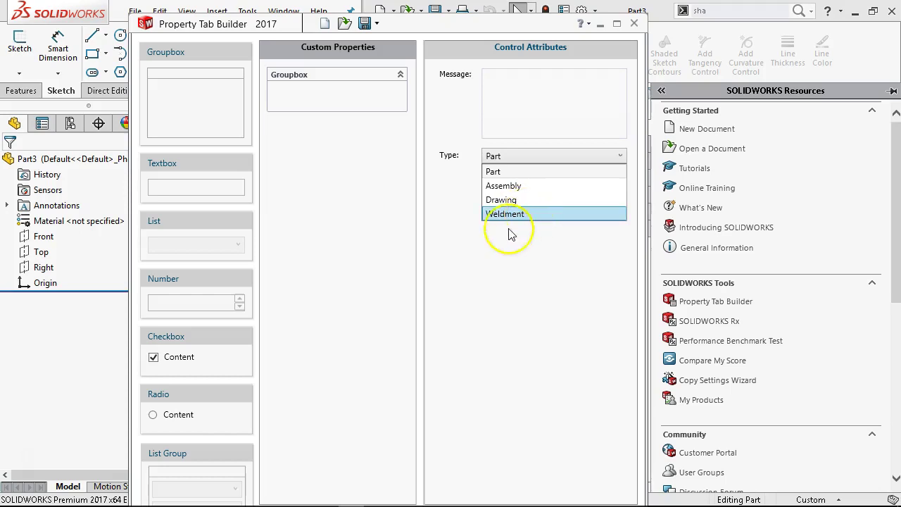
pyautogui.click(436, 173)
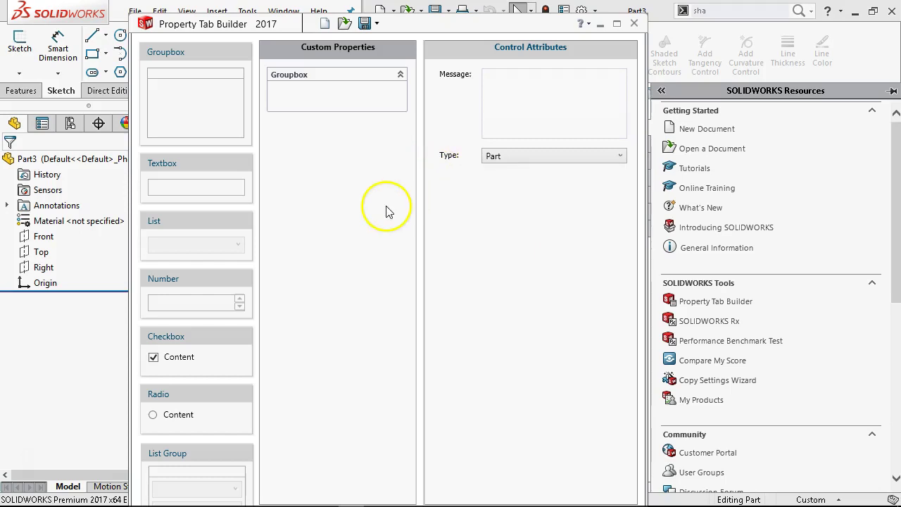
# Add a textbox to the groupbox and set the groupbox caption to "Properties"
pyautogui.moveTo(187, 171); pyautogui.dragTo(306, 104)
pyautogui.click(288, 79)
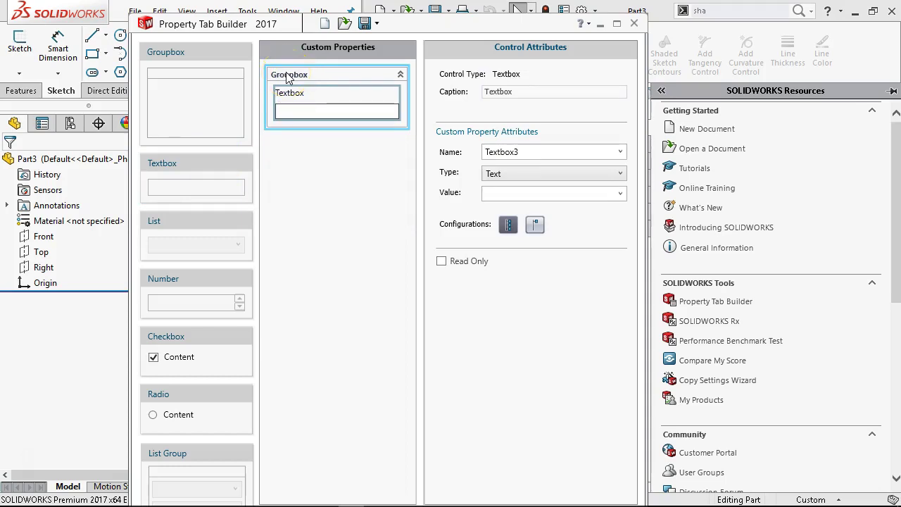
pyautogui.click(321, 73)
pyautogui.click(353, 68)
pyautogui.click(301, 75)
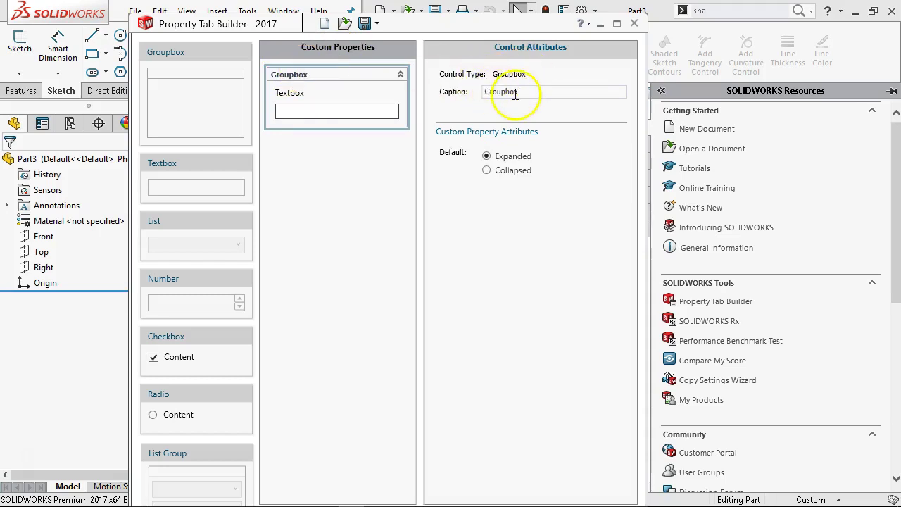
pyautogui.moveTo(529, 91); pyautogui.dragTo(443, 95)
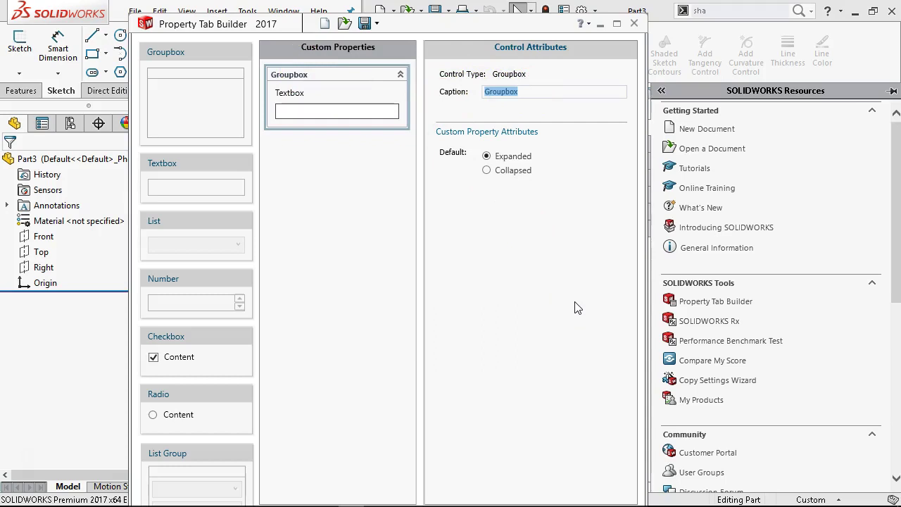
pyautogui.write('Properties')
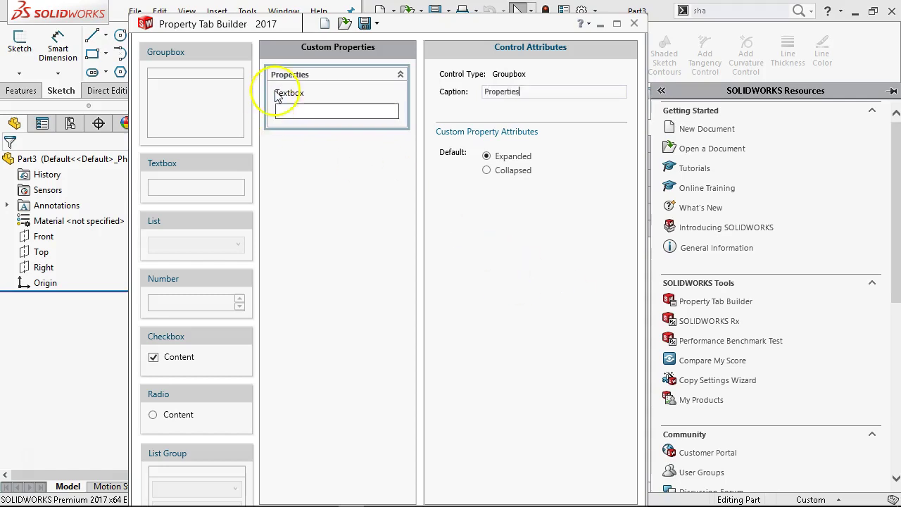
# Set the textbox's caption to "Part Number" and its custom property name to "PartNo"
pyautogui.click(368, 105)
pyautogui.doubleClick(485, 91)
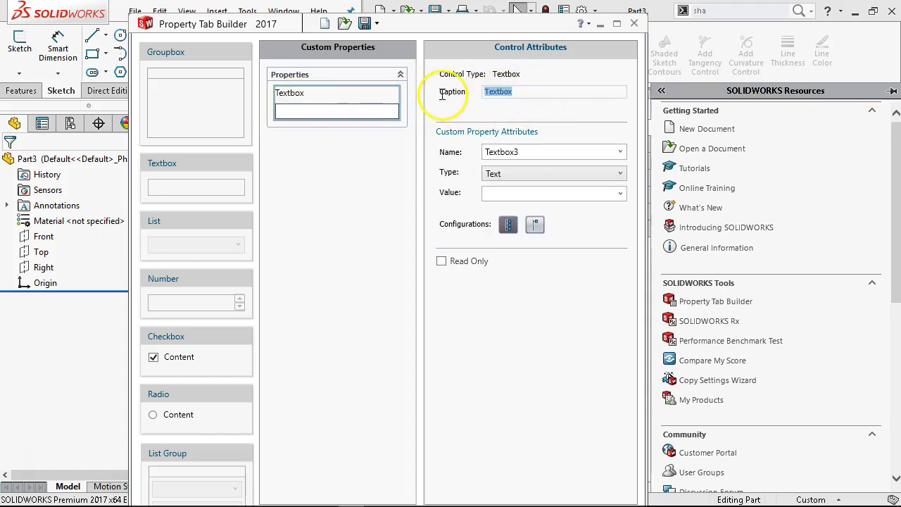
pyautogui.write('PartN')
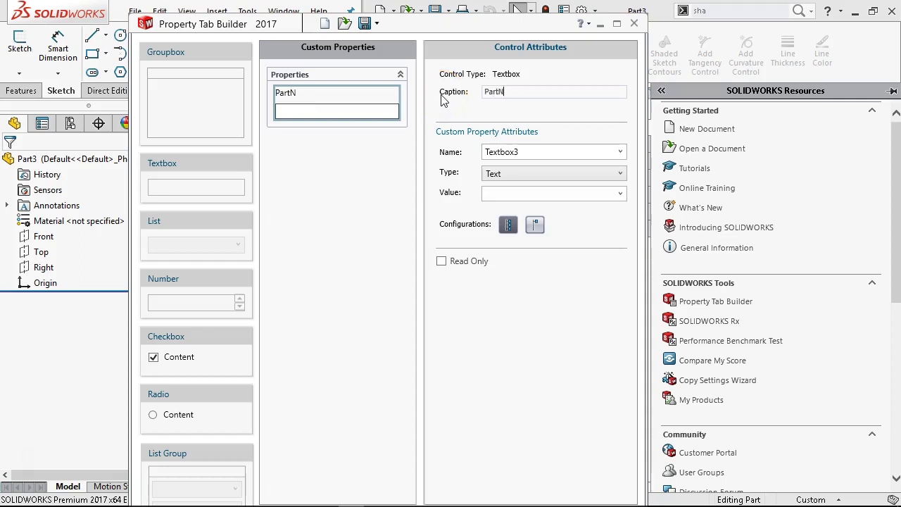
pyautogui.press('BackSpace')
pyautogui.write('Number')
pyautogui.click(502, 152)
pyautogui.doubleClick(501, 151)
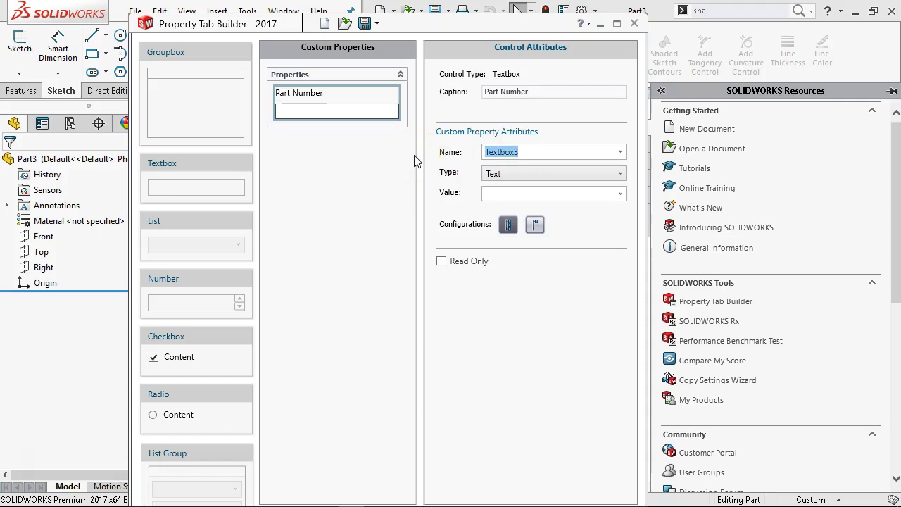
pyautogui.write('PartNo')
# Examine the part's file properties, both configuration-specific and custom, and leave them without adding a property
pyautogui.click(225, 71)
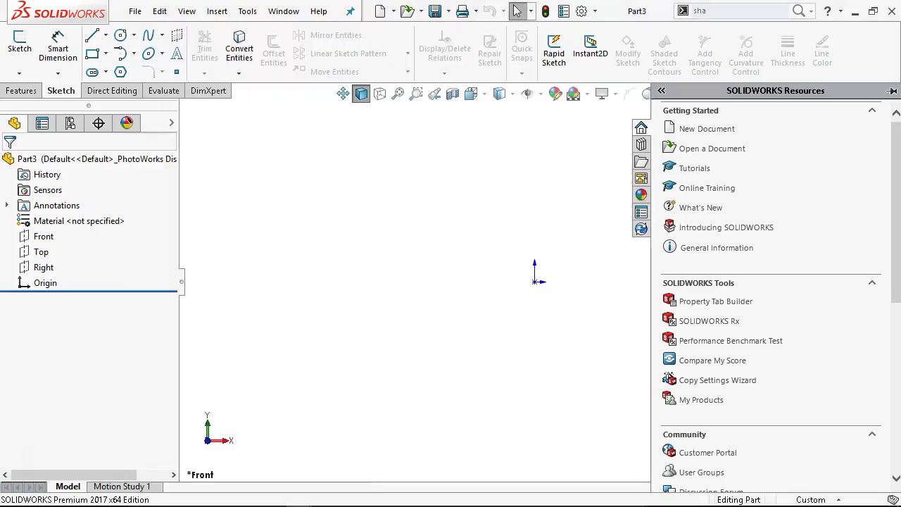
pyautogui.click(134, 12)
pyautogui.click(169, 378)
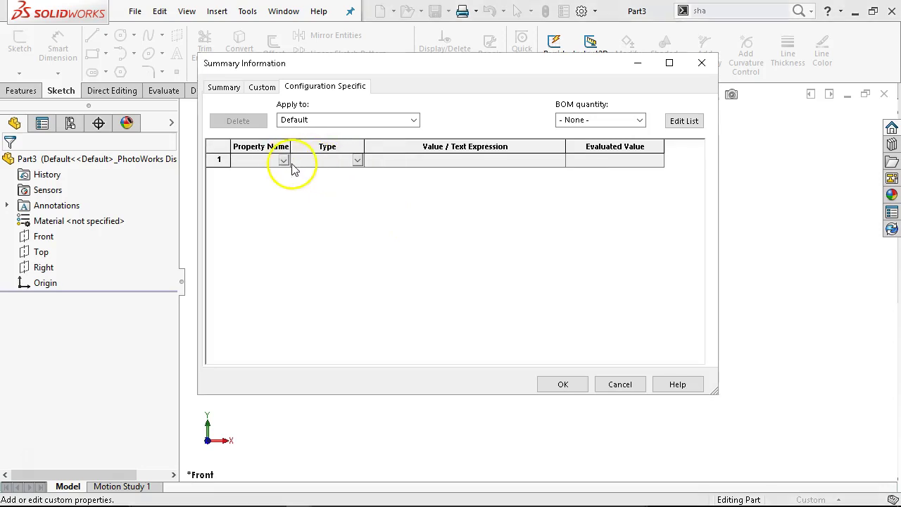
pyautogui.click(282, 162)
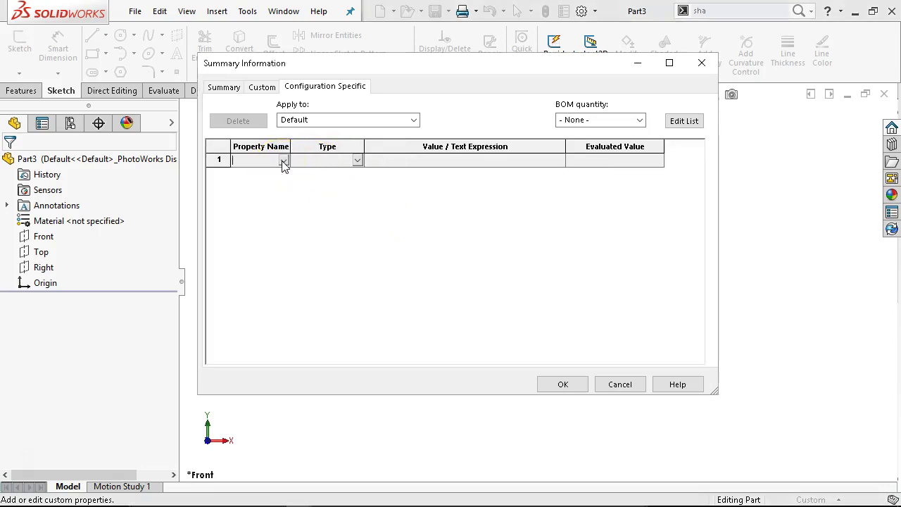
pyautogui.click(284, 162)
pyautogui.click(280, 86)
pyautogui.click(323, 161)
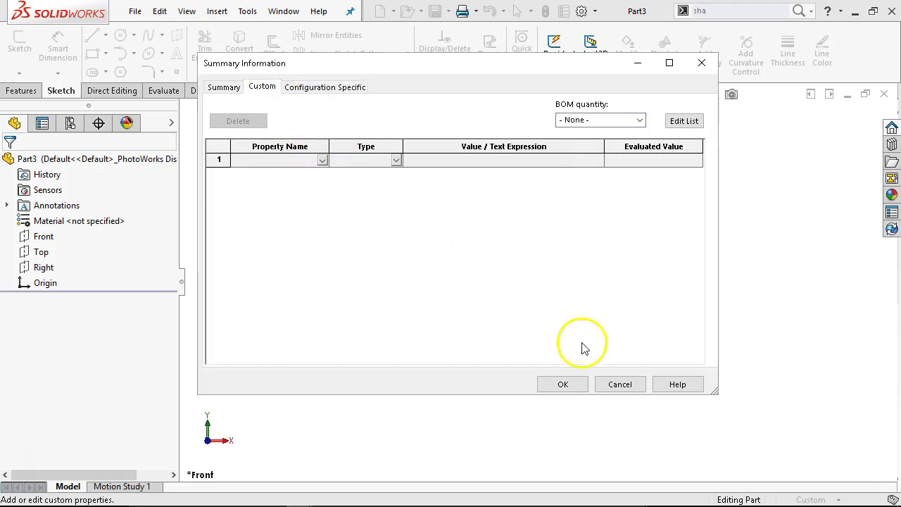
pyautogui.click(620, 384)
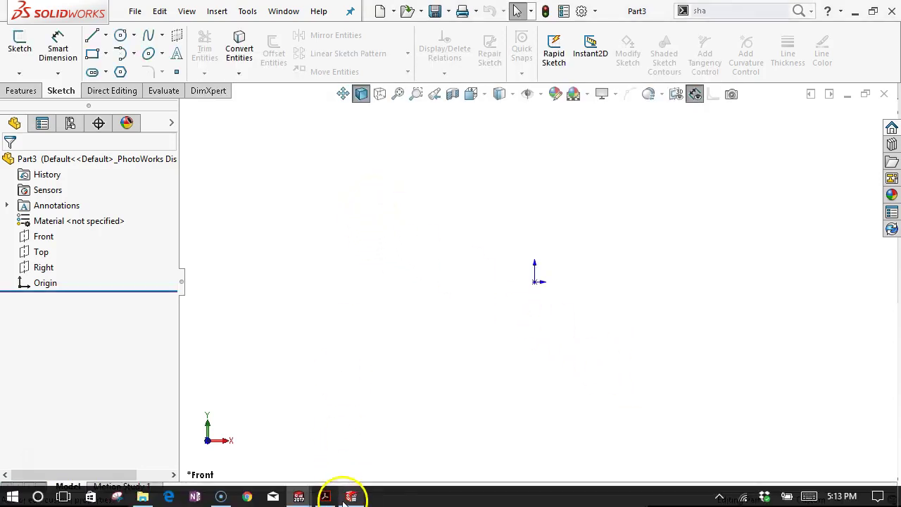
# Return to the Property Tab Builder and examine the type, value and configurations options of the Part Number textbox
pyautogui.moveTo(351, 497)
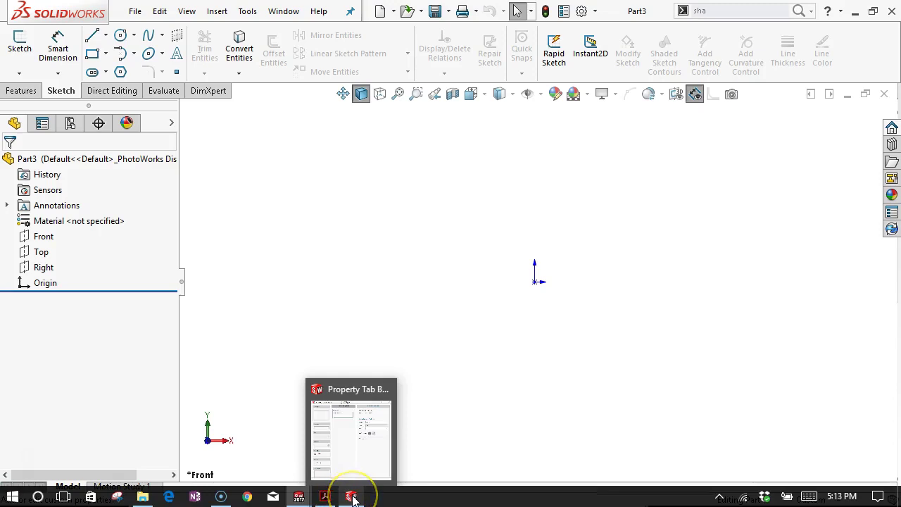
pyautogui.click(352, 497)
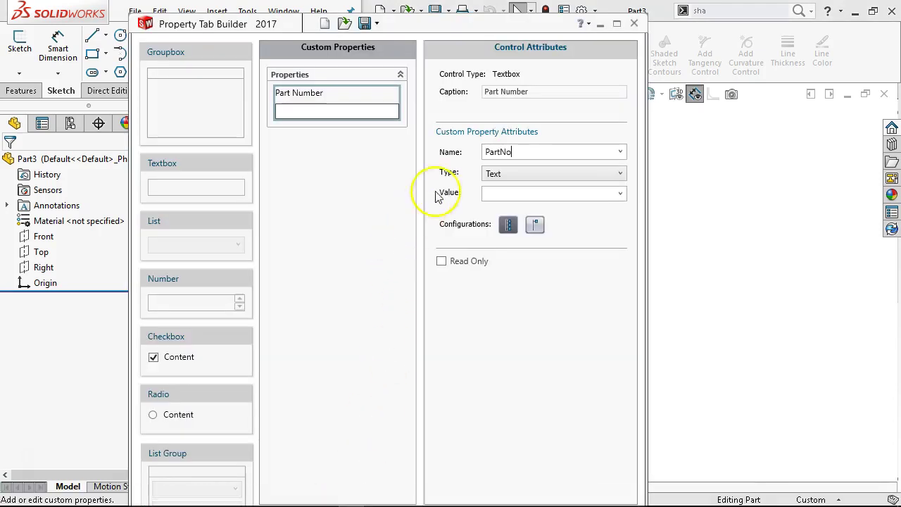
pyautogui.click(523, 177)
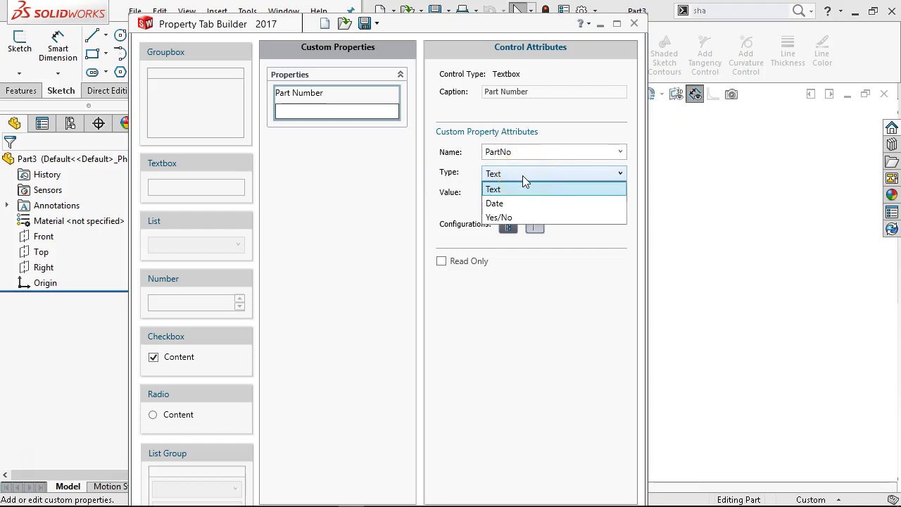
pyautogui.click(470, 211)
pyautogui.click(620, 193)
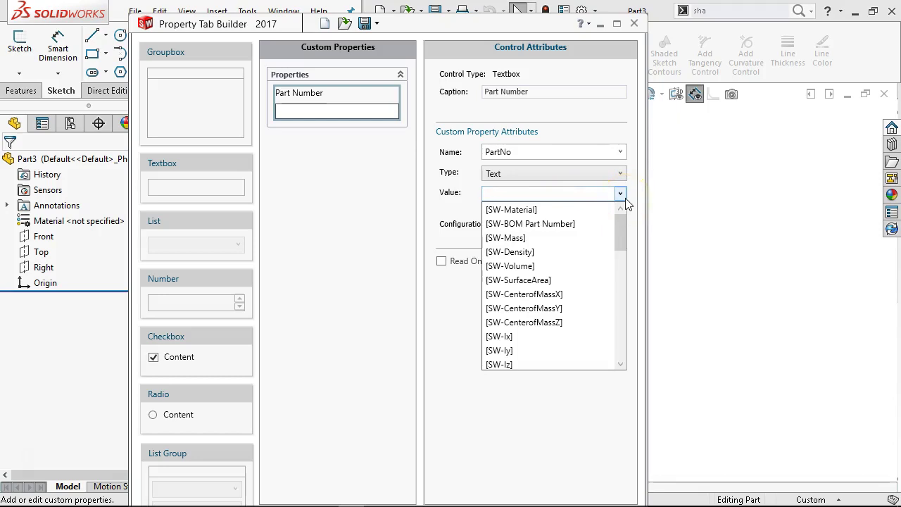
pyautogui.moveTo(519, 207); pyautogui.dragTo(458, 217)
pyautogui.click(508, 226)
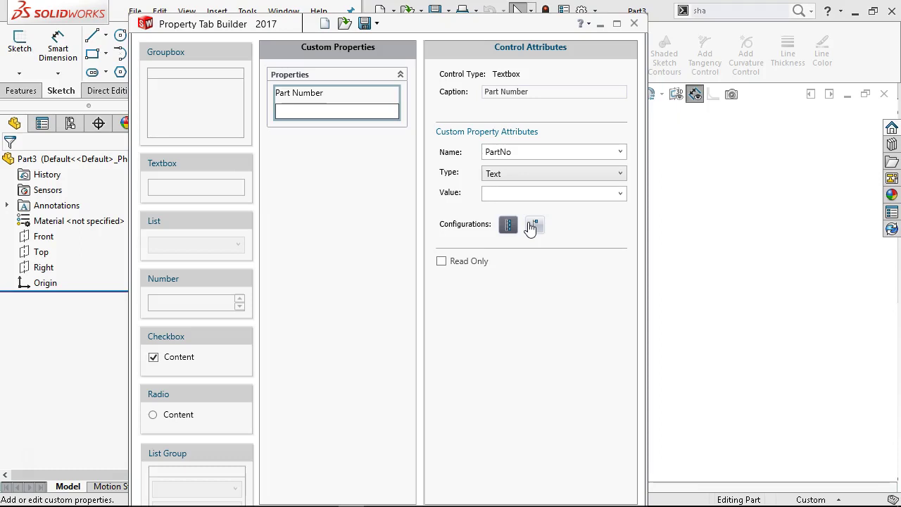
pyautogui.click(534, 226)
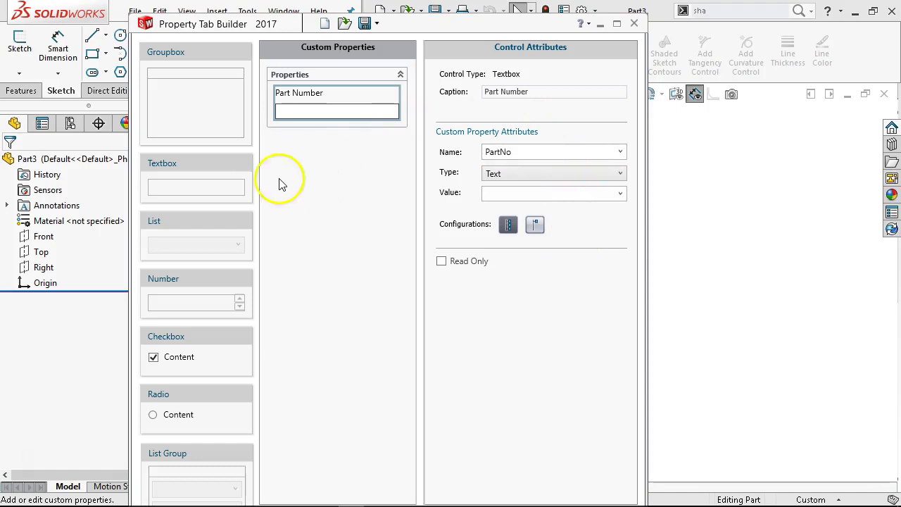
# Add a list below Part Number in the Properties groupbox, captioned "Modeled By" with the custom property name "ModeledBy"
pyautogui.moveTo(171, 235); pyautogui.dragTo(316, 161)
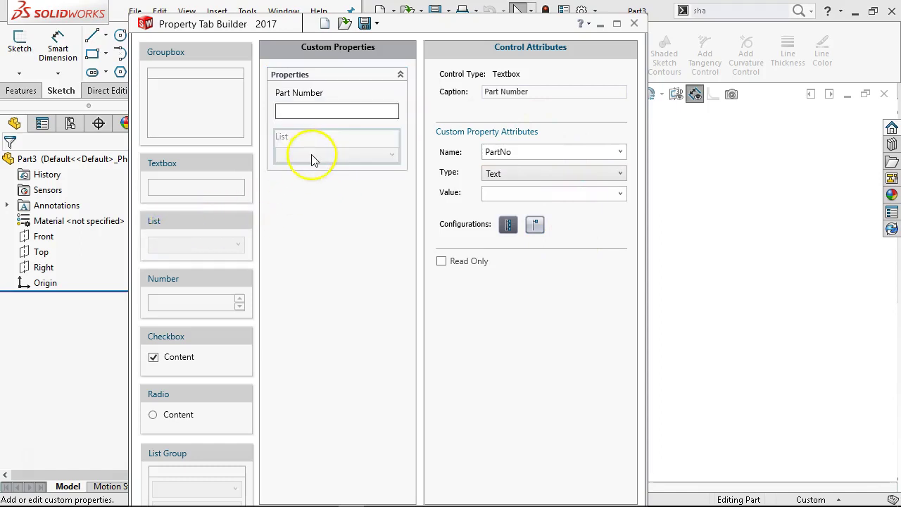
pyautogui.moveTo(512, 95); pyautogui.dragTo(449, 83)
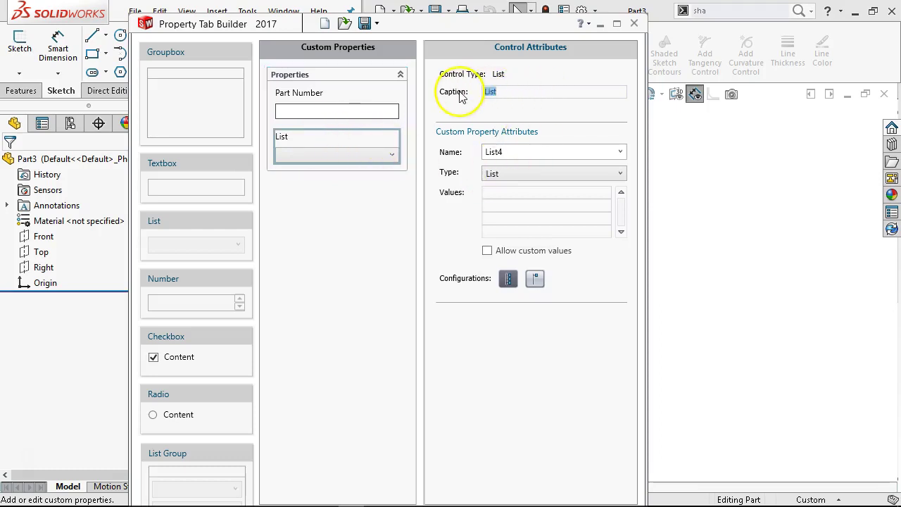
pyautogui.write('Dra')
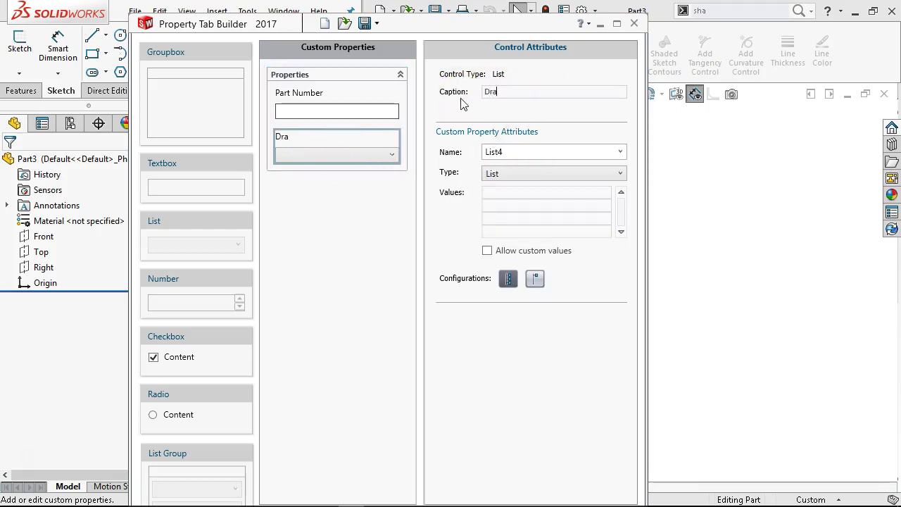
pyautogui.press('BackSpace')
pyautogui.press('BackSpace')
pyautogui.press('BackSpace')
pyautogui.write('Modeled By')
pyautogui.press('Tab')
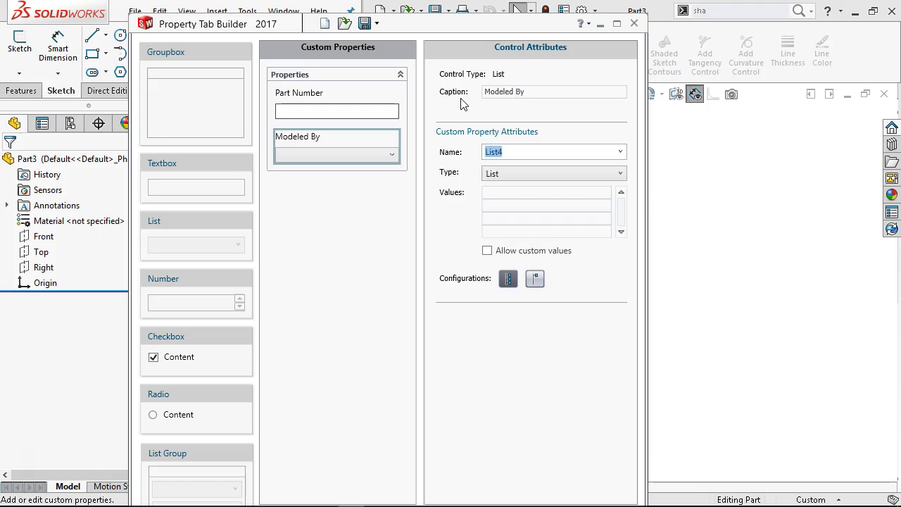
pyautogui.write('ModeledBy')
pyautogui.press('Tab')
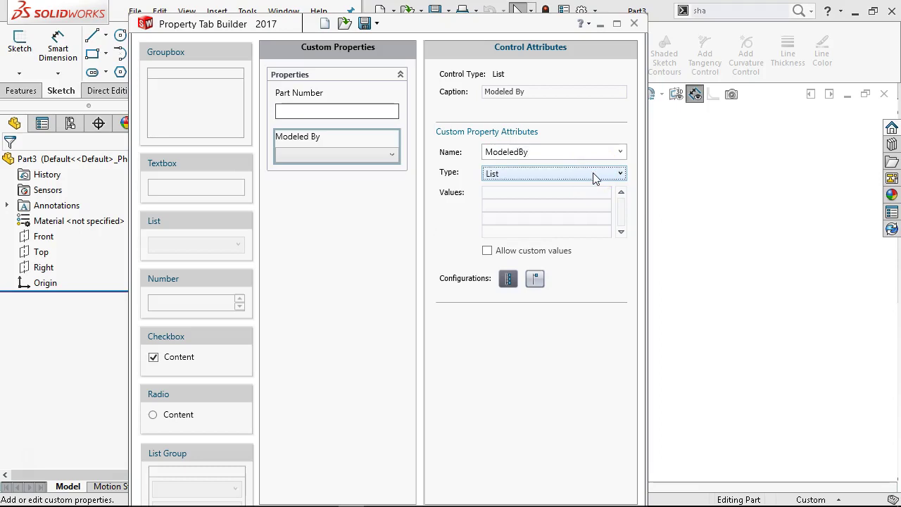
# Keep List as the Modeled By type, enter the values JL, MJ, BI and DM, and allow custom values
pyautogui.click(539, 174)
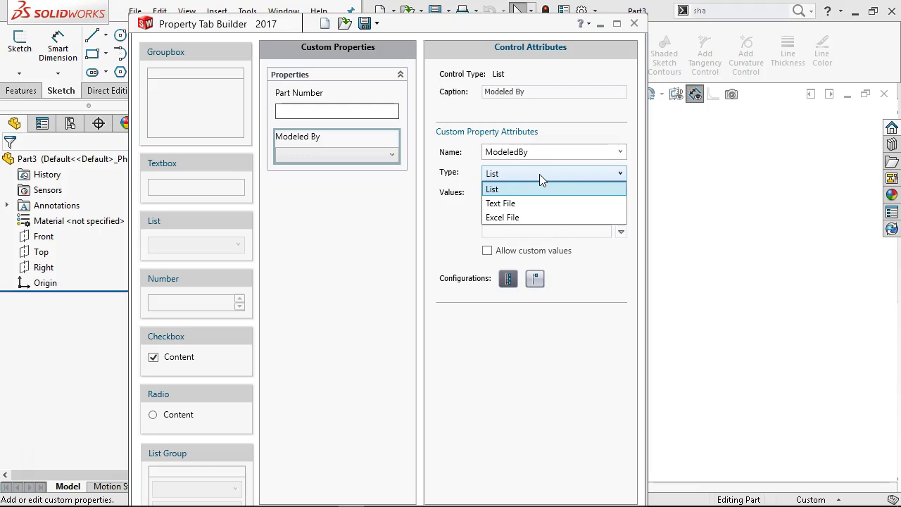
pyautogui.click(539, 174)
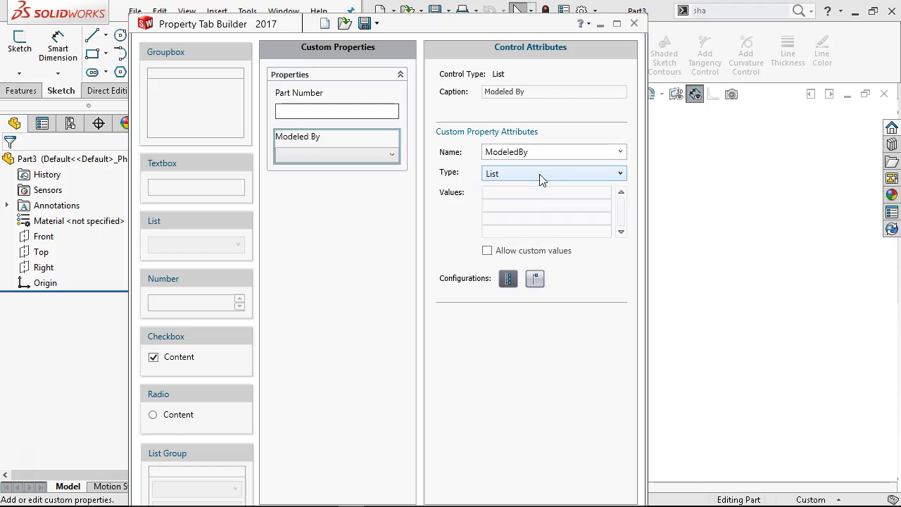
pyautogui.click(545, 197)
pyautogui.write('JL')
pyautogui.press('Return')
pyautogui.write('MJ BI')
pyautogui.press('Return')
pyautogui.write('DM')
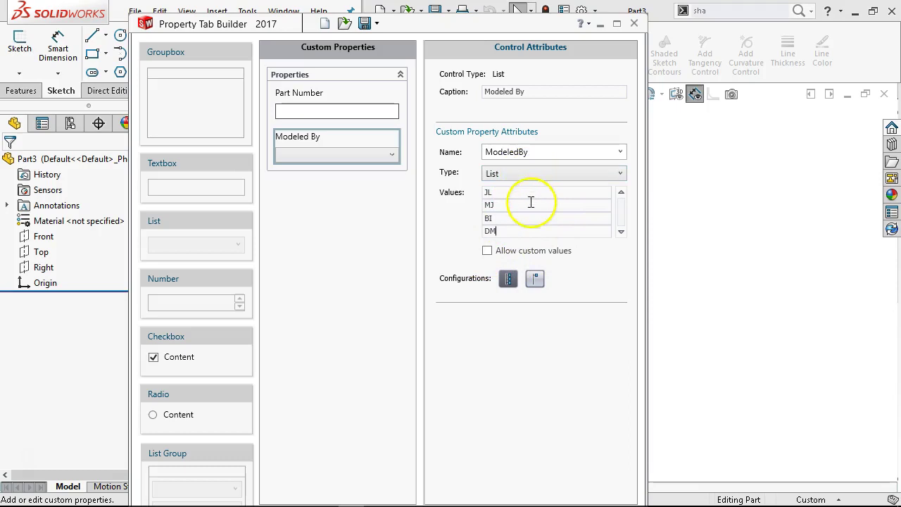
pyautogui.click(487, 250)
pyautogui.click(553, 373)
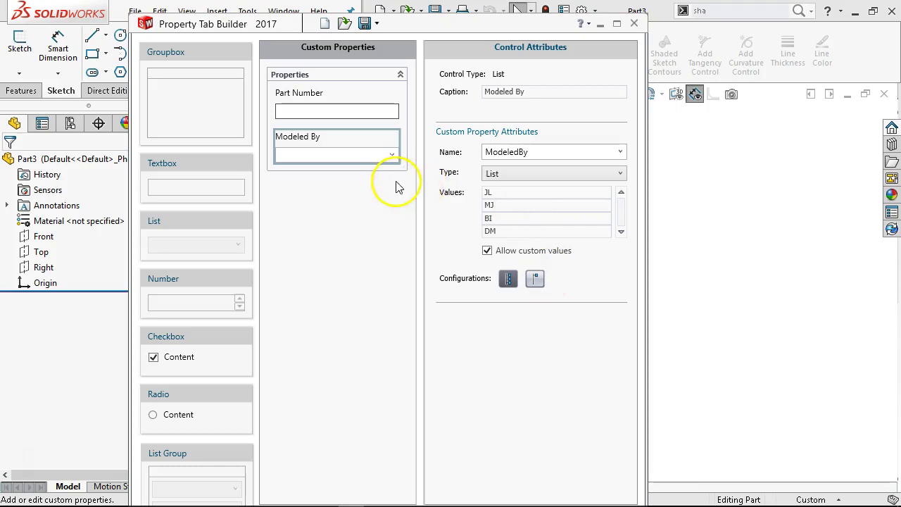
# Add a number control below Modeled By, captioned "REV" with the property name "Revision", and choose its second configurations option
pyautogui.moveTo(194, 287); pyautogui.dragTo(343, 199)
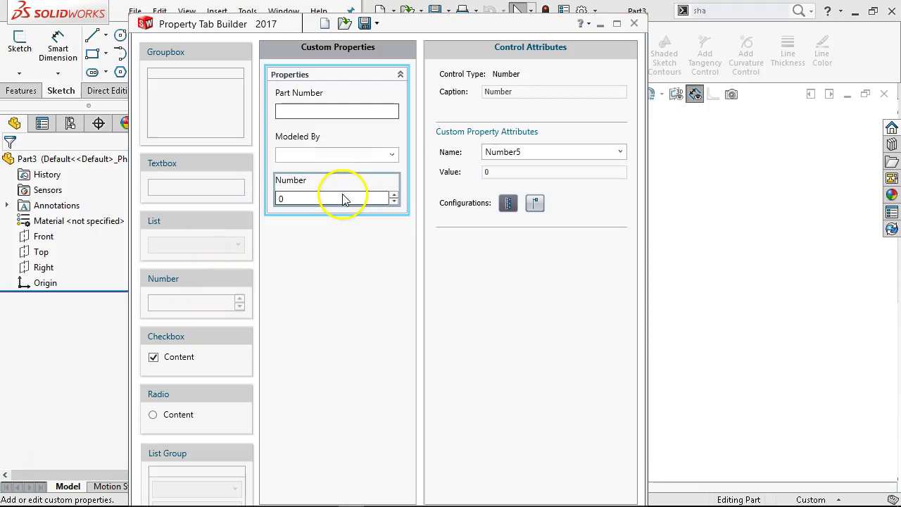
pyautogui.doubleClick(516, 153)
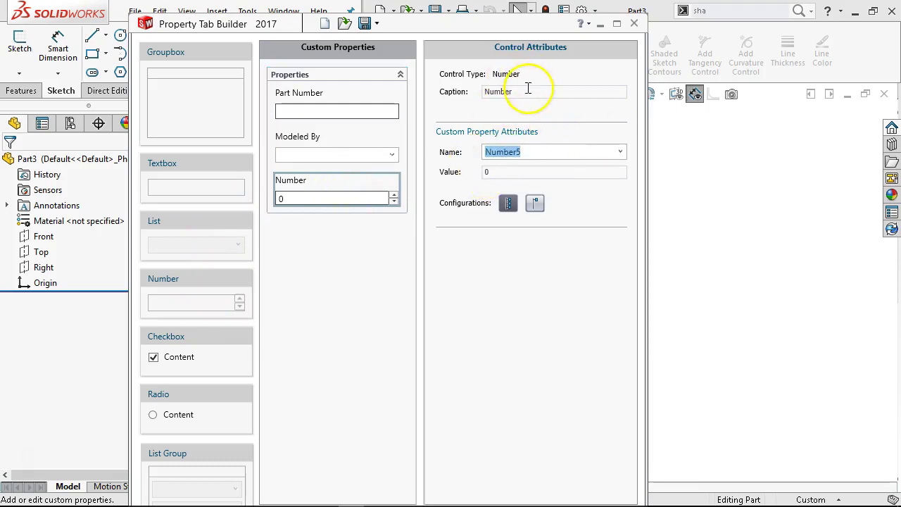
pyautogui.doubleClick(486, 89)
pyautogui.doubleClick(519, 91)
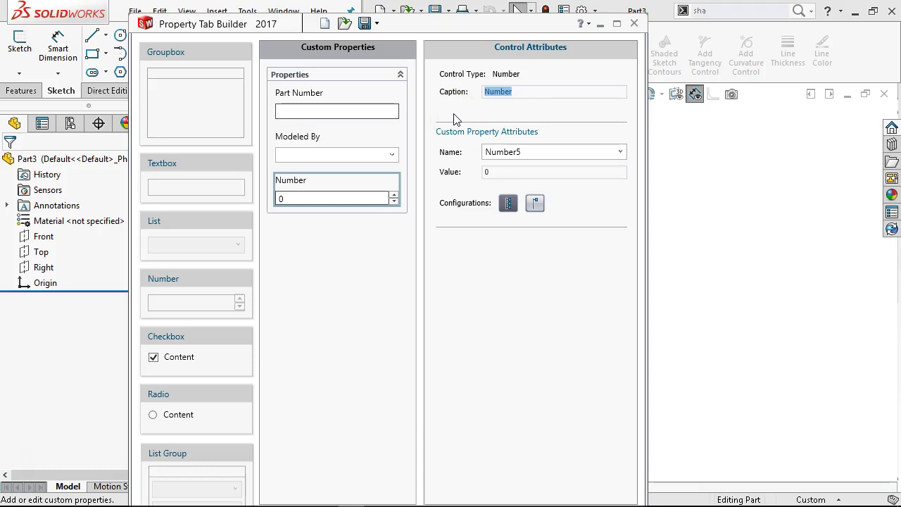
pyautogui.write('REV')
pyautogui.click(571, 151)
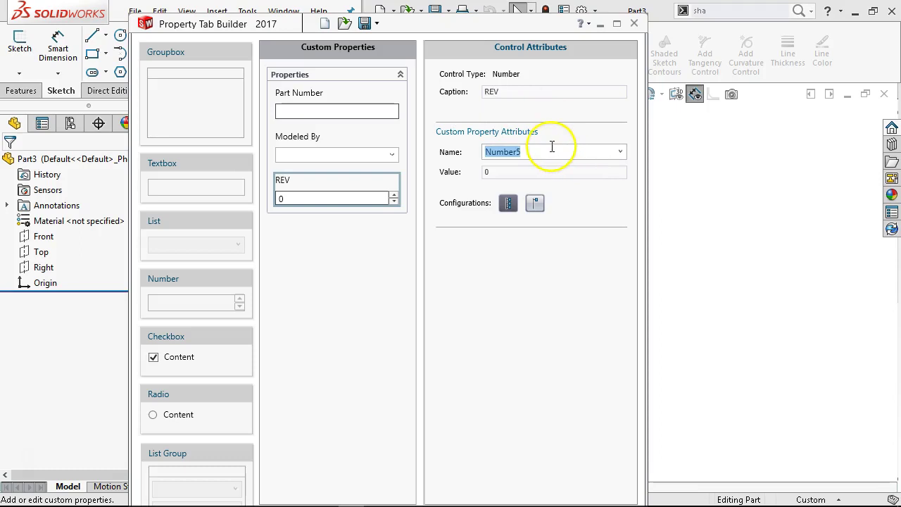
pyautogui.write('Revision')
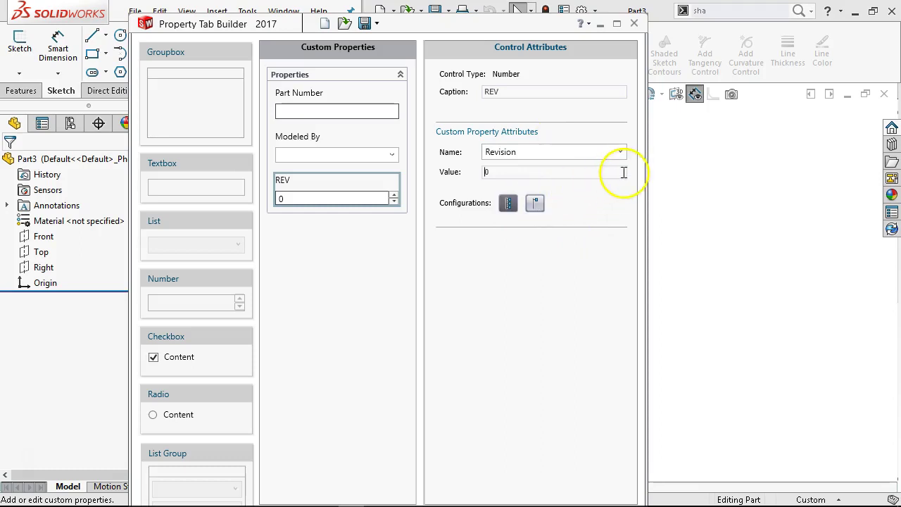
pyautogui.click(535, 203)
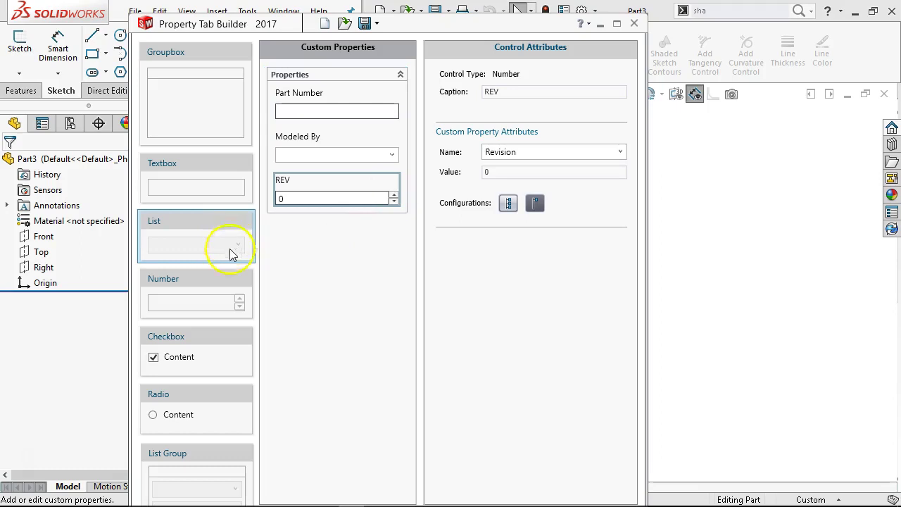
# Add a checkbox and a two-option radio button control below REV in the Properties groupbox
pyautogui.moveTo(200, 342); pyautogui.dragTo(311, 234)
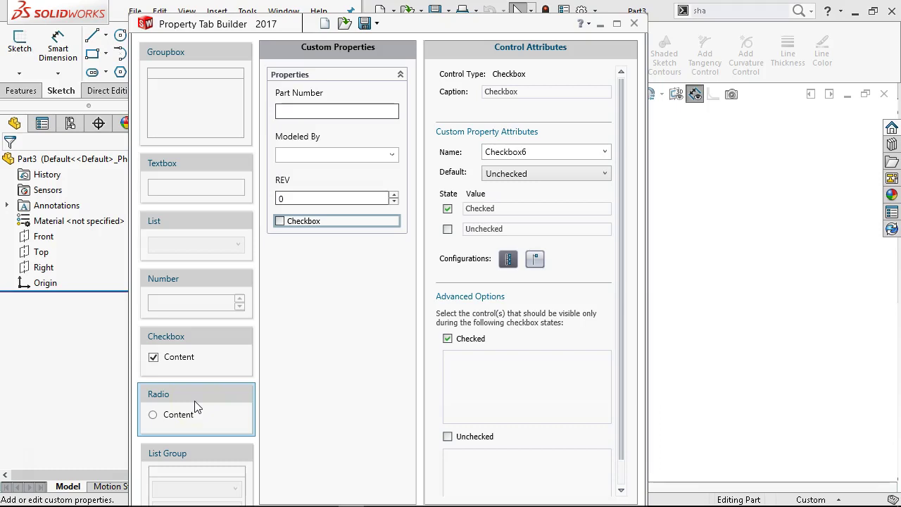
pyautogui.moveTo(197, 408); pyautogui.dragTo(292, 253)
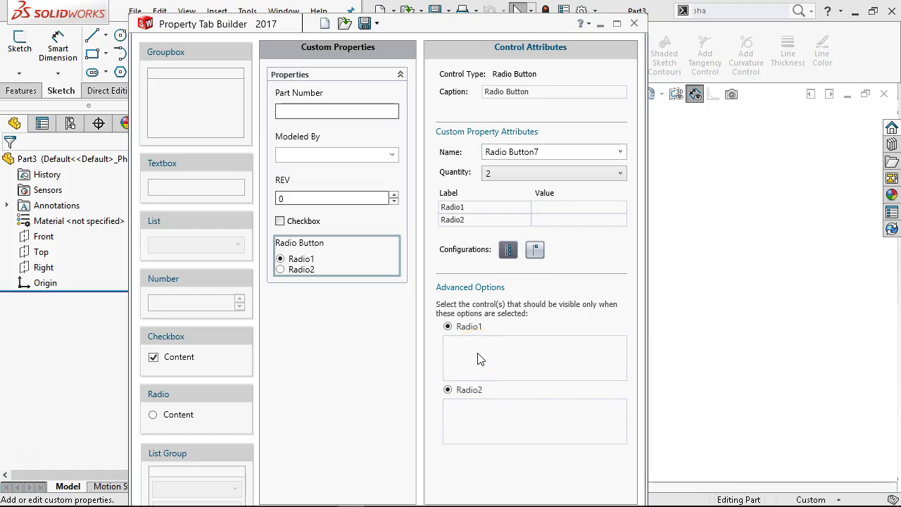
pyautogui.click(497, 342)
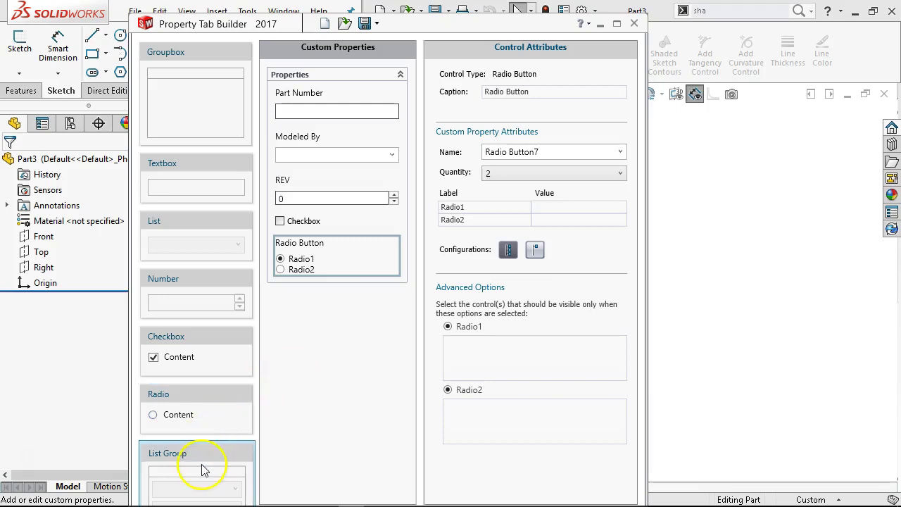
# Add a list group below the Properties groupbox and inspect its lists
pyautogui.moveTo(202, 455); pyautogui.dragTo(325, 271)
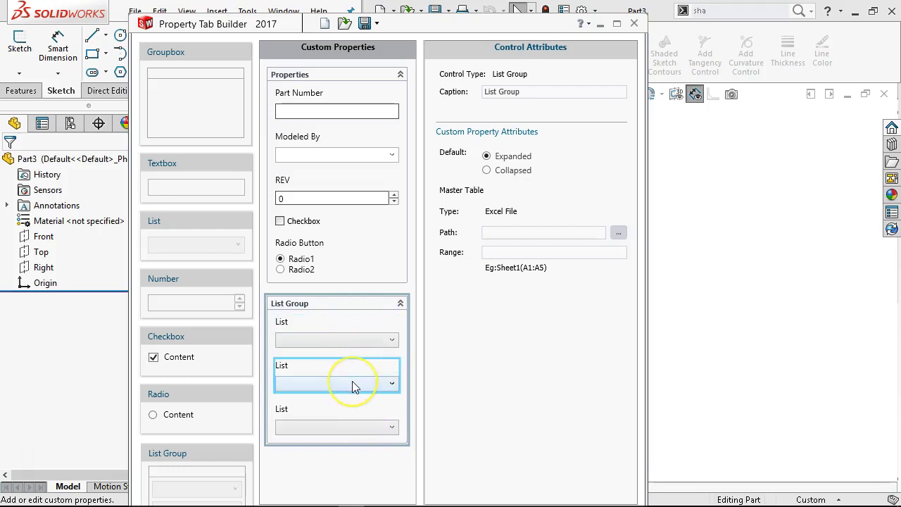
pyautogui.moveTo(354, 386); pyautogui.dragTo(351, 406)
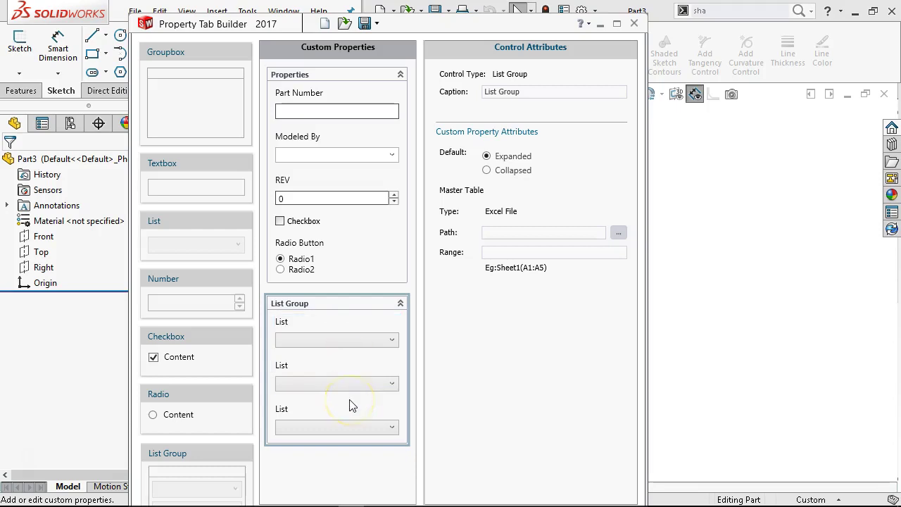
pyautogui.click(337, 427)
pyautogui.moveTo(336, 427); pyautogui.dragTo(363, 24)
pyautogui.click(364, 24)
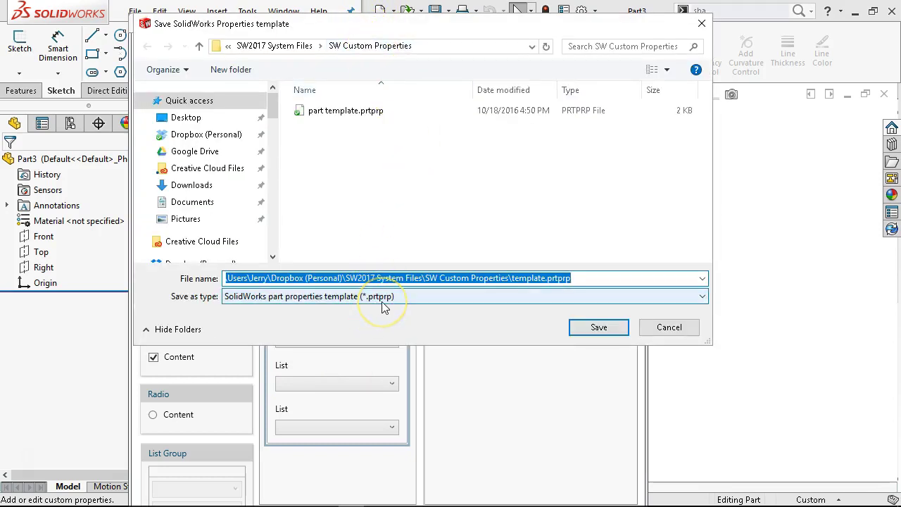
pyautogui.click(654, 332)
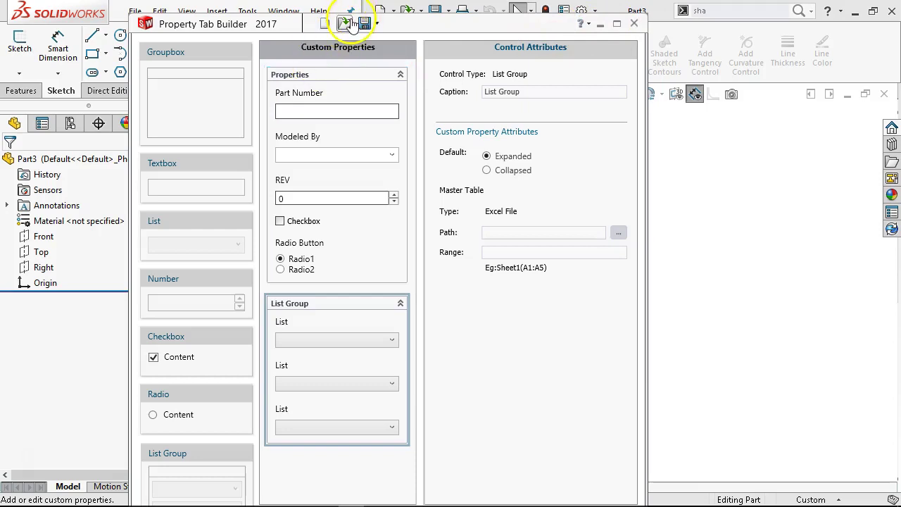
# Discard the current form and open the existing properties template part template.prtprp from the SW Custom Properties folder
pyautogui.click(325, 23)
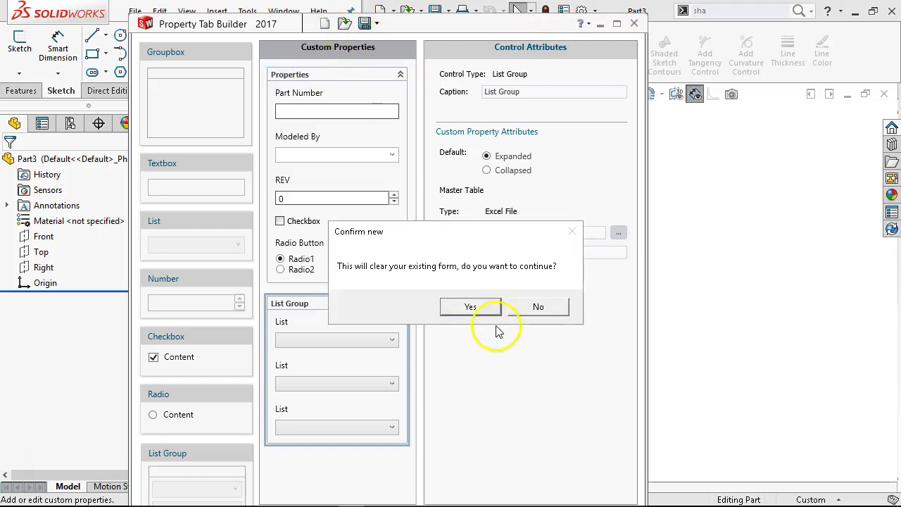
pyautogui.click(468, 305)
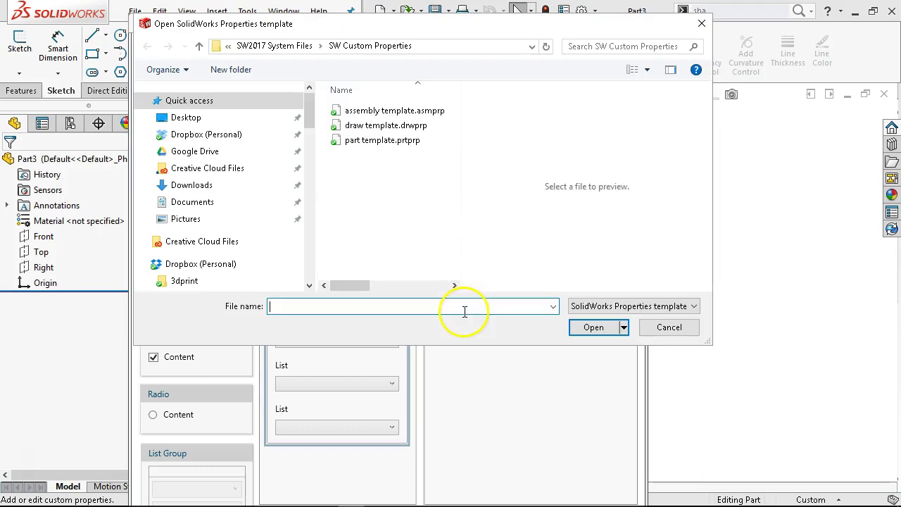
pyautogui.click(375, 143)
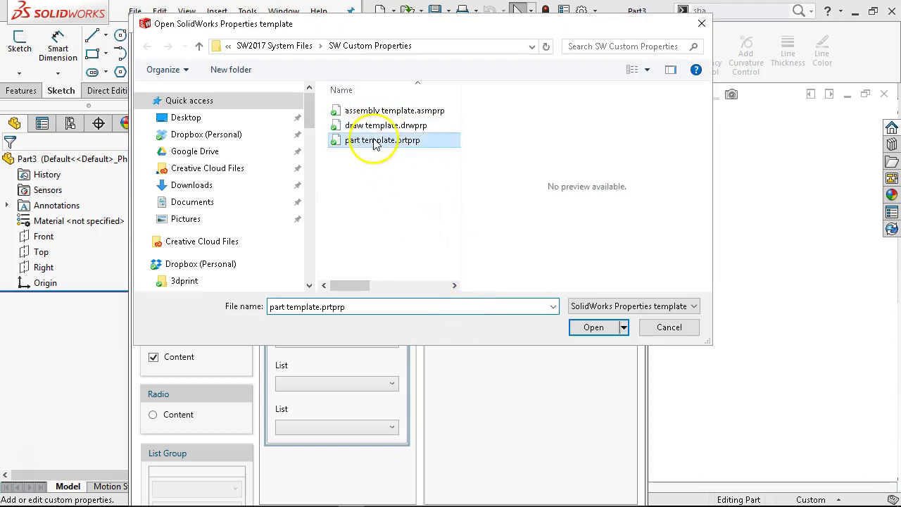
pyautogui.click(597, 328)
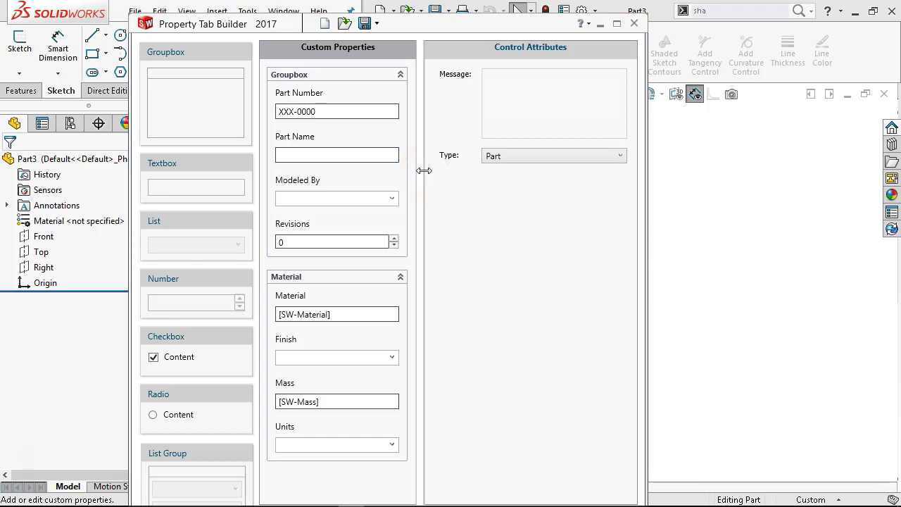
# Change the caption of the first groupbox, which holds the Part Number and Modeled By fields, to Properties
pyautogui.moveTo(424, 170)
pyautogui.mouseDown()
pyautogui.moveTo(420, 201)
pyautogui.moveTo(428, 176)
pyautogui.mouseUp()
pyautogui.click(418, 201)
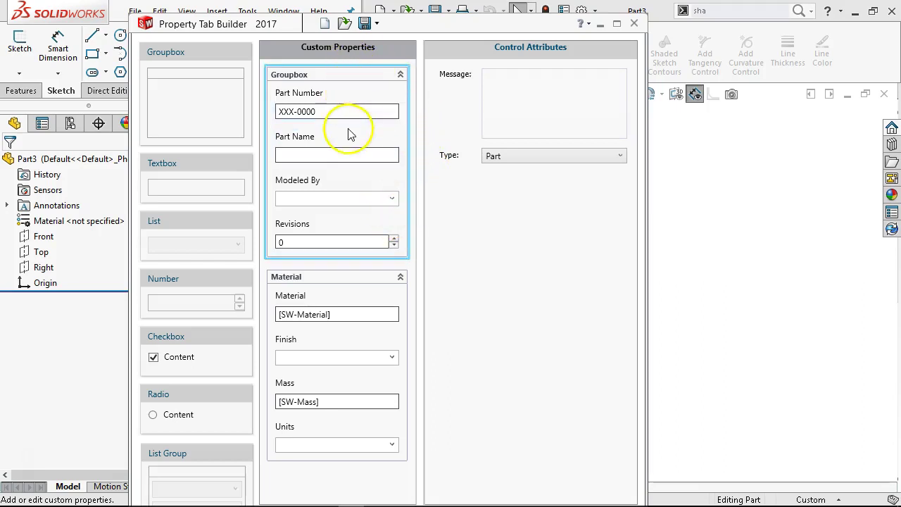
pyautogui.click(335, 82)
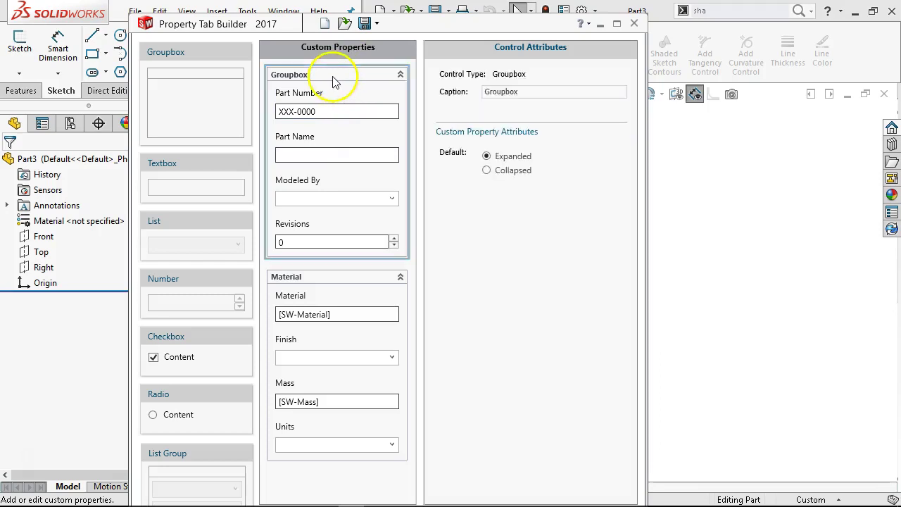
pyautogui.moveTo(519, 92); pyautogui.dragTo(457, 82)
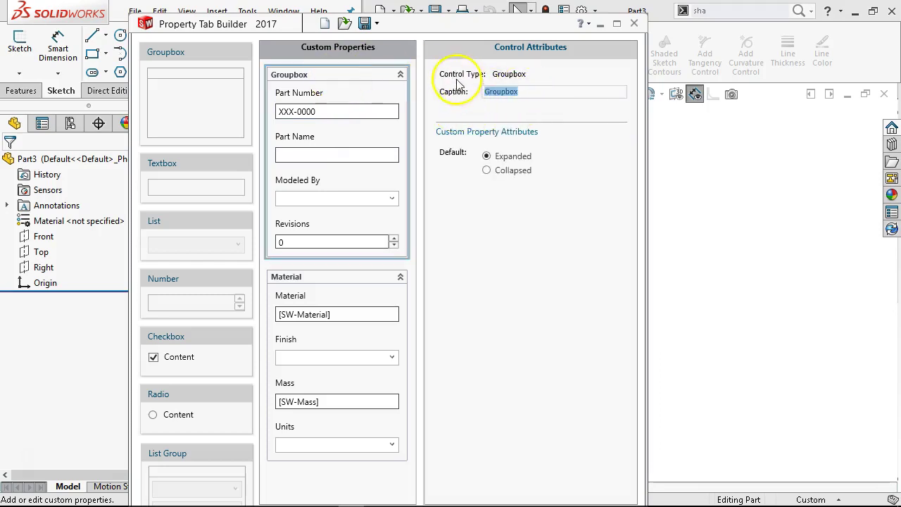
pyautogui.write('Properties')
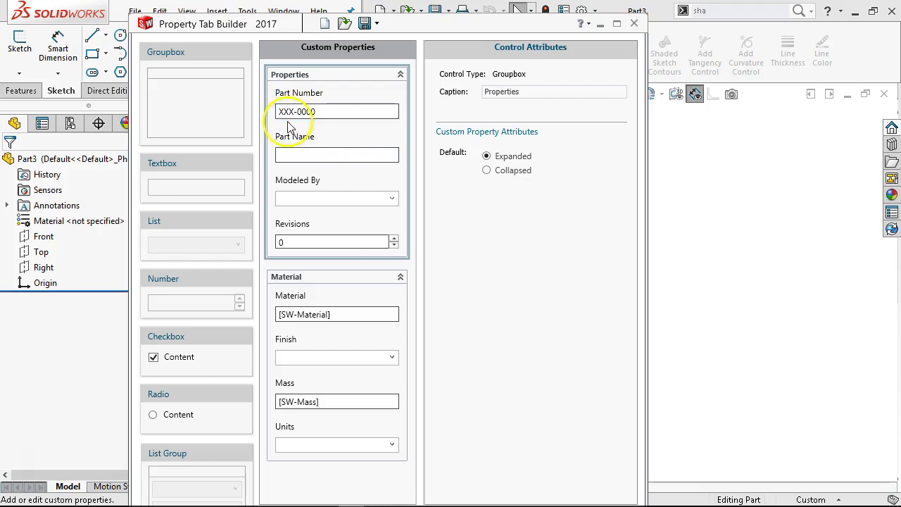
# Examine the Part Number, Part Name, Modeled By and Revisions fields, including the selectable values of the Modeled By list
pyautogui.click(343, 103)
pyautogui.moveTo(358, 145); pyautogui.dragTo(347, 120)
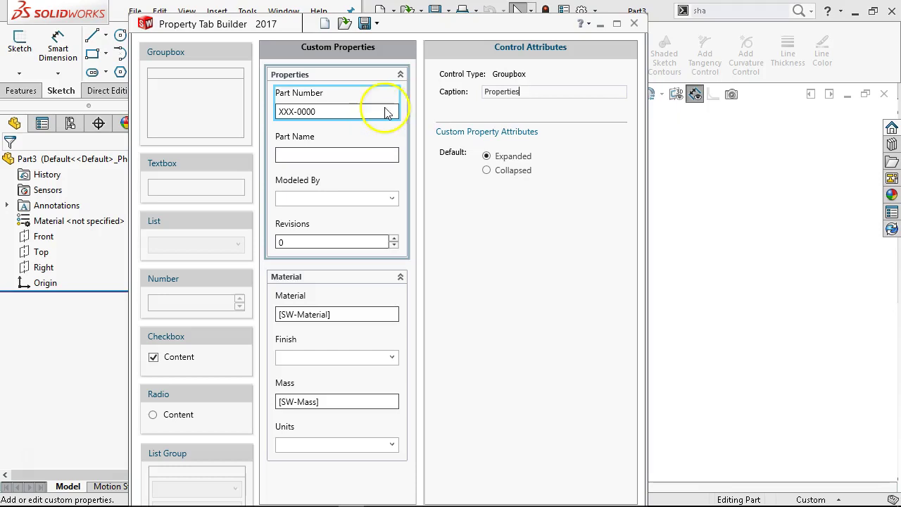
pyautogui.click(372, 136)
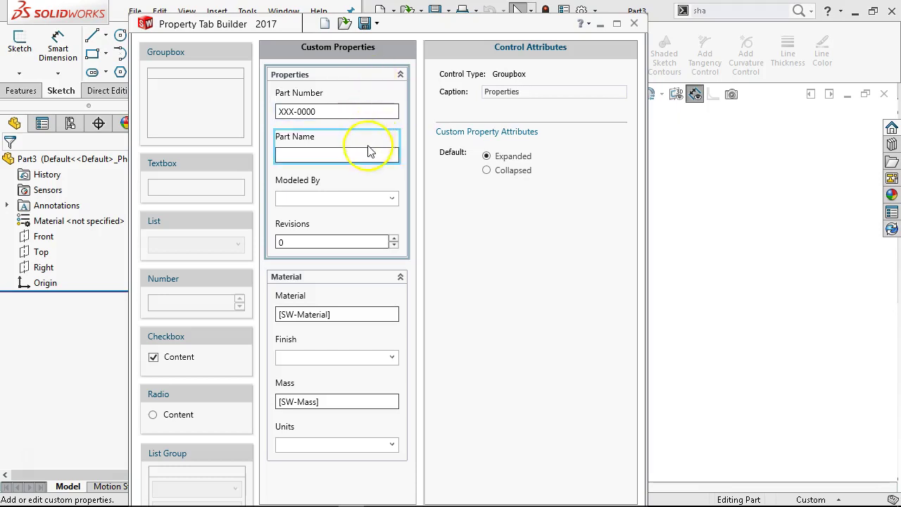
pyautogui.click(338, 173)
pyautogui.click(331, 161)
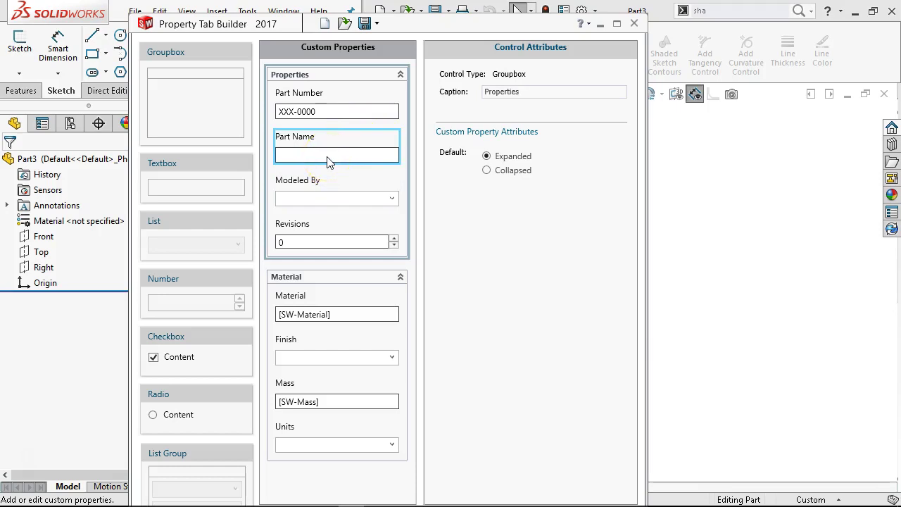
pyautogui.click(329, 154)
pyautogui.click(333, 186)
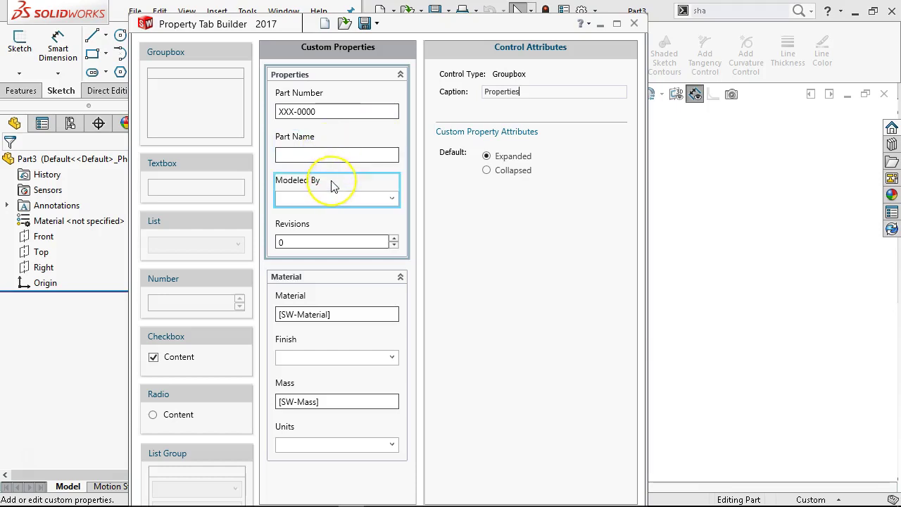
pyautogui.click(393, 198)
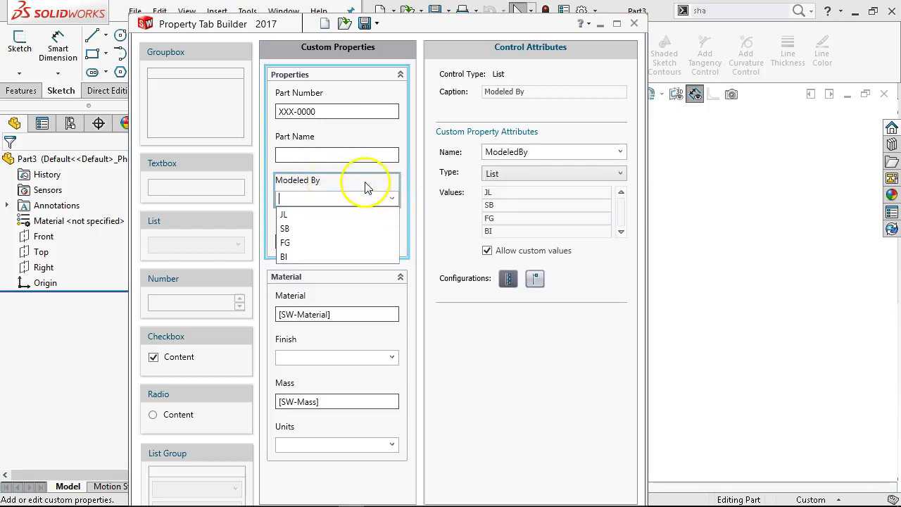
pyautogui.click(363, 185)
pyautogui.click(355, 234)
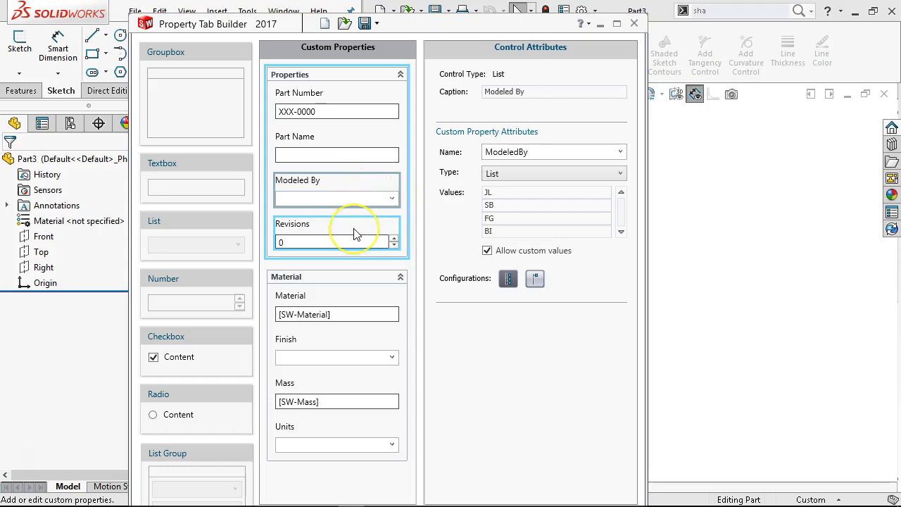
# Check the Material group box's attributes, and exit the Property Tab Builder without saving
pyautogui.click(341, 299)
pyautogui.click(328, 286)
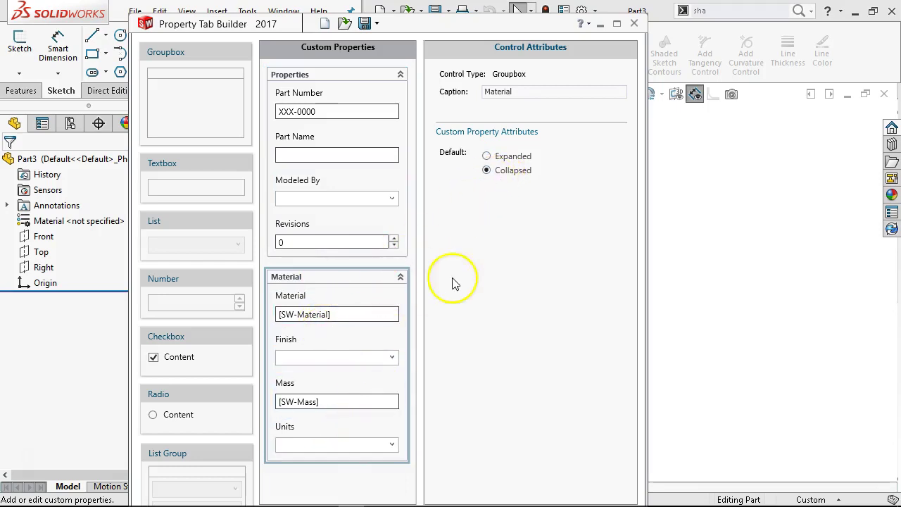
pyautogui.click(633, 26)
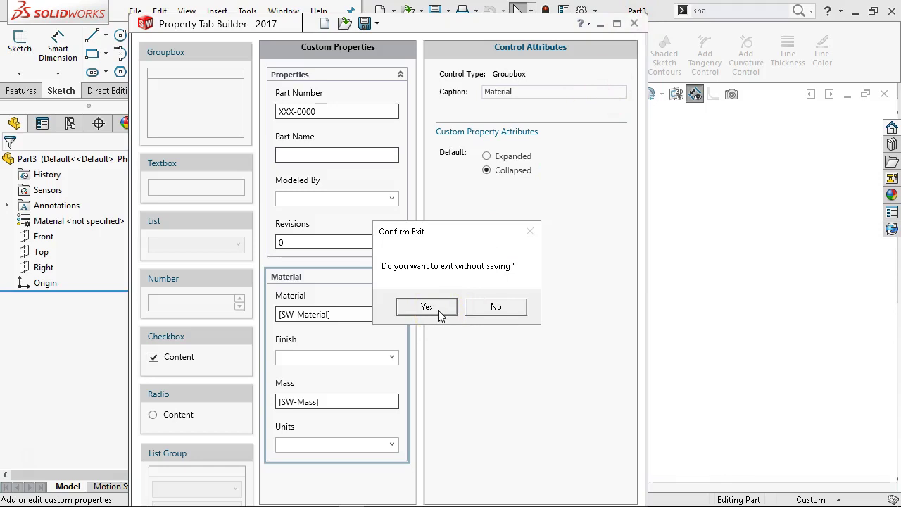
pyautogui.click(437, 314)
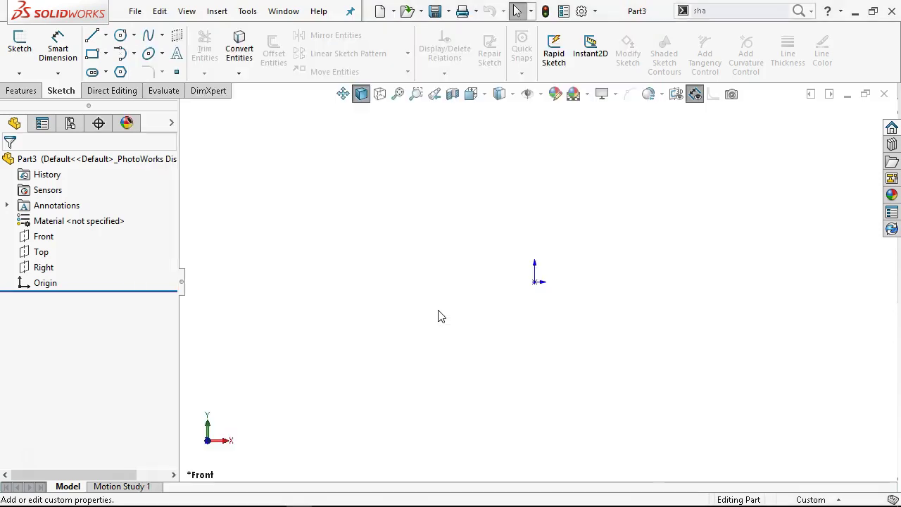
# Show the part's custom properties with the Material group expanded, and check which property templates are available without changing the template
pyautogui.click(891, 220)
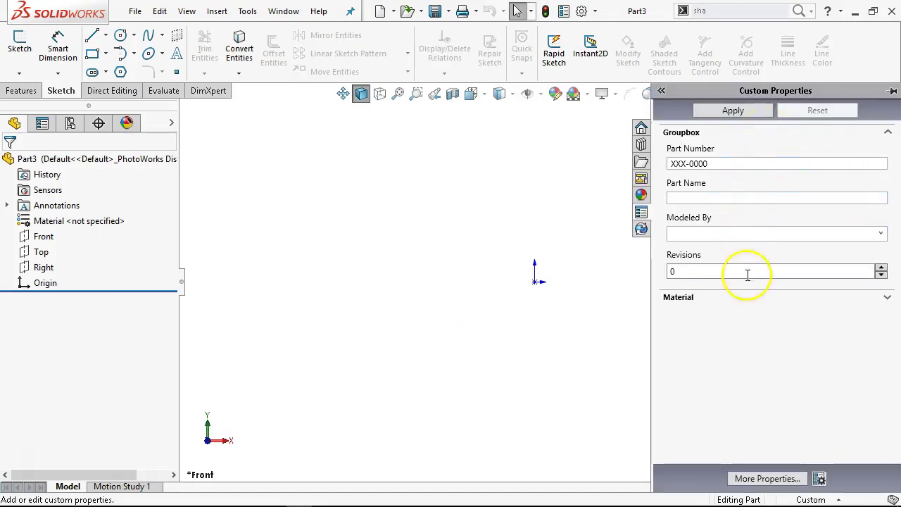
pyautogui.click(887, 299)
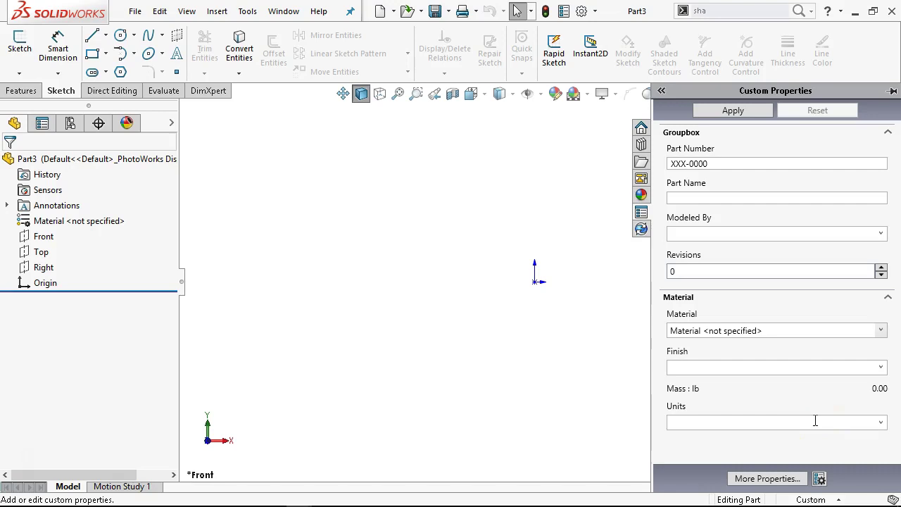
pyautogui.click(820, 479)
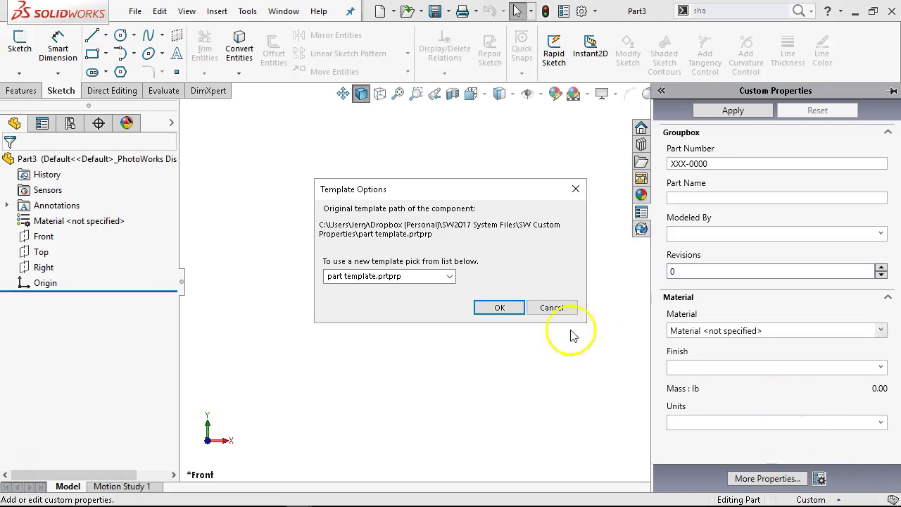
pyautogui.click(450, 276)
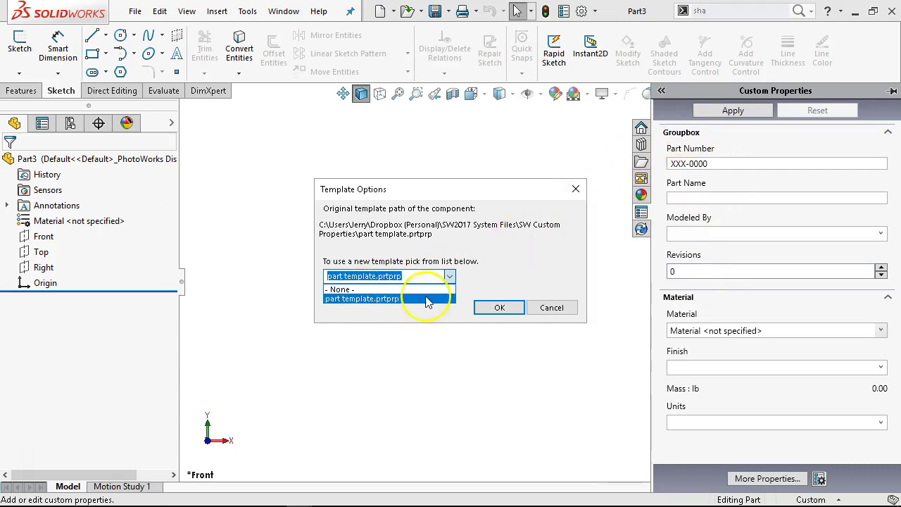
pyautogui.click(548, 314)
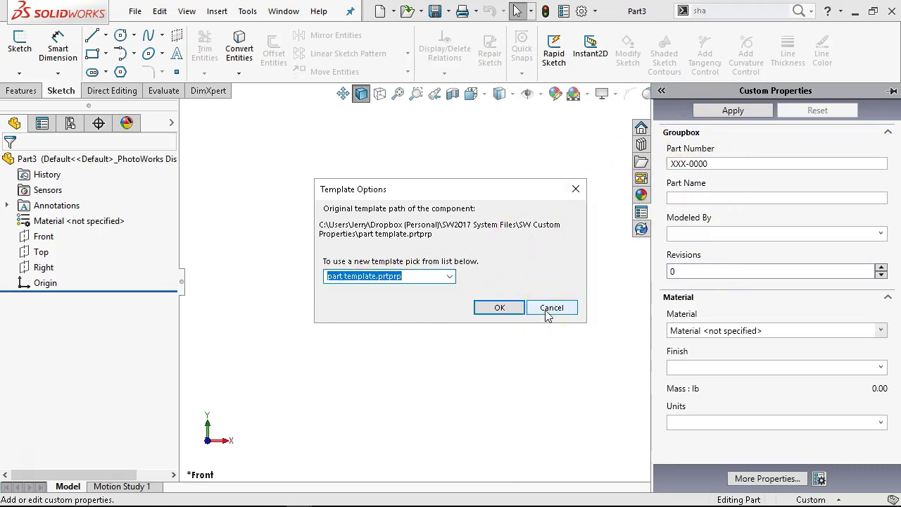
pyautogui.click(549, 315)
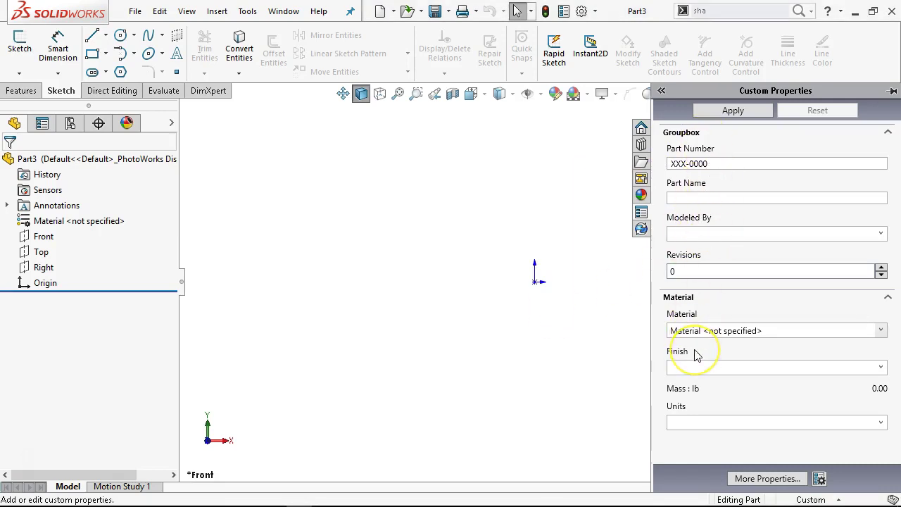
# Fill in the part's custom properties with part name Flange, modeled by JL and revision 1
pyautogui.click(727, 162)
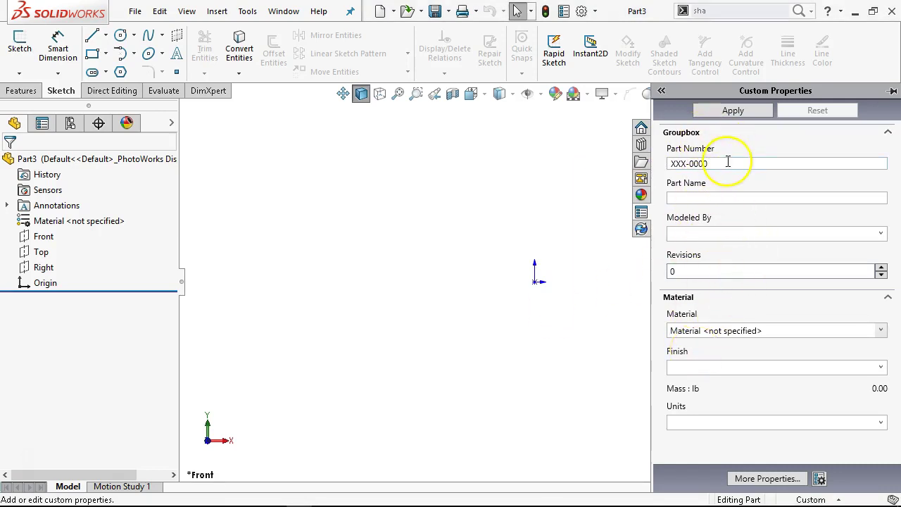
pyautogui.click(723, 181)
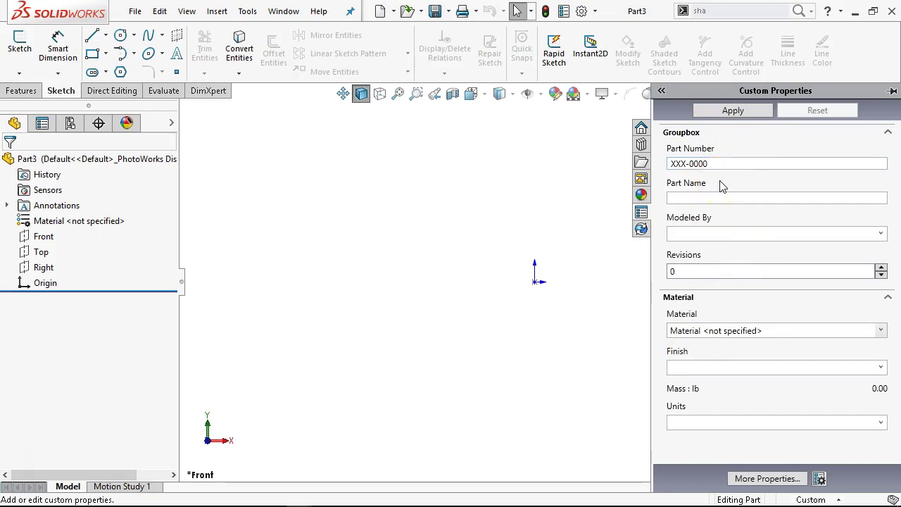
pyautogui.click(748, 198)
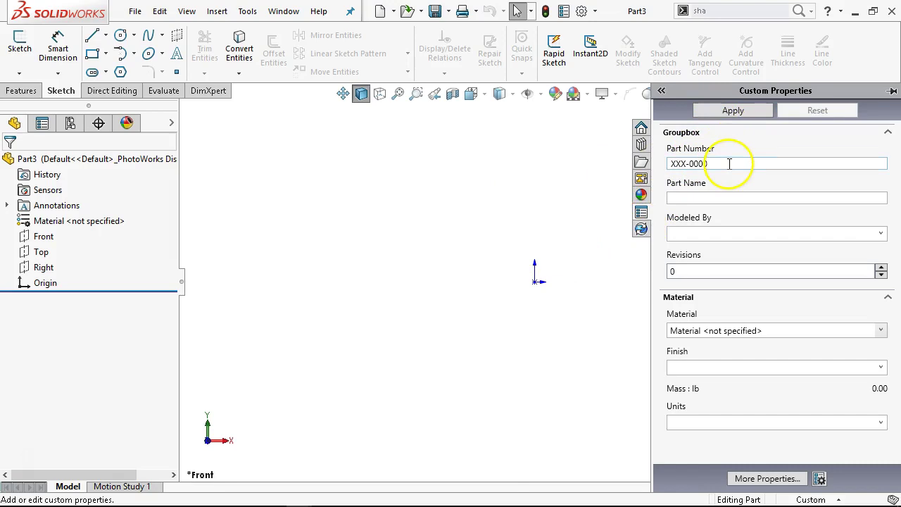
pyautogui.click(728, 197)
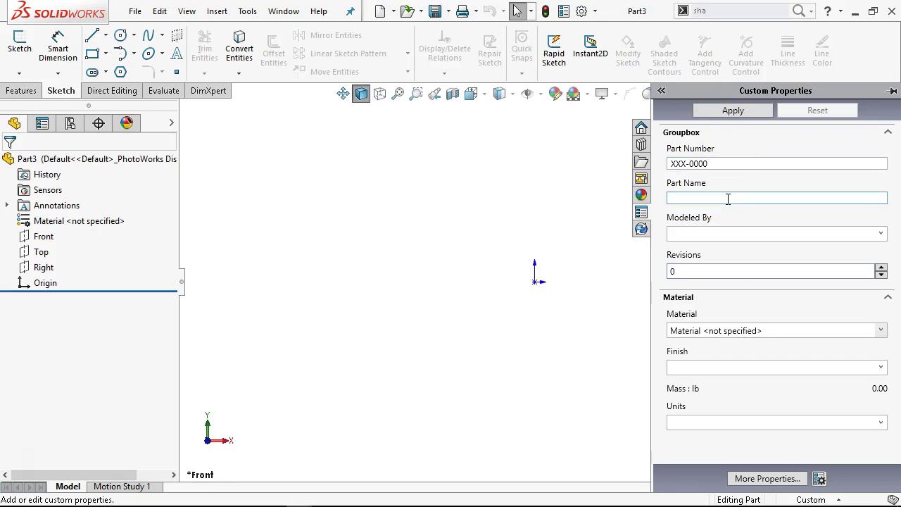
pyautogui.write('Flange')
pyautogui.click(795, 233)
pyautogui.click(880, 234)
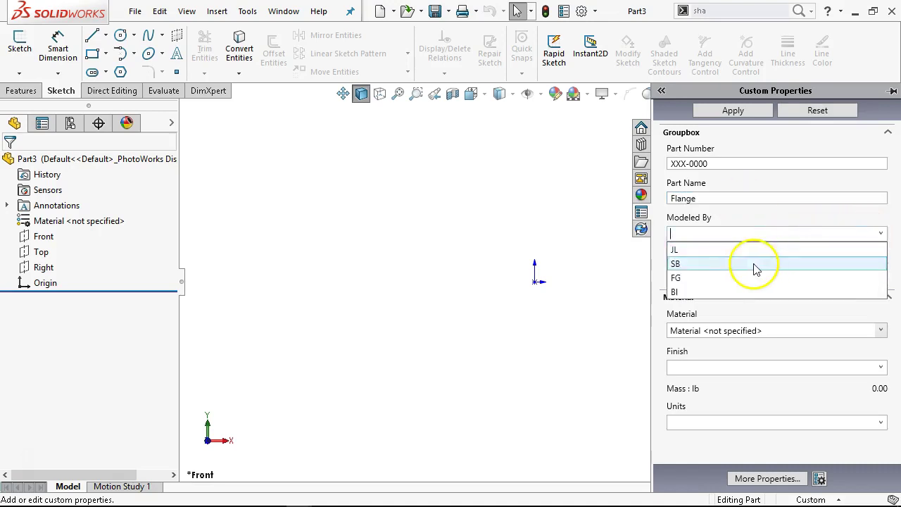
pyautogui.click(738, 249)
pyautogui.click(880, 268)
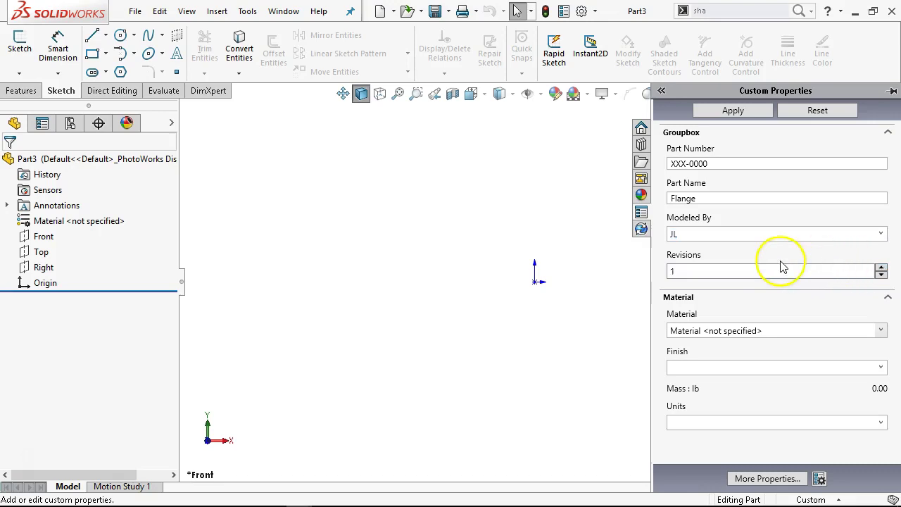
# Assign 6061 Alloy as the part's material and save the pending custom property changes
pyautogui.click(880, 331)
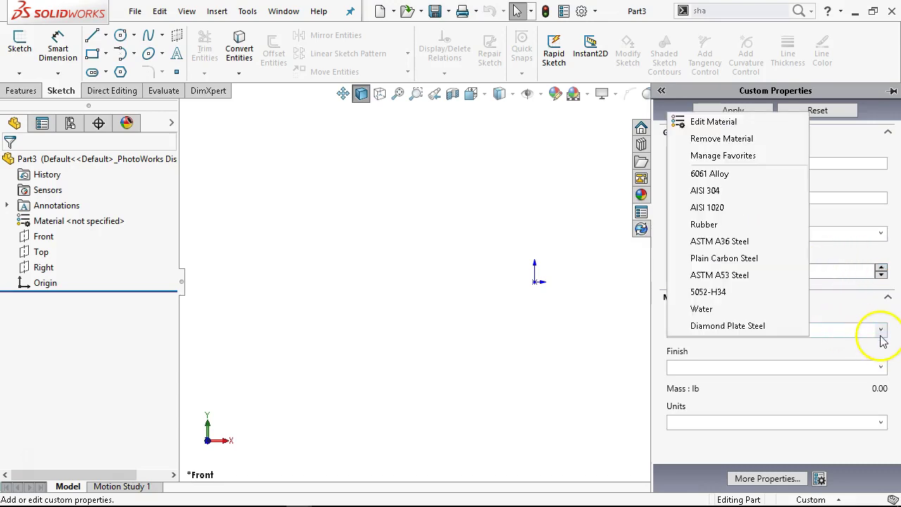
pyautogui.click(723, 176)
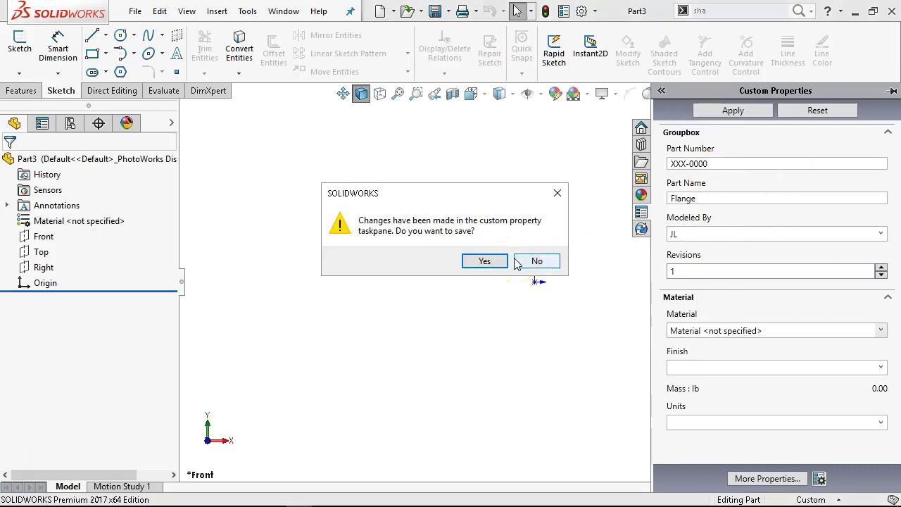
pyautogui.click(445, 260)
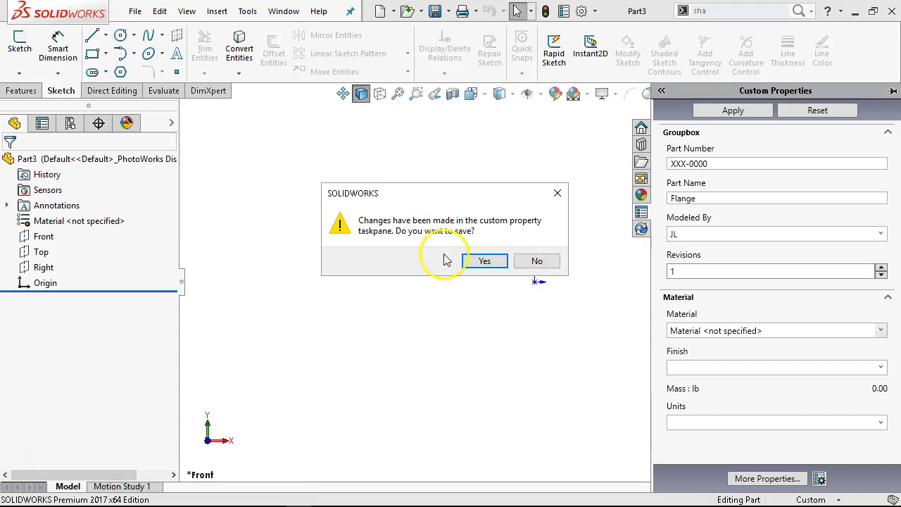
pyautogui.click(487, 262)
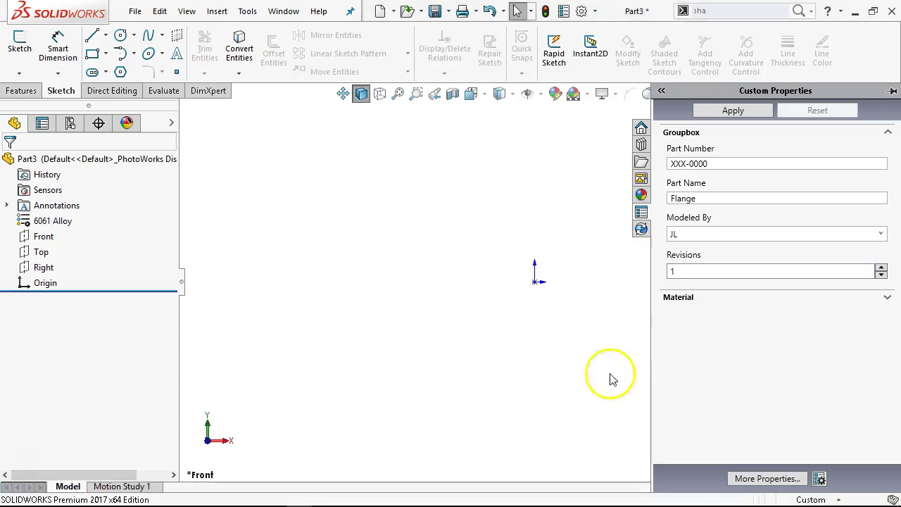
# In the Material group, set the finish to RAW/NONE and the units to lbs, and apply the custom properties
pyautogui.click(887, 297)
pyautogui.click(880, 367)
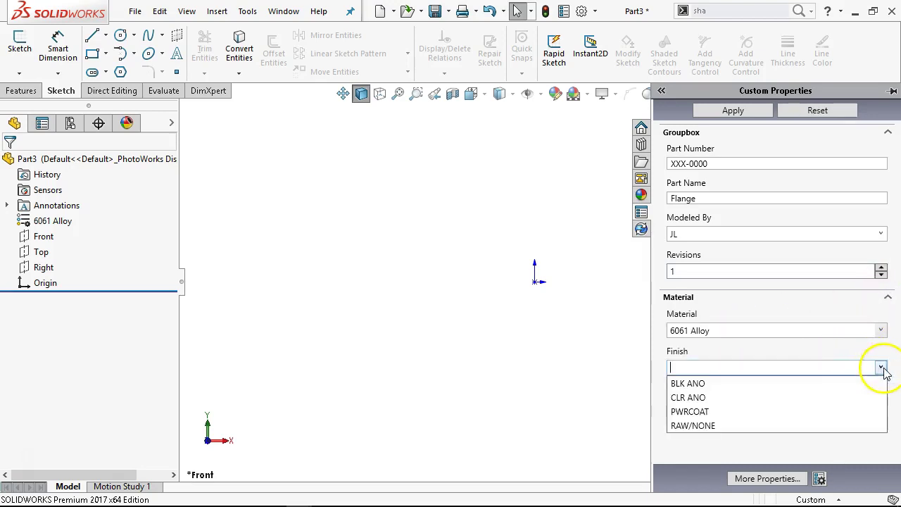
pyautogui.click(740, 426)
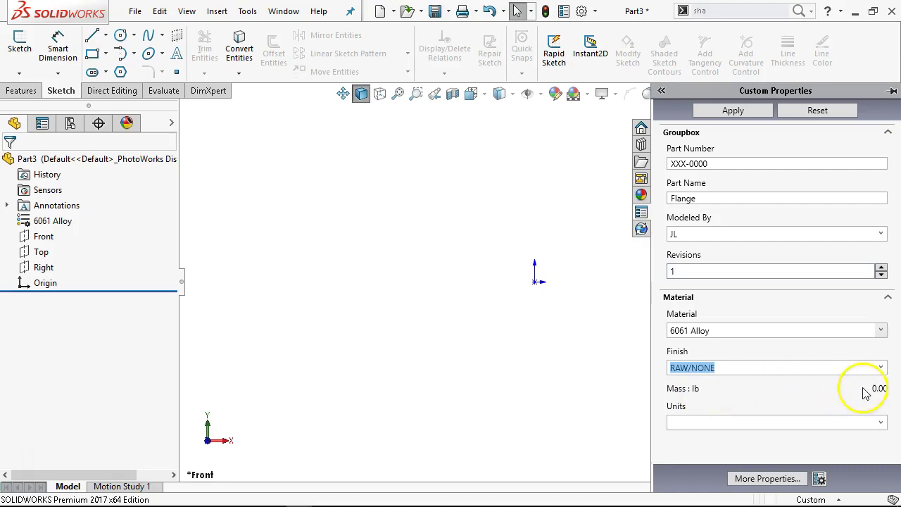
pyautogui.click(879, 422)
pyautogui.click(748, 441)
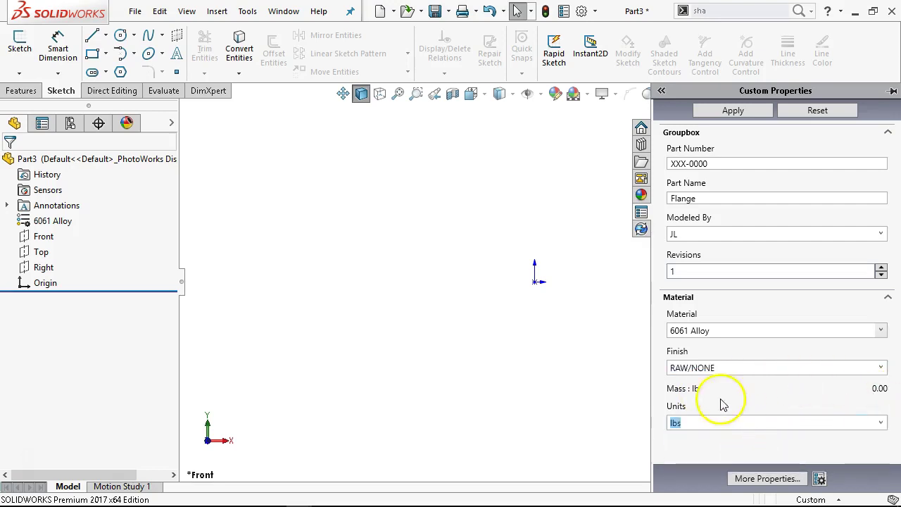
pyautogui.click(718, 116)
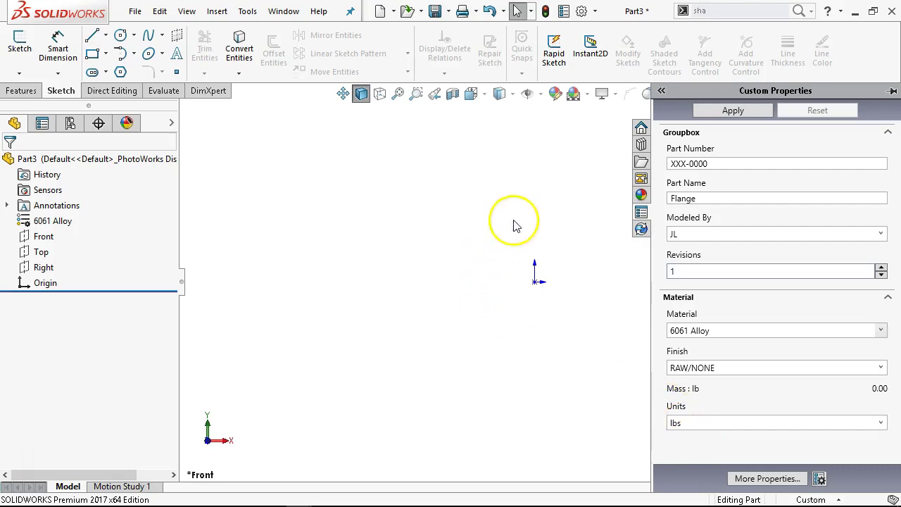
pyautogui.click(732, 113)
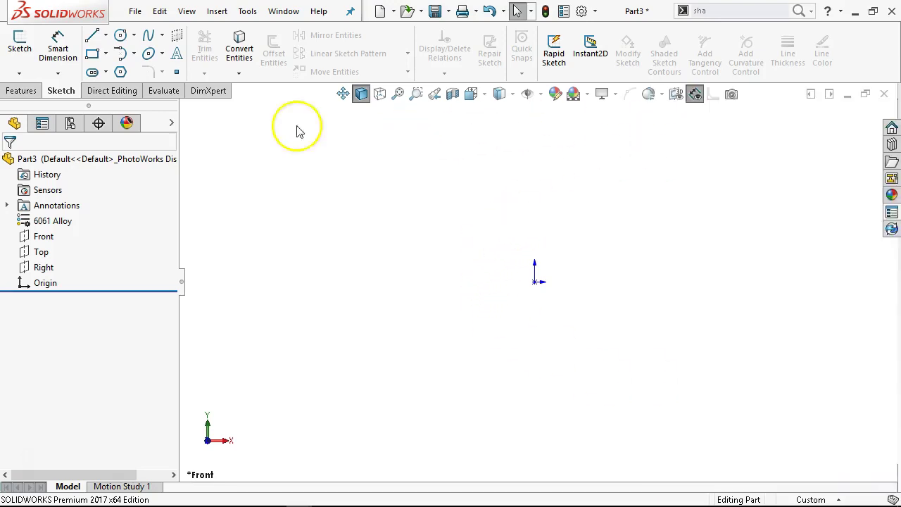
# Examine the part's custom and configuration-specific file properties, and leave the summary information without changes
pyautogui.click(134, 12)
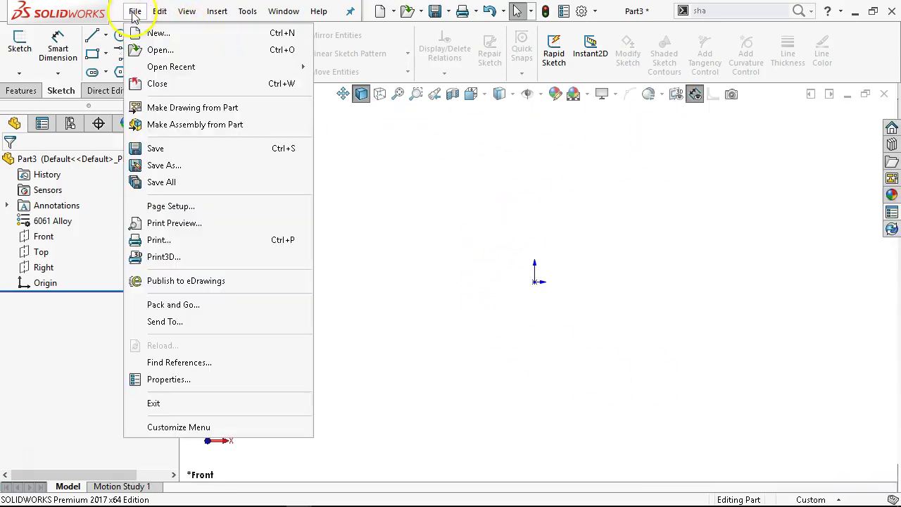
pyautogui.click(165, 380)
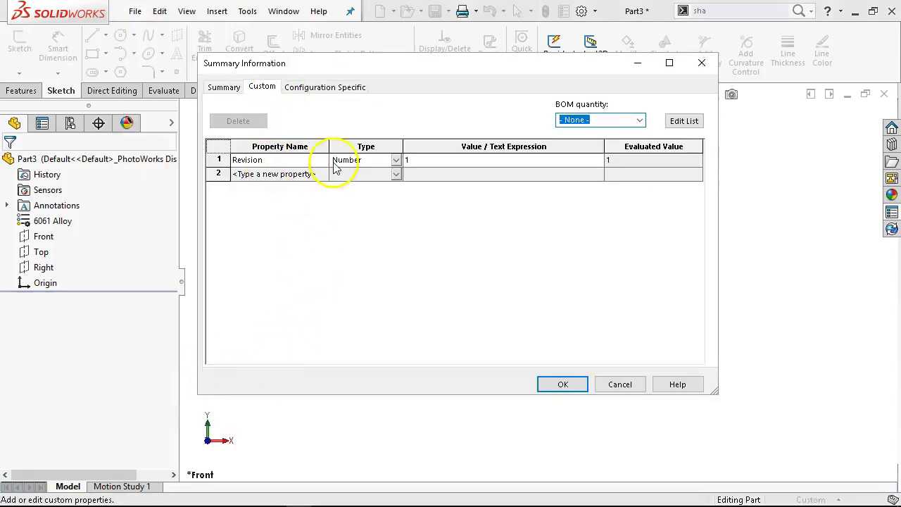
pyautogui.click(331, 87)
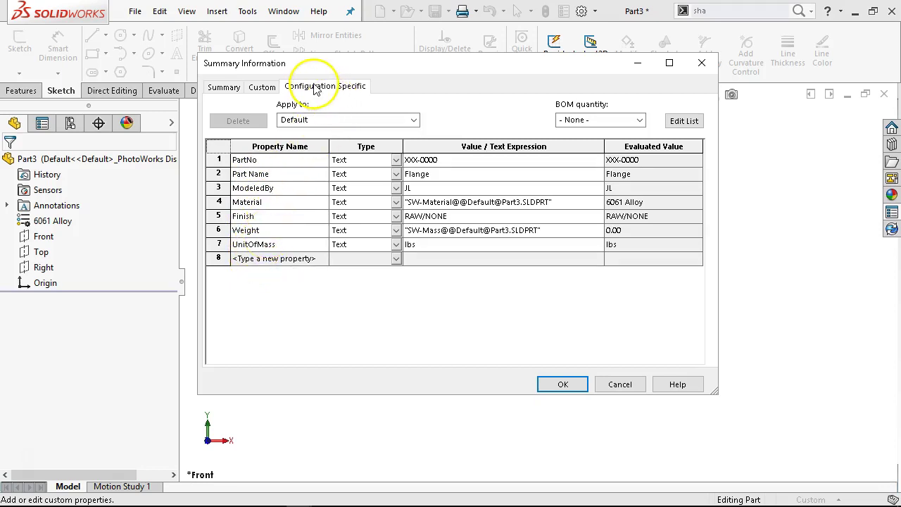
pyautogui.click(261, 86)
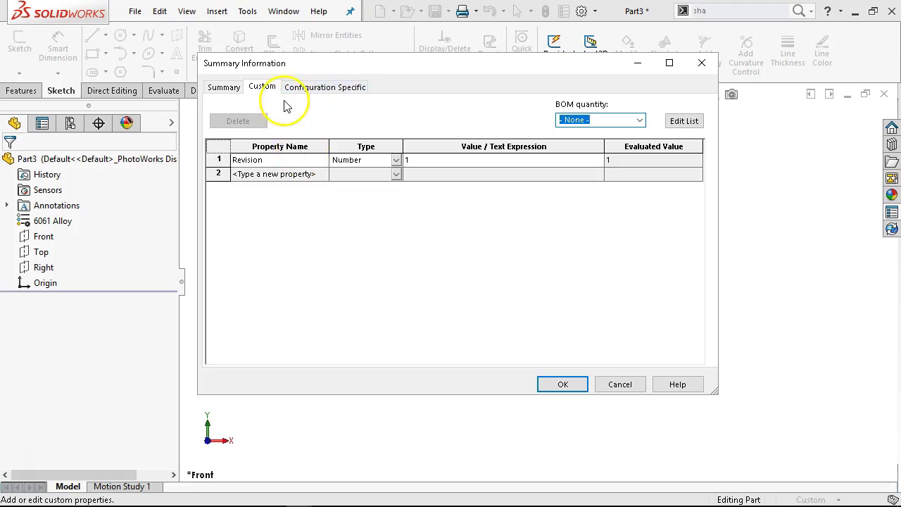
pyautogui.click(308, 88)
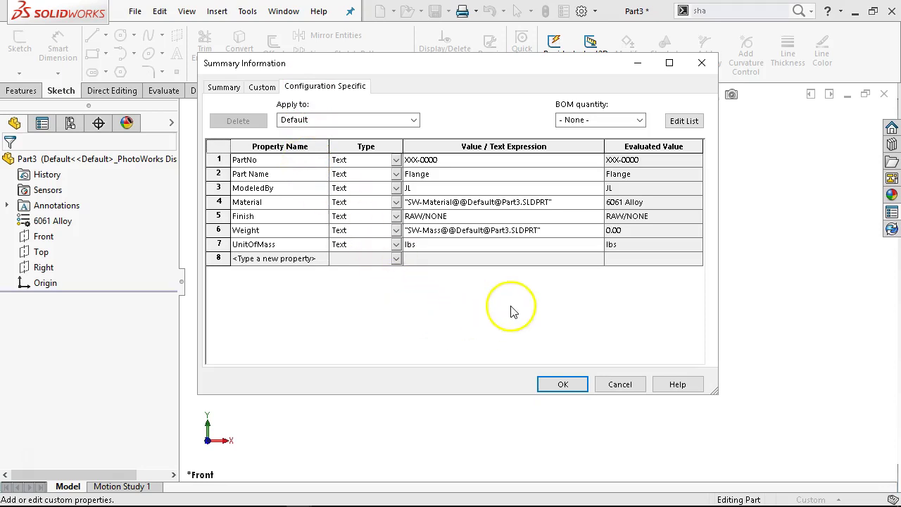
pyautogui.click(620, 385)
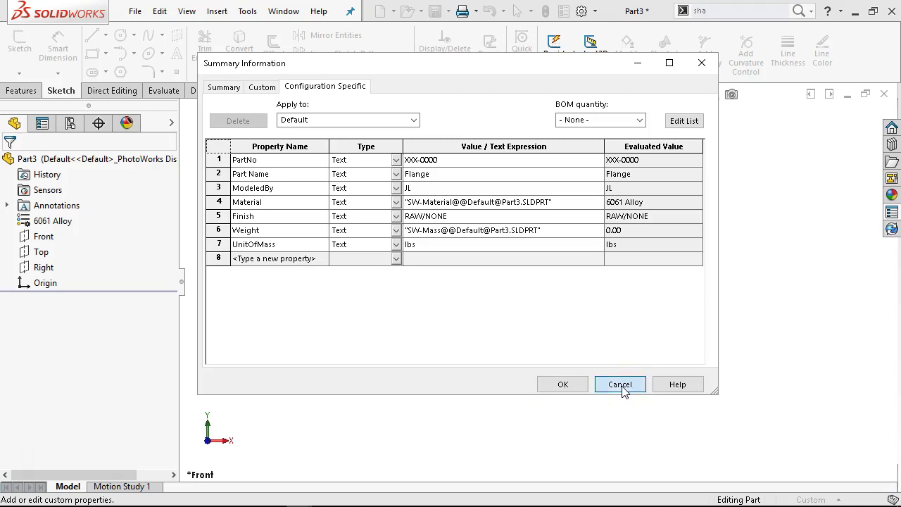
# Close the part and the open drawing without saving either document
pyautogui.click(884, 97)
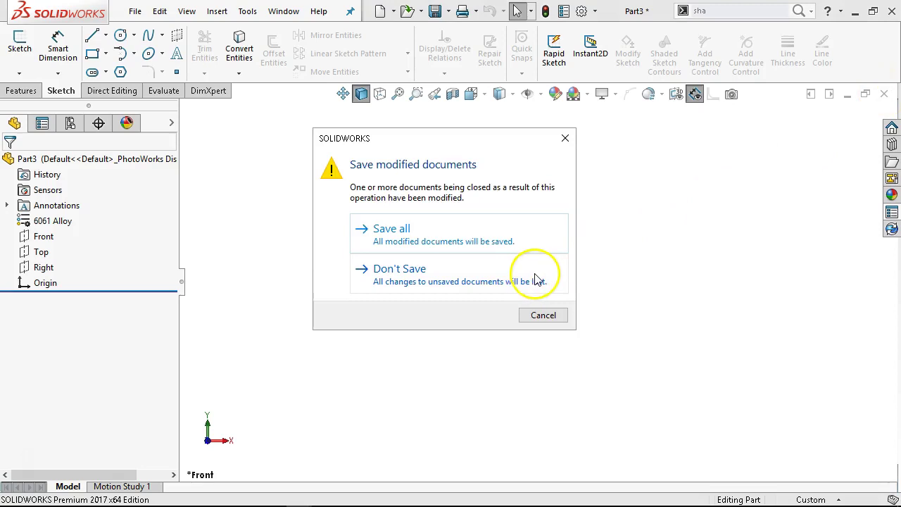
pyautogui.click(544, 315)
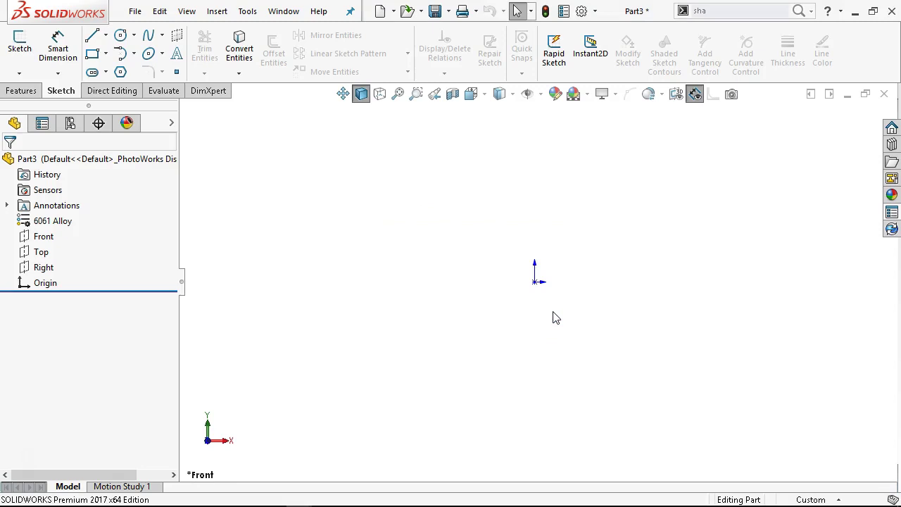
pyautogui.click(883, 94)
pyautogui.click(392, 290)
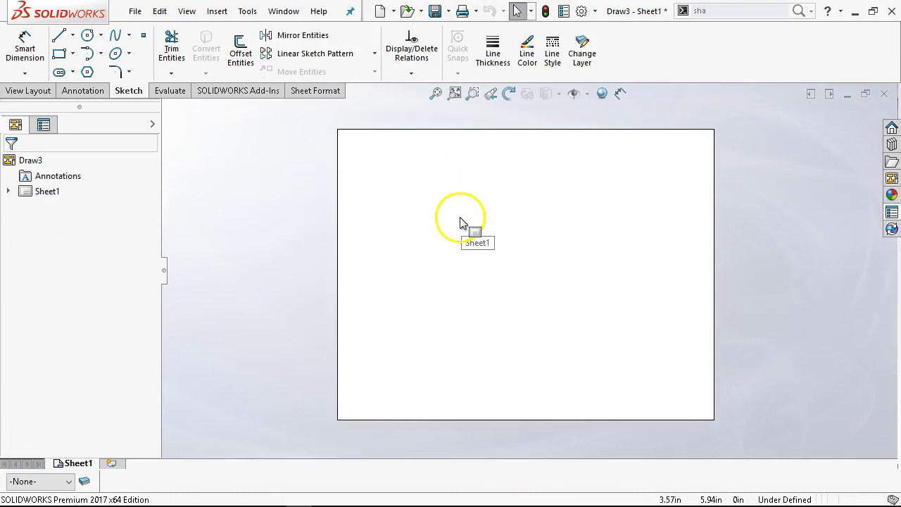
pyautogui.click(884, 94)
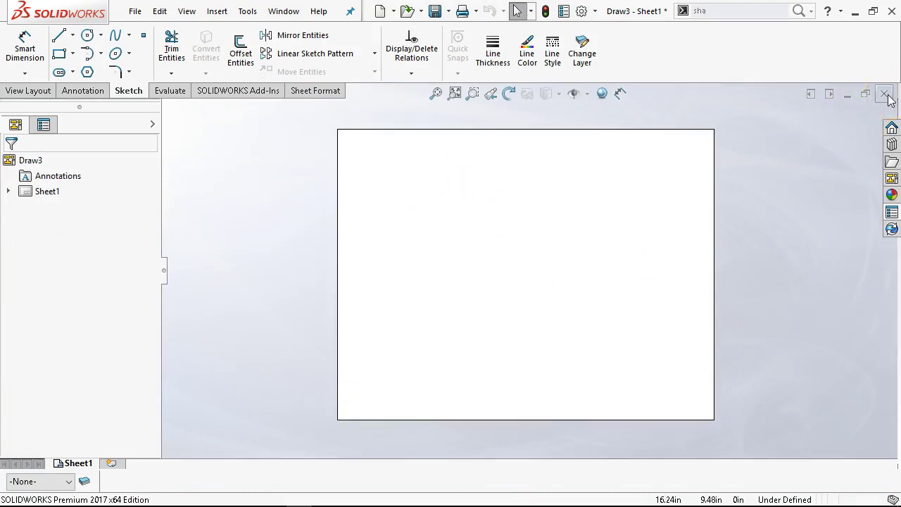
pyautogui.click(374, 282)
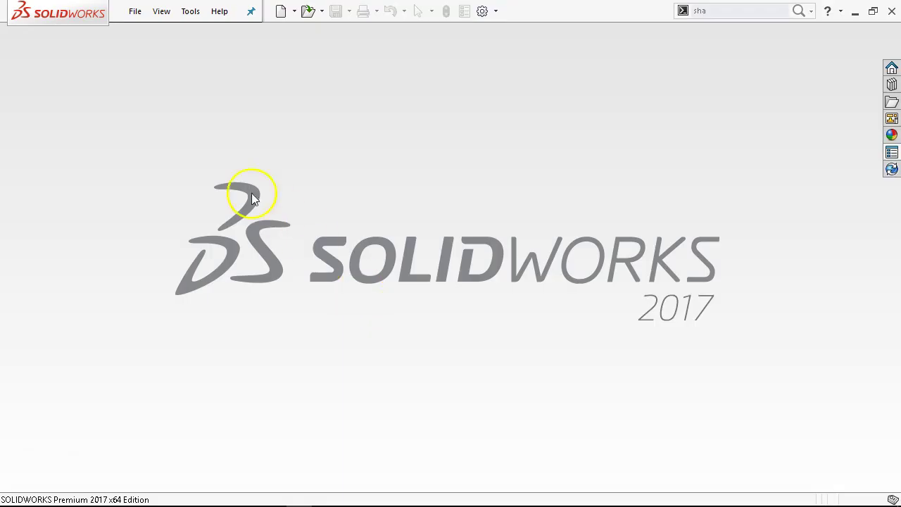
# Create a new drawing document from the Drawing template
pyautogui.click(280, 12)
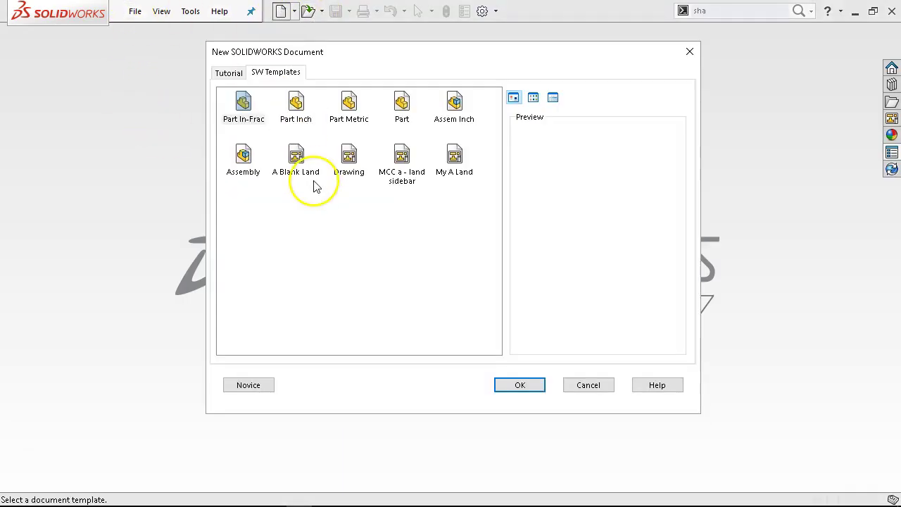
pyautogui.click(352, 174)
pyautogui.click(518, 384)
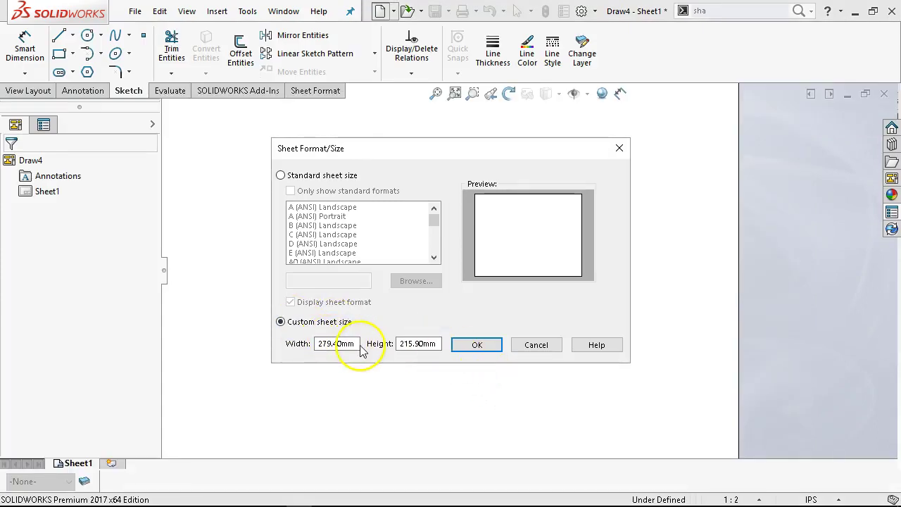
# Give the sheet a custom size 11 in wide and 8.5 in high, and accept the sheet settings
pyautogui.moveTo(354, 343); pyautogui.dragTo(295, 347)
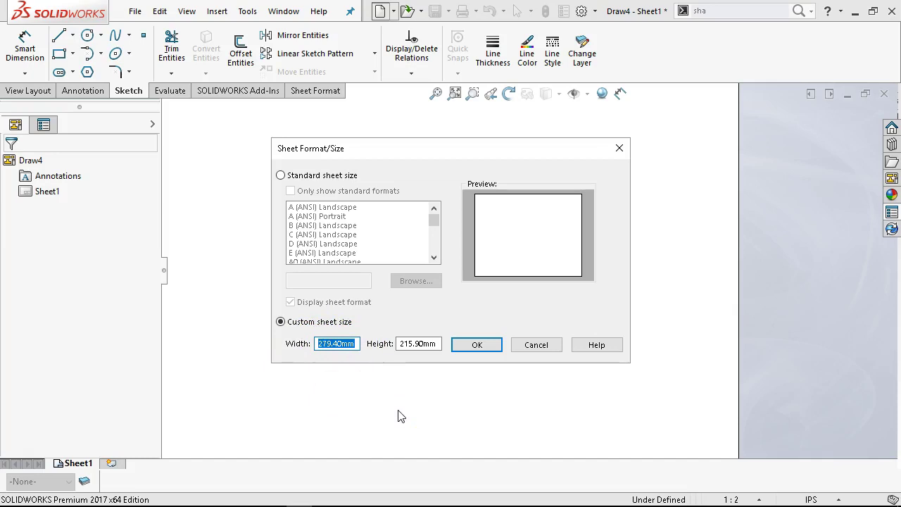
pyautogui.write('11')
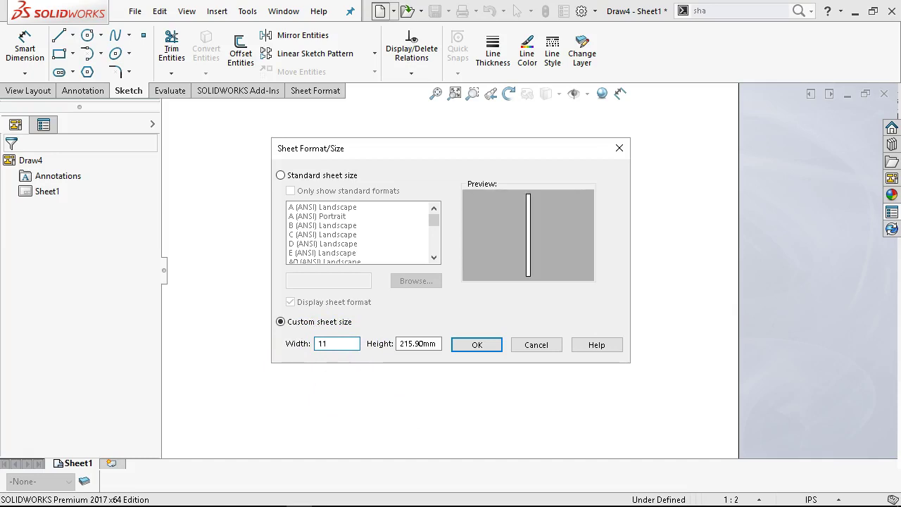
pyautogui.write('in')
pyautogui.press('Tab')
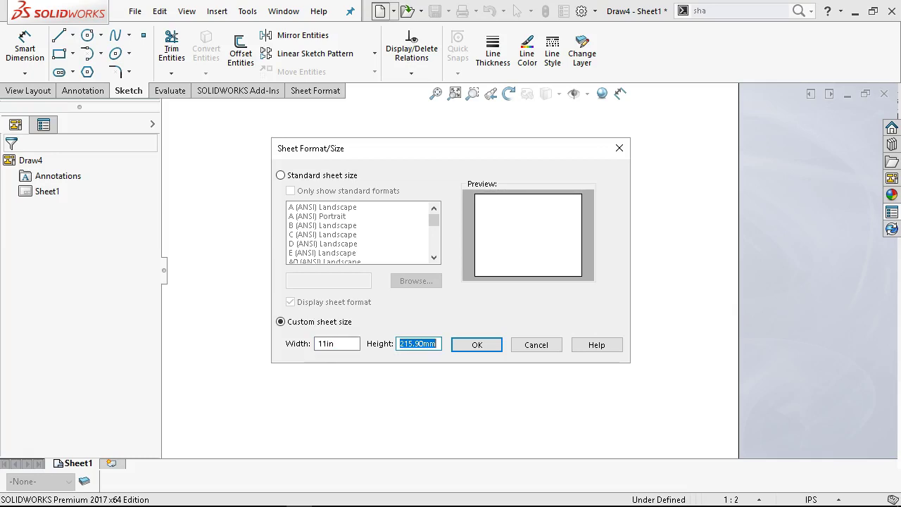
pyautogui.write('8.5')
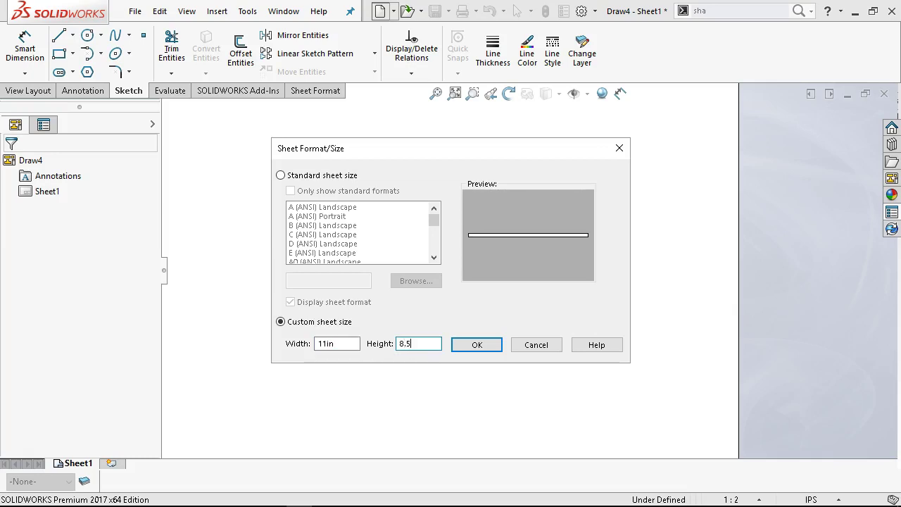
pyautogui.press('Tab')
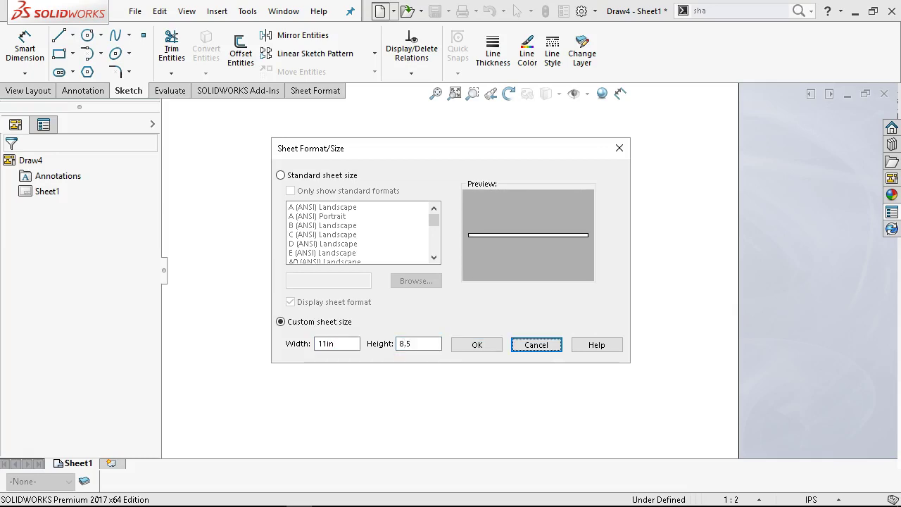
pyautogui.click(419, 345)
pyautogui.write('in')
pyautogui.press('Tab')
pyautogui.click(469, 347)
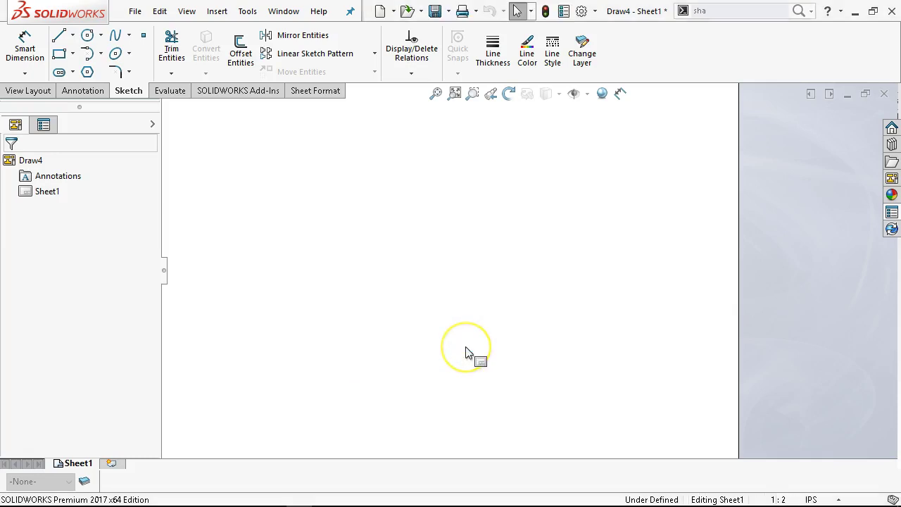
# Switch the drawing sheet to sheet format editing
pyautogui.scroll(4, 636, 314)
pyautogui.scroll(-2, 605, 218)
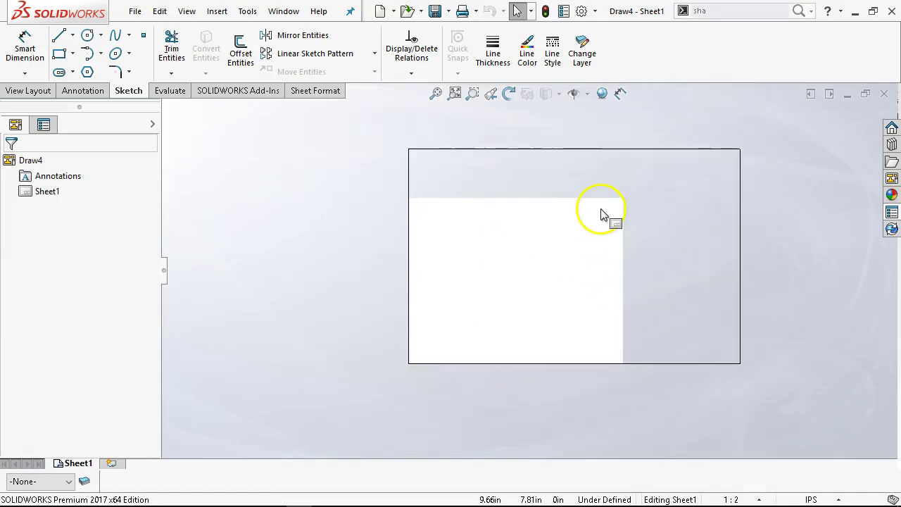
pyautogui.rightClick(552, 241)
pyautogui.click(584, 273)
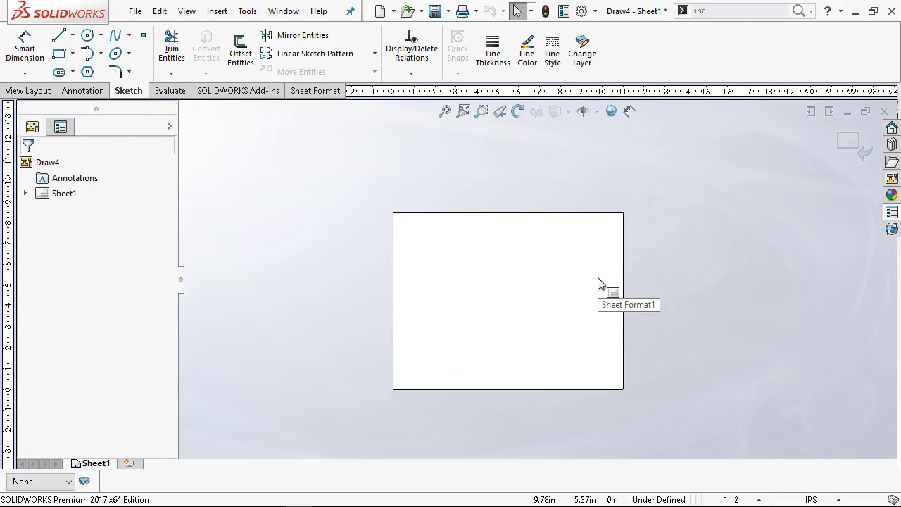
# Sketch a corner rectangle about 9.7 in wide and 7 in high inside the sheet edges as a border
pyautogui.middleClick(465, 317)
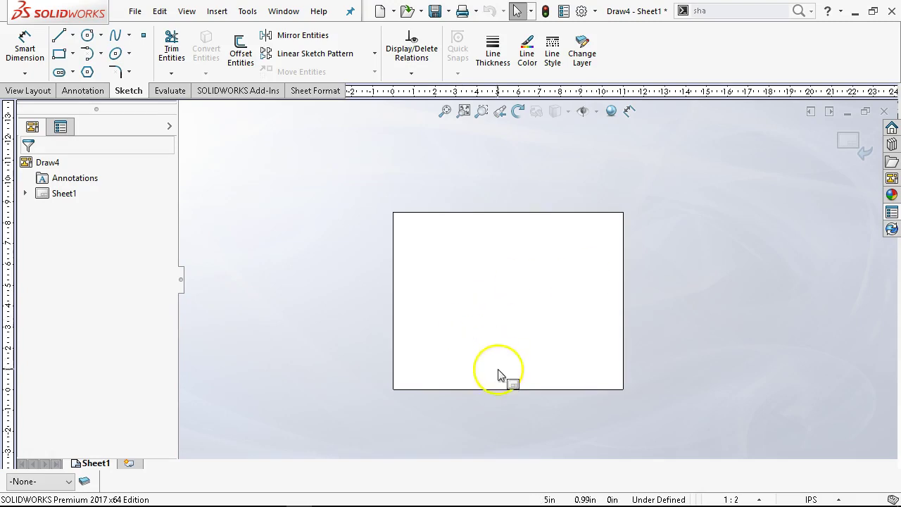
pyautogui.scroll(-1, 544, 295)
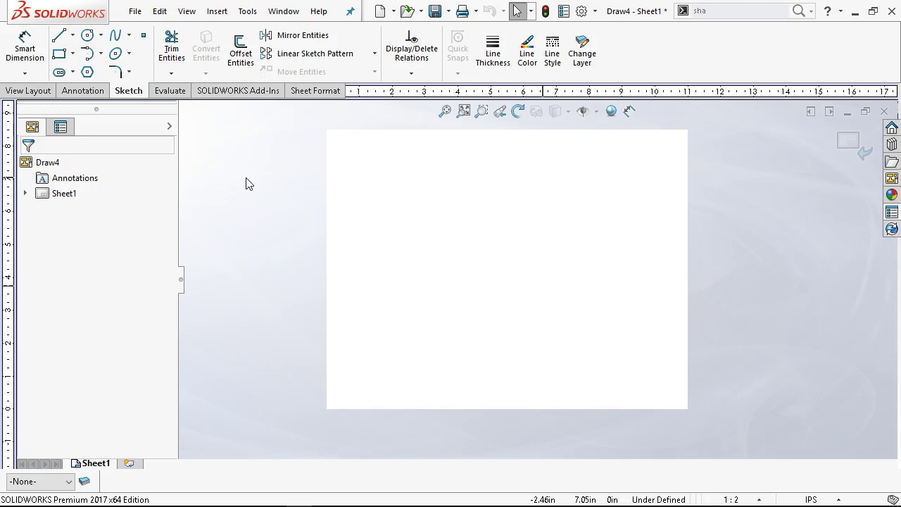
pyautogui.click(59, 54)
pyautogui.click(354, 153)
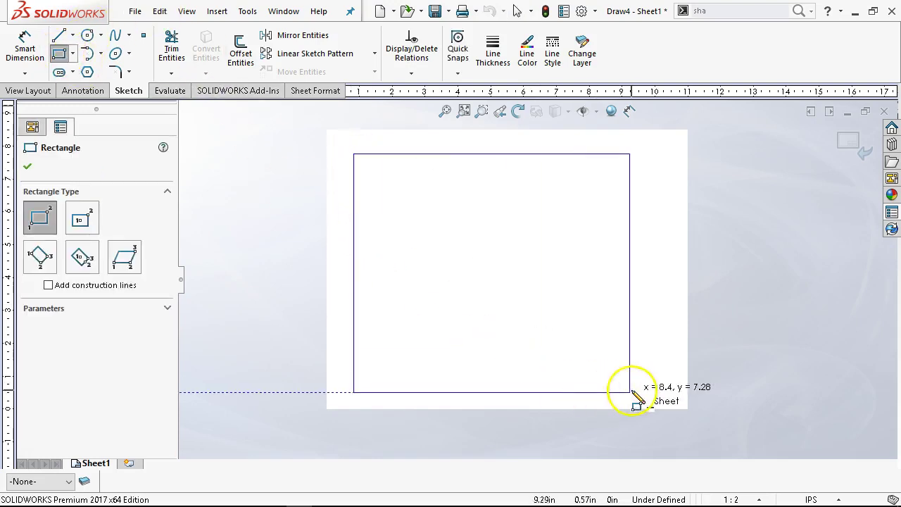
pyautogui.click(670, 383)
pyautogui.rightClick(584, 287)
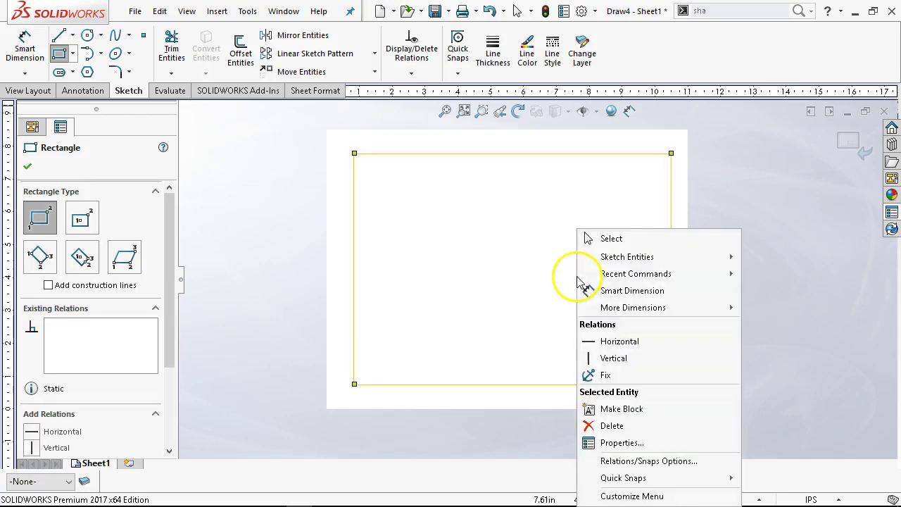
pyautogui.click(611, 238)
pyautogui.click(570, 211)
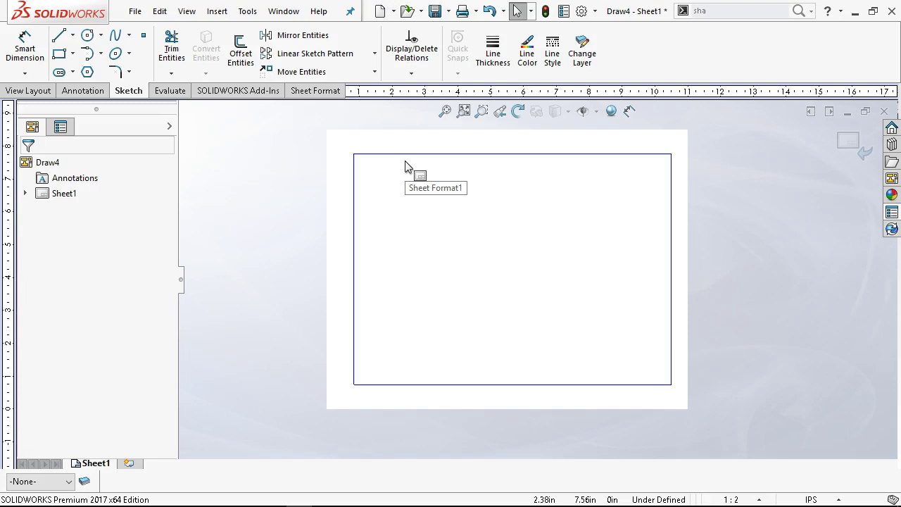
pyautogui.click(471, 176)
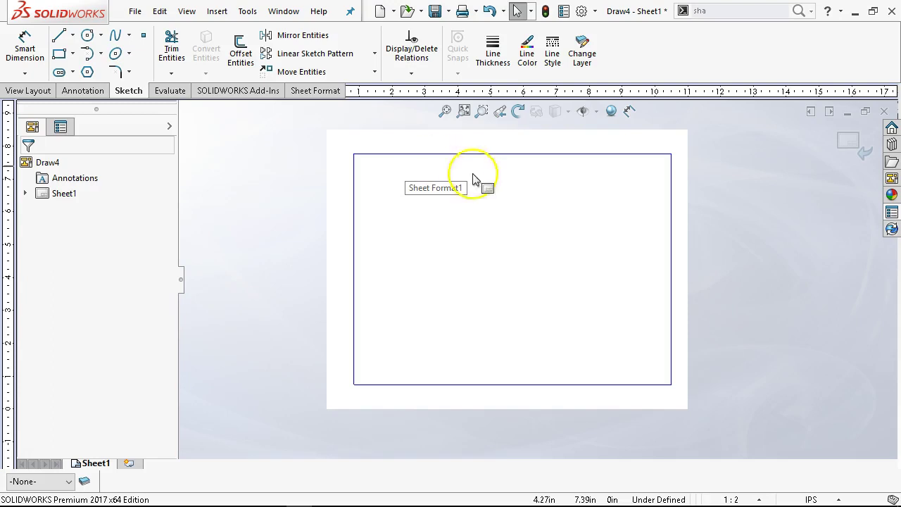
# Position the border rectangle's lower-left corner at X 0.3 in and Y 0.3 in
pyautogui.click(355, 385)
pyautogui.click(160, 373)
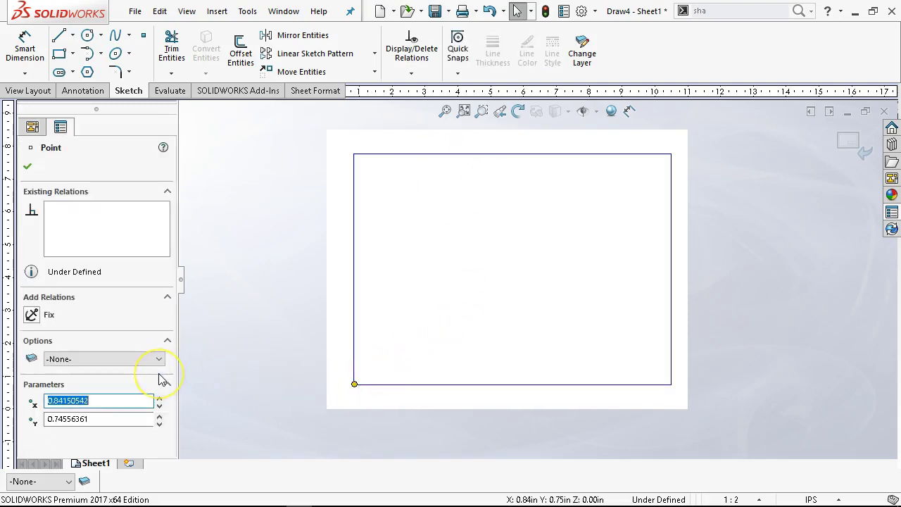
pyautogui.write('.')
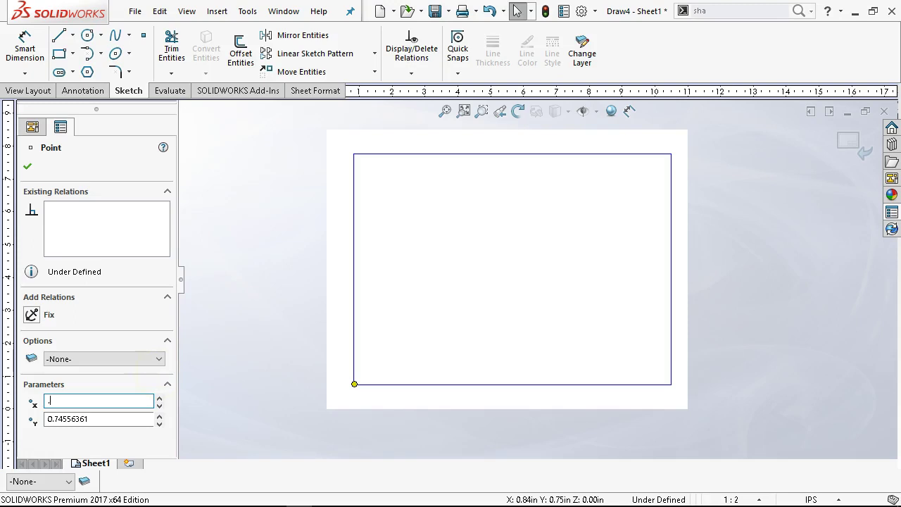
pyautogui.write('3')
pyautogui.press('Tab')
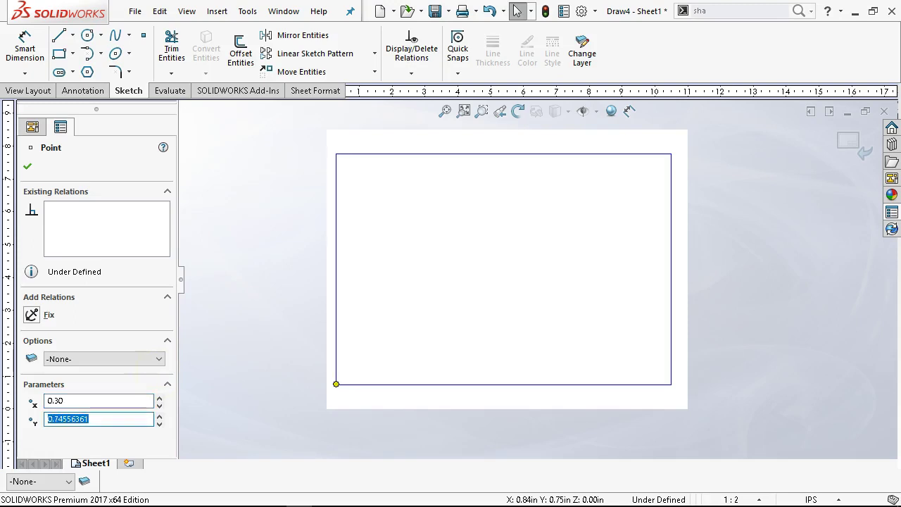
pyautogui.write('.3')
pyautogui.press('Tab')
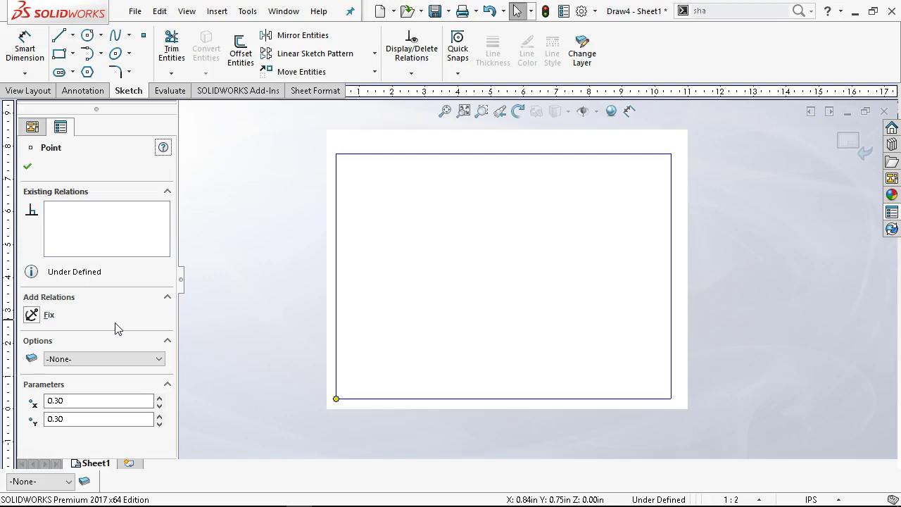
# Add a Fix relation to the border's lower-left corner point and deselect it
pyautogui.click(161, 299)
pyautogui.click(116, 291)
pyautogui.click(33, 314)
pyautogui.click(167, 322)
pyautogui.click(346, 287)
pyautogui.click(369, 290)
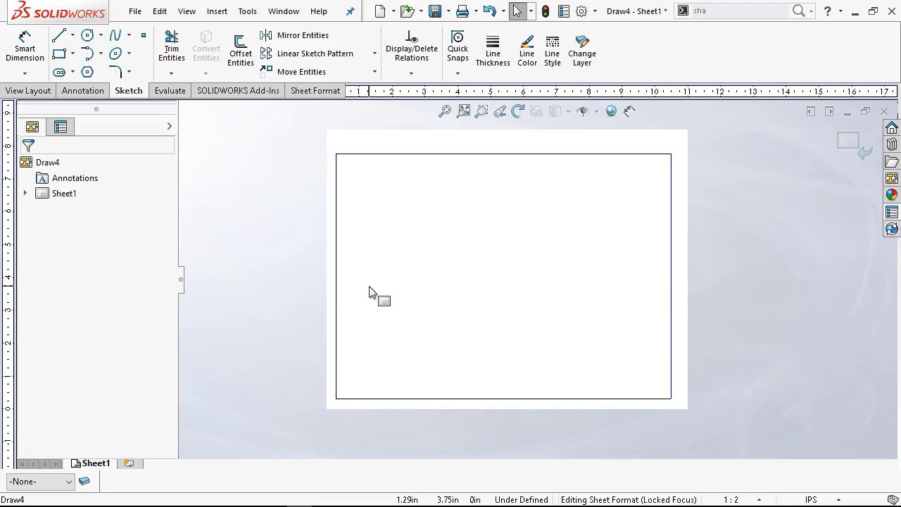
# Set the border's upper-left corner Y coordinate to 8.20 in and add a Fix relation to that point
pyautogui.click(335, 153)
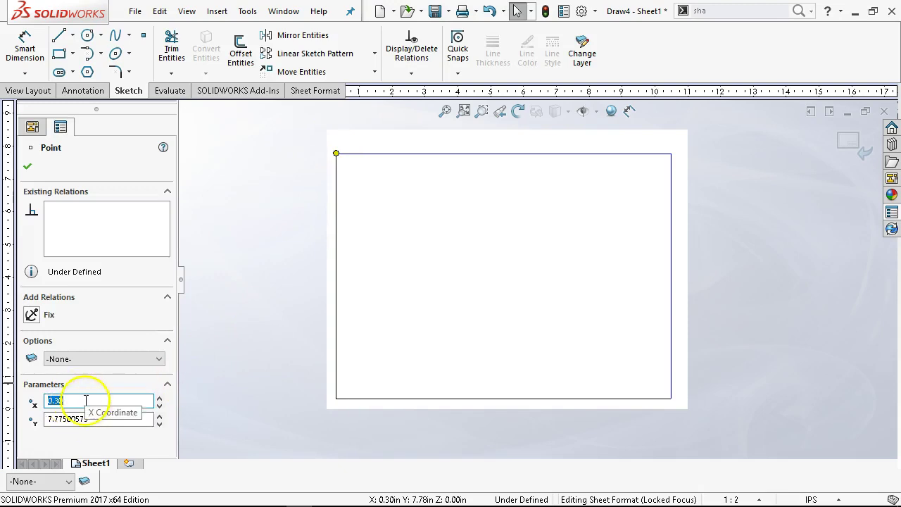
pyautogui.click(97, 420)
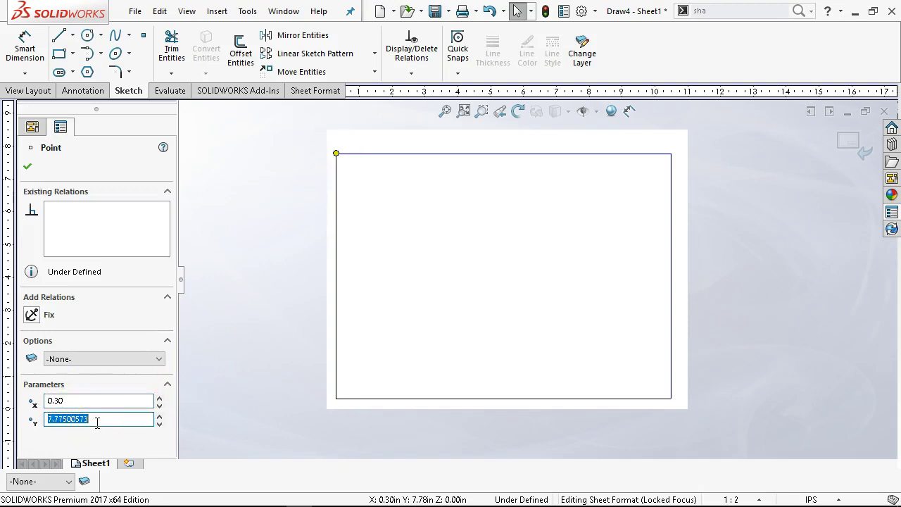
pyautogui.write('8.20')
pyautogui.press('Return')
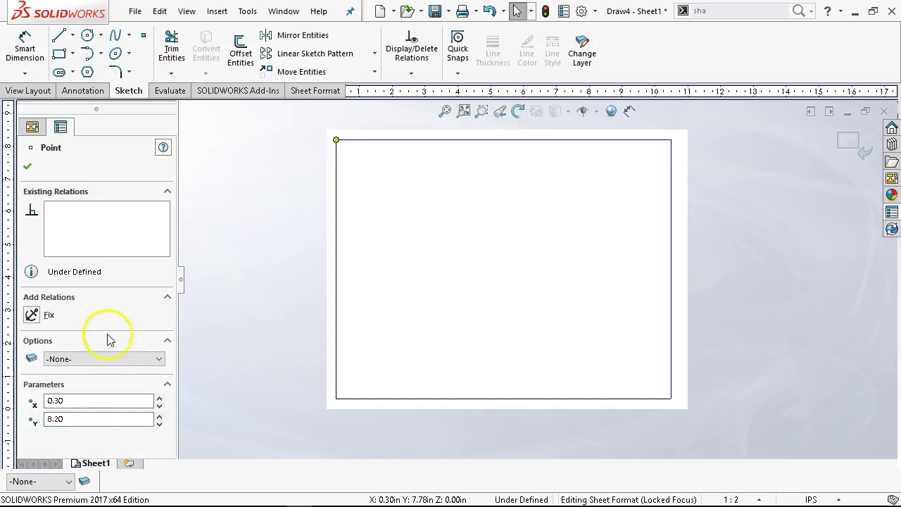
pyautogui.click(31, 315)
pyautogui.click(418, 221)
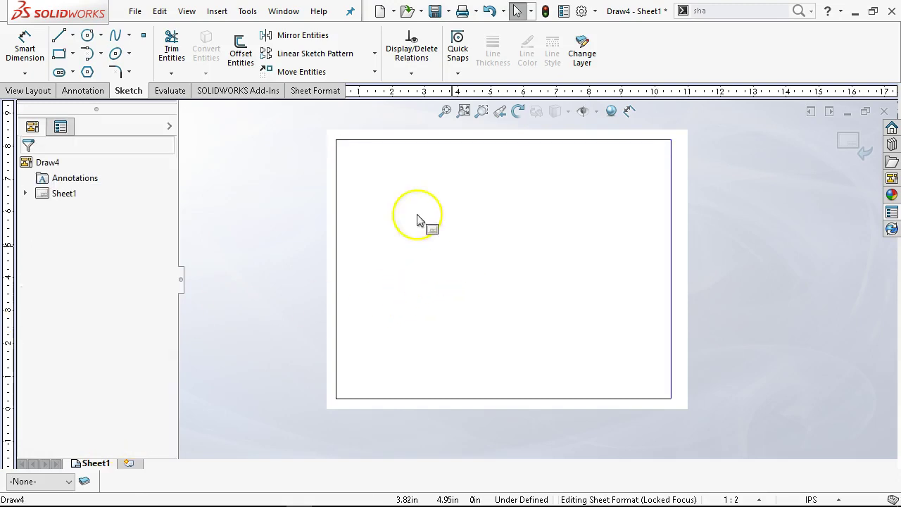
# Add a Smart Dimension to the border's bottom edge, placed inside the rectangle, and enter a length of 10.2 in
pyautogui.click(24, 44)
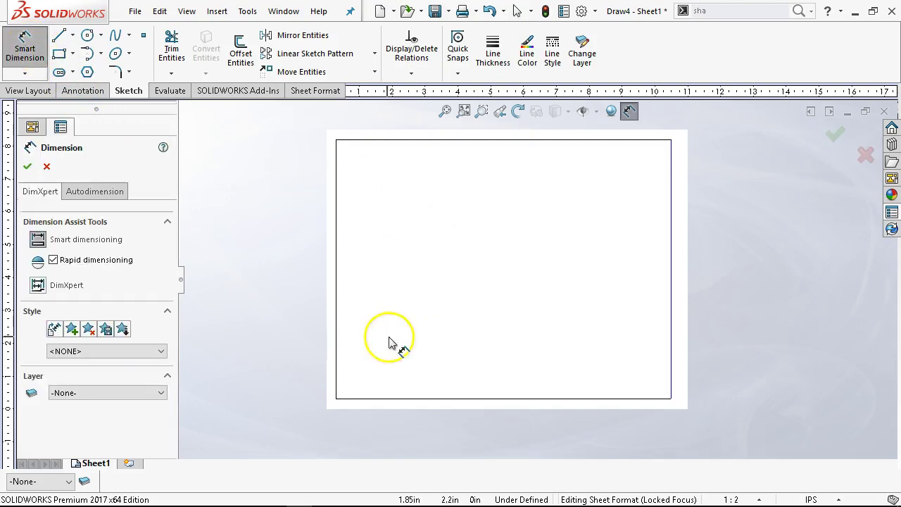
pyautogui.click(430, 398)
pyautogui.click(455, 363)
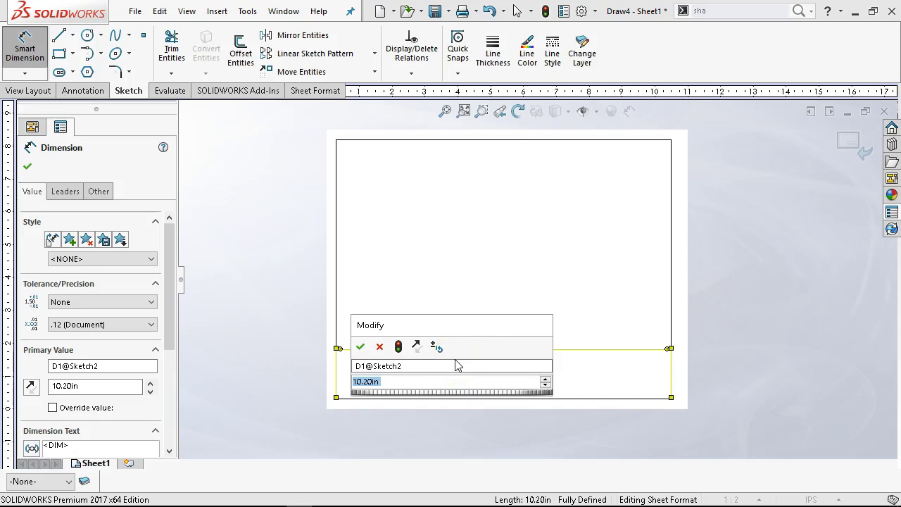
pyautogui.write('1')
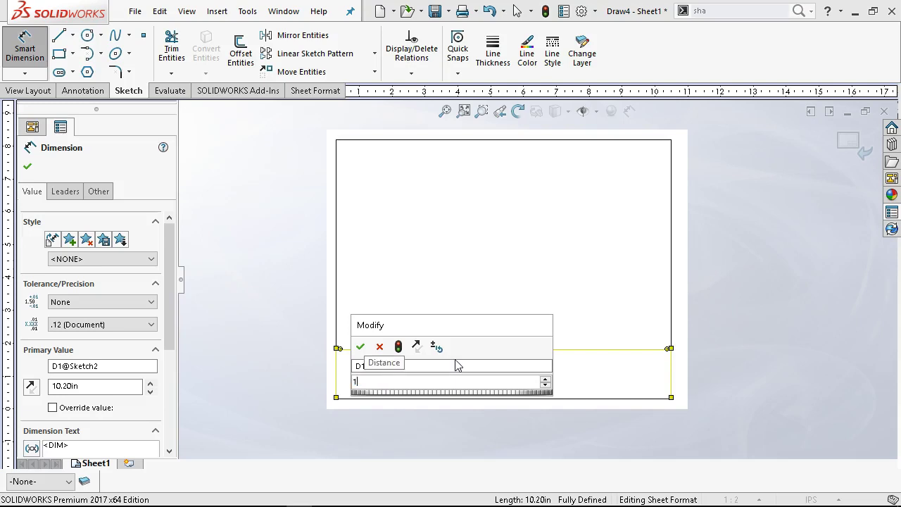
pyautogui.write('0.2')
pyautogui.press('Return')
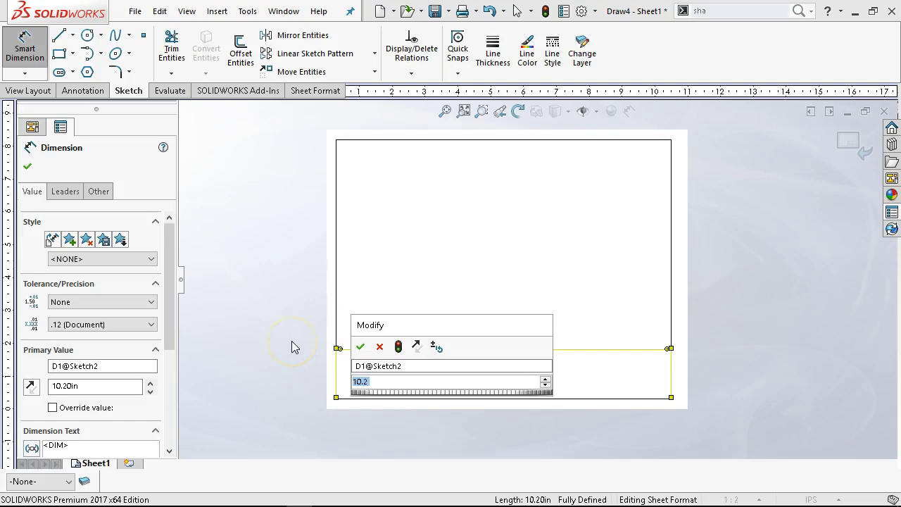
# Change the value of the border's bottom edge dimension to 10.9 in and accept it
pyautogui.click(378, 380)
pyautogui.press('BackSpace')
pyautogui.press('BackSpace')
pyautogui.press('BackSpace')
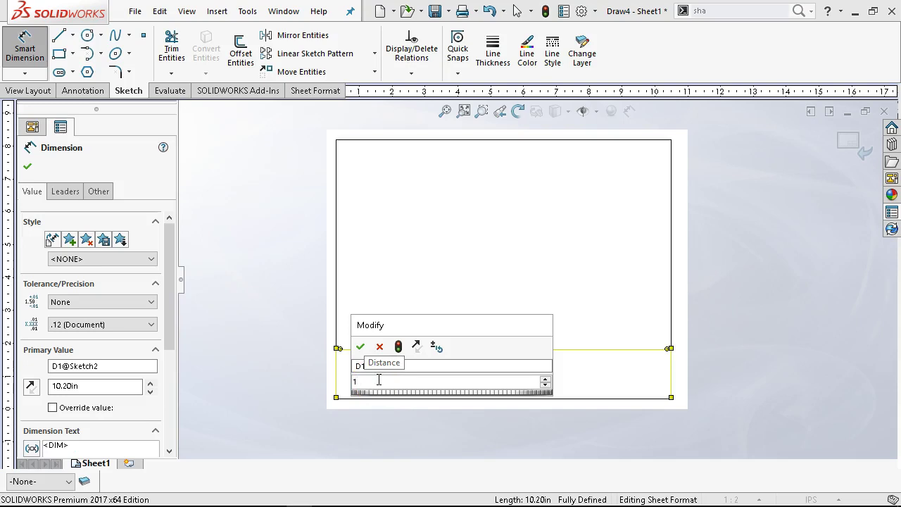
pyautogui.write('0.9')
pyautogui.doubleClick(378, 379)
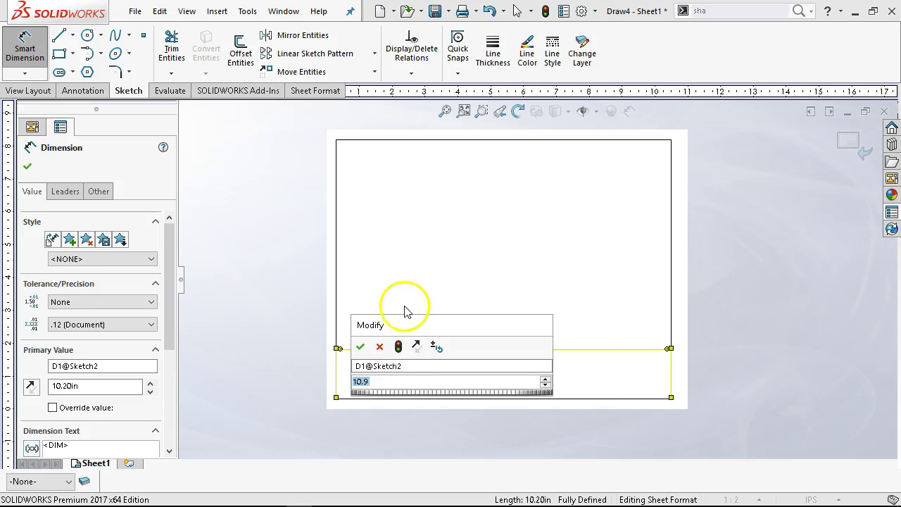
pyautogui.click(359, 346)
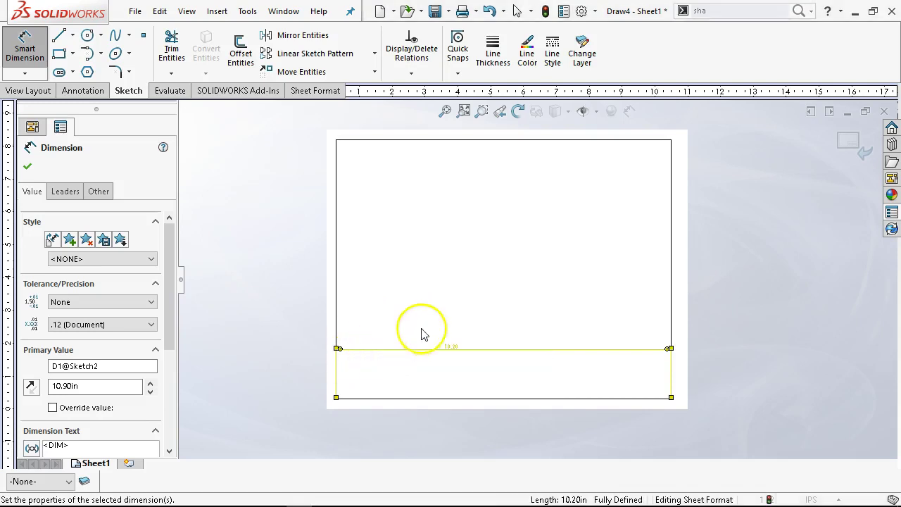
# Exit Smart Dimension and delete the 10.9 in dimension from the border's bottom edge
pyautogui.rightClick(498, 349)
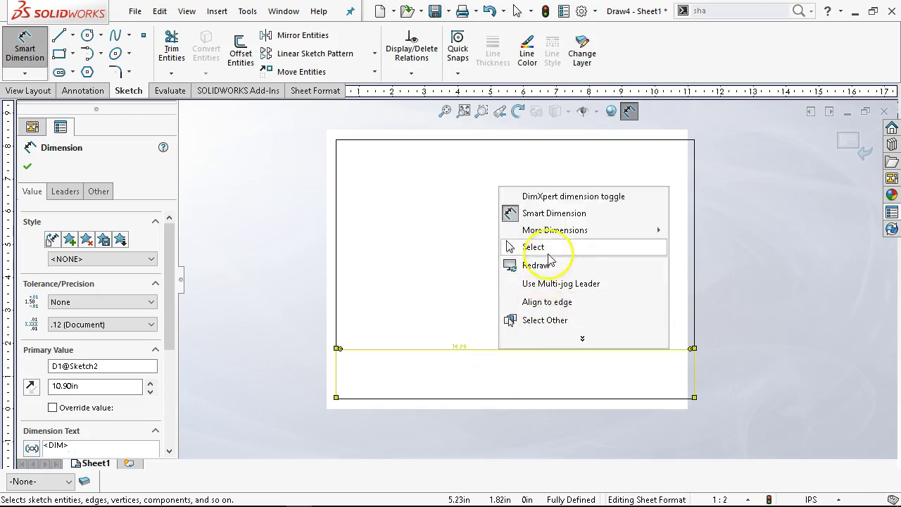
pyautogui.click(556, 337)
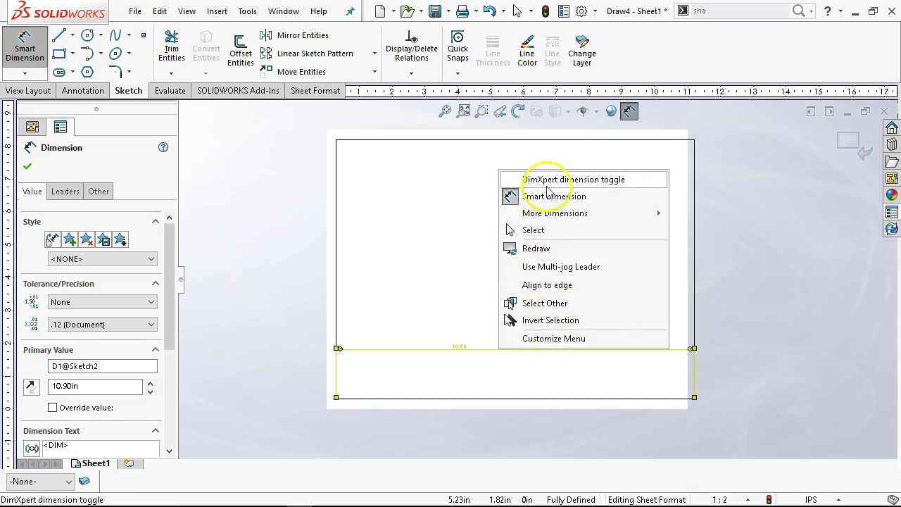
pyautogui.click(454, 274)
pyautogui.rightClick(457, 275)
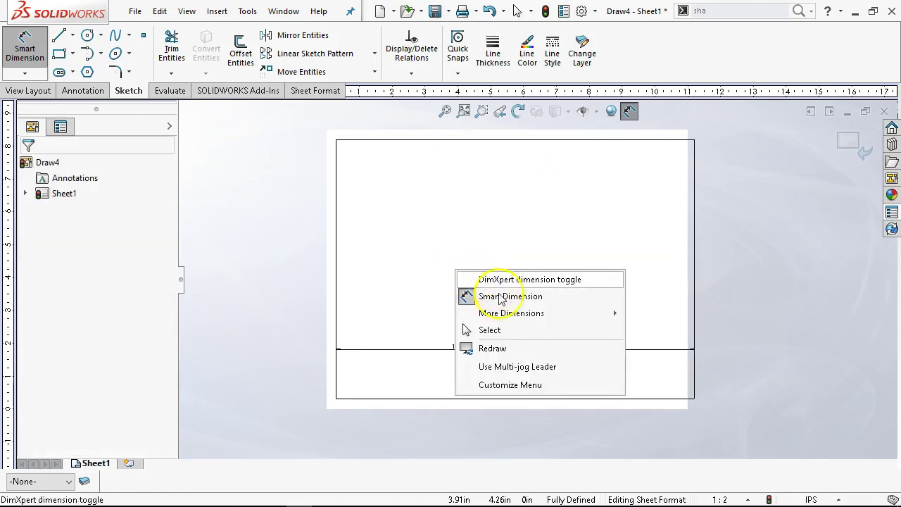
pyautogui.click(460, 328)
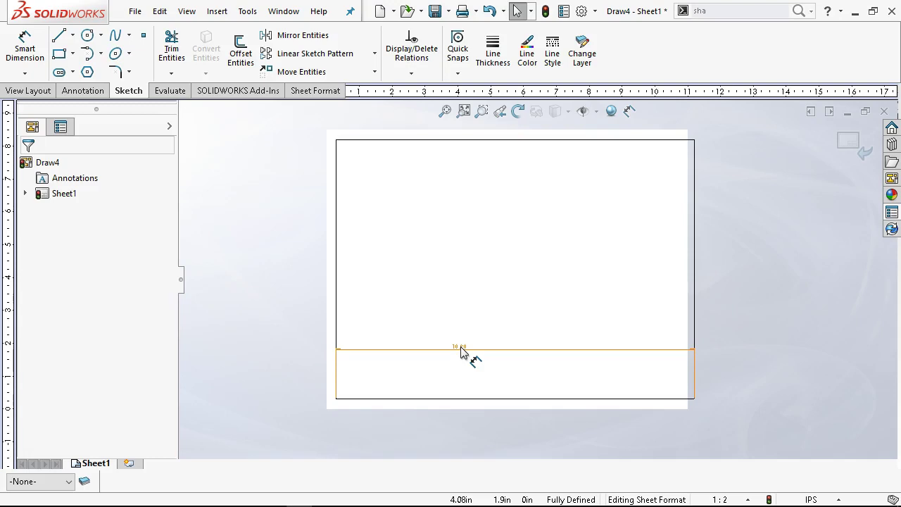
pyautogui.click(475, 353)
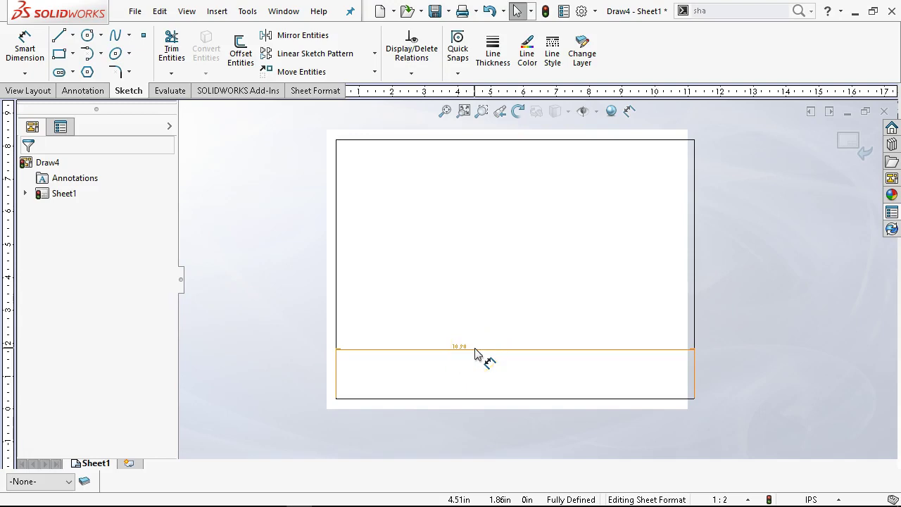
pyautogui.moveTo(476, 354)
pyautogui.mouseDown()
pyautogui.moveTo(613, 361)
pyautogui.moveTo(663, 316)
pyautogui.moveTo(513, 358)
pyautogui.moveTo(473, 350)
pyautogui.mouseUp()
pyautogui.rightClick(468, 346)
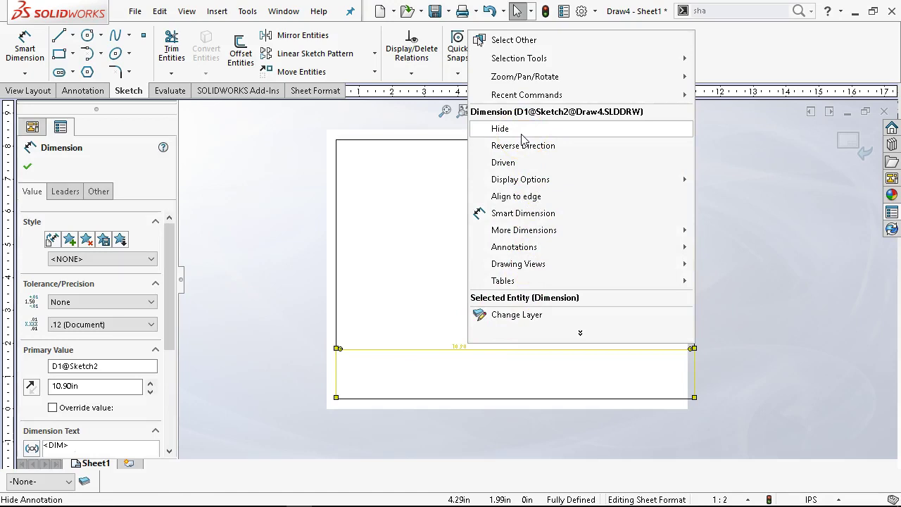
pyautogui.click(443, 182)
pyautogui.rightClick(442, 179)
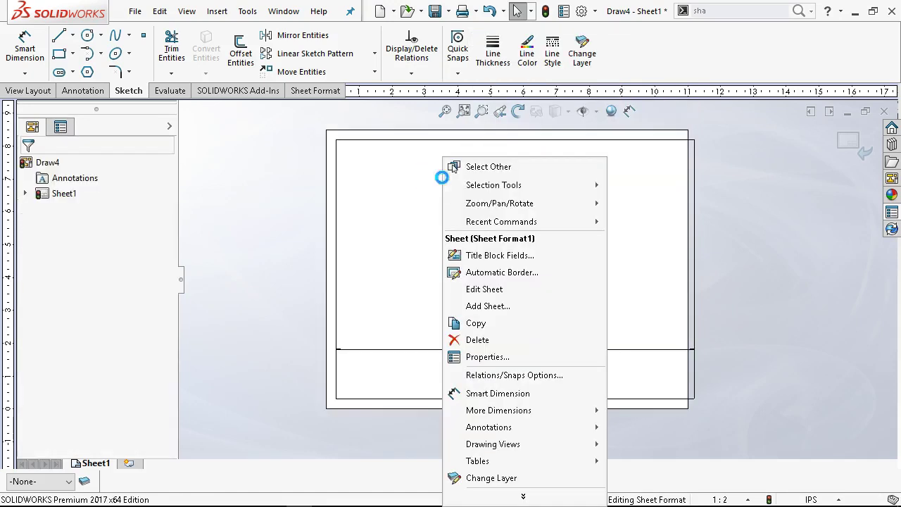
pyautogui.click(416, 289)
pyautogui.click(482, 349)
pyautogui.press('Delete')
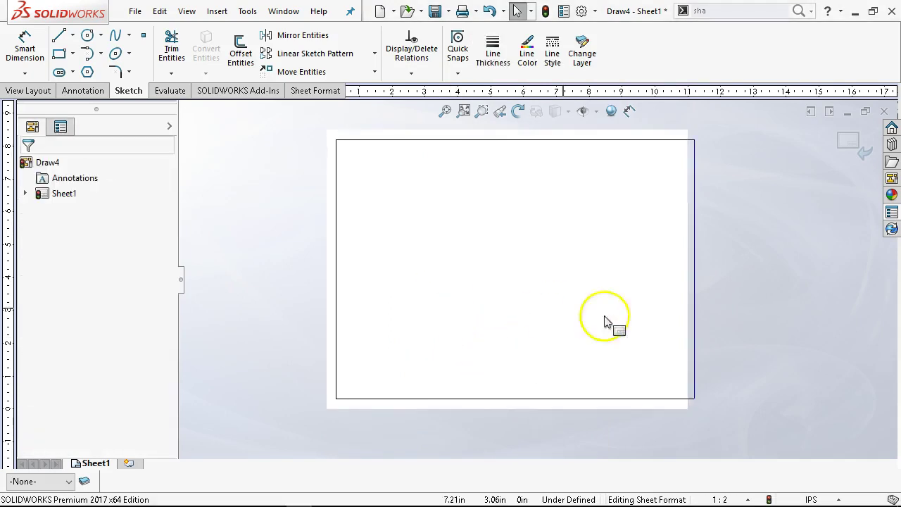
# Set the border's lower-right corner X coordinate to 10.60 in and add a Fix relation to that point
pyautogui.moveTo(694, 400); pyautogui.dragTo(677, 398)
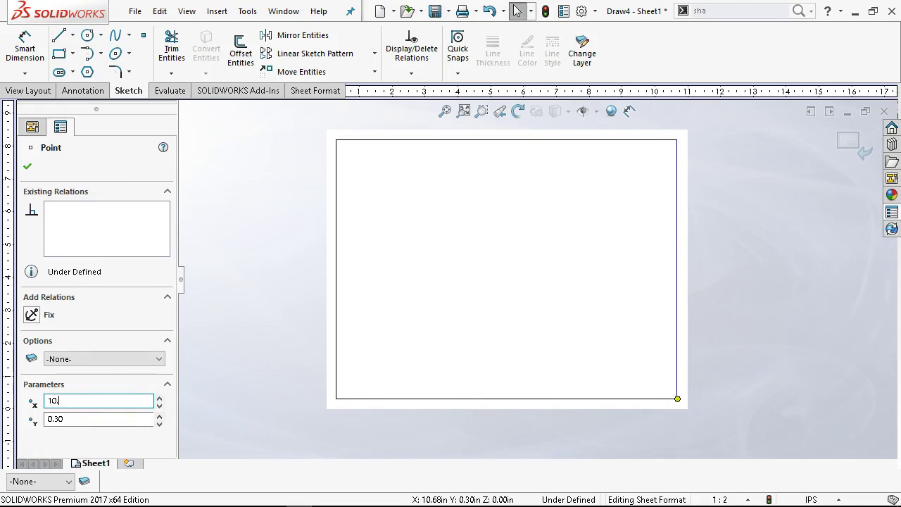
pyautogui.press('Return')
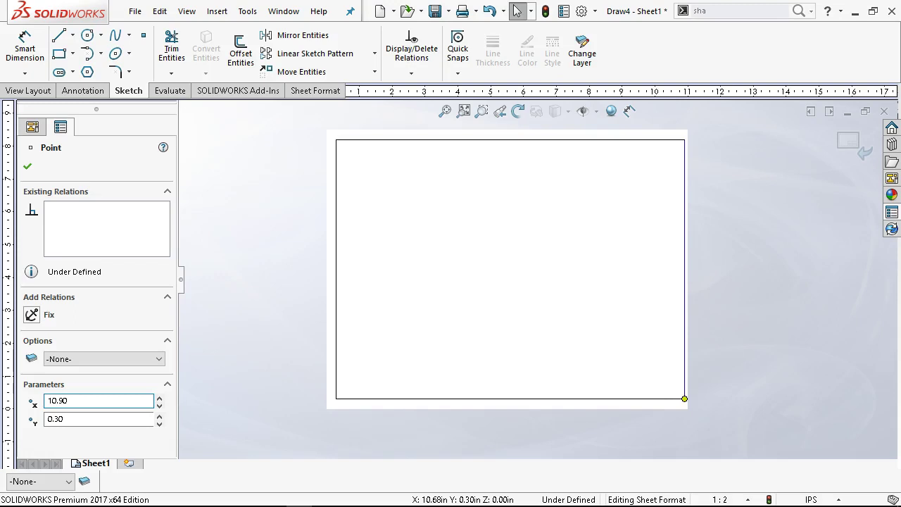
pyautogui.click(107, 399)
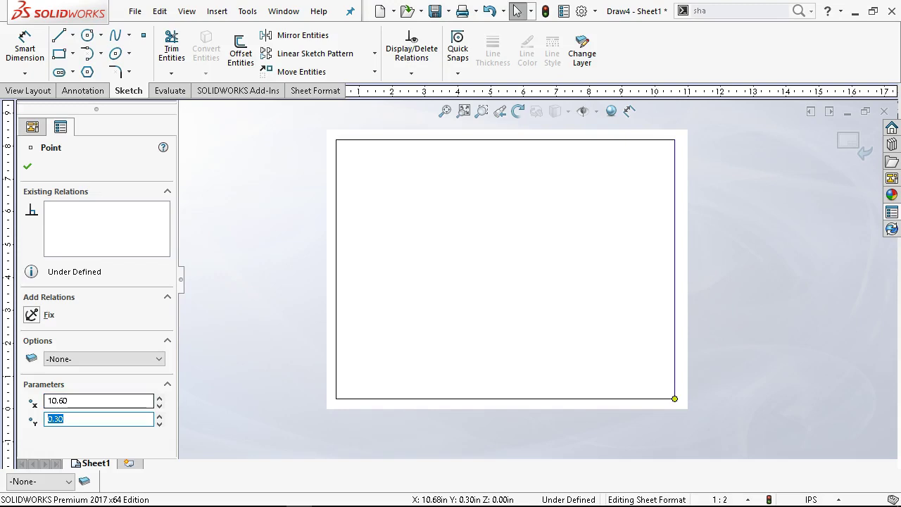
pyautogui.click(31, 316)
pyautogui.click(596, 325)
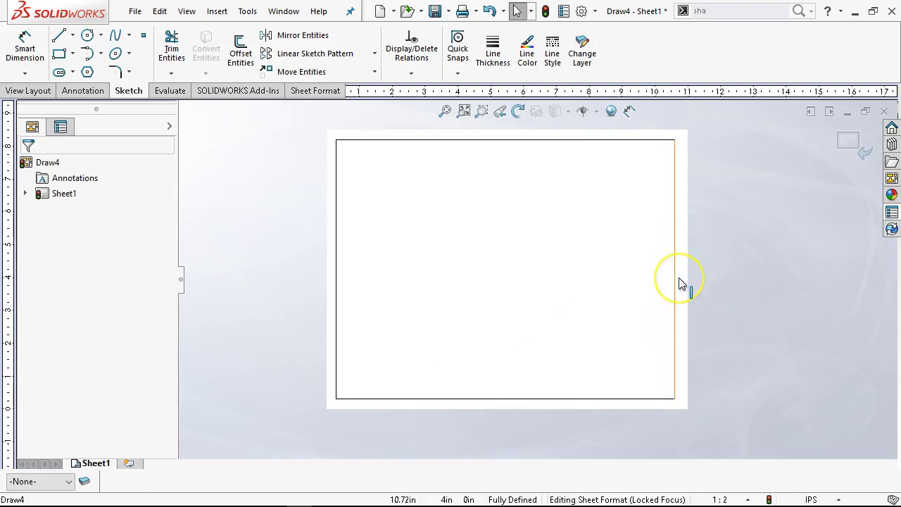
# Remove the Fix relation from the border's lower-right corner point
pyautogui.click(674, 399)
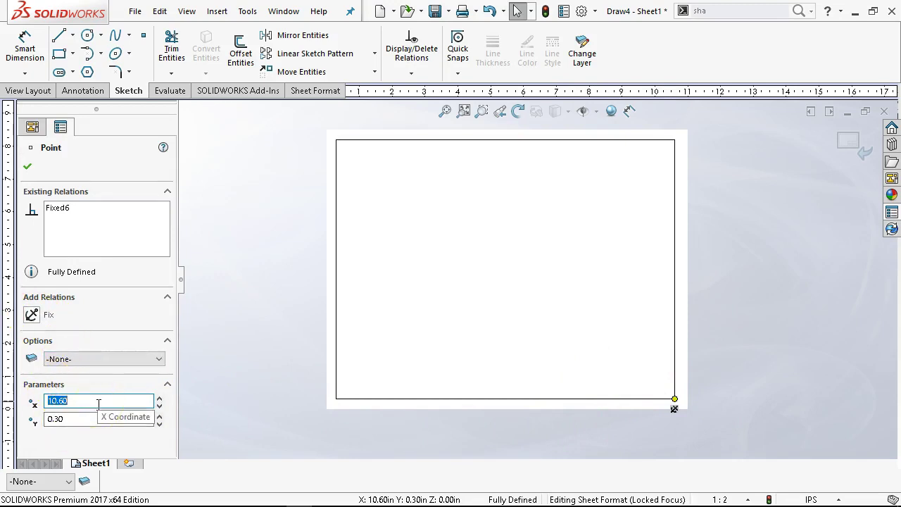
pyautogui.click(32, 314)
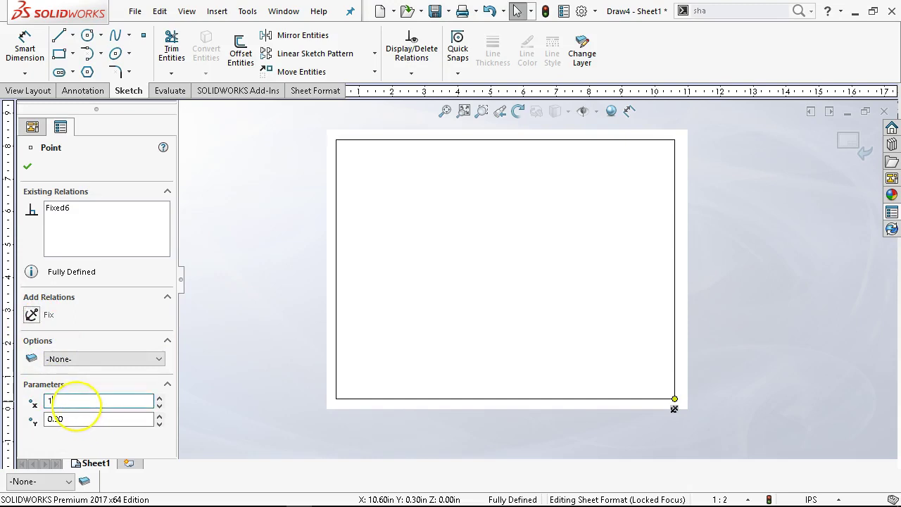
pyautogui.press('Tab')
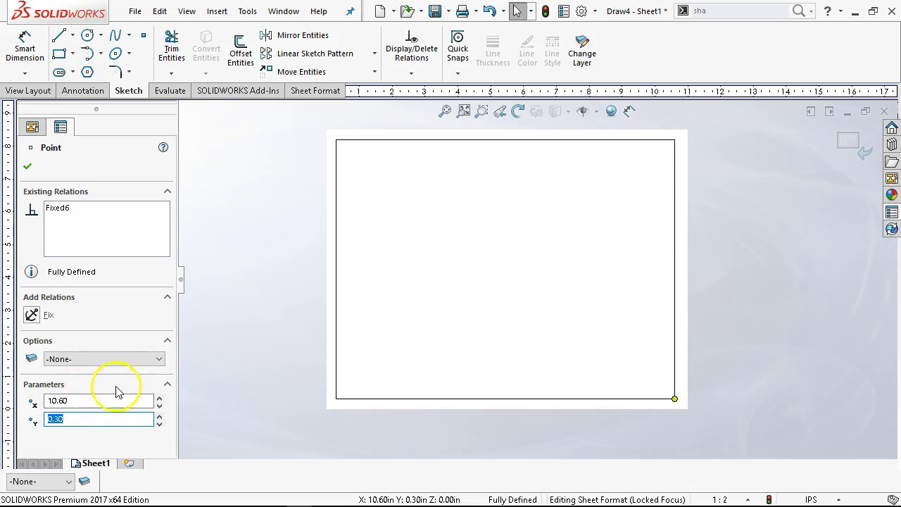
pyautogui.click(98, 401)
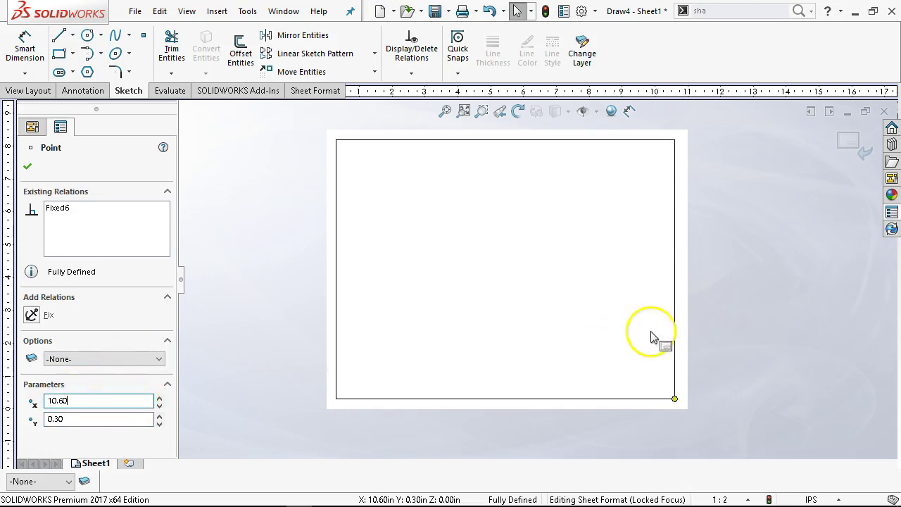
pyautogui.click(71, 209)
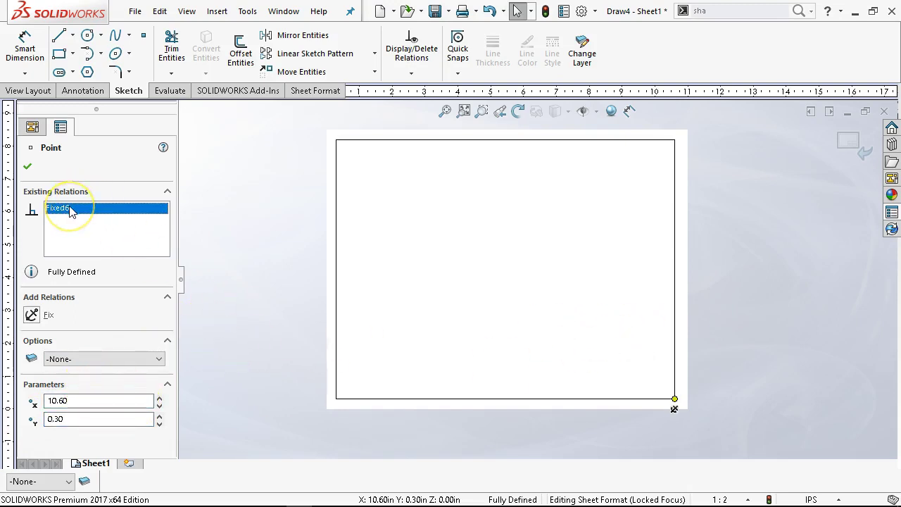
pyautogui.press('Delete')
# Set the X coordinate of the border's lower-right corner to 11.20 in
pyautogui.doubleClick(90, 399)
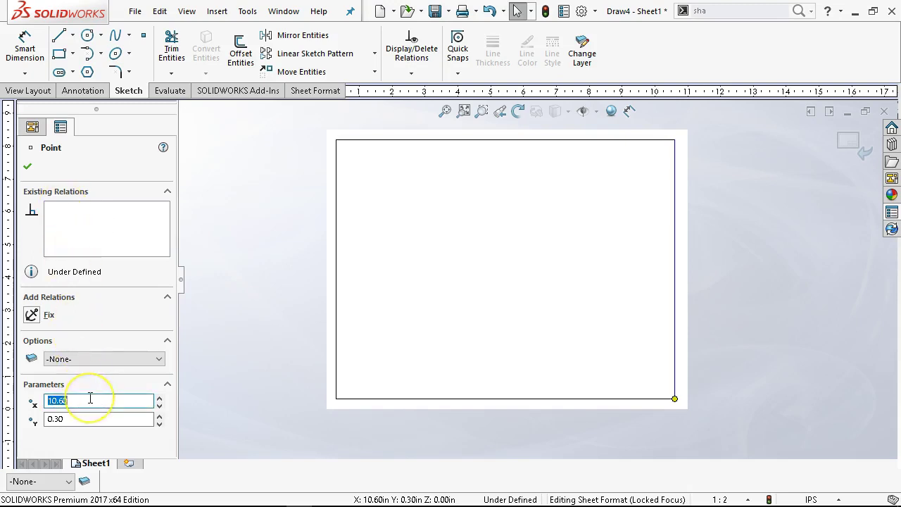
pyautogui.write('11.20')
pyautogui.press('Tab')
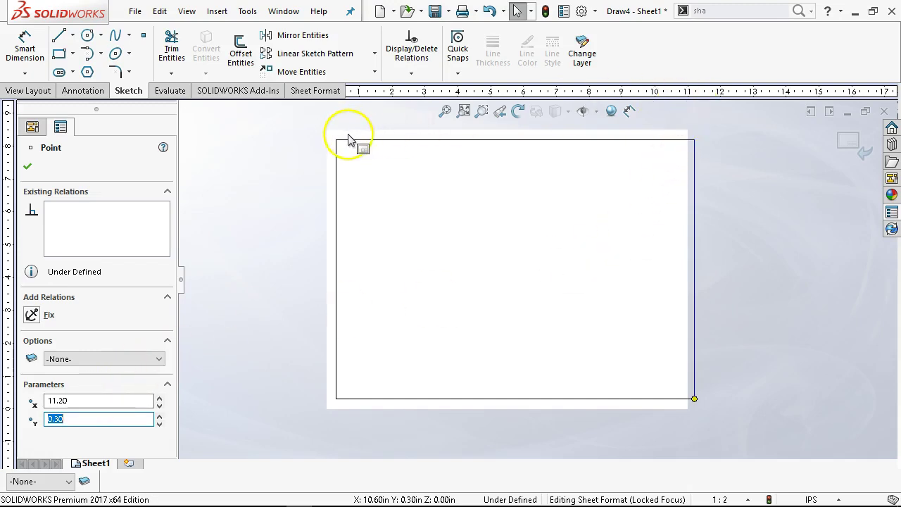
# Change the border's lower-right corner X coordinate to 10.70 in, fix that point, and check the bottom edge's length
pyautogui.click(80, 398)
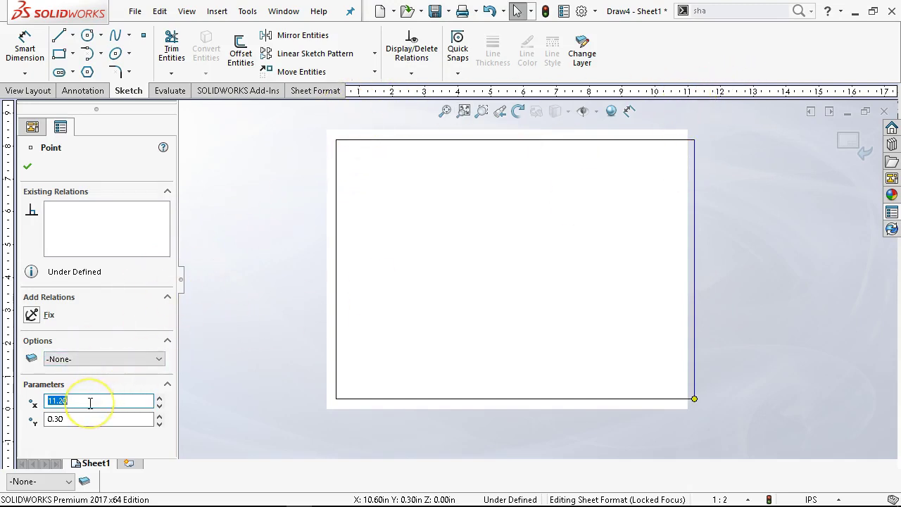
pyautogui.write('70')
pyautogui.press('Tab')
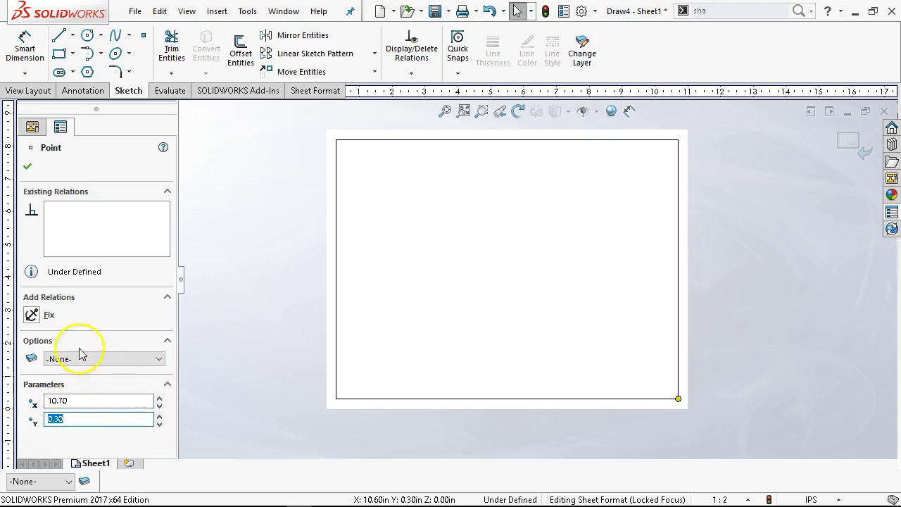
pyautogui.click(32, 314)
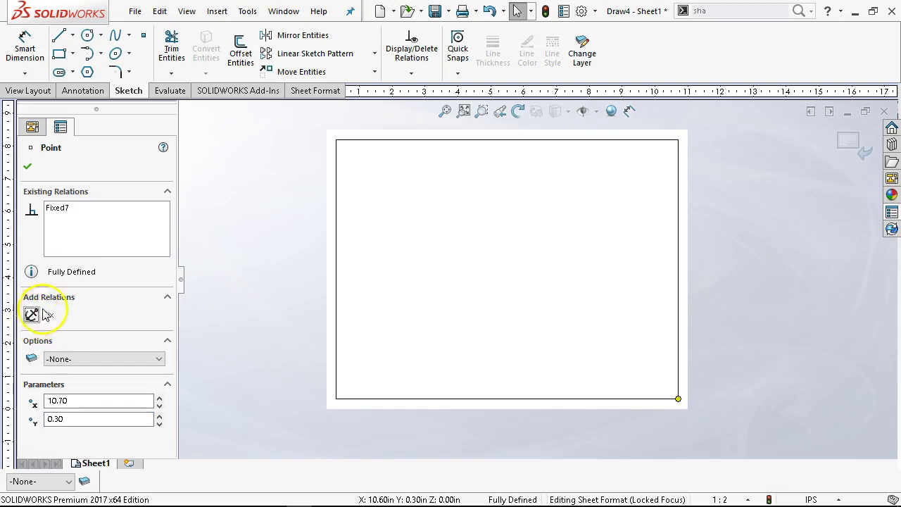
pyautogui.click(426, 345)
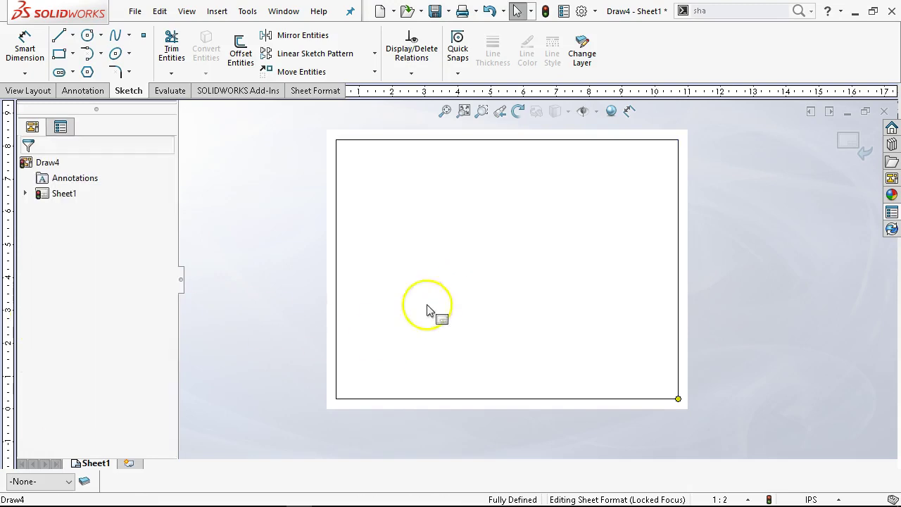
pyautogui.click(340, 399)
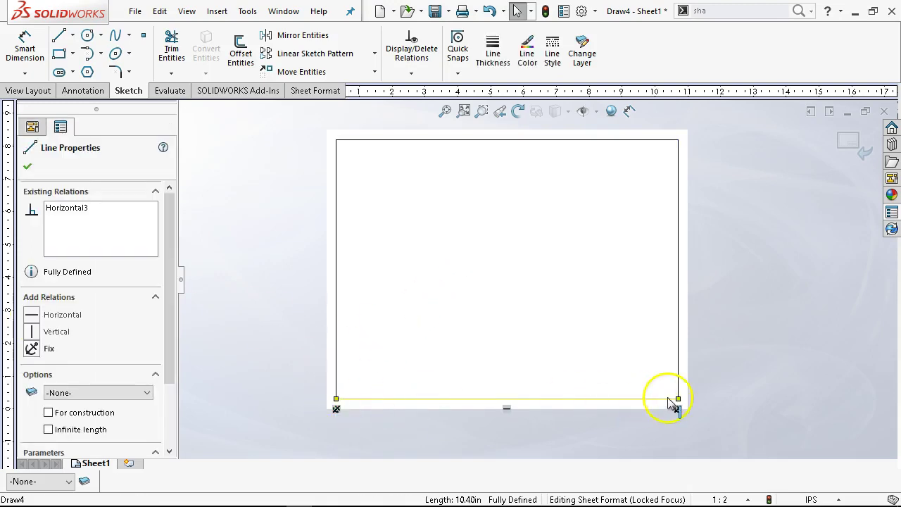
pyautogui.click(489, 275)
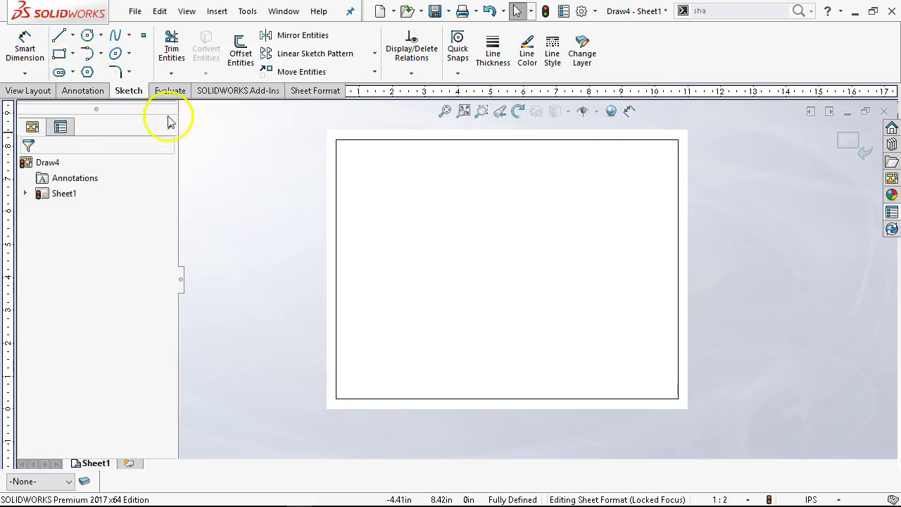
# Sketch a slightly sloping line about 3.37 in long in the middle of the border and end the Line command
pyautogui.click(62, 42)
pyautogui.click(439, 240)
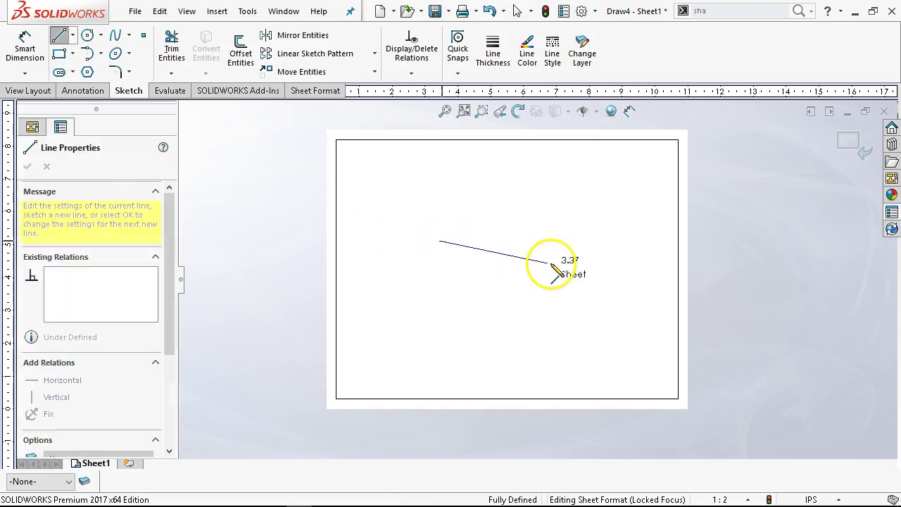
pyautogui.click(550, 262)
pyautogui.rightClick(550, 263)
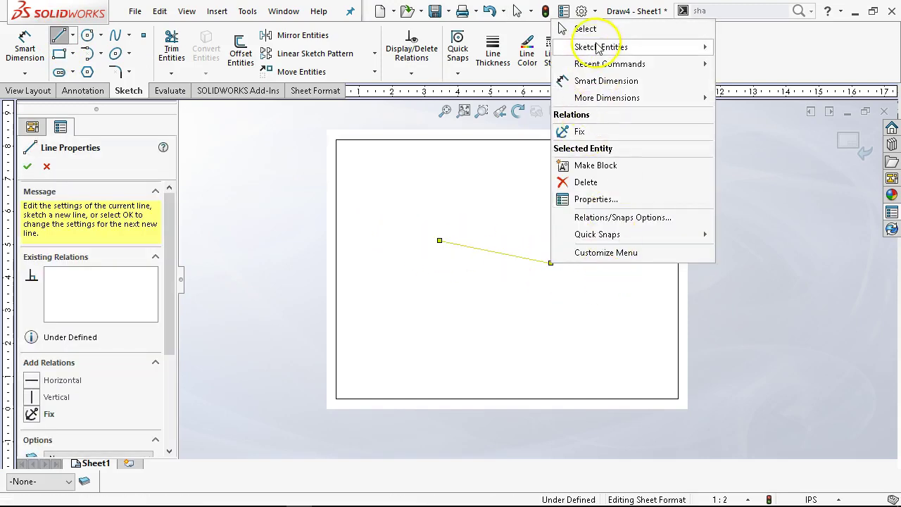
pyautogui.click(585, 29)
# Add a Fix relation to the sloping line and stretch both its endpoints outward to about 5.46 in overall length
pyautogui.click(504, 254)
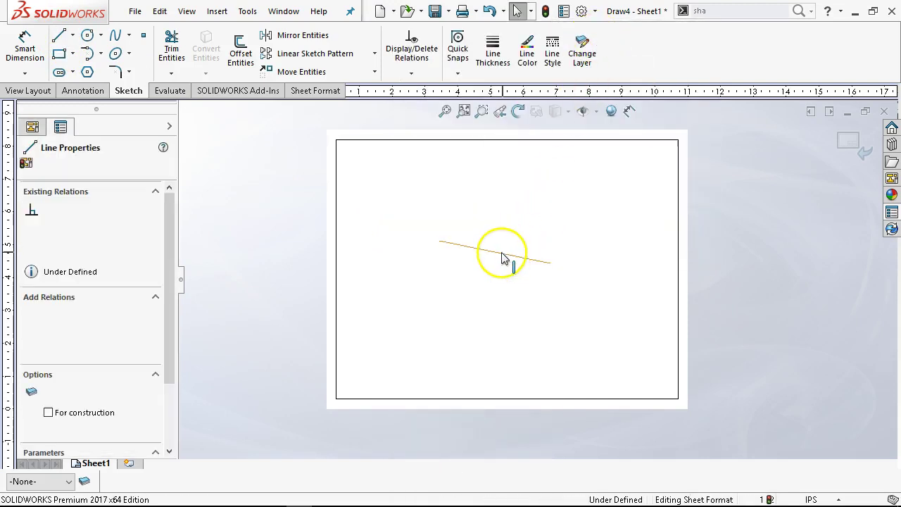
pyautogui.click(30, 350)
pyautogui.click(392, 345)
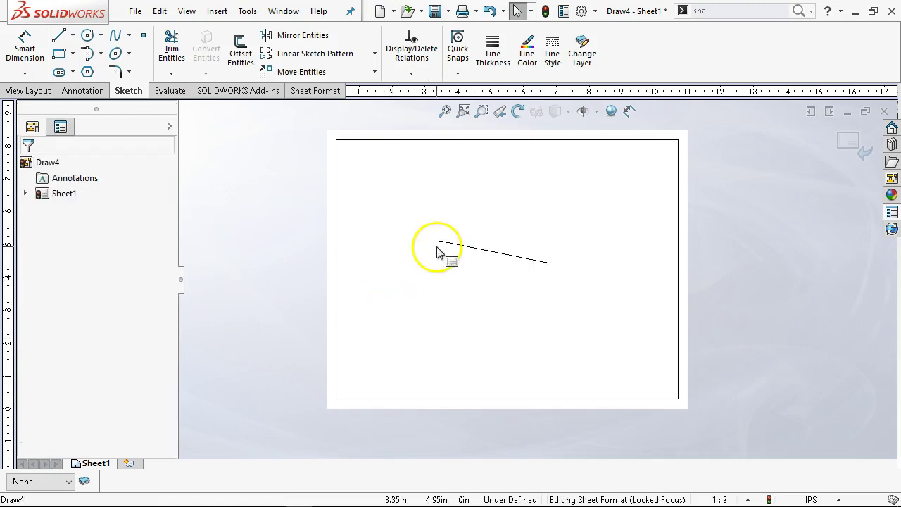
pyautogui.moveTo(439, 241); pyautogui.dragTo(404, 243)
pyautogui.moveTo(553, 263); pyautogui.dragTo(578, 310)
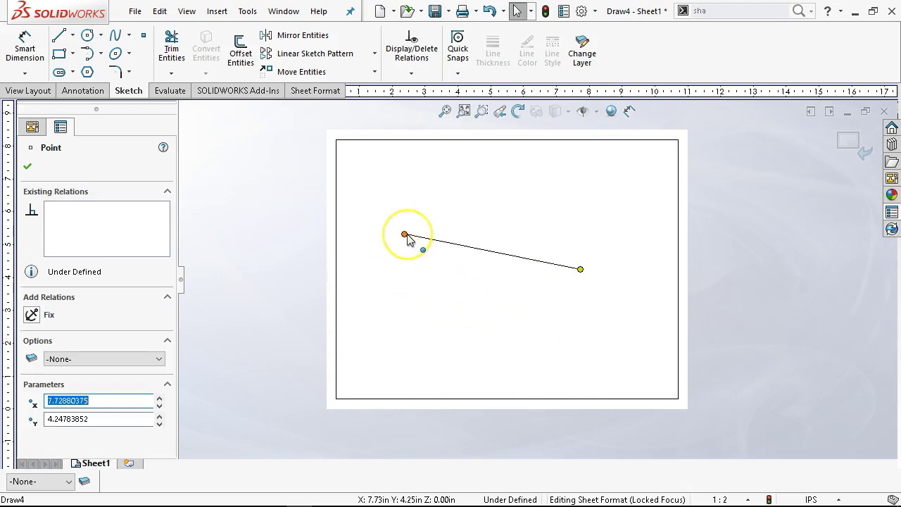
# Delete the sloping line, undo the deletion, and clear the selection
pyautogui.moveTo(408, 239); pyautogui.dragTo(450, 253)
pyautogui.press('Delete')
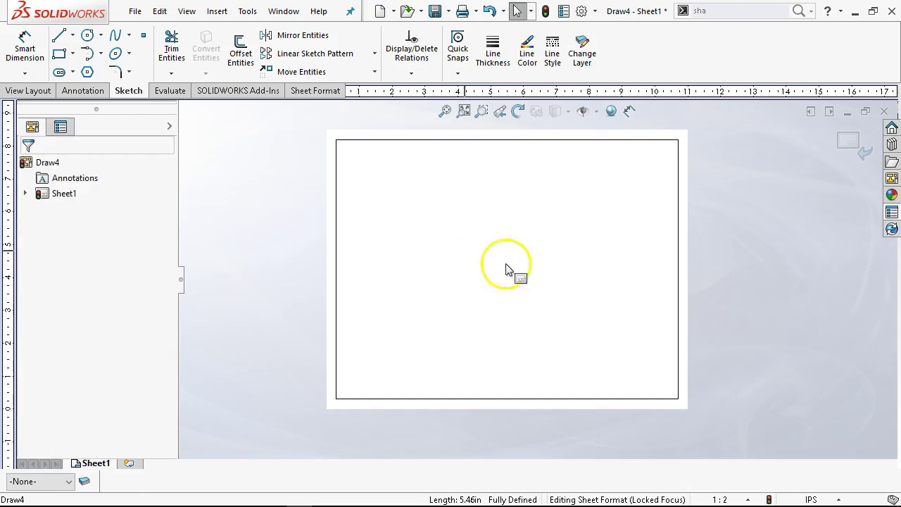
pyautogui.hotkey('ctrl', 'z')
pyautogui.click(552, 272)
pyautogui.click(563, 267)
pyautogui.press('Escape')
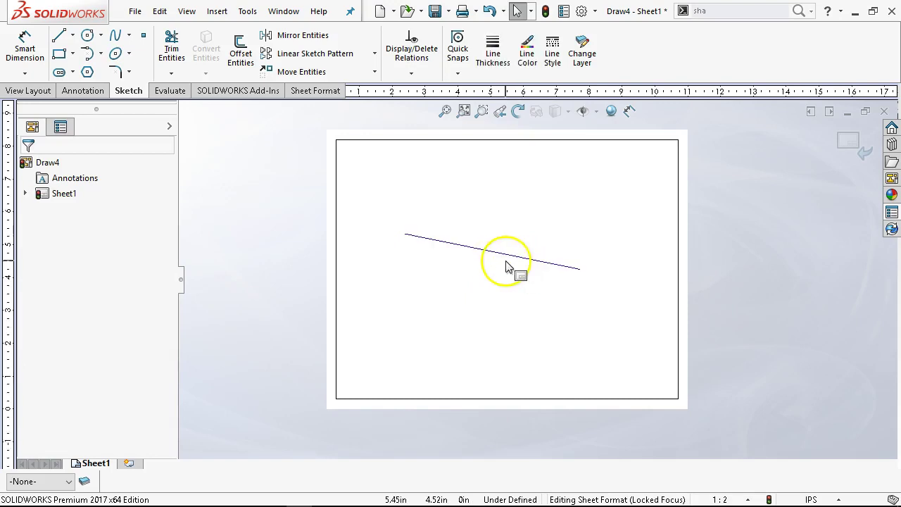
# Make the sloping line horizontal and attach its left endpoint to the border's left edge at about Y 1.30 in
pyautogui.click(504, 259)
pyautogui.click(32, 314)
pyautogui.click(434, 260)
pyautogui.moveTo(405, 234); pyautogui.dragTo(337, 367)
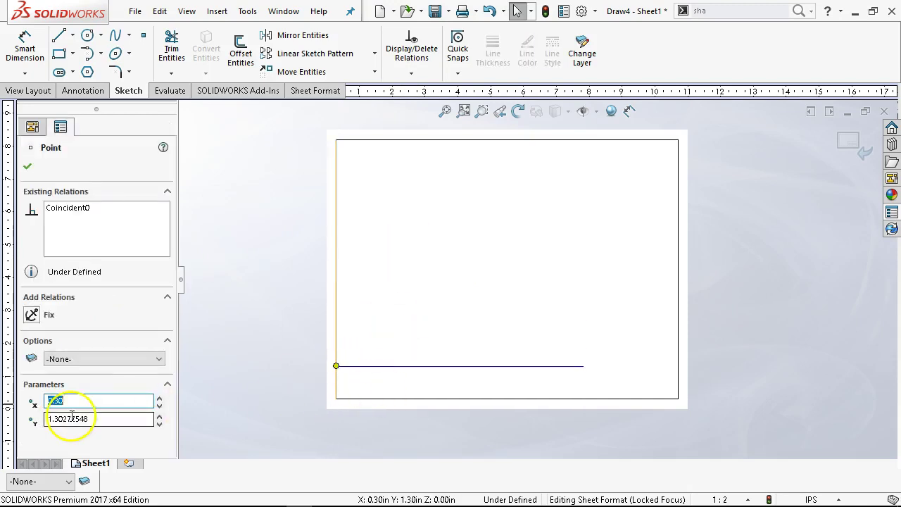
# Set the Y coordinate of the horizontal line's left endpoint to 1.00 in and add a Fix relation to it
pyautogui.click(96, 418)
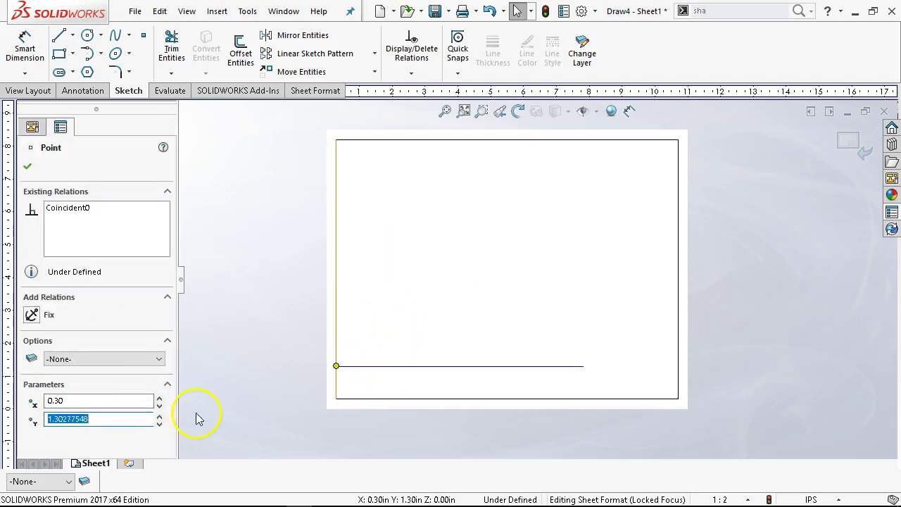
pyautogui.write('q1')
pyautogui.press('Return')
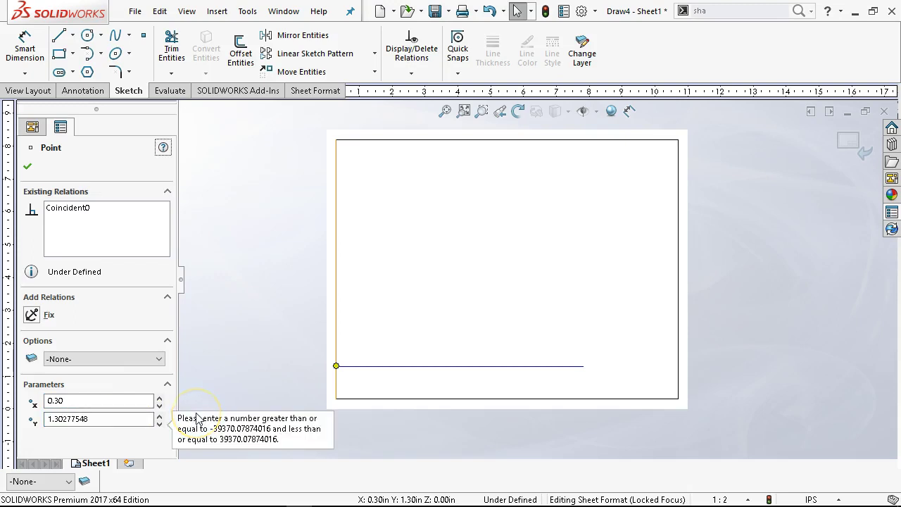
pyautogui.click(76, 419)
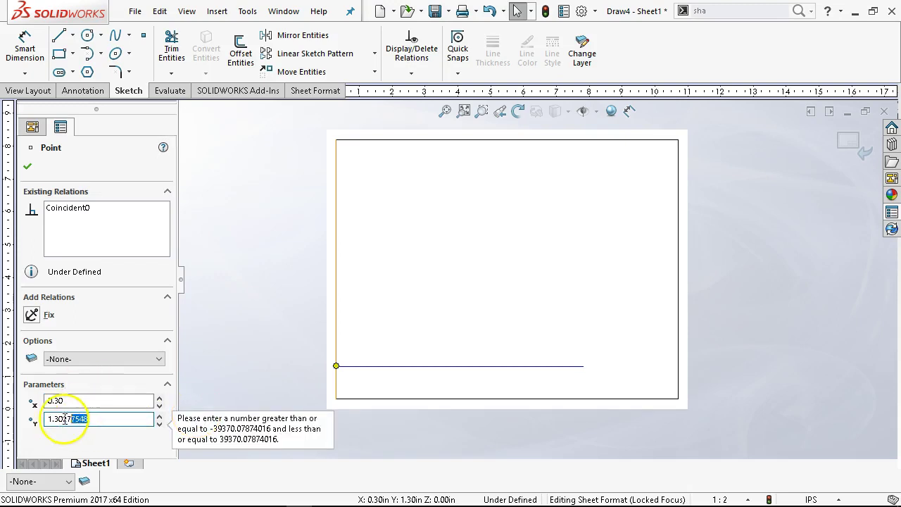
pyautogui.write('1')
pyautogui.press('Return')
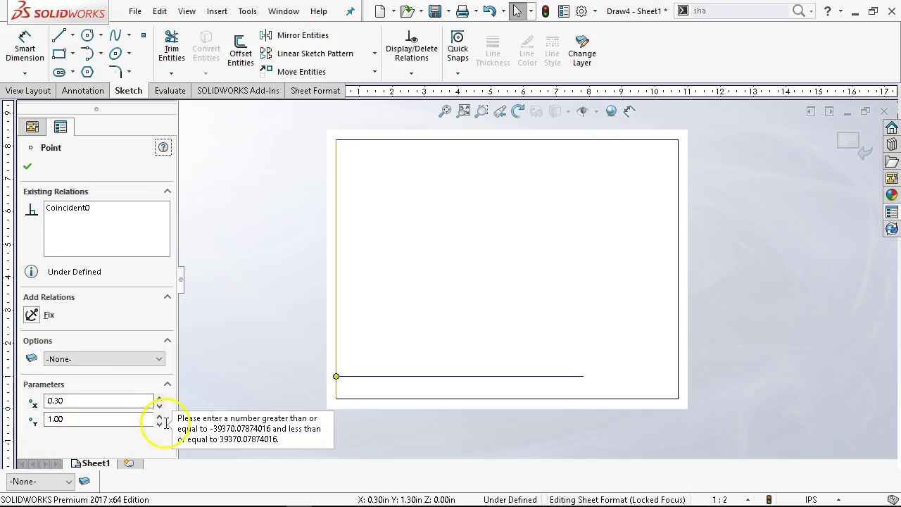
pyautogui.click(32, 315)
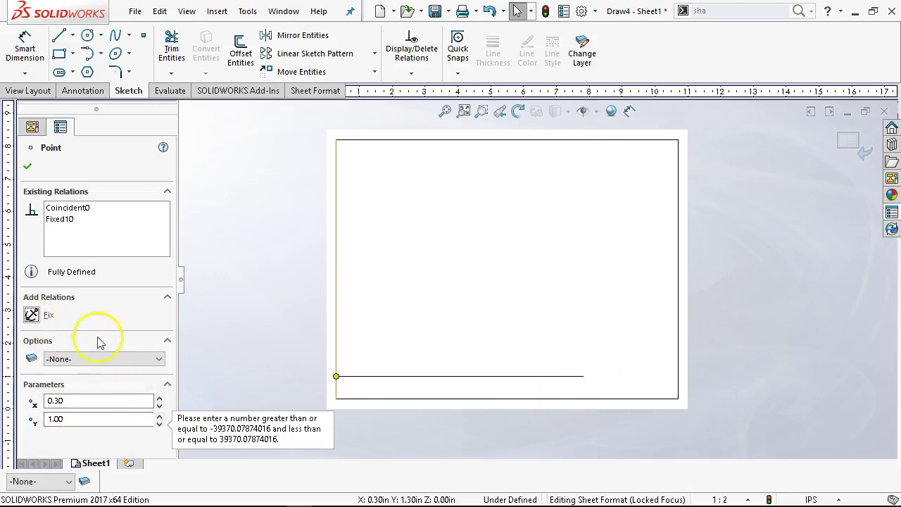
# Extend the horizontal line's free endpoint to the border's right edge and clear the selection
pyautogui.click(584, 376)
pyautogui.moveTo(584, 376); pyautogui.dragTo(677, 377)
pyautogui.click(563, 352)
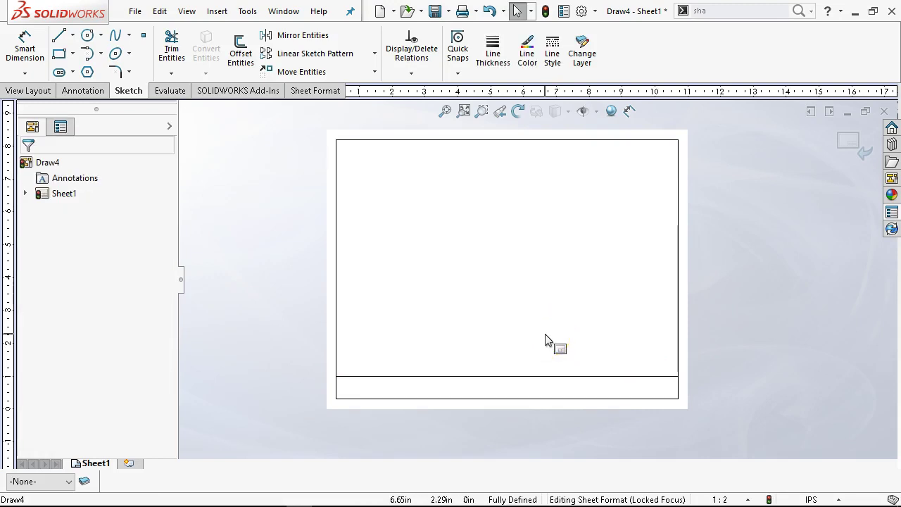
pyautogui.click(487, 289)
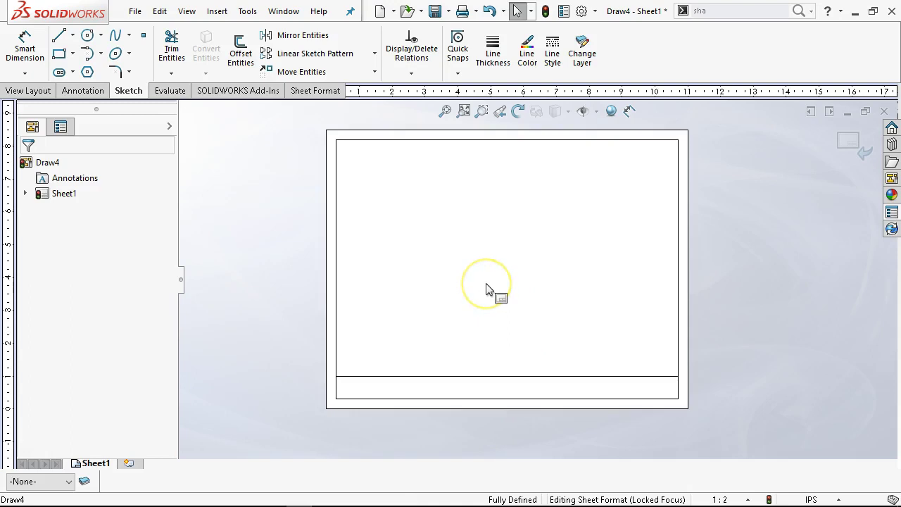
pyautogui.click(422, 401)
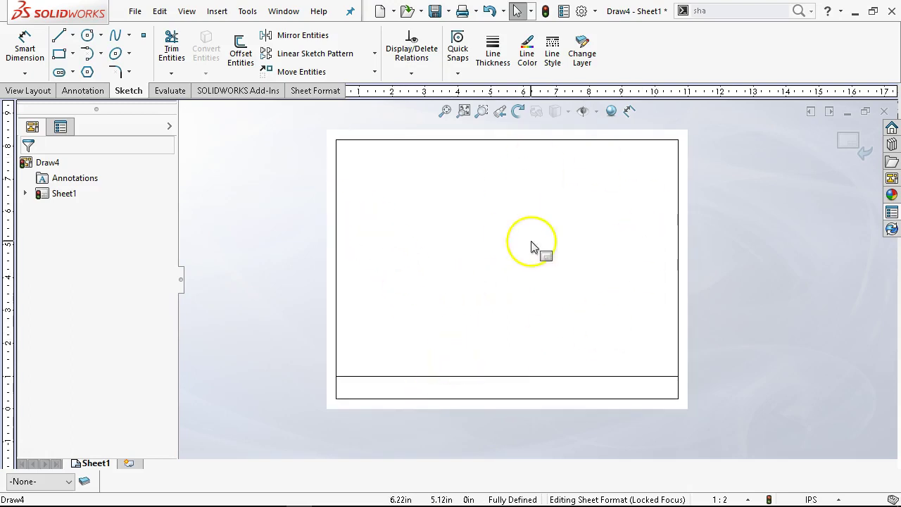
# Review the title block strip and the drawing's custom property fields for Drawn By, Drawn Date and Revision
pyautogui.scroll(-5, 446, 350)
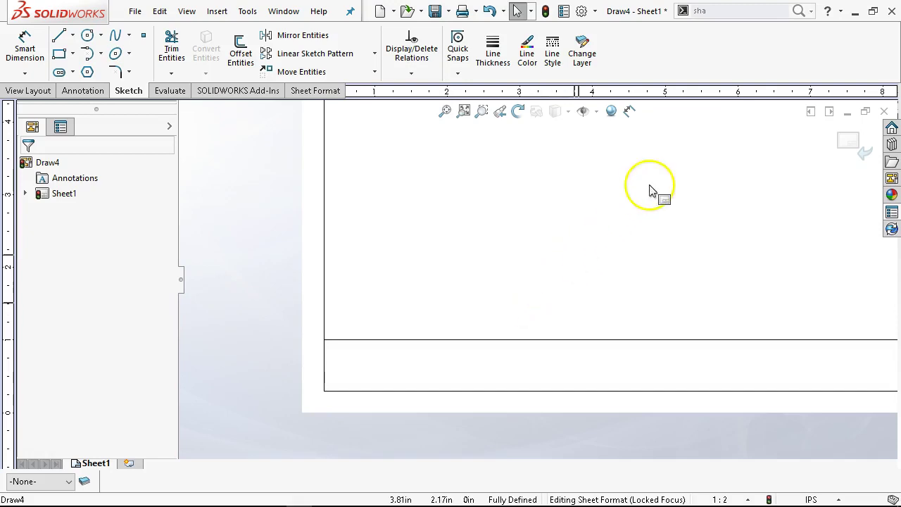
pyautogui.scroll(4, 764, 221)
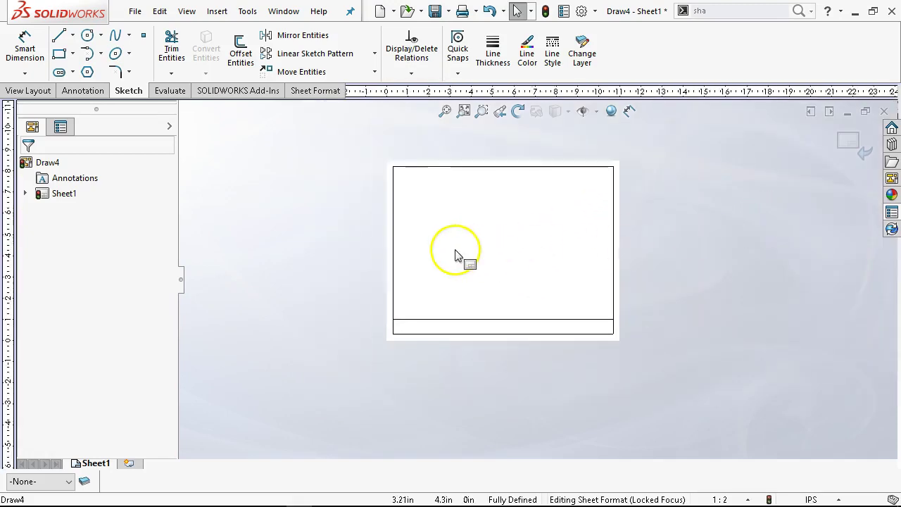
pyautogui.scroll(-3, 456, 256)
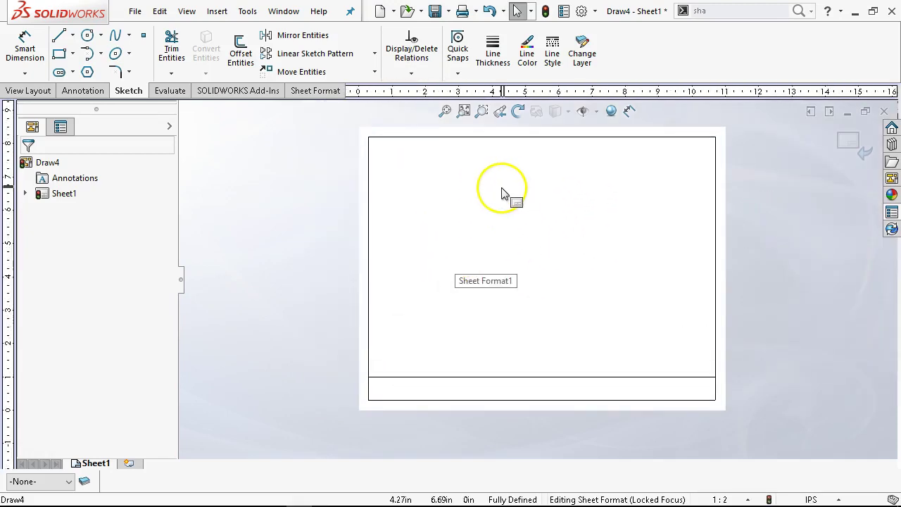
pyautogui.click(891, 212)
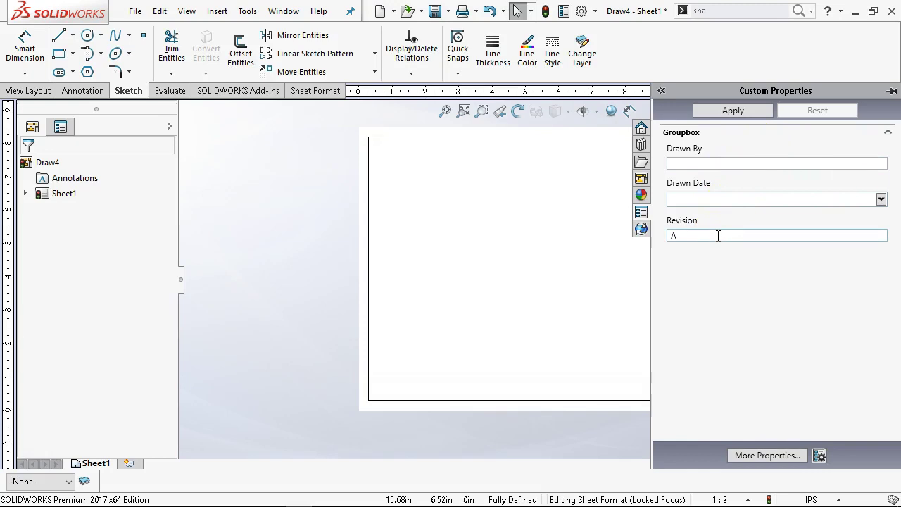
pyautogui.click(547, 259)
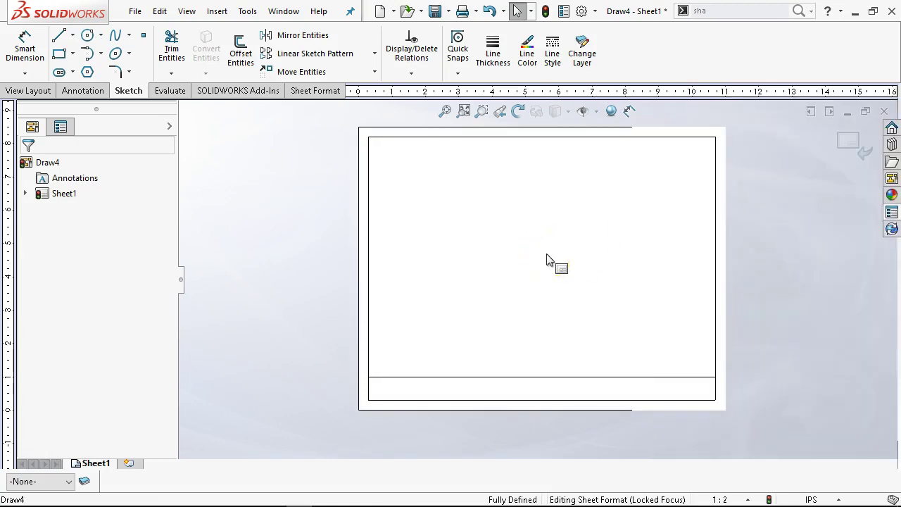
# Place a new note without a leader in the left corner of the title block strip, moving the formatting toolbar clear of it
pyautogui.scroll(-5, 426, 352)
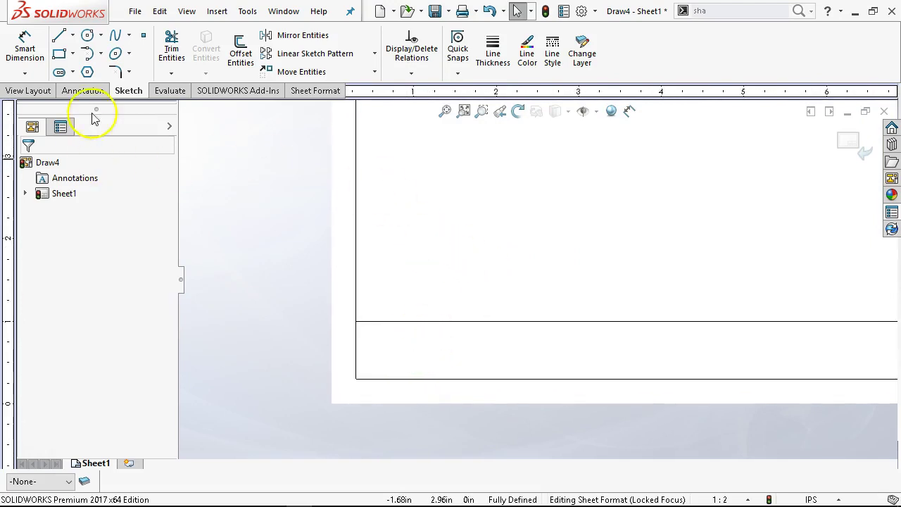
pyautogui.click(85, 90)
pyautogui.click(162, 46)
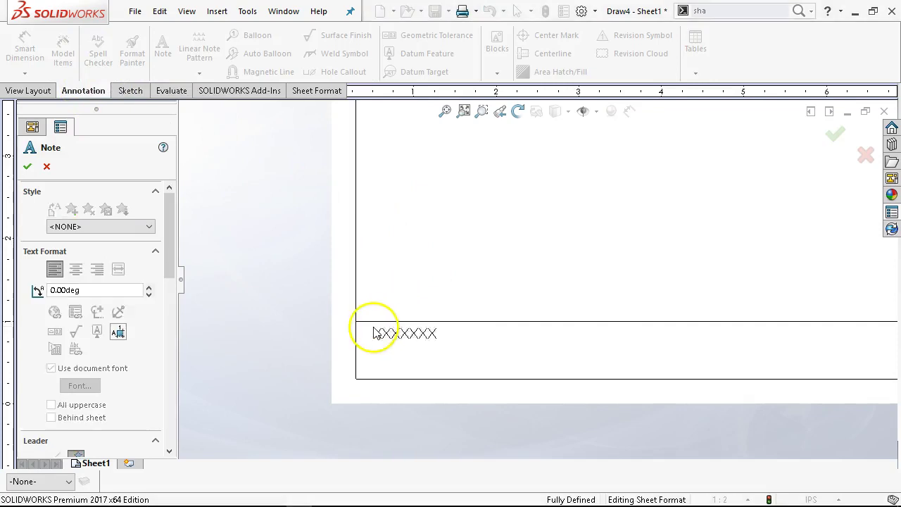
pyautogui.click(374, 329)
pyautogui.moveTo(398, 282); pyautogui.dragTo(679, 139)
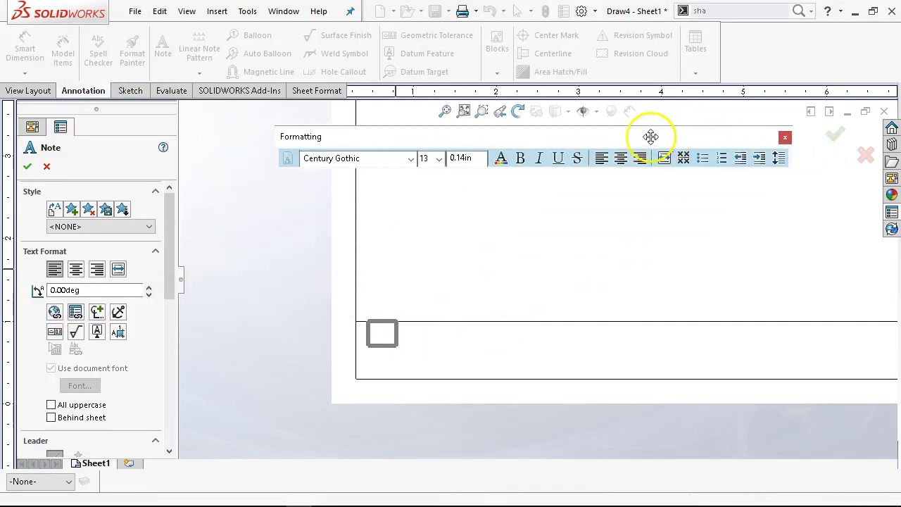
# Examine which property names of the current document can be linked to the note
pyautogui.click(76, 312)
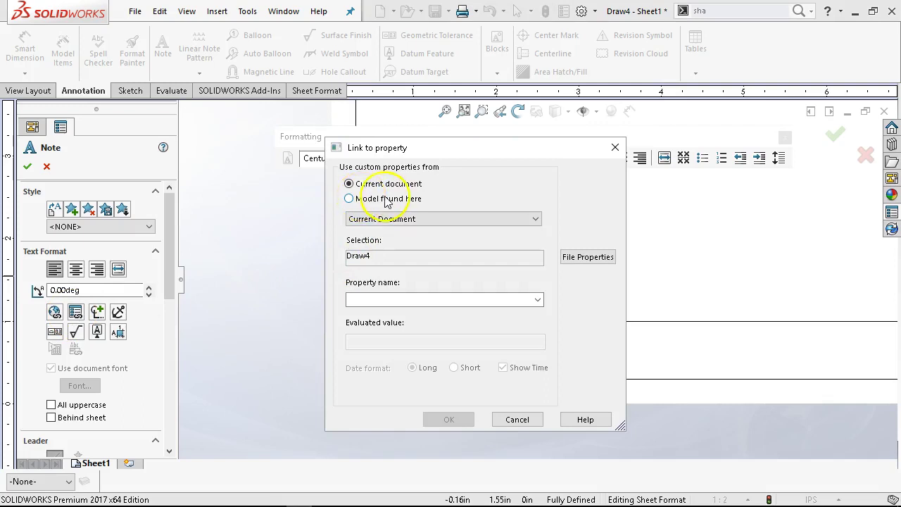
pyautogui.click(349, 184)
pyautogui.click(420, 224)
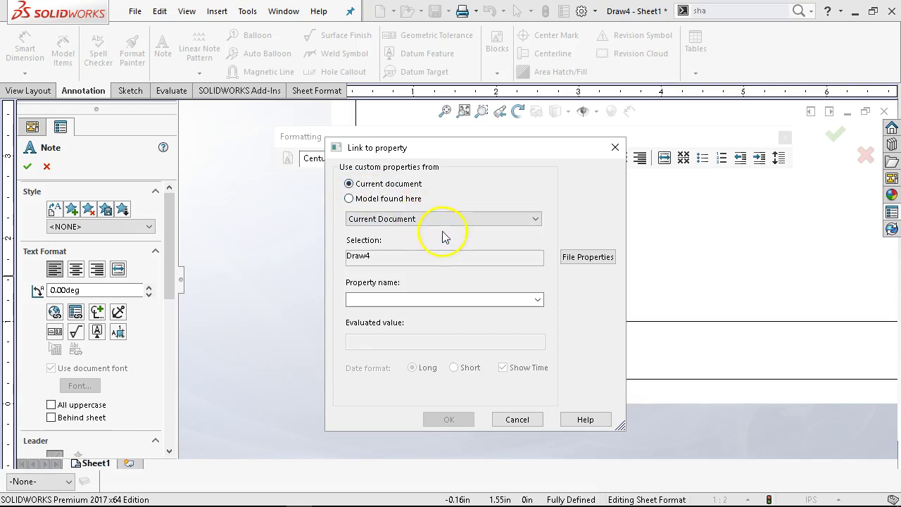
pyautogui.click(537, 300)
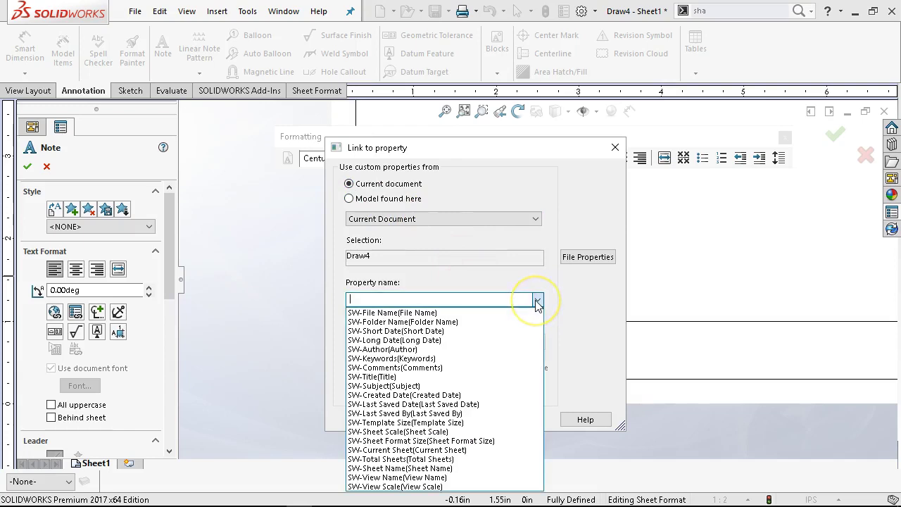
pyautogui.click(442, 359)
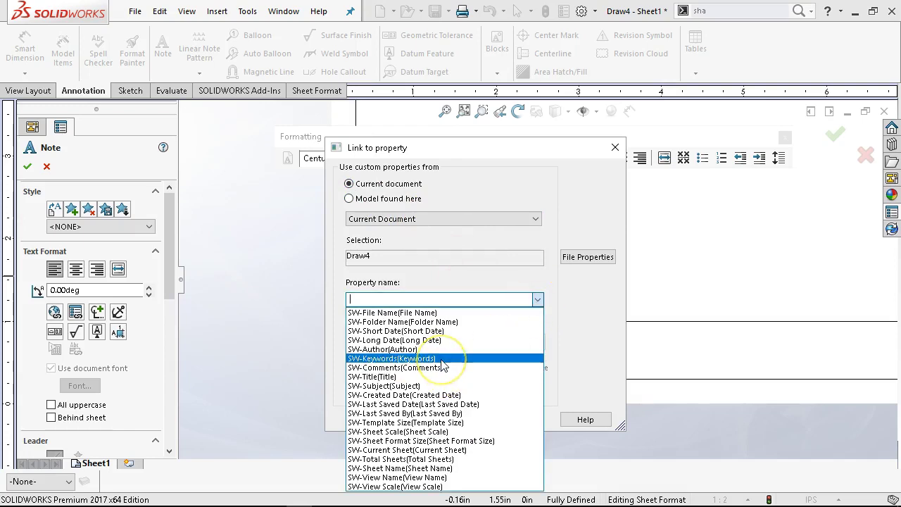
pyautogui.press('Up')
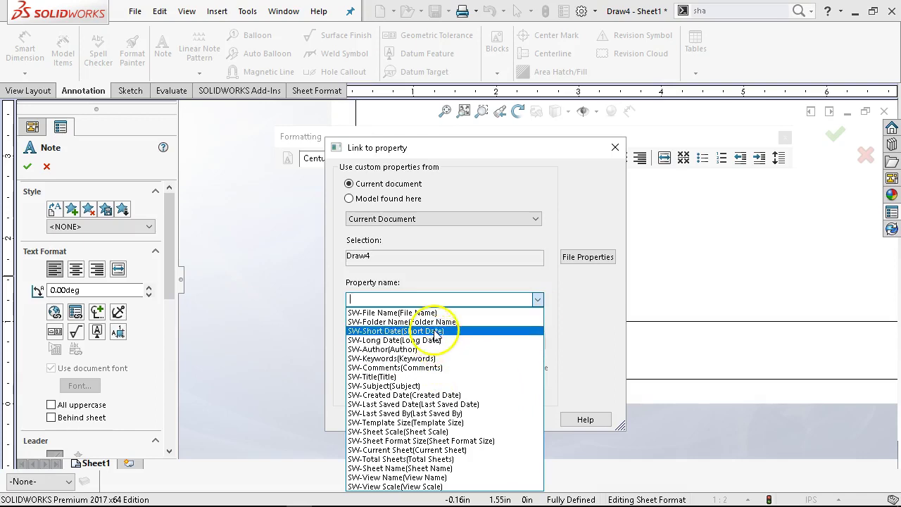
pyautogui.click(506, 276)
# Check the drawing's custom file properties and leave them without adding any
pyautogui.click(584, 260)
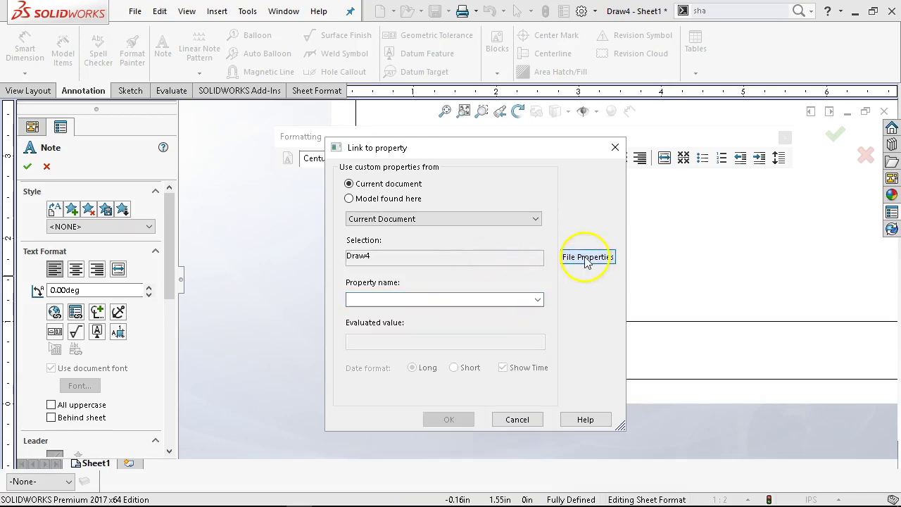
pyautogui.click(262, 87)
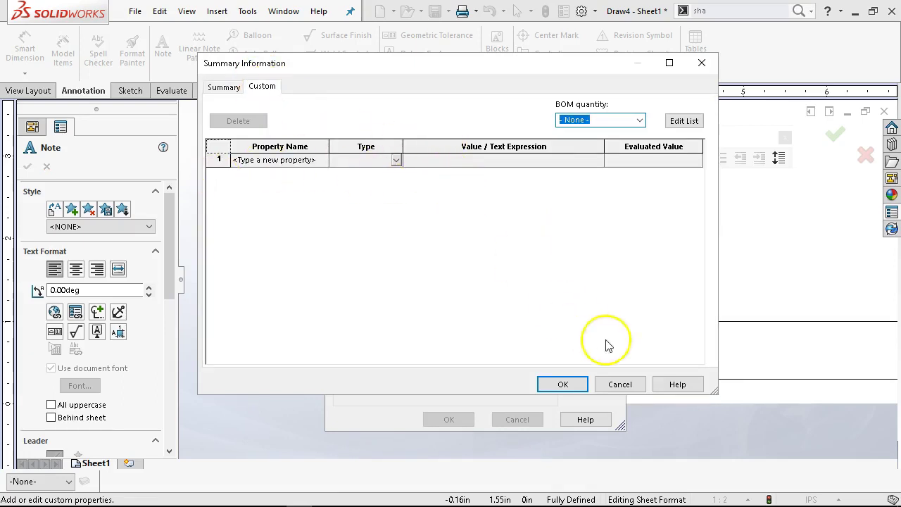
pyautogui.click(633, 384)
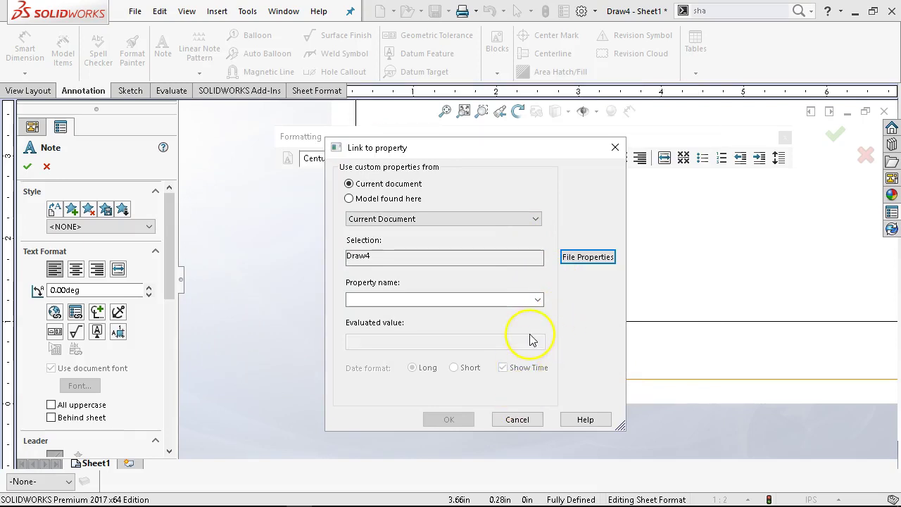
# Review the linkable property names again, cancel the link, and end the Note command with the note left empty
pyautogui.click(537, 301)
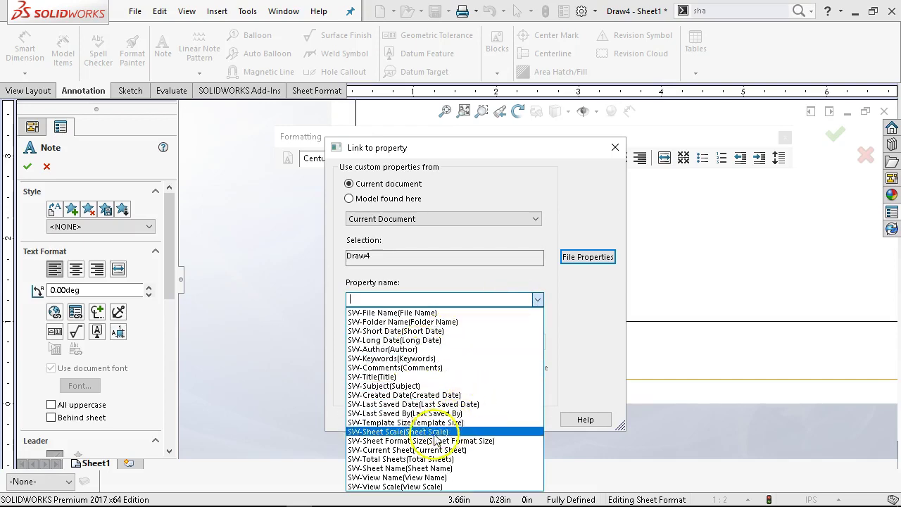
pyautogui.click(571, 316)
pyautogui.click(511, 420)
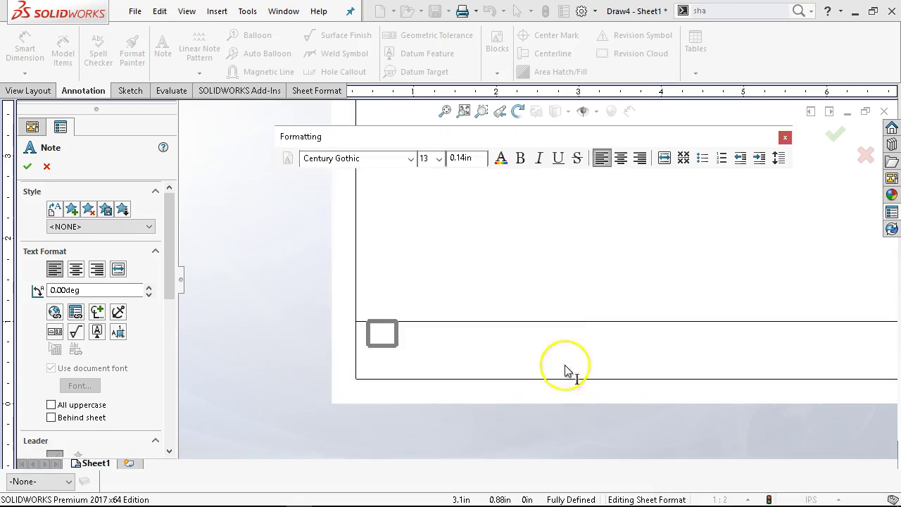
pyautogui.click(613, 255)
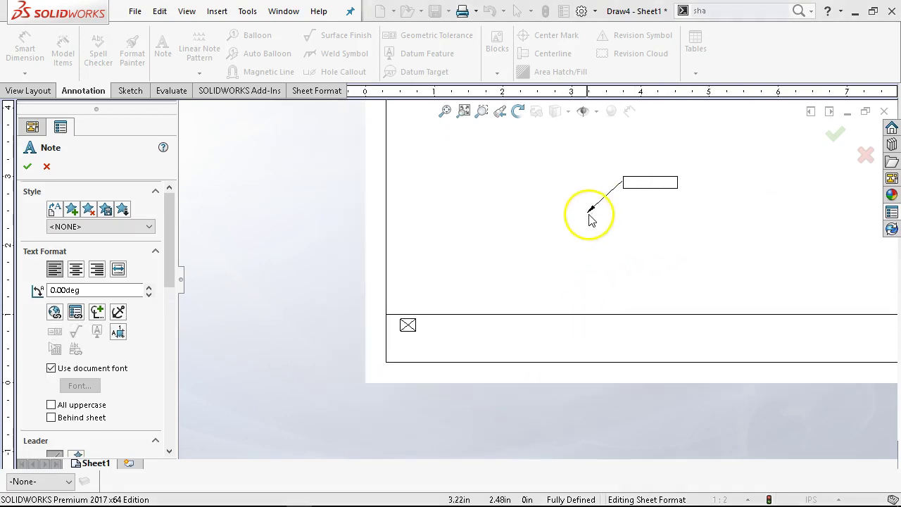
pyautogui.press('Escape')
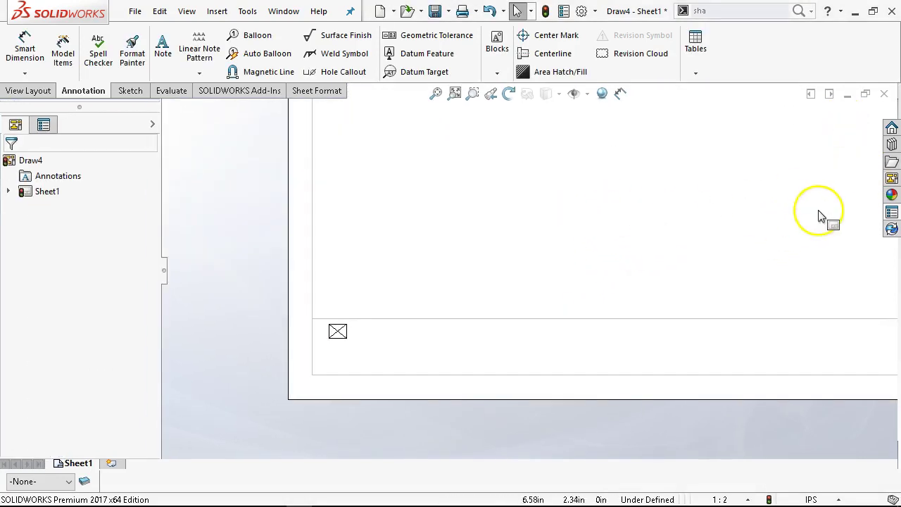
# Enter the drafter's initials as Drawn By, set Drawn Date to 10/17/2017, and apply the custom properties
pyautogui.click(892, 212)
pyautogui.click(847, 164)
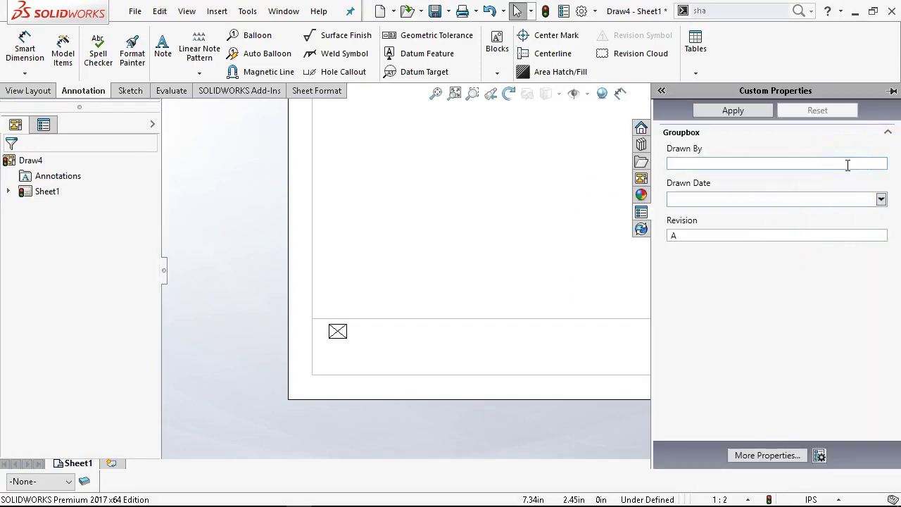
pyautogui.write('JL')
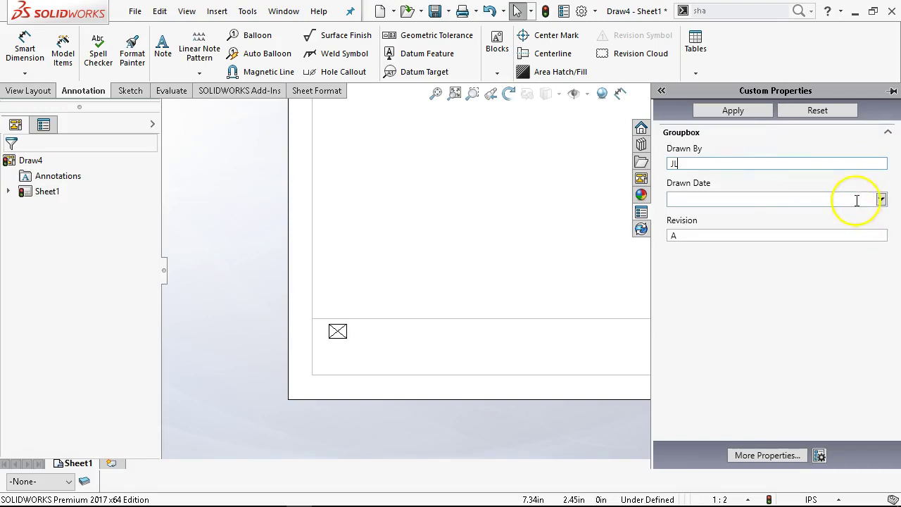
pyautogui.click(881, 200)
pyautogui.click(798, 292)
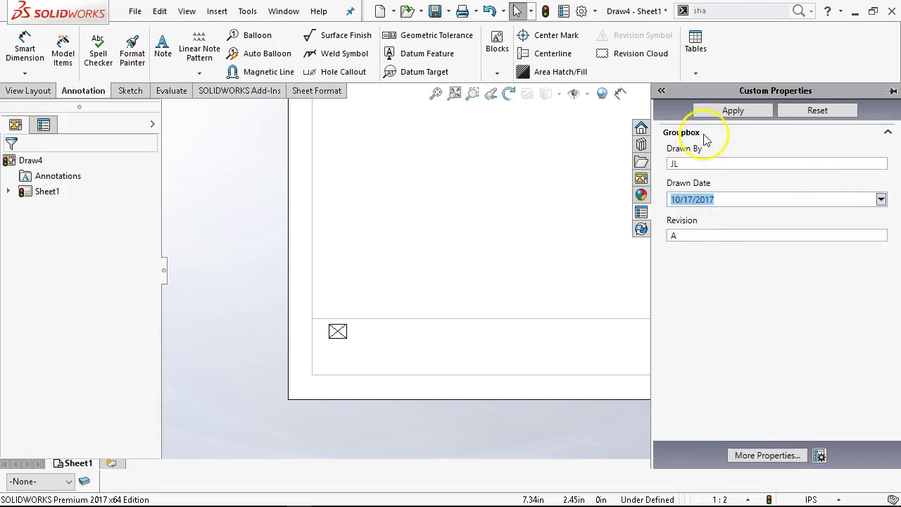
pyautogui.click(715, 110)
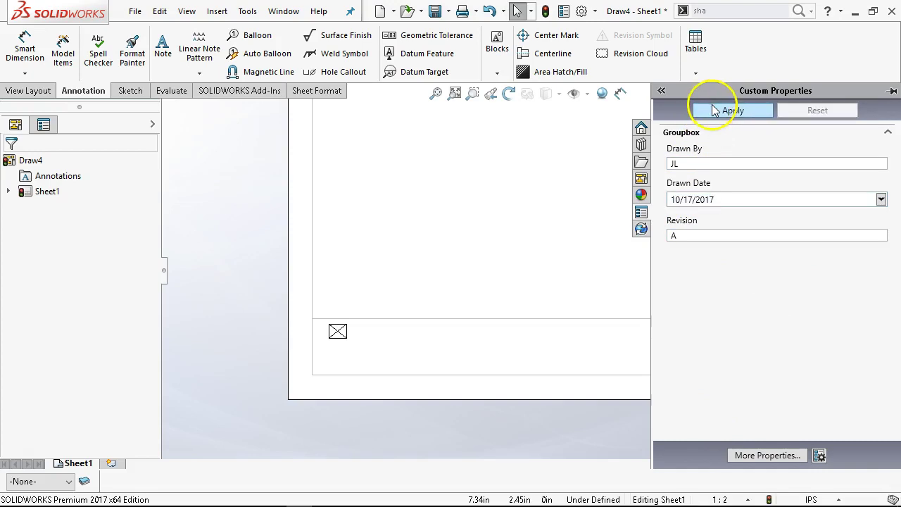
pyautogui.click(553, 195)
# Switch to editing the sheet format and link the empty title block note to the current document's DrawnBy property
pyautogui.rightClick(397, 240)
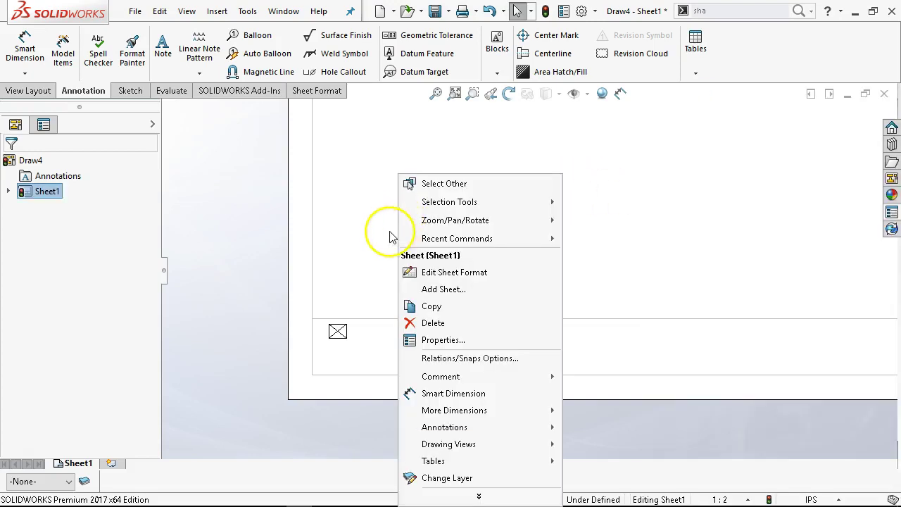
pyautogui.click(444, 285)
pyautogui.rightClick(430, 248)
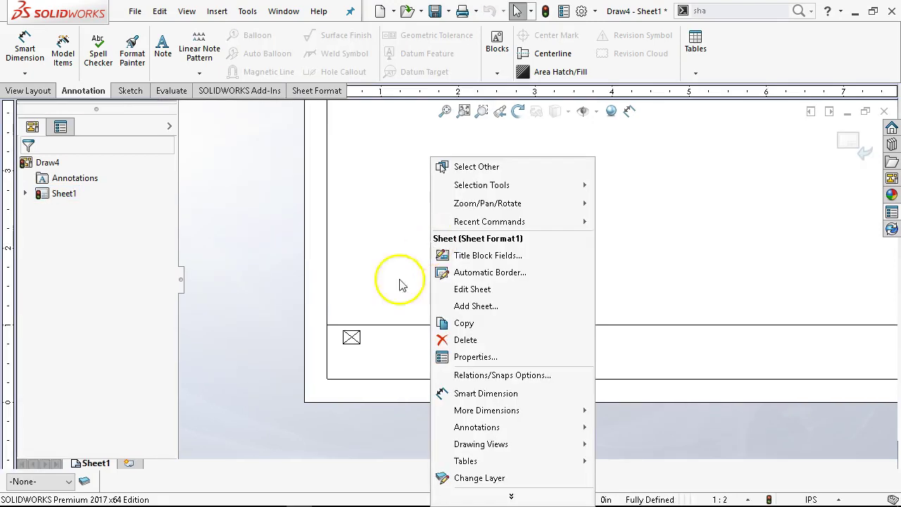
pyautogui.doubleClick(351, 337)
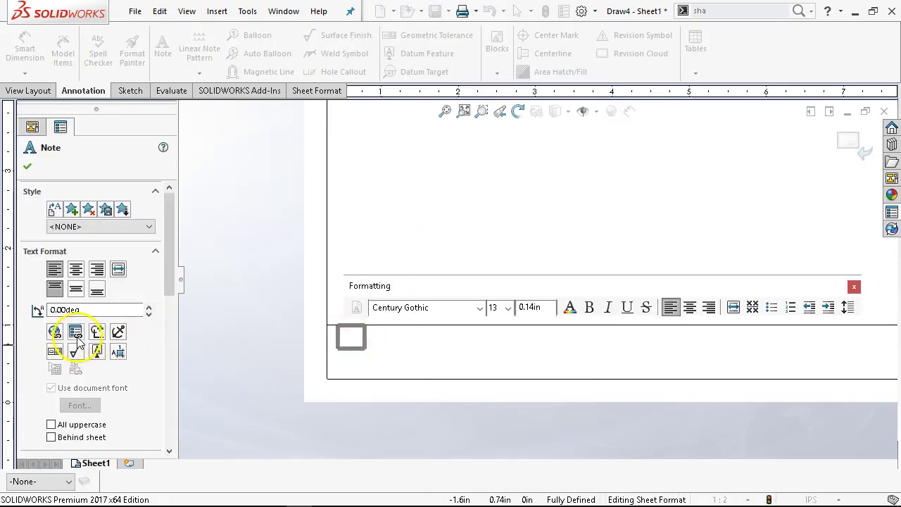
pyautogui.click(75, 333)
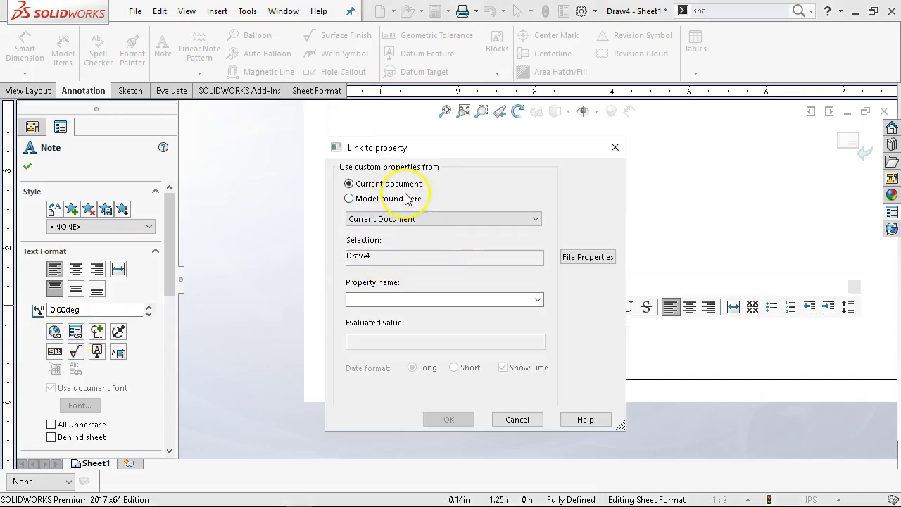
pyautogui.click(538, 300)
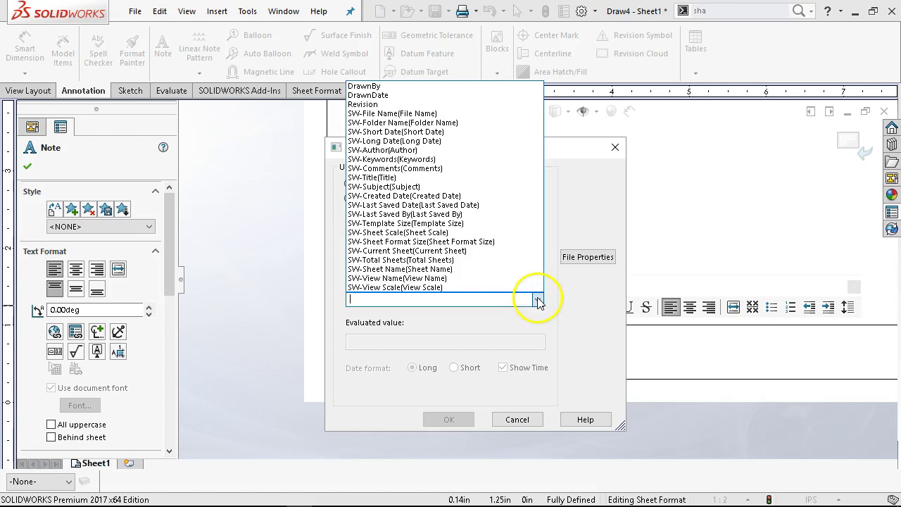
pyautogui.click(396, 87)
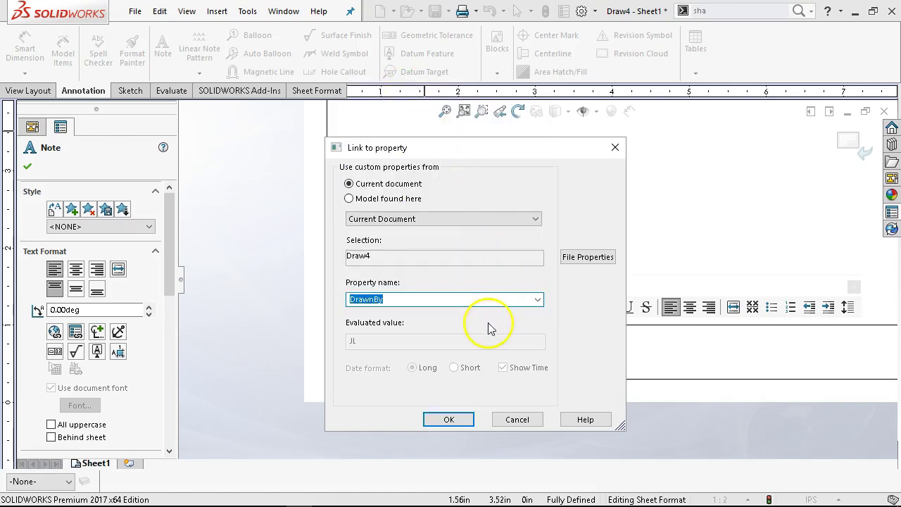
pyautogui.click(449, 420)
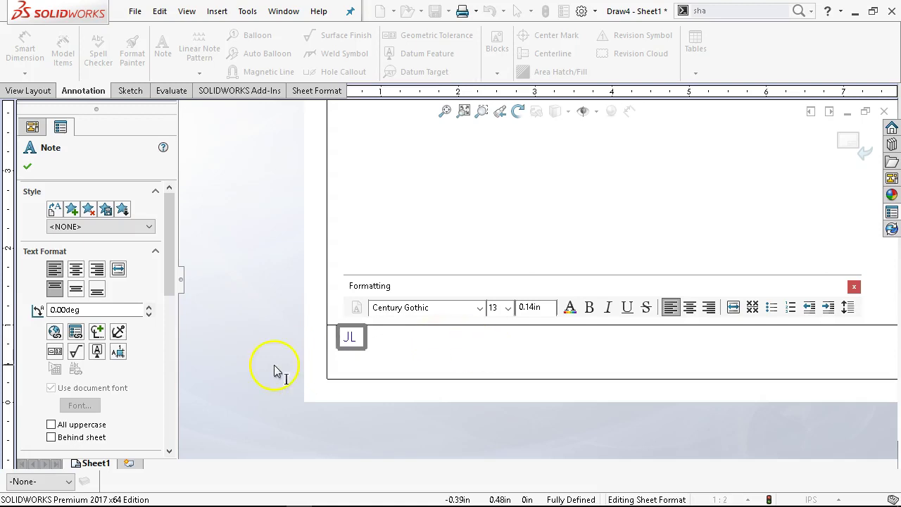
# Append a link to the DrawnDate property to the same note and finish editing it
pyautogui.click(75, 331)
pyautogui.click(537, 299)
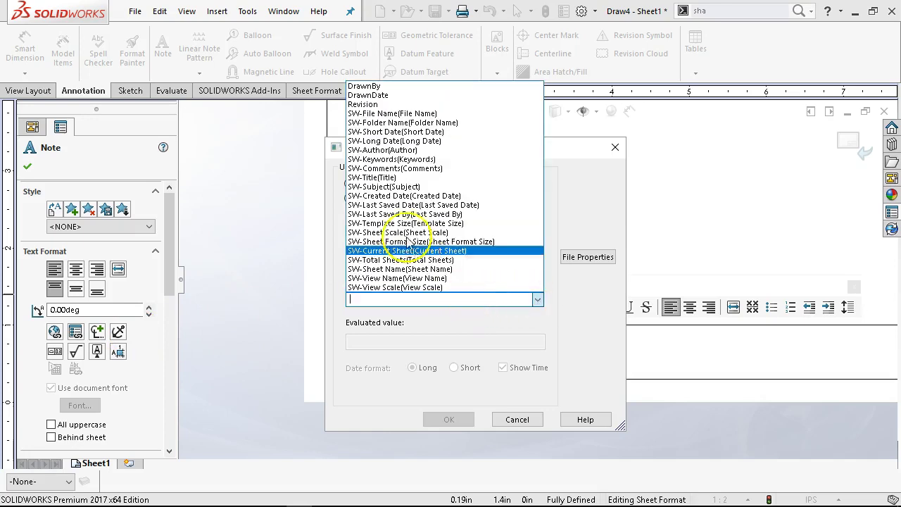
pyautogui.click(394, 95)
pyautogui.click(448, 420)
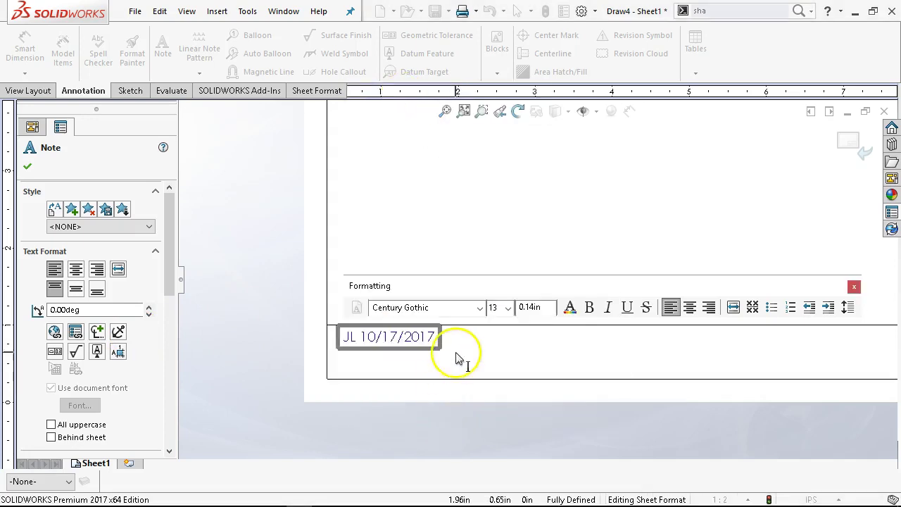
pyautogui.click(27, 166)
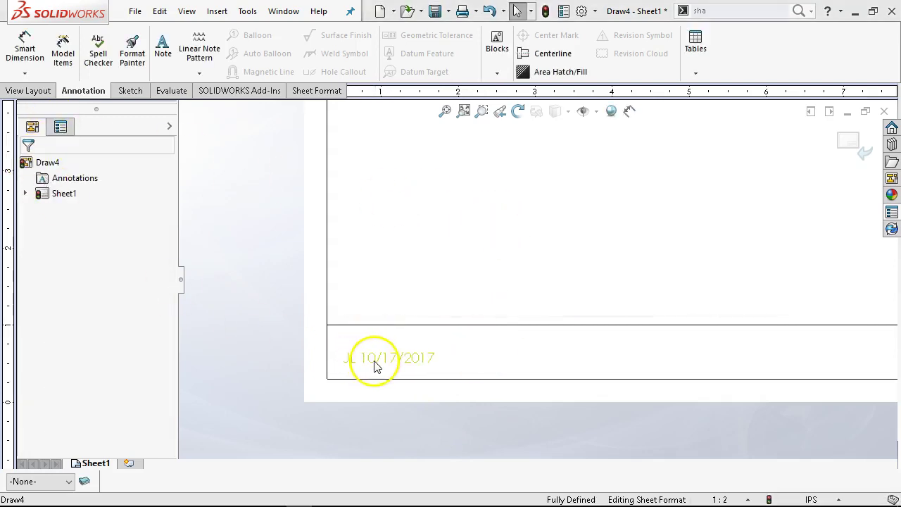
# Reposition the linked drawn-by and date note in the upper-left corner of the title block area
pyautogui.click(373, 364)
pyautogui.moveTo(428, 362); pyautogui.dragTo(416, 340)
pyautogui.click(402, 257)
pyautogui.rightClick(404, 260)
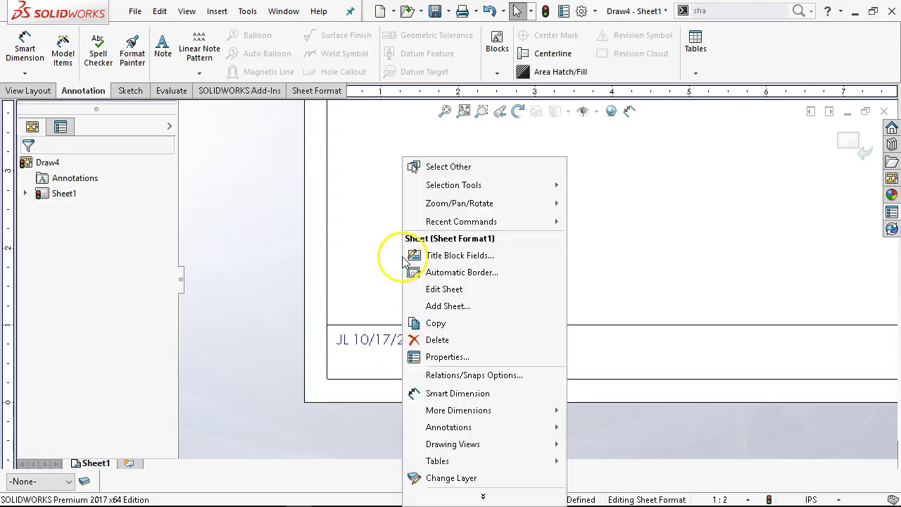
pyautogui.click(369, 176)
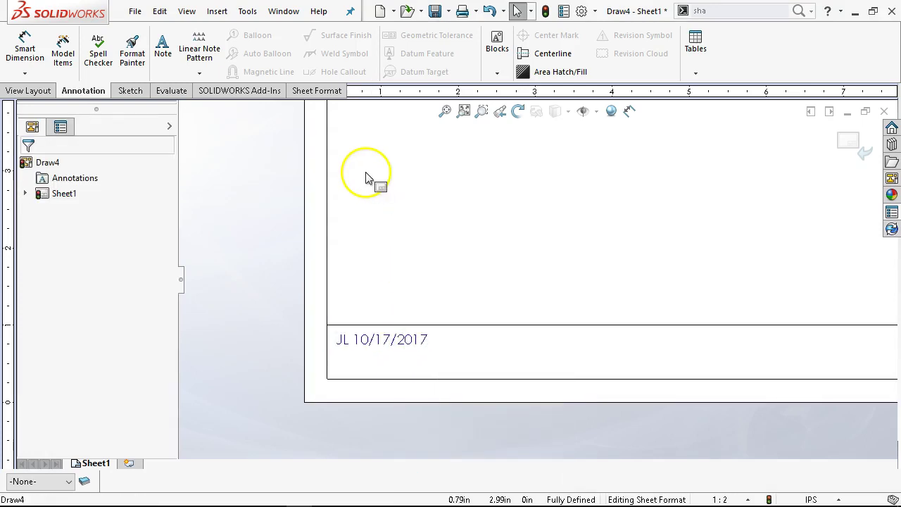
# Add a note reading "REV:" below the drawn-by note, link it to the Revision property, and end the Note command
pyautogui.click(161, 49)
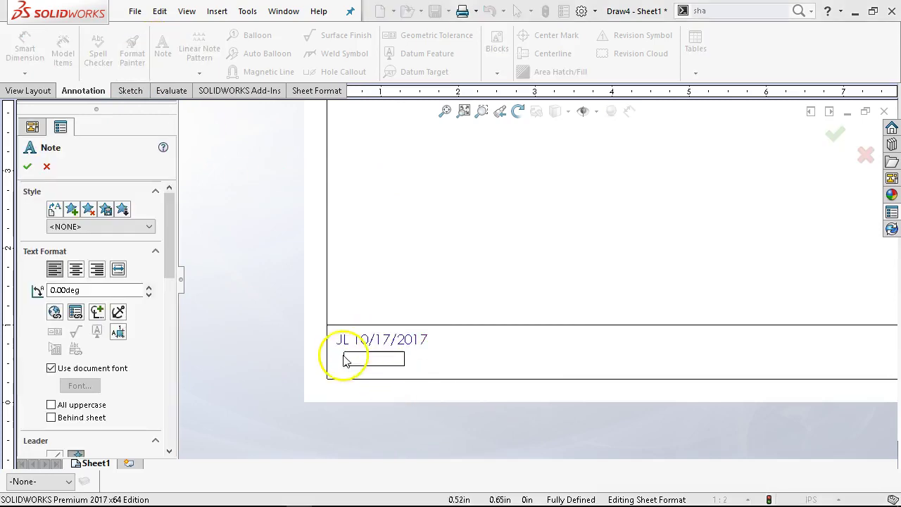
pyautogui.click(337, 361)
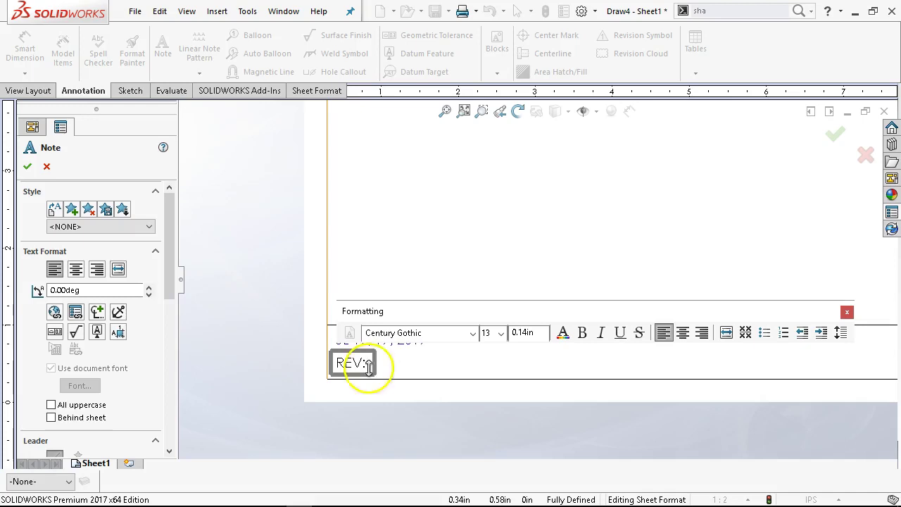
pyautogui.click(75, 312)
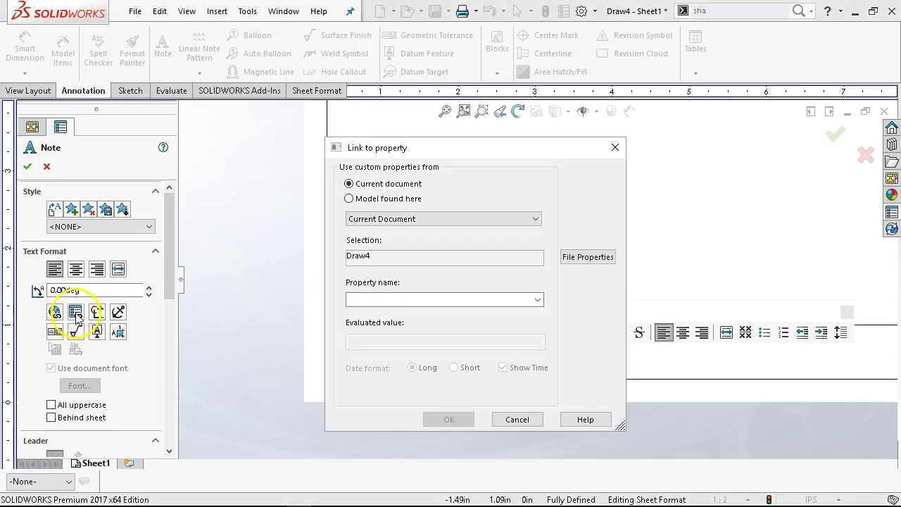
pyautogui.click(538, 299)
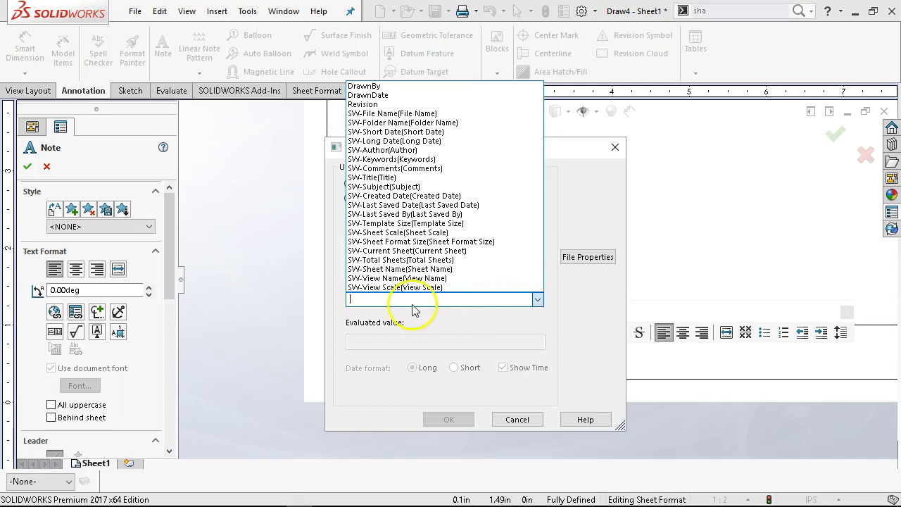
pyautogui.click(385, 106)
pyautogui.click(449, 418)
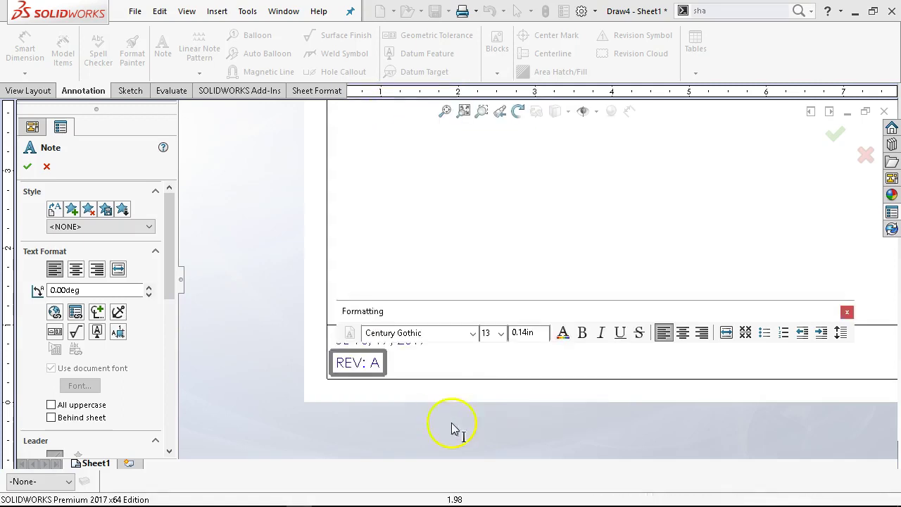
pyautogui.click(457, 257)
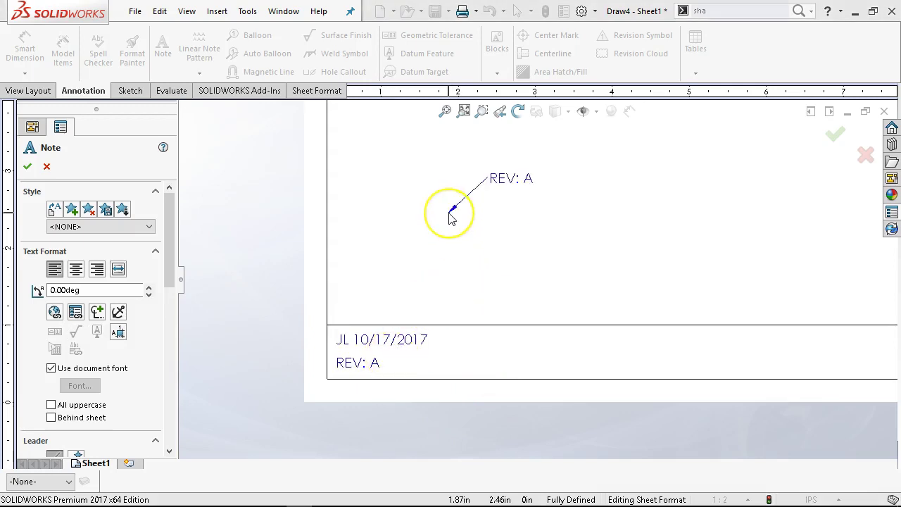
pyautogui.press('Escape')
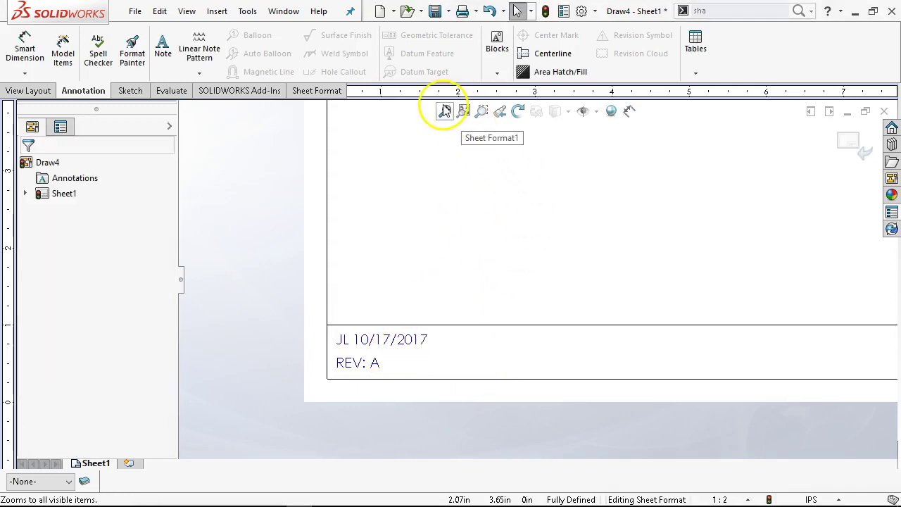
# Finish editing the sheet format and return to the drawing sheet
pyautogui.click(464, 110)
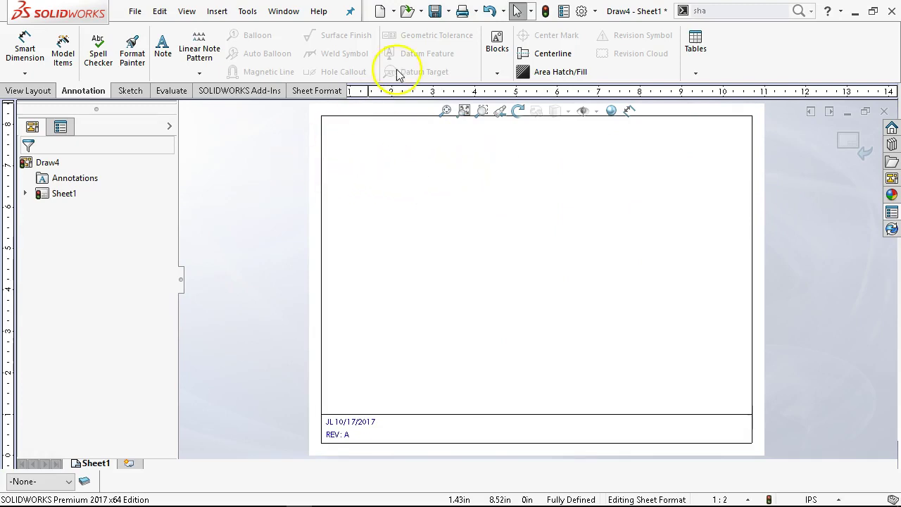
pyautogui.click(847, 147)
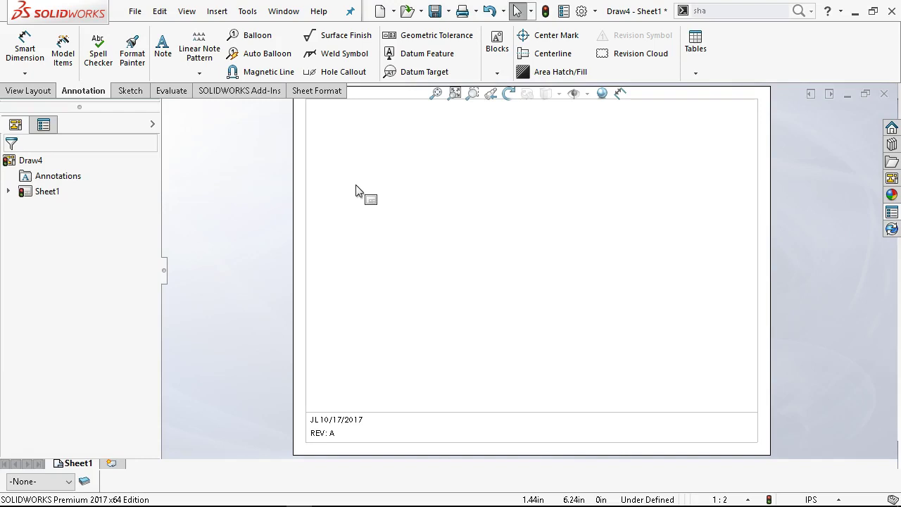
pyautogui.click(375, 223)
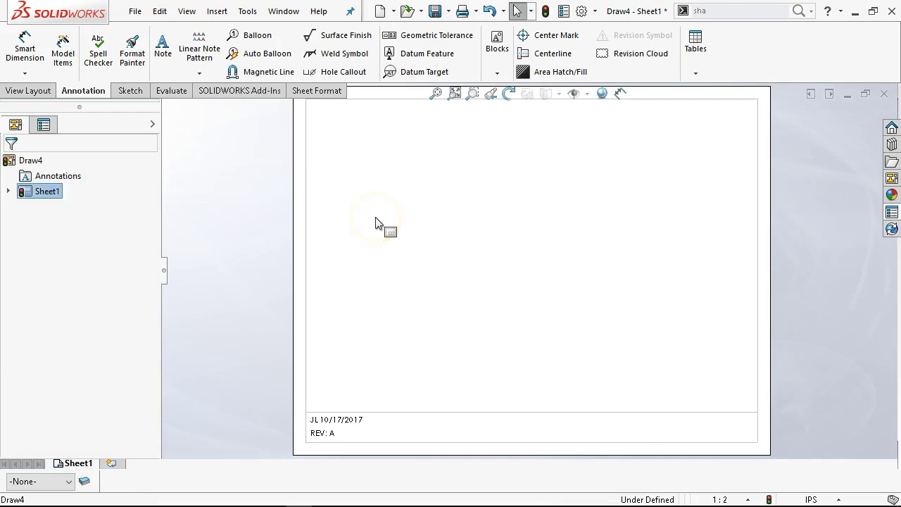
# Create a new part document
pyautogui.click(134, 11)
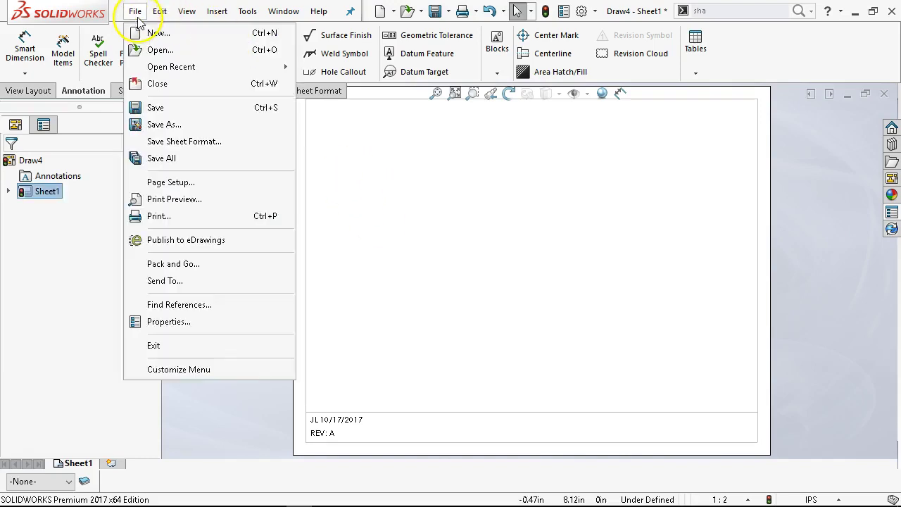
pyautogui.click(151, 33)
pyautogui.doubleClick(242, 110)
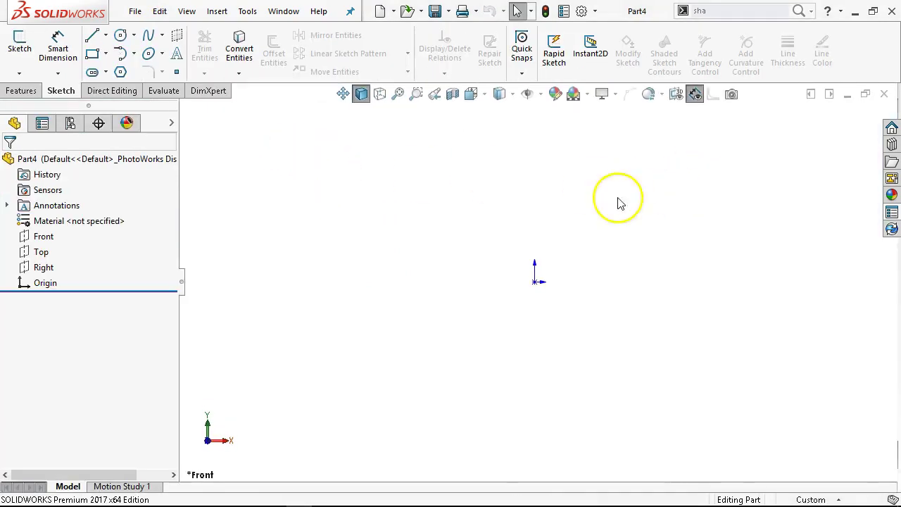
# Sketch a roughly square corner rectangle on the Front plane, starting at the origin
pyautogui.click(31, 95)
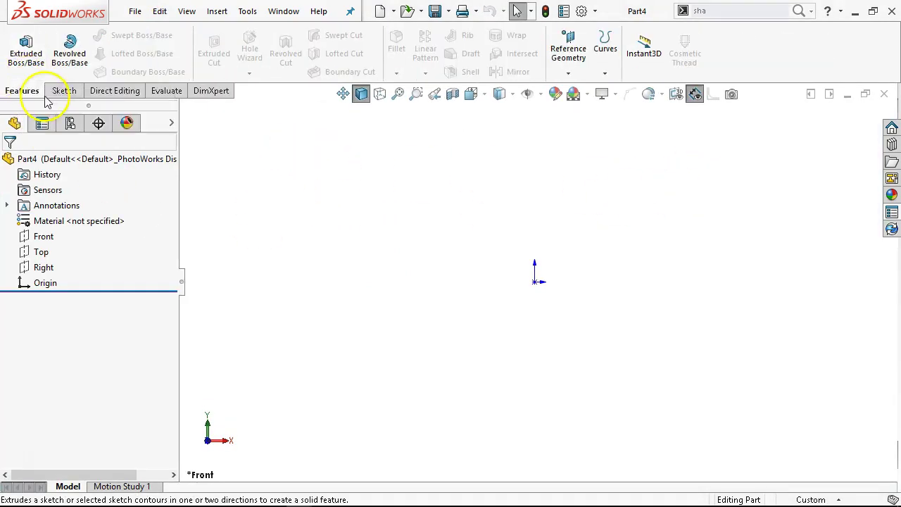
pyautogui.click(61, 90)
pyautogui.click(93, 54)
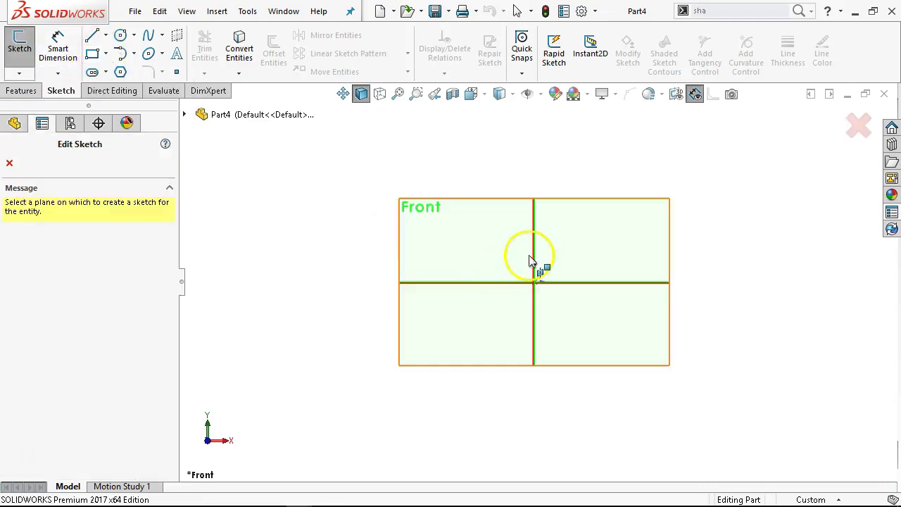
pyautogui.click(574, 204)
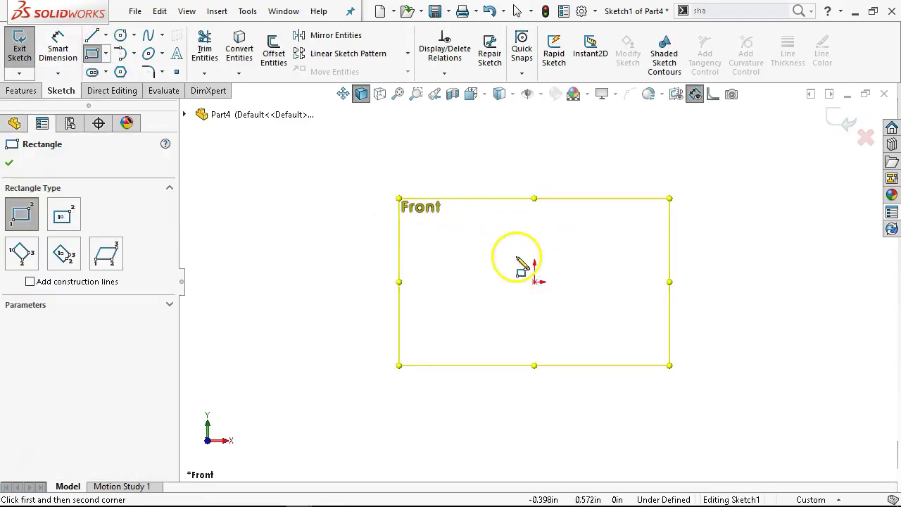
pyautogui.click(534, 282)
pyautogui.click(601, 218)
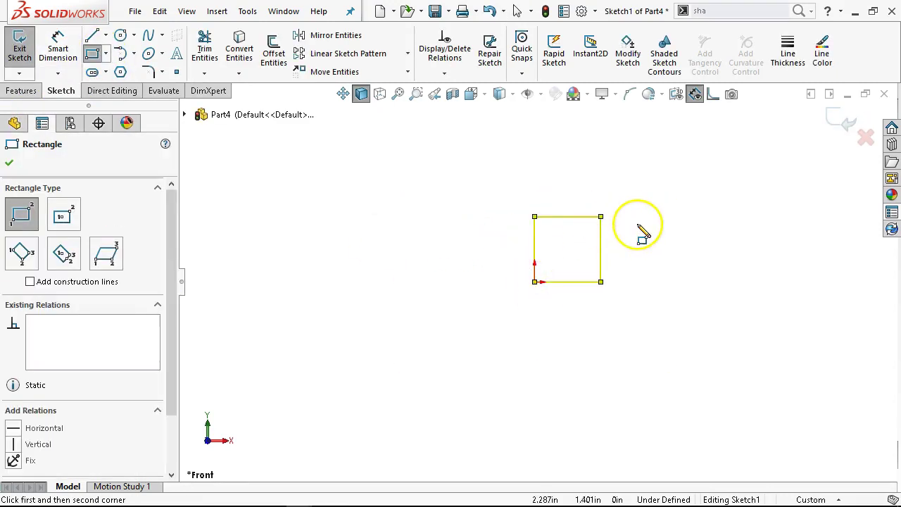
# Extrude the rectangle as a blind boss about 0.91 in deep
pyautogui.click(21, 91)
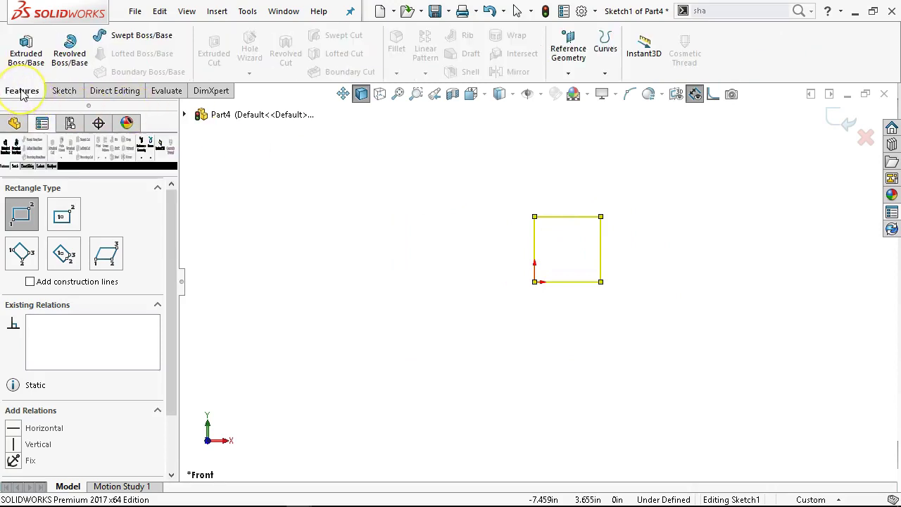
pyautogui.click(27, 51)
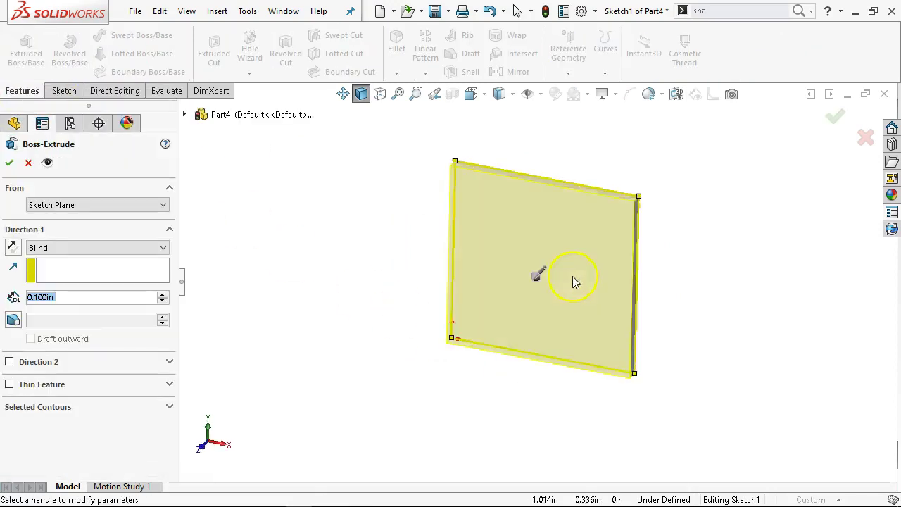
pyautogui.moveTo(516, 295); pyautogui.dragTo(466, 349)
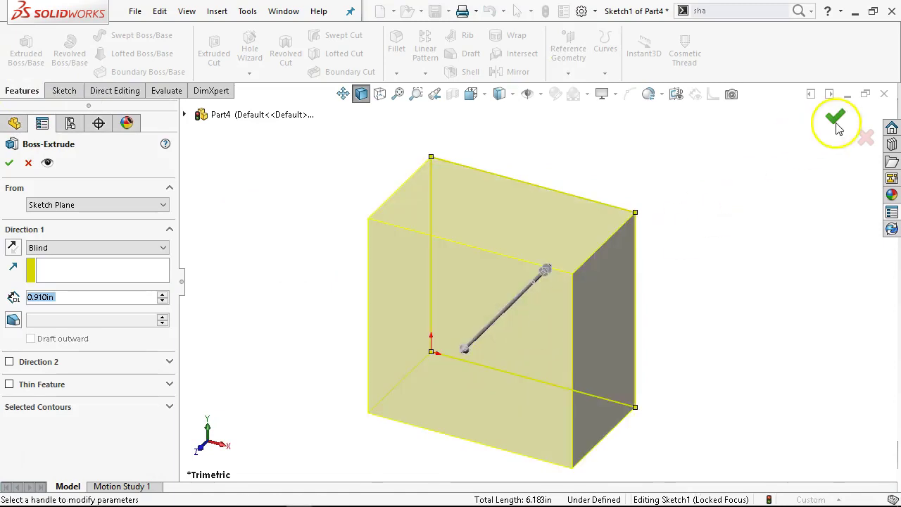
pyautogui.scroll(3, 712, 224)
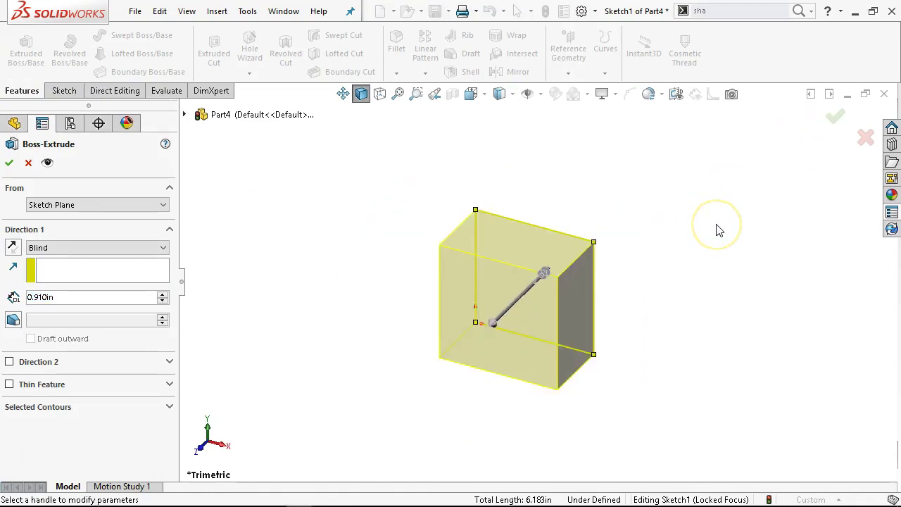
pyautogui.click(830, 117)
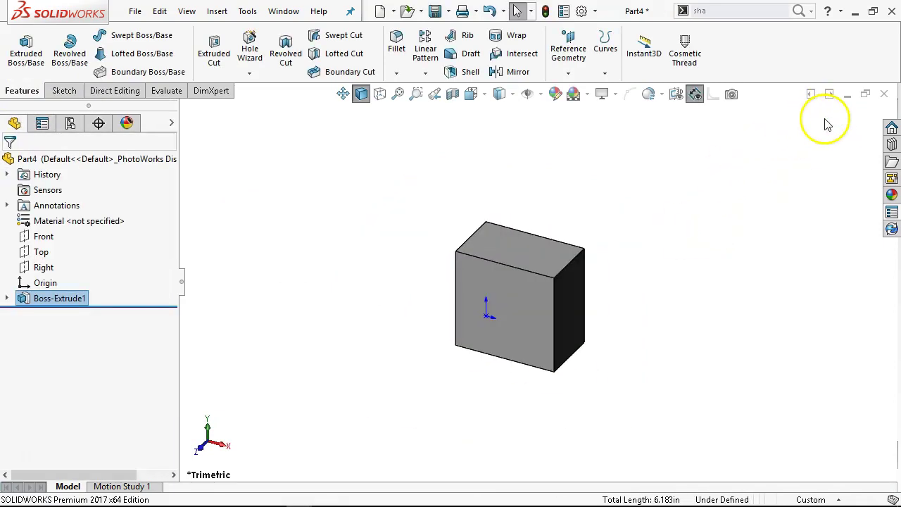
# Fill in the part's custom properties with part number CUB-0001, part name Cube, the modeler's initials and revision 1
pyautogui.click(892, 212)
pyautogui.moveTo(746, 164); pyautogui.dragTo(653, 172)
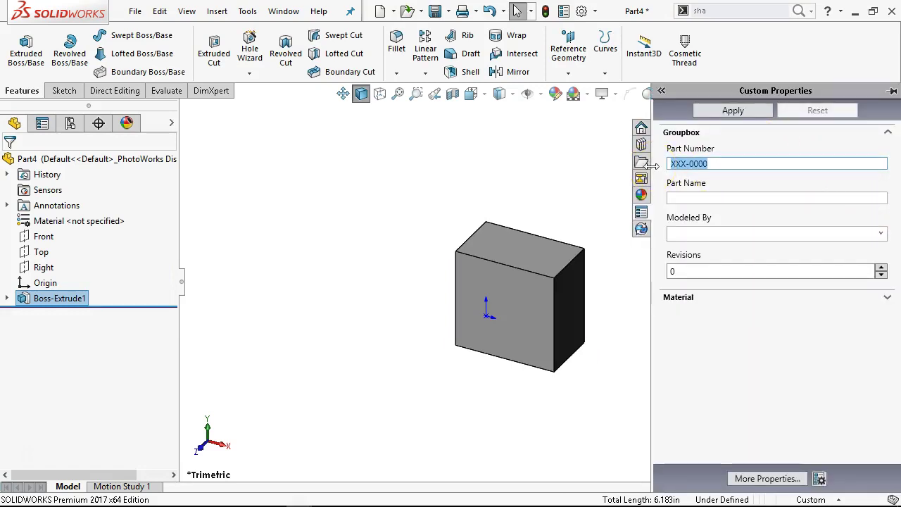
pyautogui.write('CUB')
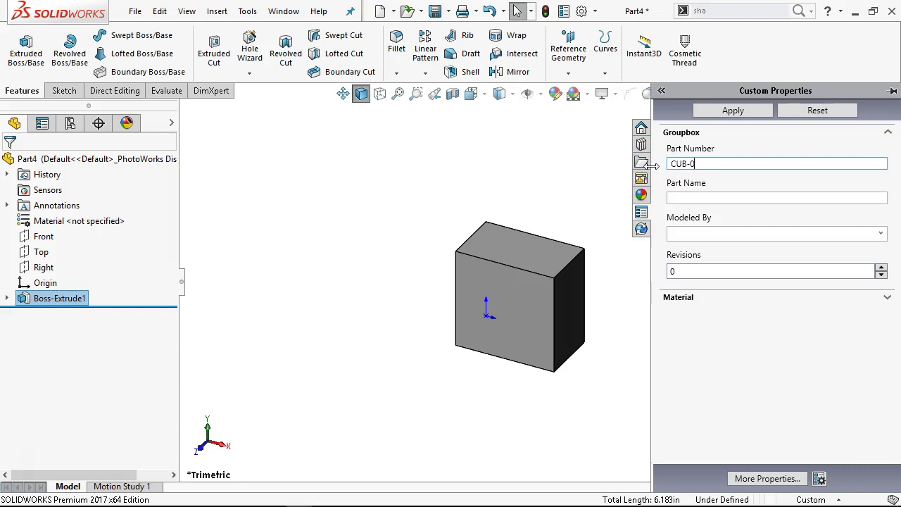
pyautogui.press('Tab')
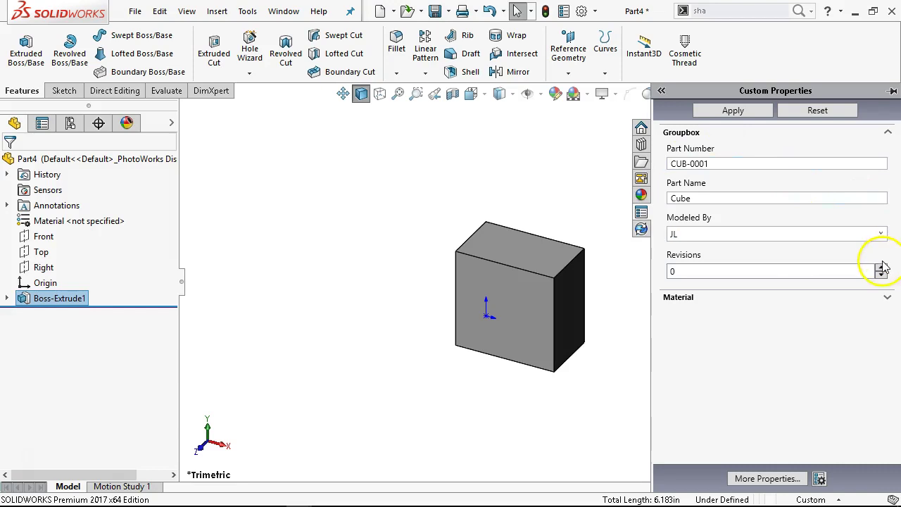
# Assign 6061 Alloy as the part's material in the custom properties
pyautogui.click(885, 296)
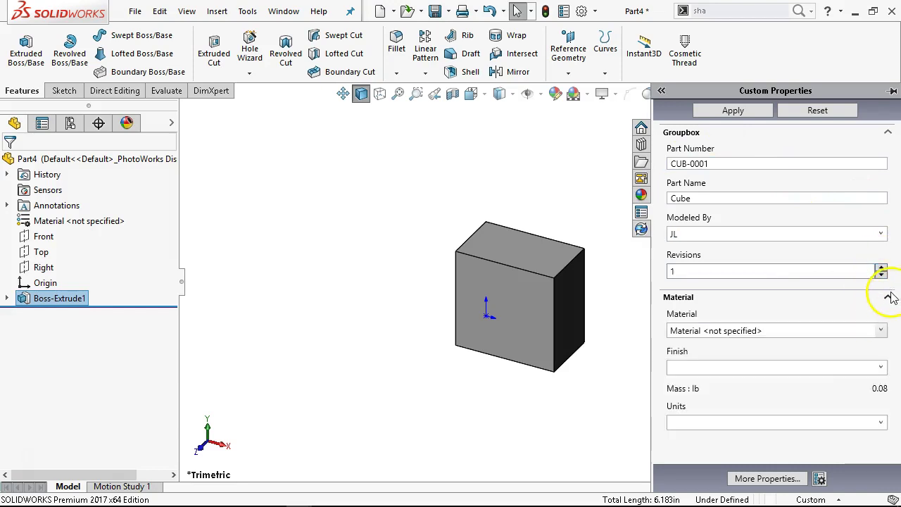
pyautogui.click(881, 332)
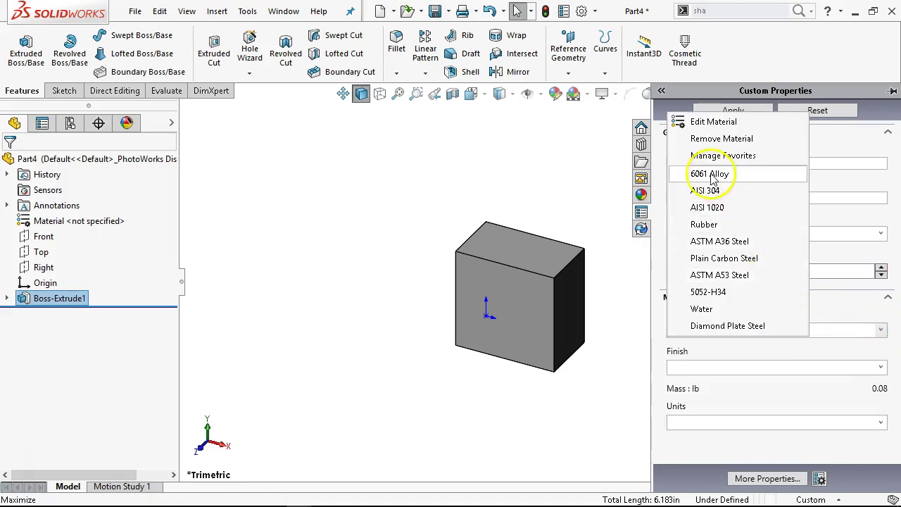
pyautogui.click(781, 176)
pyautogui.click(470, 262)
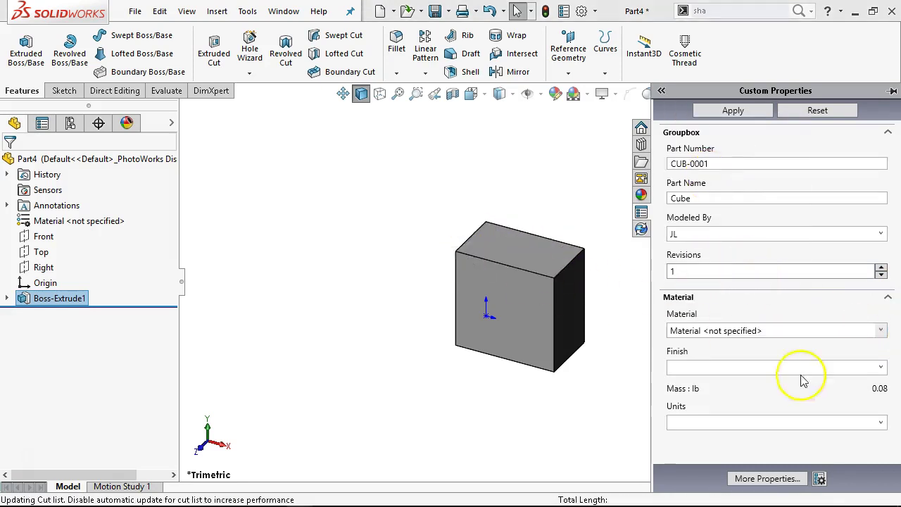
pyautogui.click(887, 297)
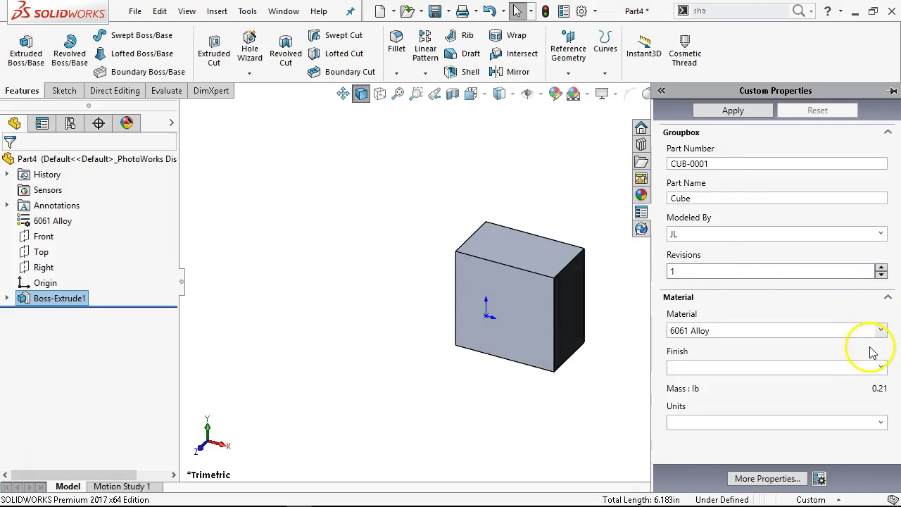
# Set the finish to PWRCOAT and the mass units to lbs, and apply the custom properties to the part
pyautogui.click(880, 368)
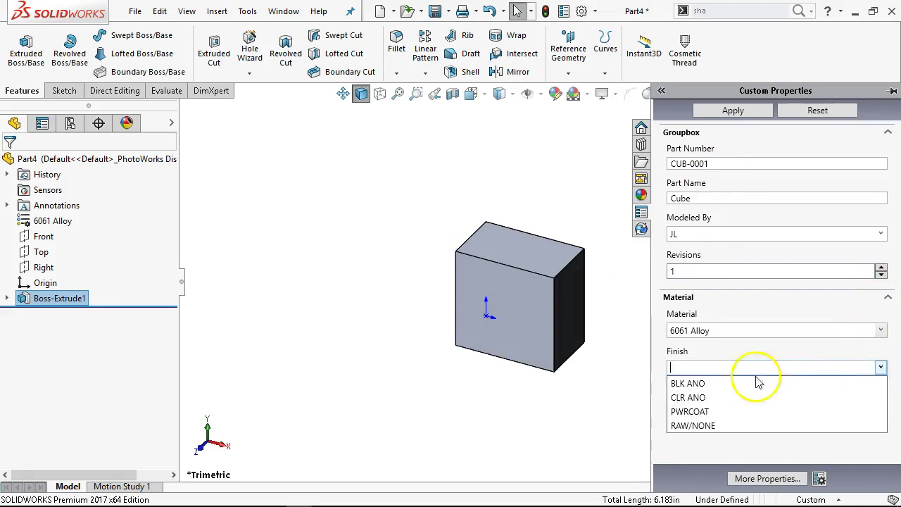
pyautogui.click(717, 412)
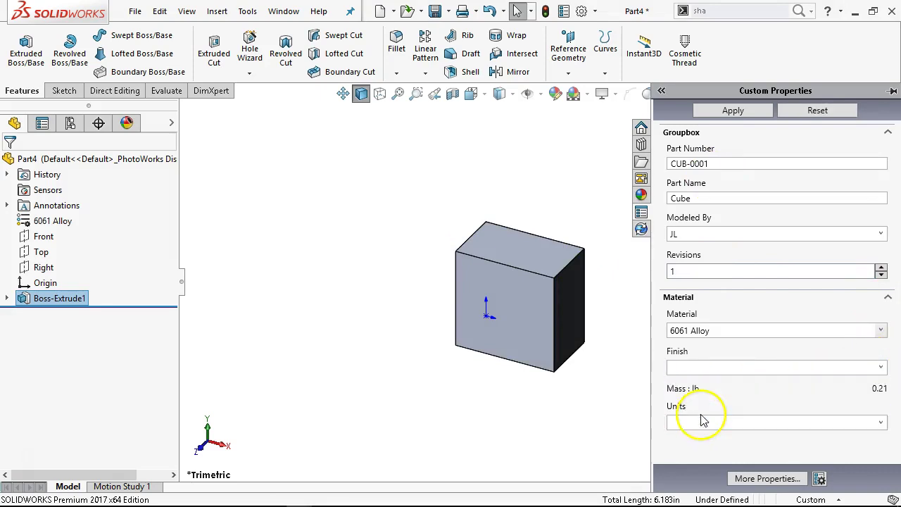
pyautogui.click(878, 421)
pyautogui.click(760, 440)
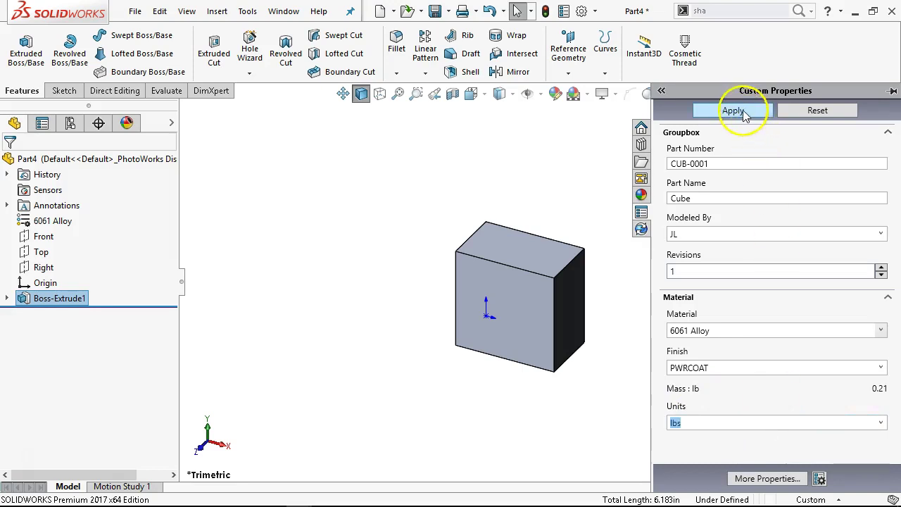
pyautogui.click(739, 113)
pyautogui.click(535, 147)
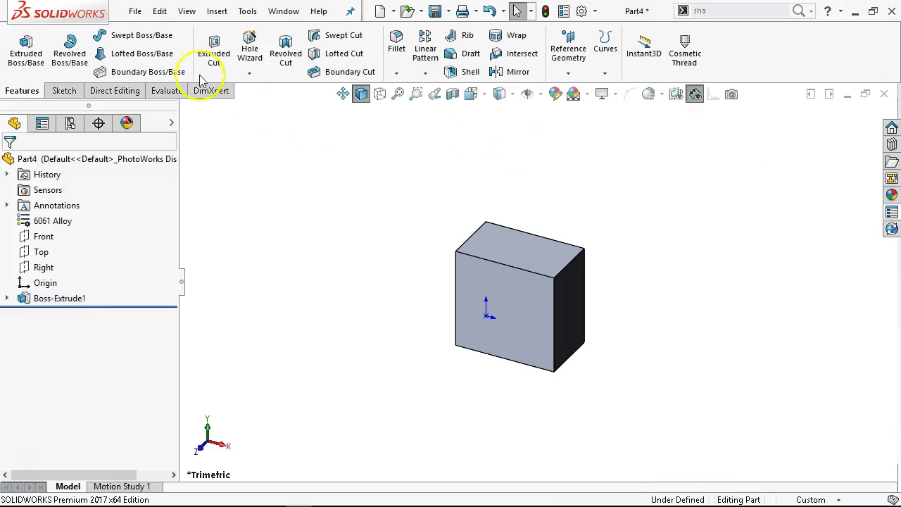
# Review the custom properties stored in the part's file summary information
pyautogui.click(135, 10)
pyautogui.click(141, 378)
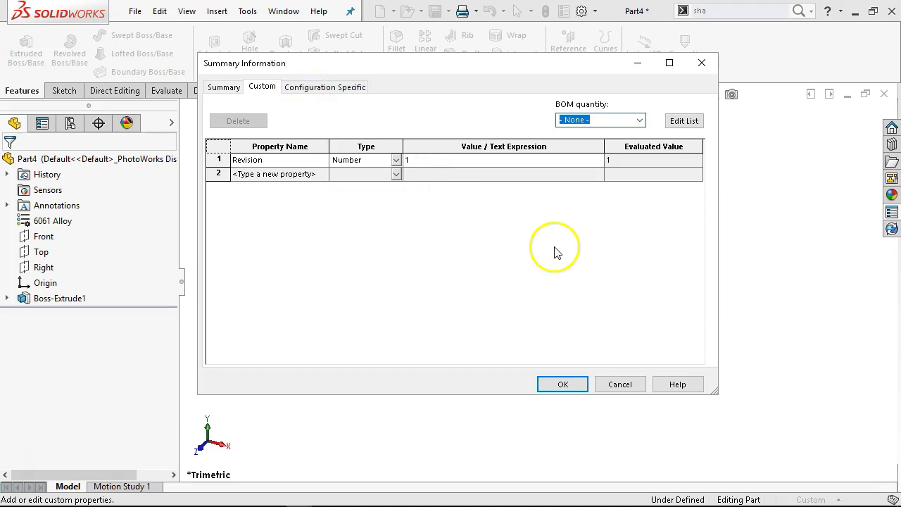
pyautogui.click(628, 385)
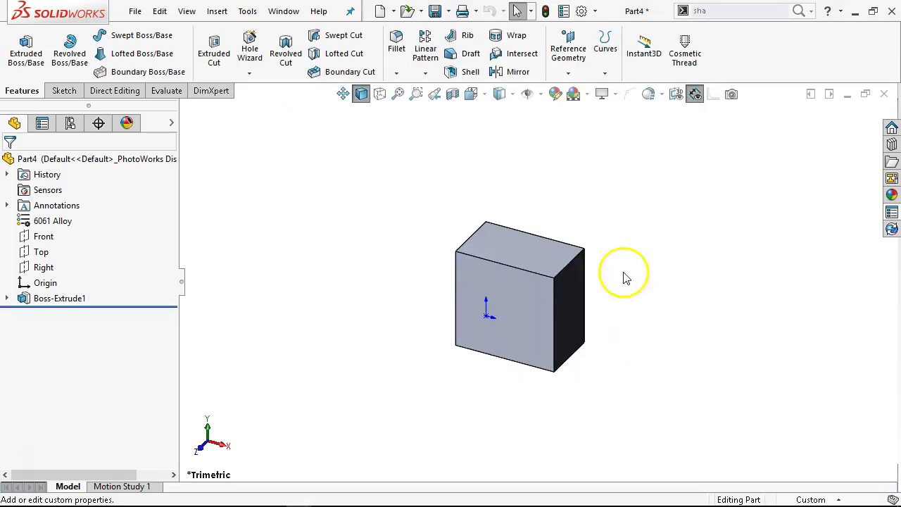
# Save the part as Test Cube in the Chapter 3 folder
pyautogui.click(434, 12)
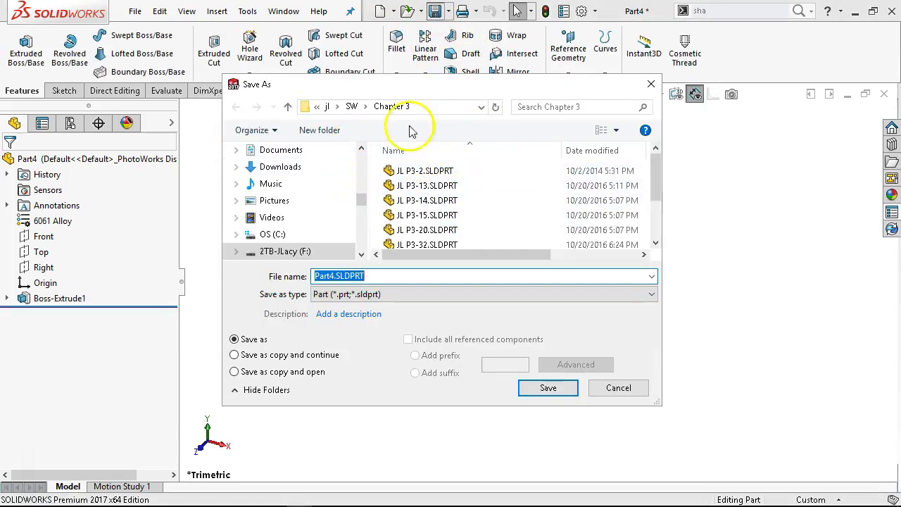
pyautogui.write('t Cube')
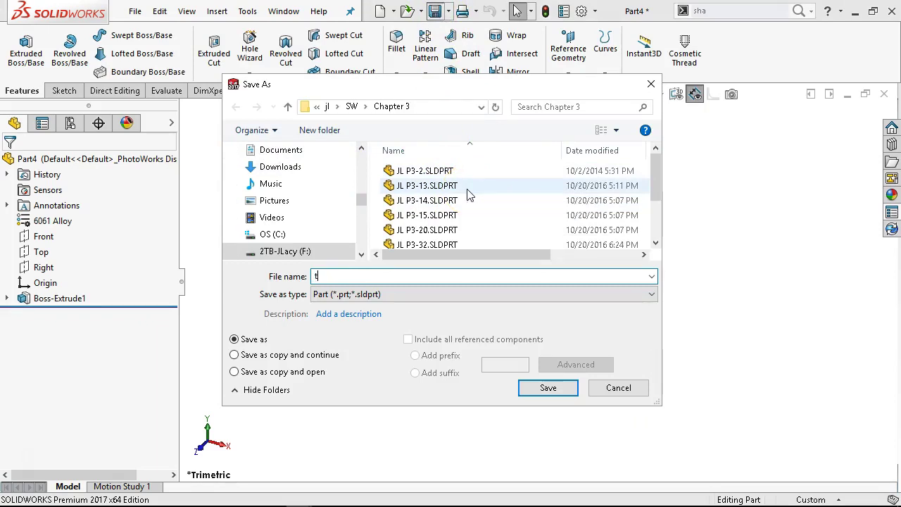
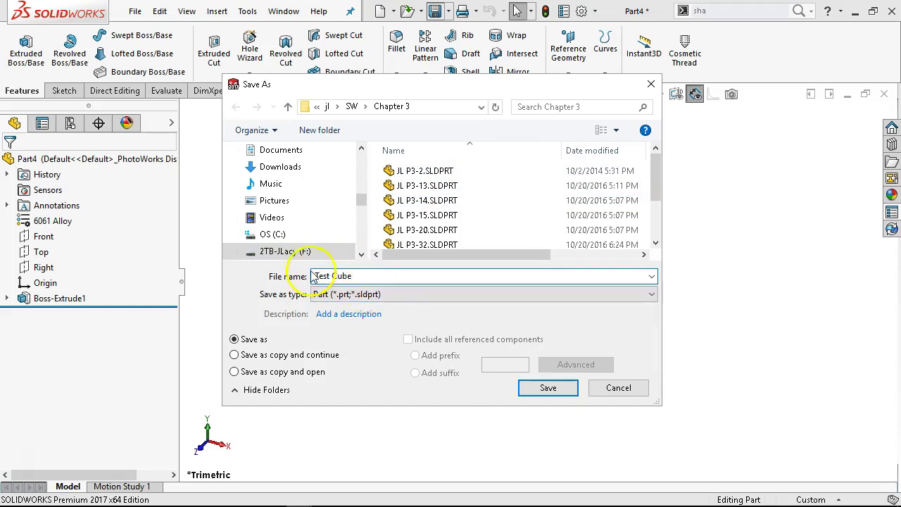
pyautogui.click(545, 387)
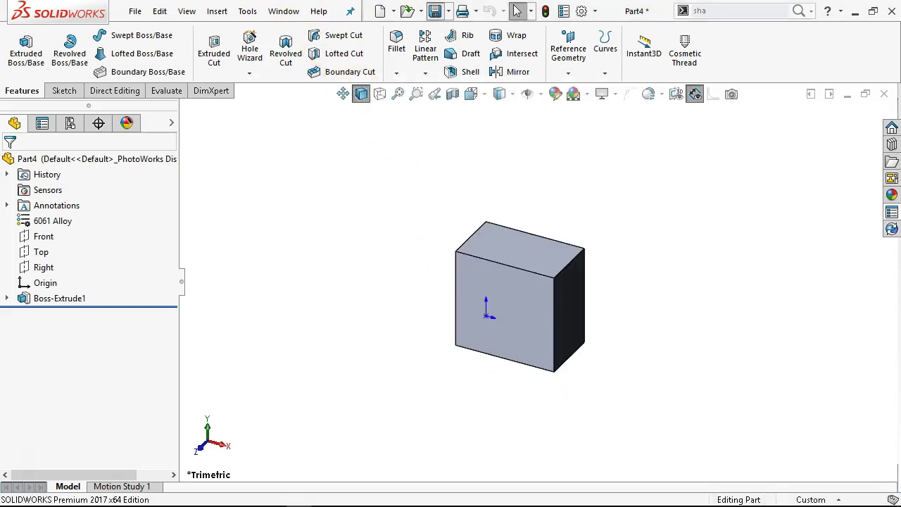
# Switch to the open drawing and place a trimetric model view of Test Cube in the upper middle of the sheet
pyautogui.click(283, 11)
pyautogui.click(337, 158)
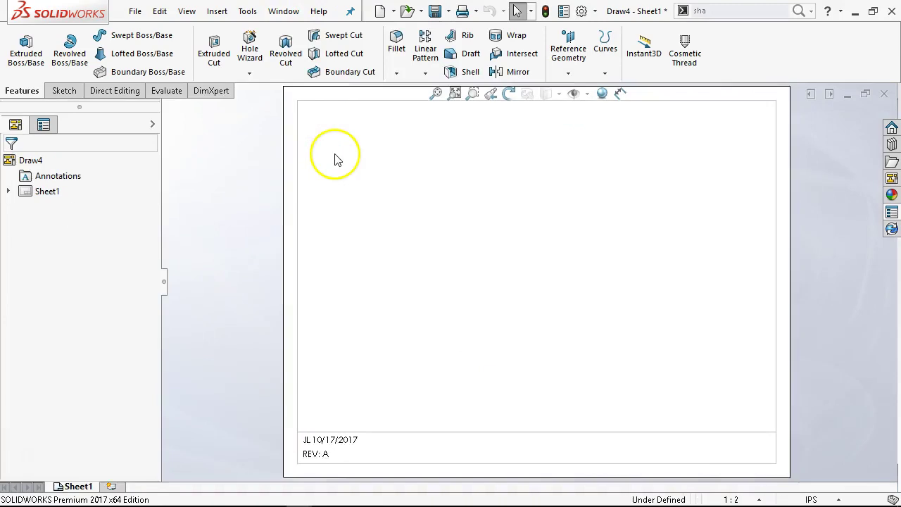
pyautogui.click(32, 90)
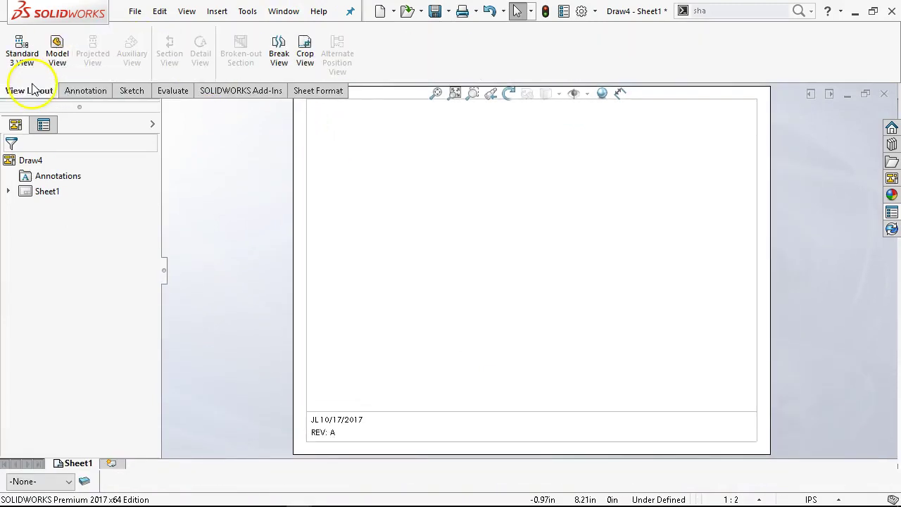
pyautogui.click(57, 51)
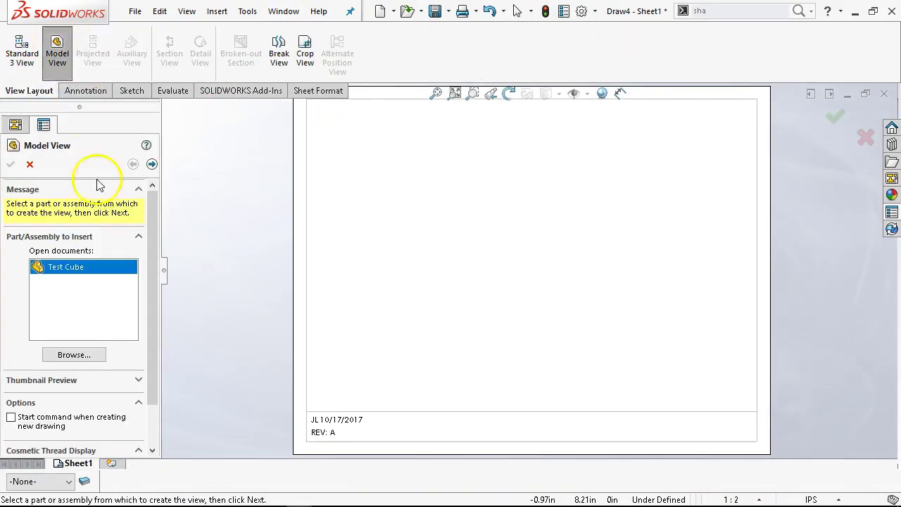
pyautogui.click(152, 164)
pyautogui.click(536, 253)
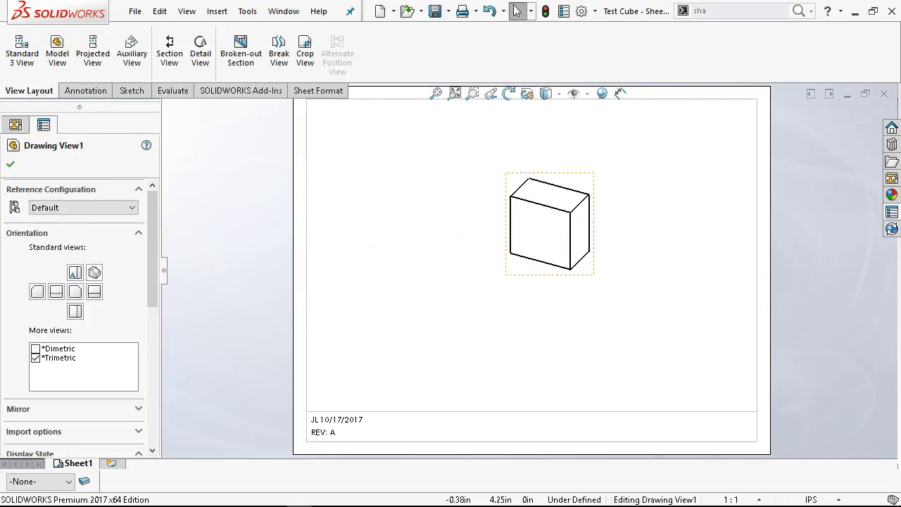
pyautogui.click(11, 166)
pyautogui.click(482, 305)
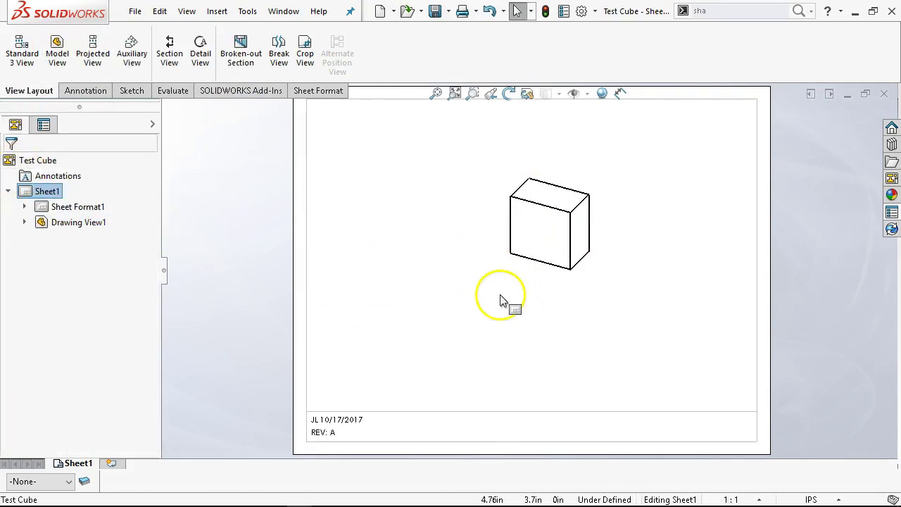
# Open the sheet format for editing and place a new note in the title block, beside the revision note
pyautogui.rightClick(501, 299)
pyautogui.click(531, 256)
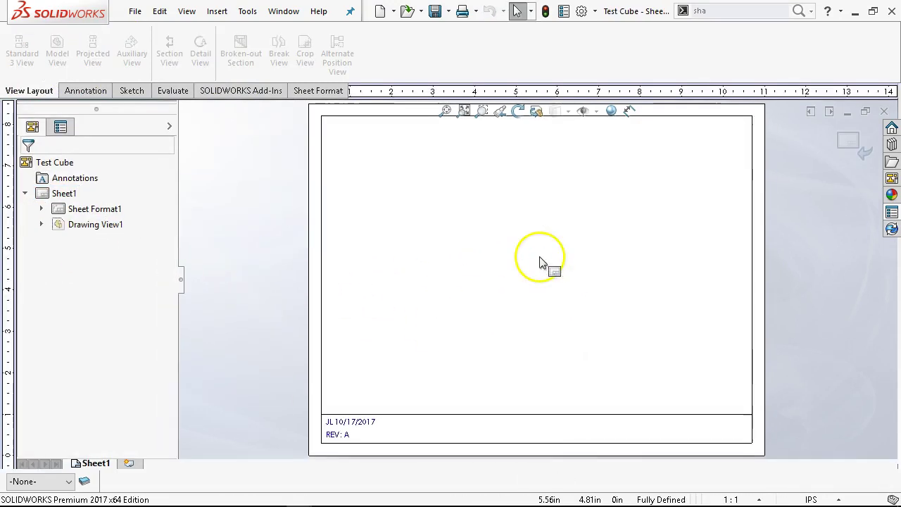
pyautogui.click(84, 90)
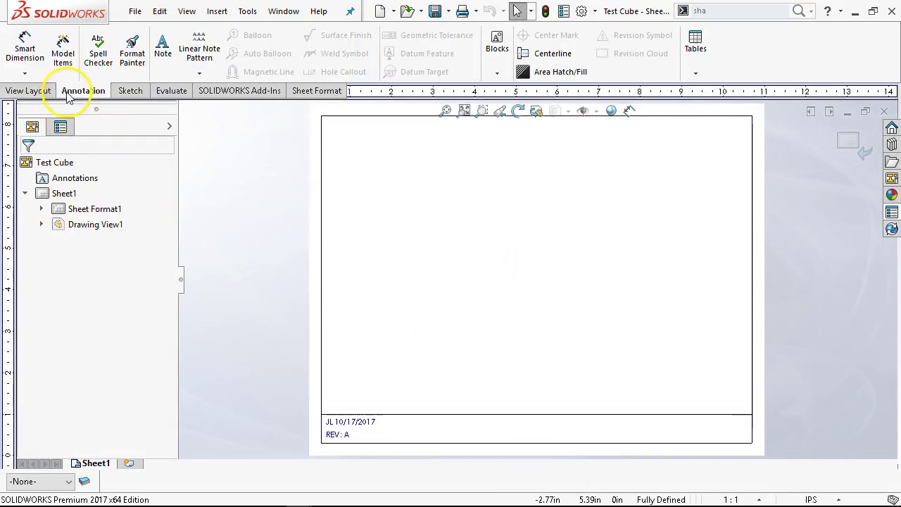
pyautogui.click(162, 44)
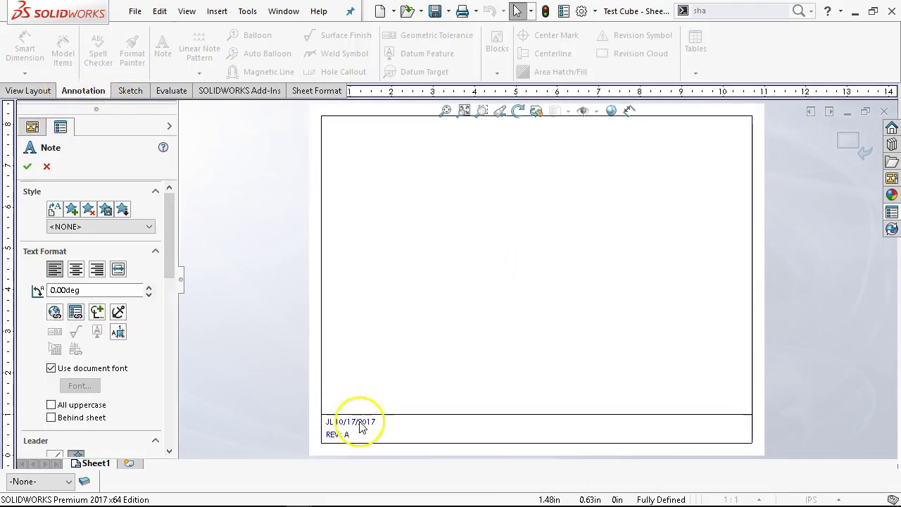
pyautogui.click(414, 432)
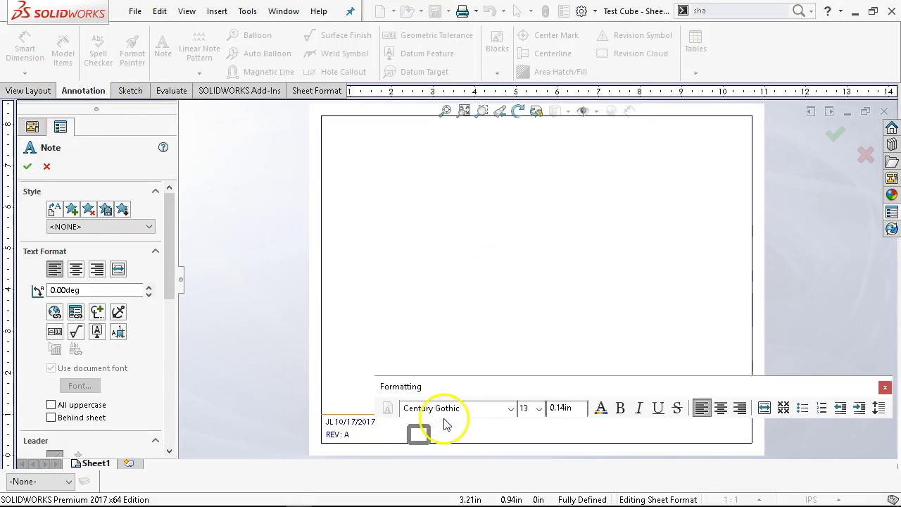
# Link the new note to the PartNo property of the model in the drawing view specified in Sheet Properties
pyautogui.click(75, 311)
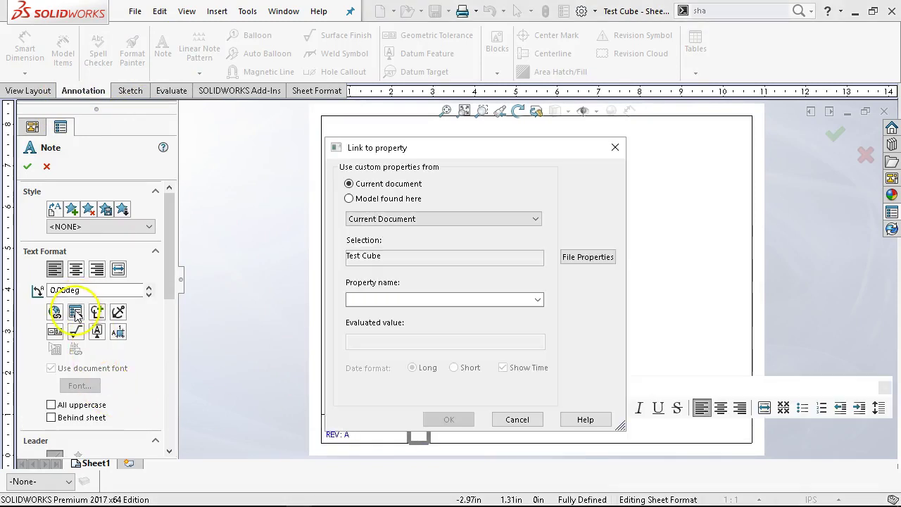
pyautogui.click(348, 199)
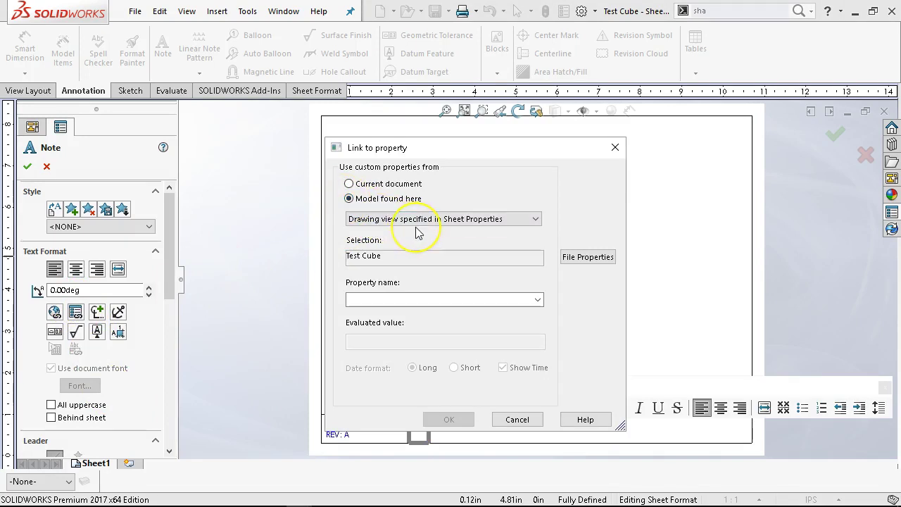
pyautogui.click(461, 223)
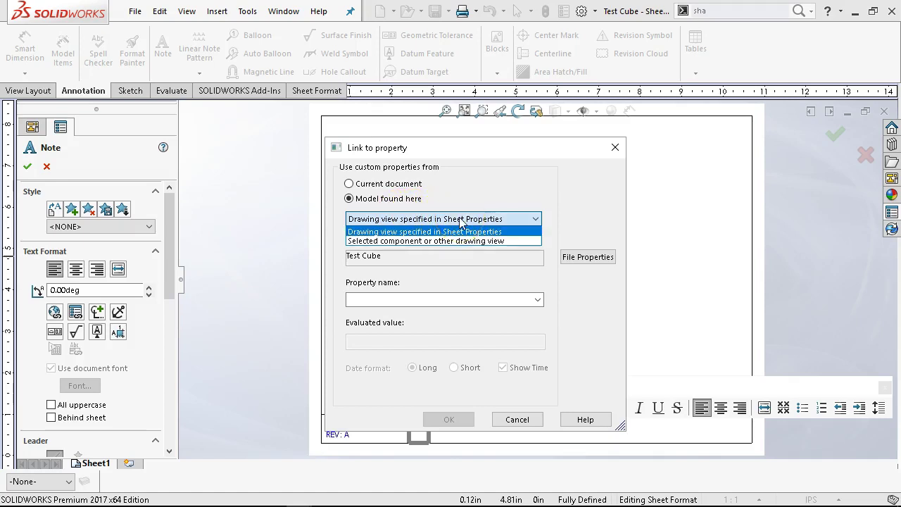
pyautogui.click(462, 241)
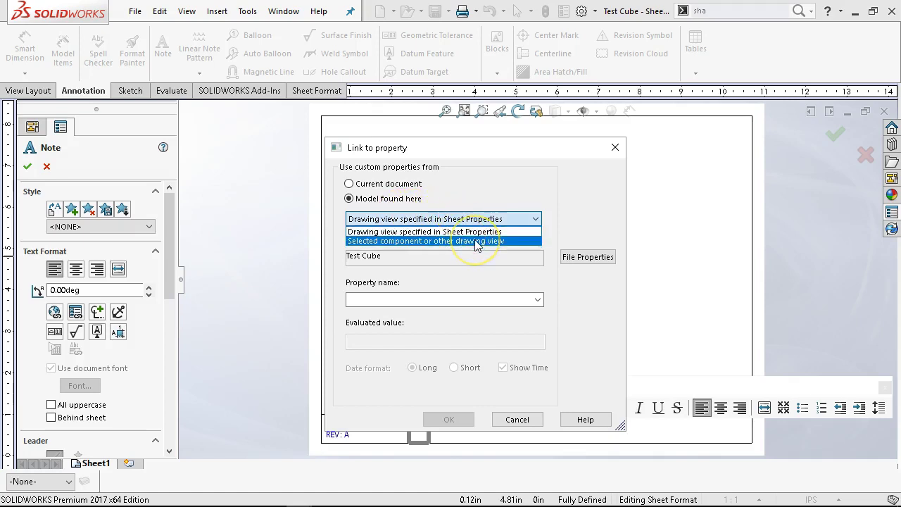
pyautogui.click(475, 243)
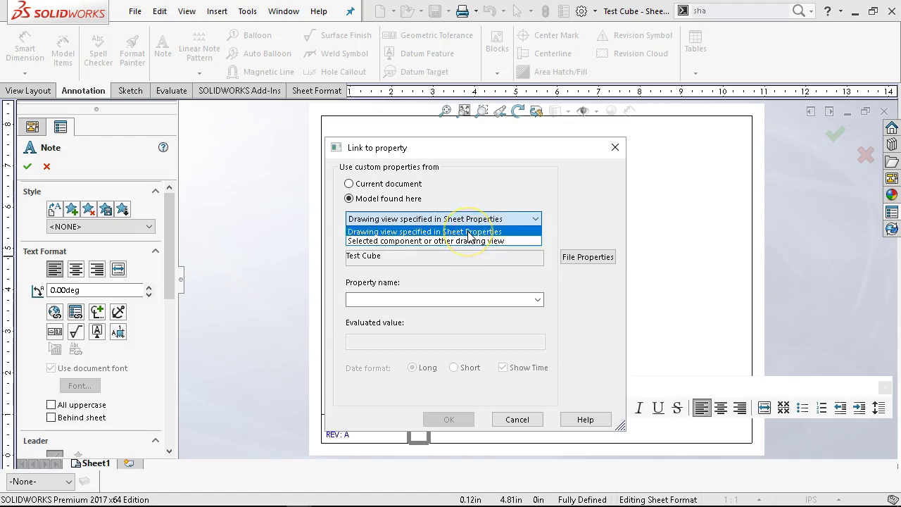
pyautogui.click(468, 232)
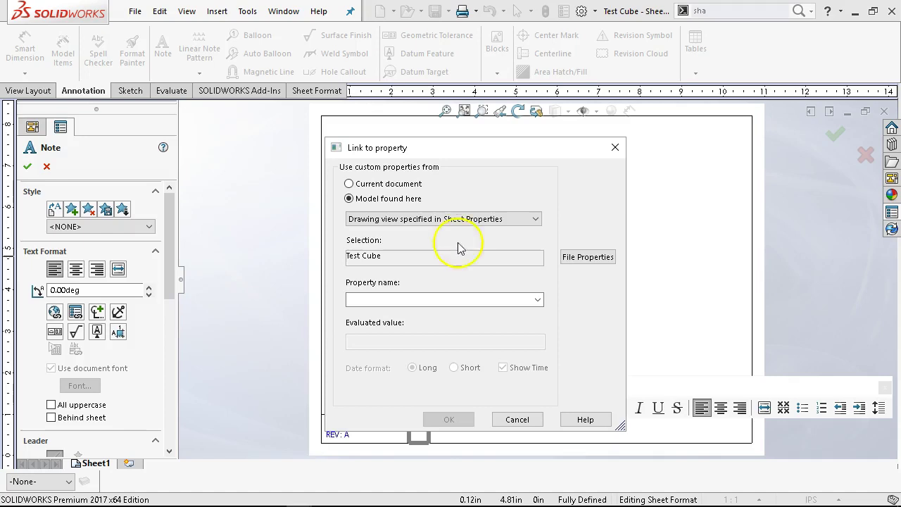
pyautogui.click(537, 299)
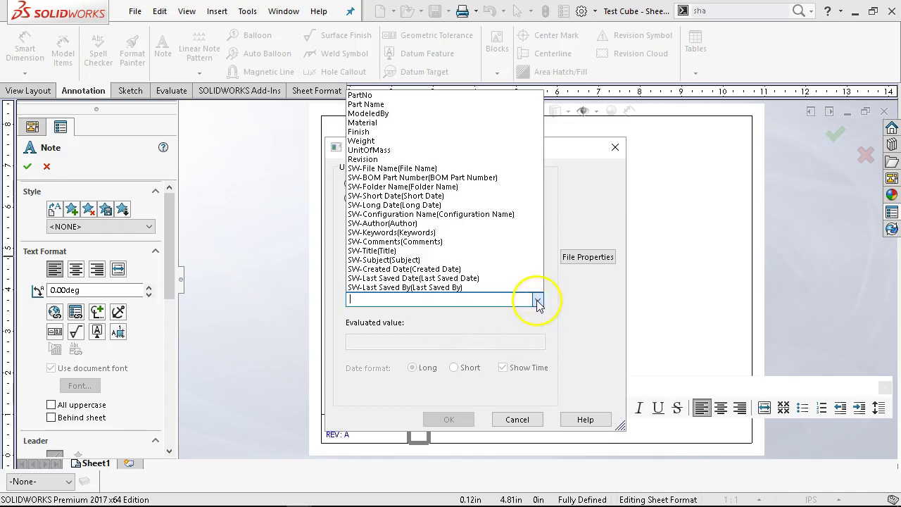
pyautogui.click(357, 95)
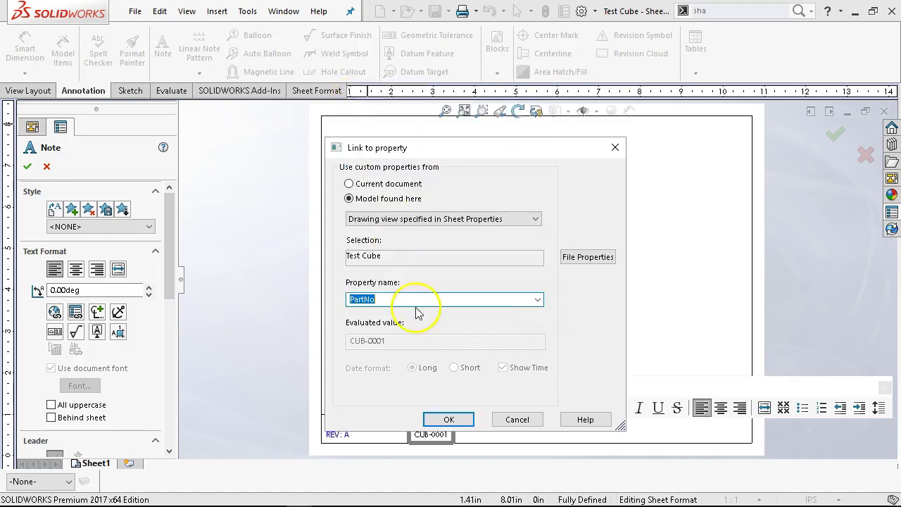
pyautogui.click(448, 419)
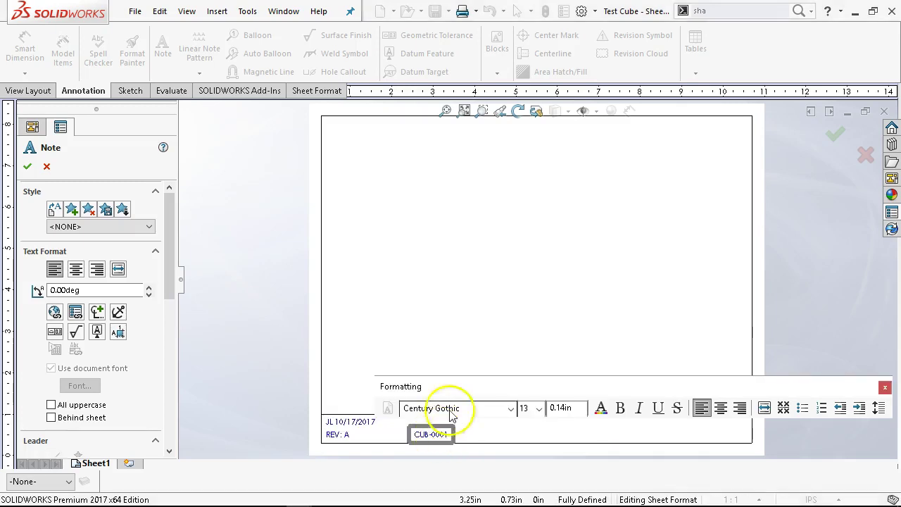
# Move the part number note up level with the drawn-by note in the title block and prefix it with "Part No.: "
pyautogui.click(447, 366)
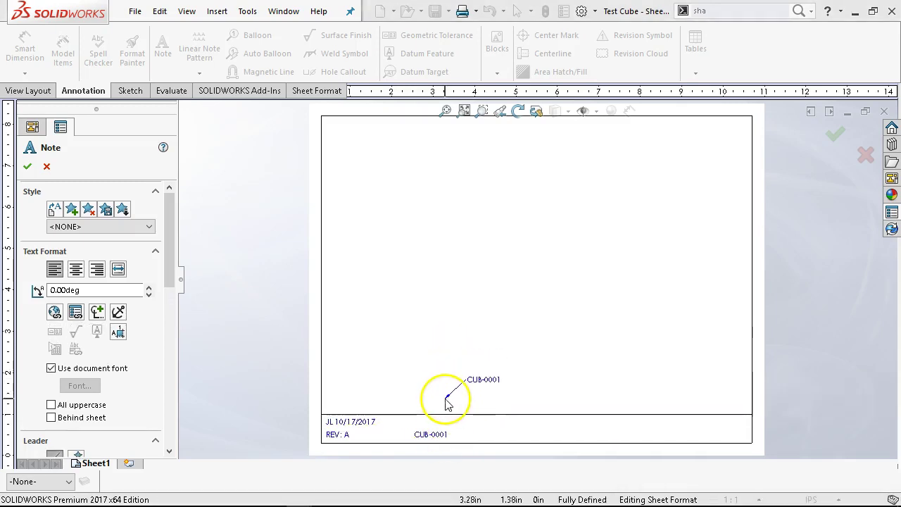
pyautogui.press('Escape')
pyautogui.moveTo(428, 431); pyautogui.dragTo(426, 417)
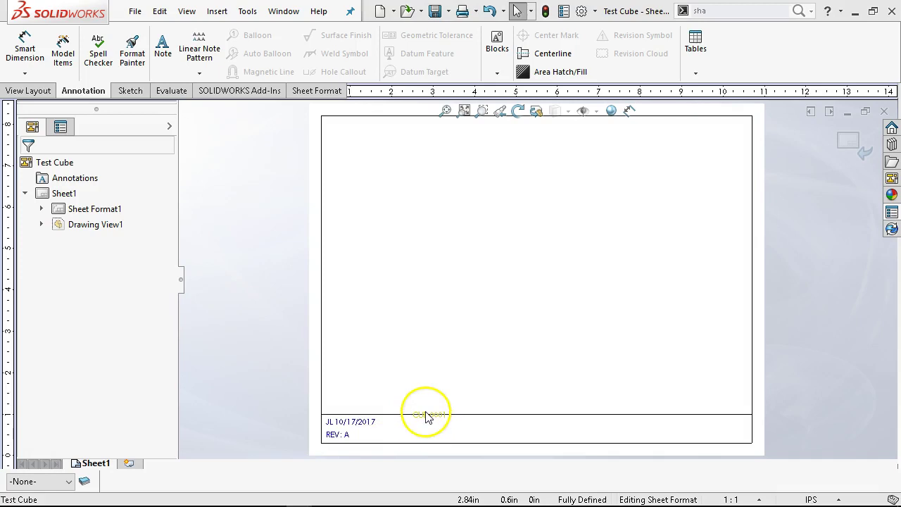
pyautogui.doubleClick(427, 416)
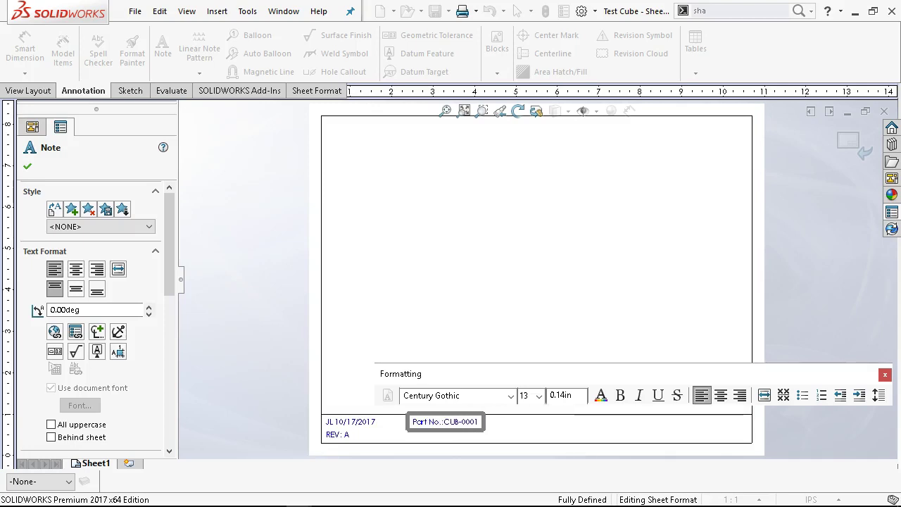
pyautogui.click(459, 297)
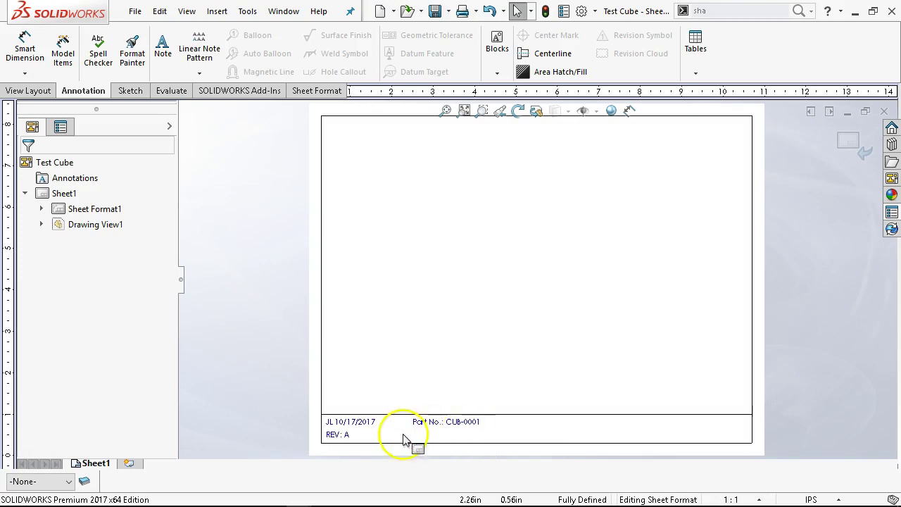
pyautogui.scroll(-3, 431, 413)
pyautogui.moveTo(535, 392)
pyautogui.mouseDown()
pyautogui.moveTo(504, 283)
pyautogui.moveTo(523, 422)
pyautogui.moveTo(521, 409)
pyautogui.moveTo(533, 401)
pyautogui.mouseUp()
pyautogui.click(518, 287)
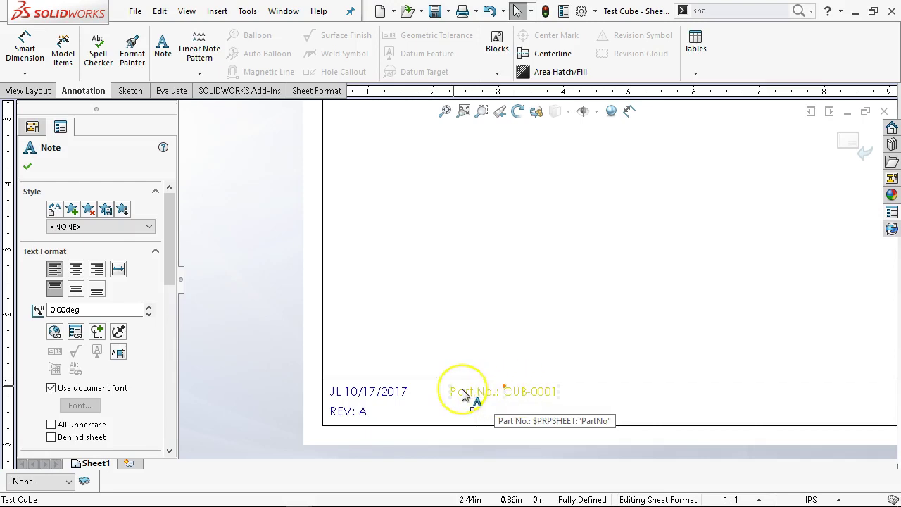
pyautogui.click(491, 392)
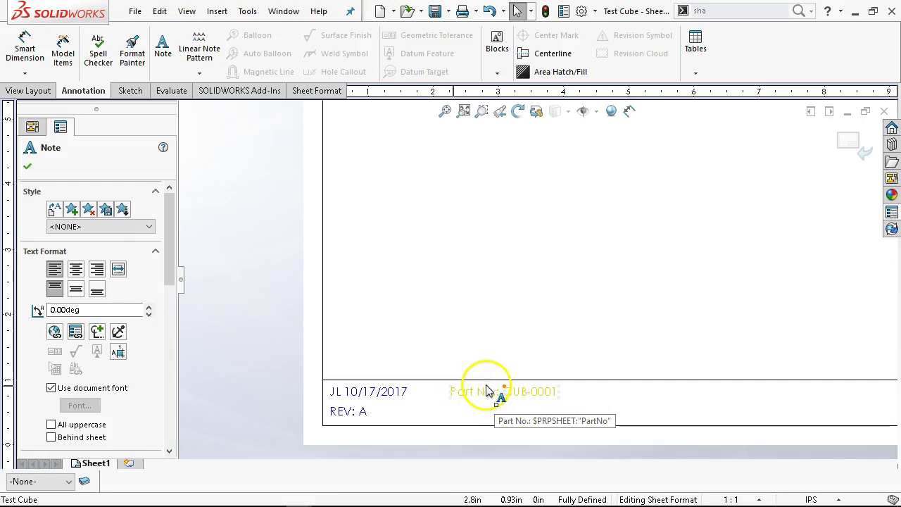
pyautogui.click(483, 329)
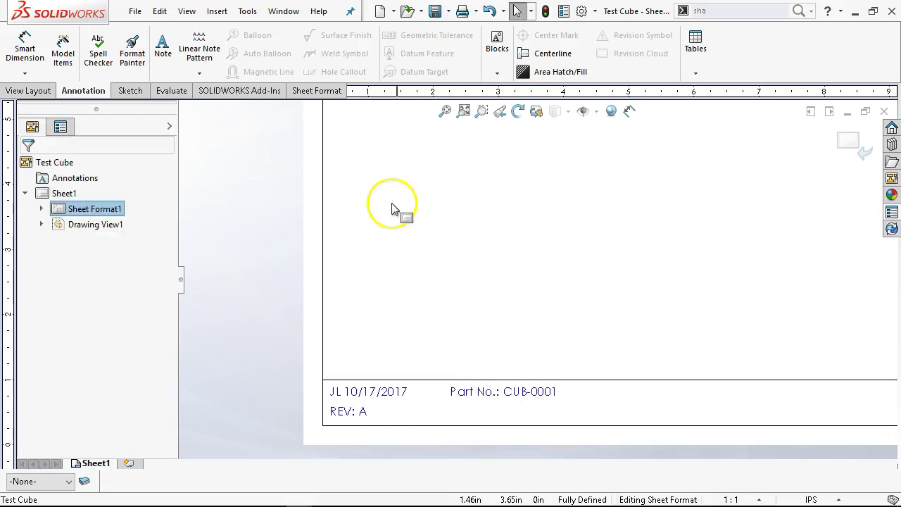
# Add a note directly below the part number note and link it to the ModeledBy property of the sheet's drawing view model
pyautogui.click(162, 47)
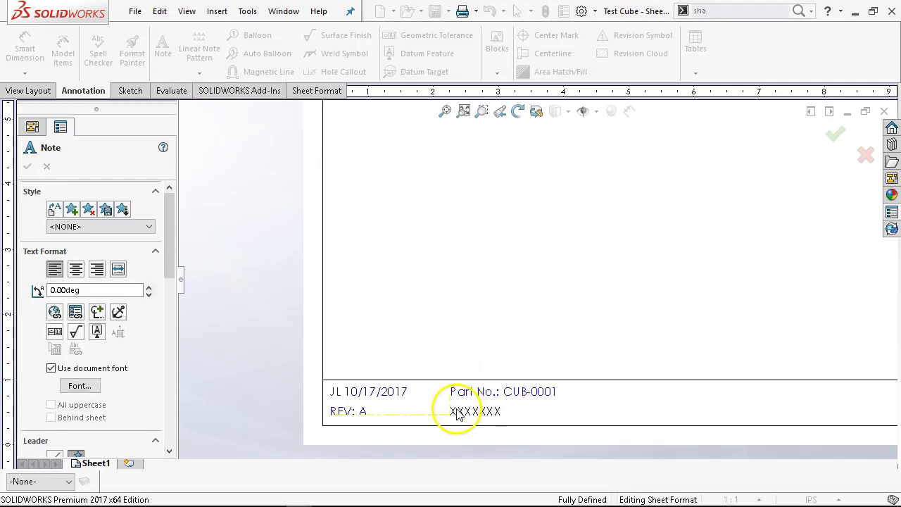
pyautogui.click(456, 413)
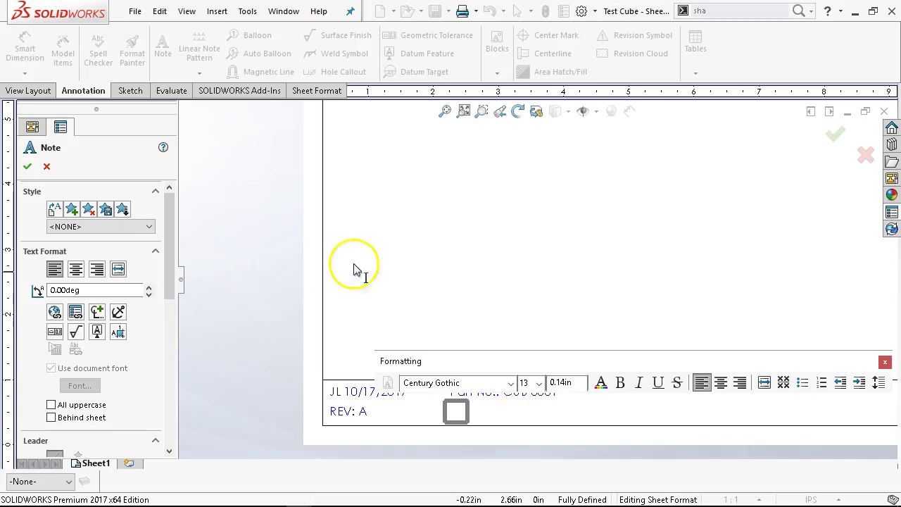
pyautogui.click(75, 314)
pyautogui.click(537, 301)
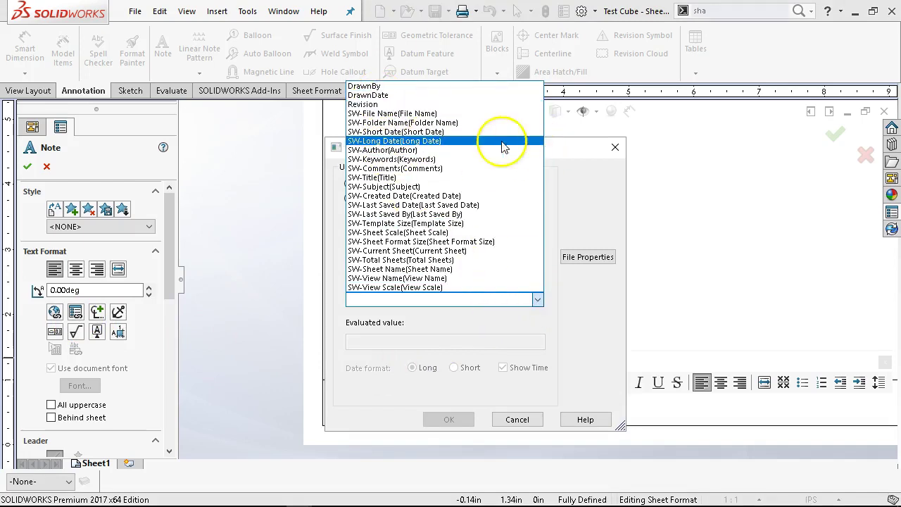
pyautogui.click(588, 220)
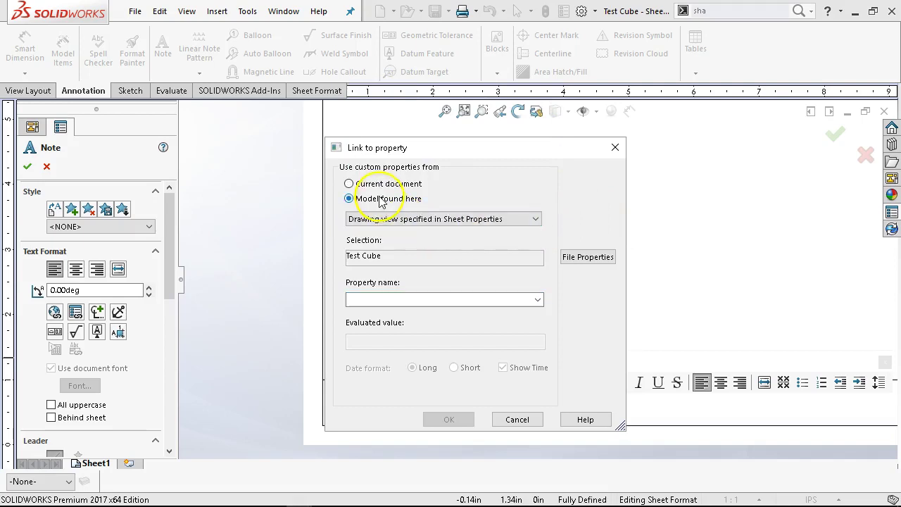
pyautogui.click(439, 220)
pyautogui.click(429, 231)
pyautogui.click(451, 300)
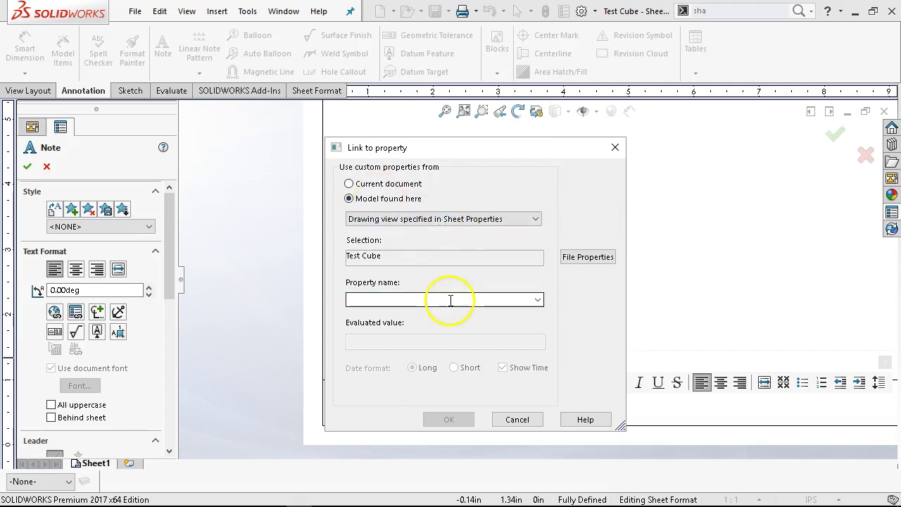
pyautogui.click(539, 300)
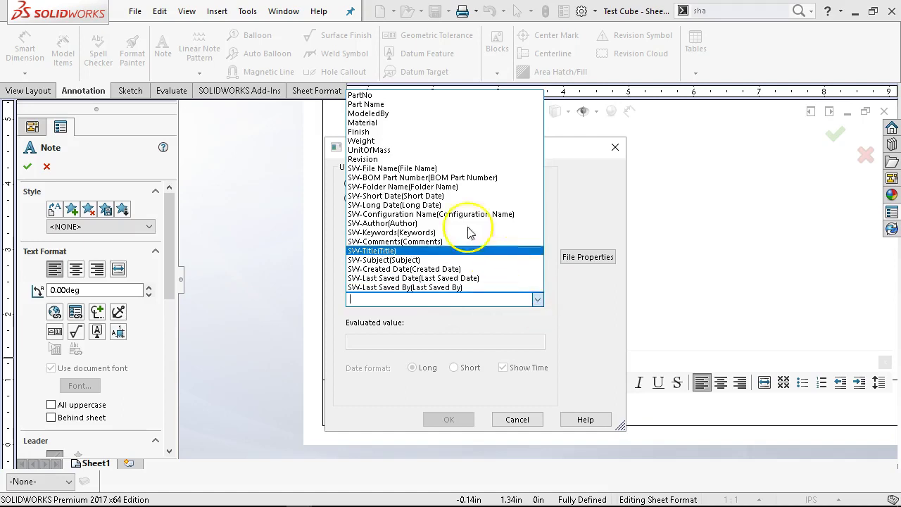
pyautogui.click(383, 116)
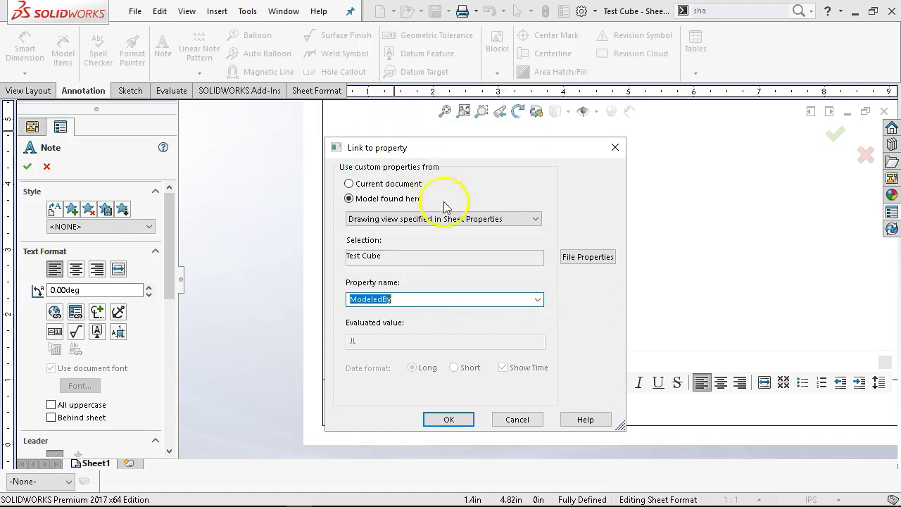
pyautogui.click(450, 420)
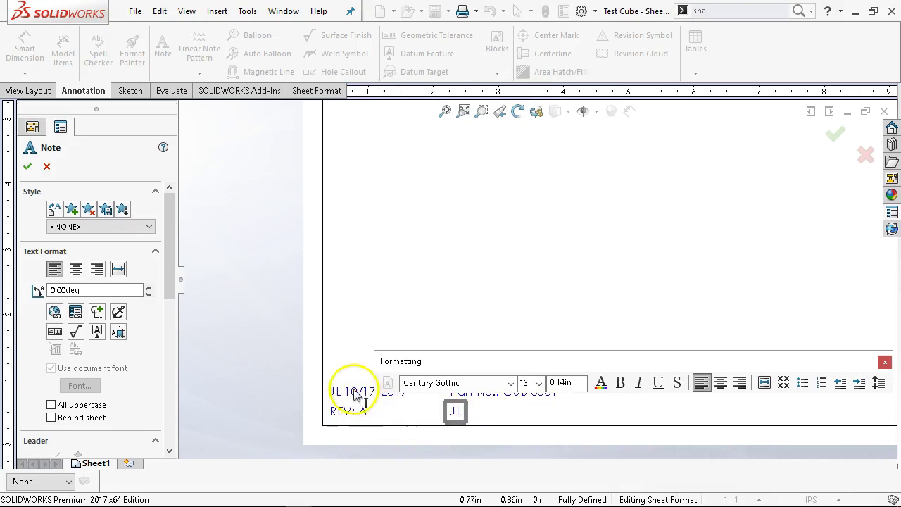
# Append a link to the model's Revision property after the ModeledBy value in the same note, separated by a space, and finish the note
pyautogui.click(458, 414)
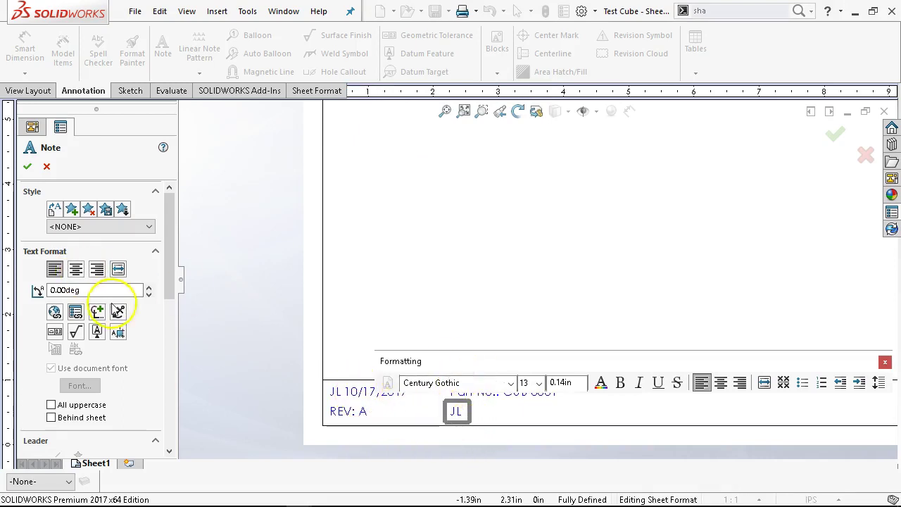
pyautogui.click(55, 312)
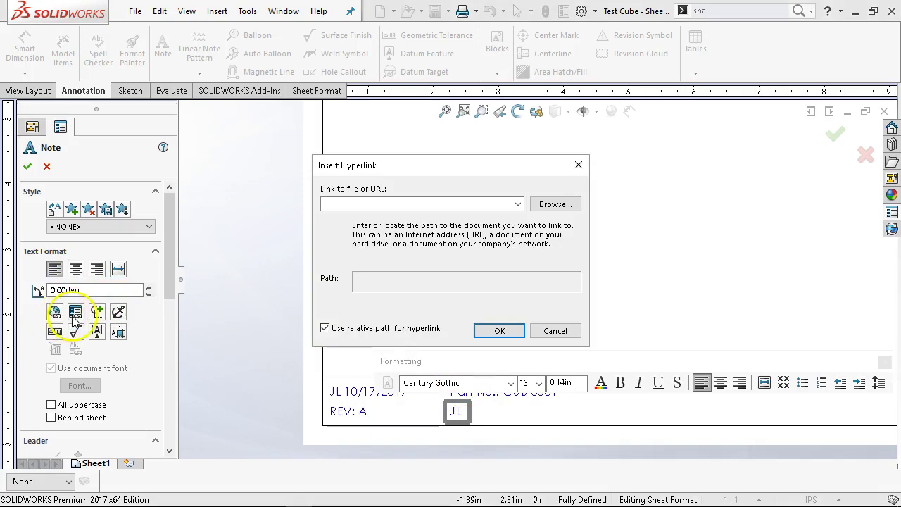
pyautogui.click(554, 330)
pyautogui.click(75, 313)
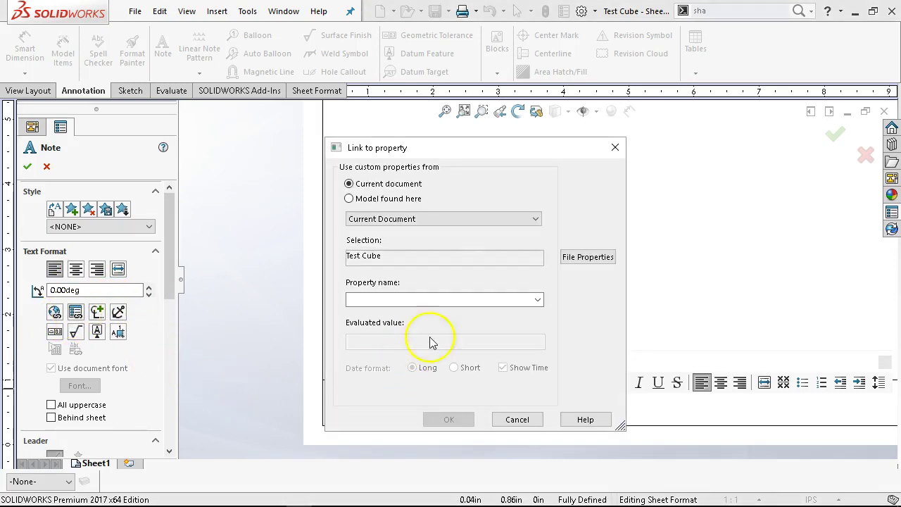
pyautogui.click(537, 300)
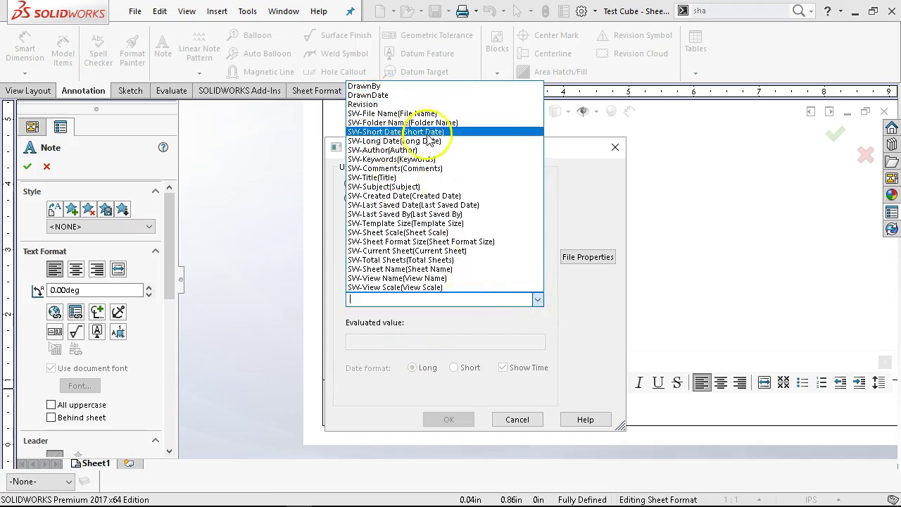
pyautogui.click(571, 234)
pyautogui.click(486, 218)
pyautogui.click(408, 215)
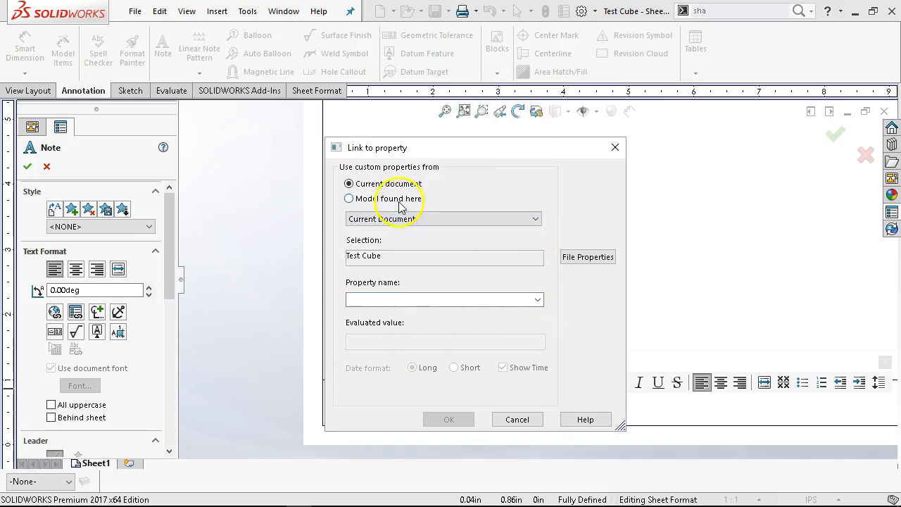
pyautogui.click(395, 199)
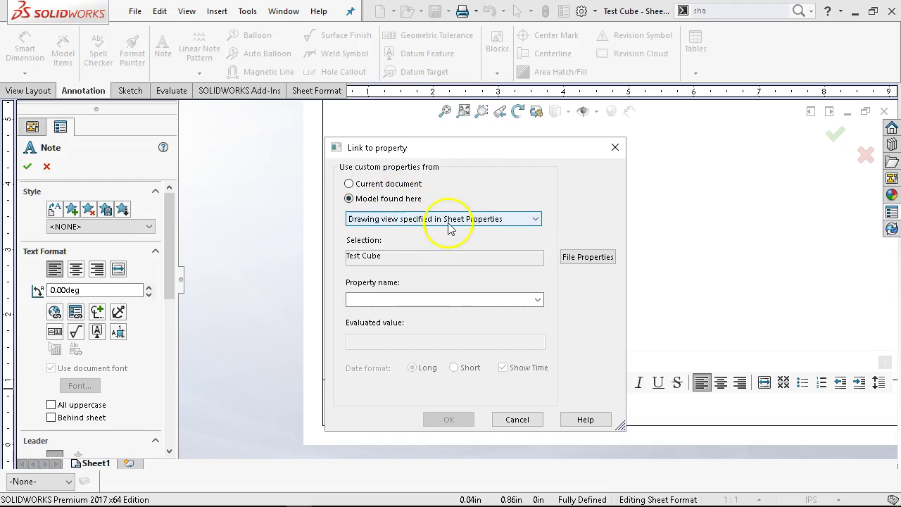
pyautogui.click(536, 301)
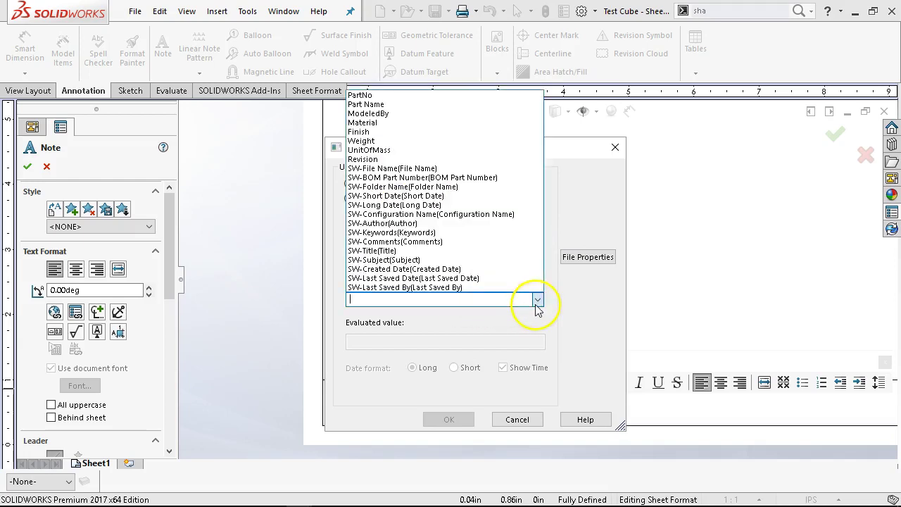
pyautogui.click(403, 124)
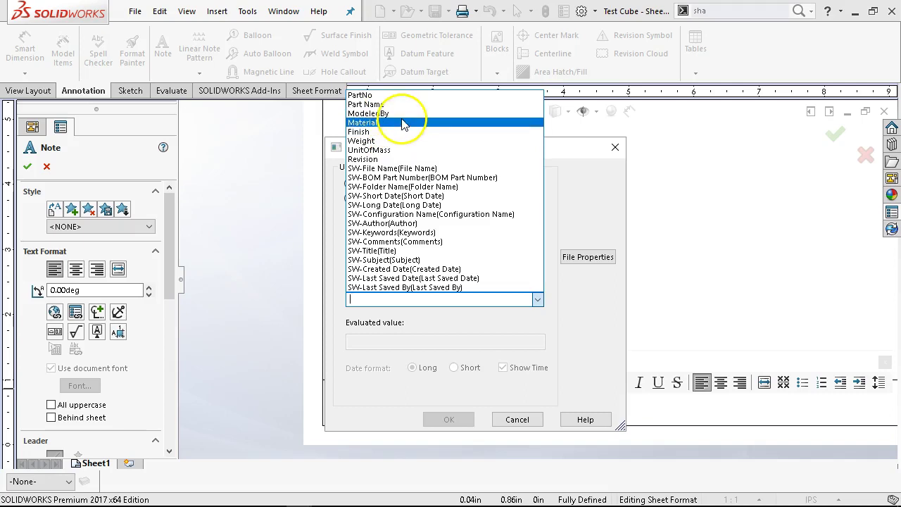
pyautogui.click(400, 160)
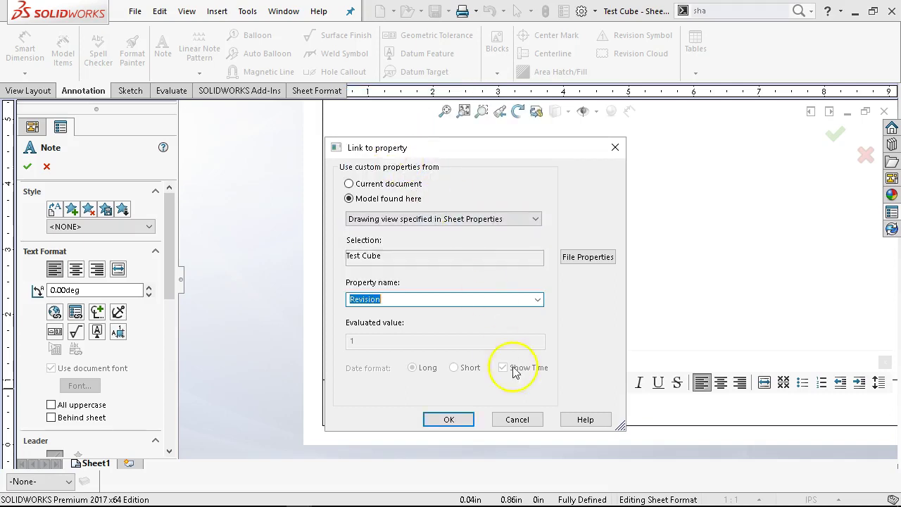
pyautogui.click(448, 418)
pyautogui.click(520, 284)
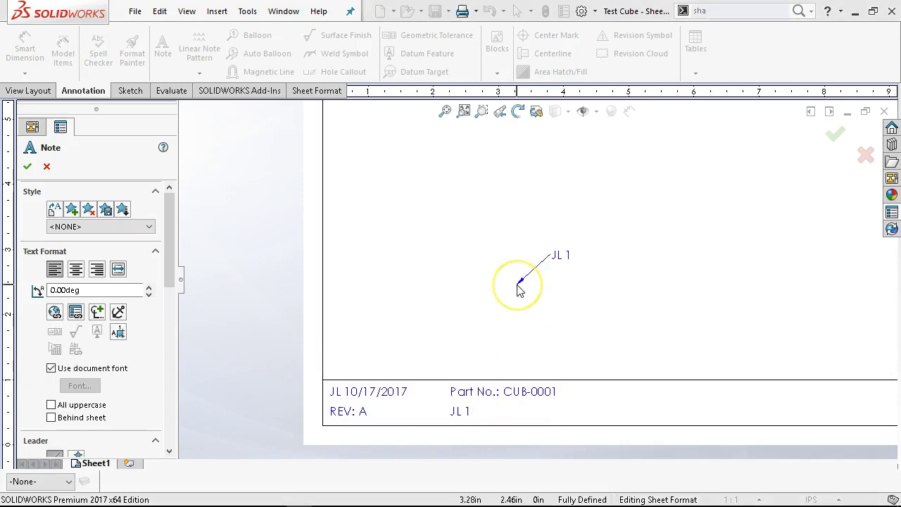
pyautogui.press('Escape')
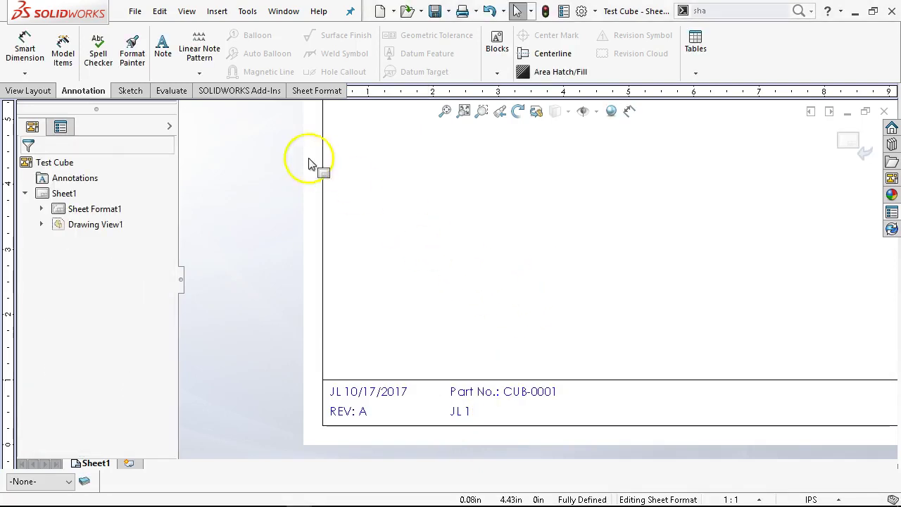
# Place a new note beside the part number note and link it to the Material property of the drawing view's model
pyautogui.click(180, 53)
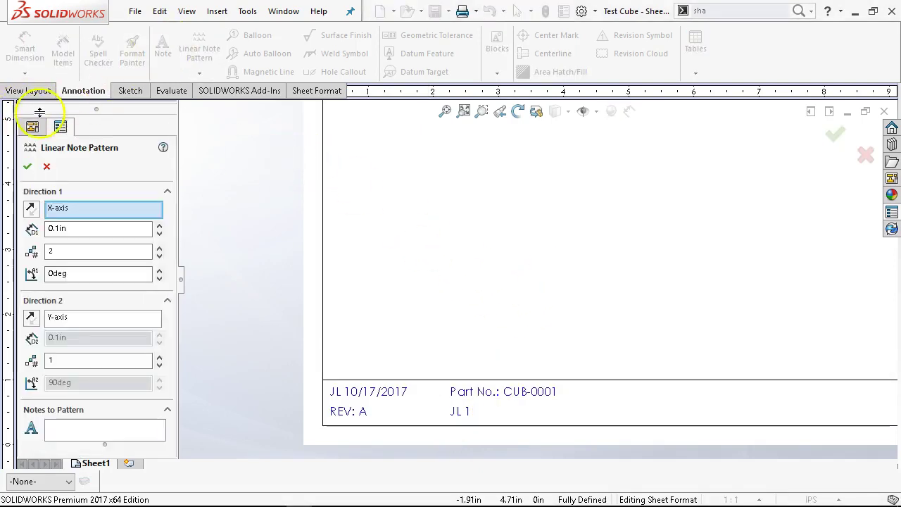
pyautogui.click(45, 167)
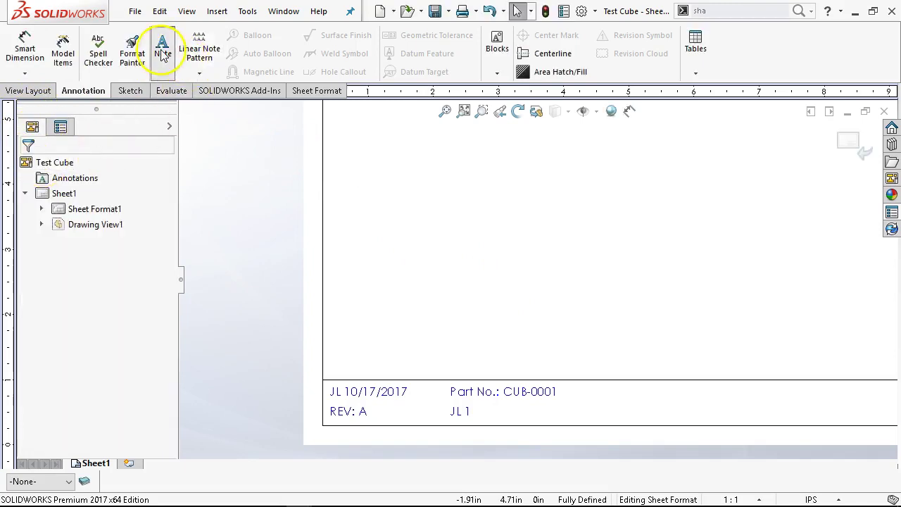
pyautogui.click(162, 48)
pyautogui.click(615, 394)
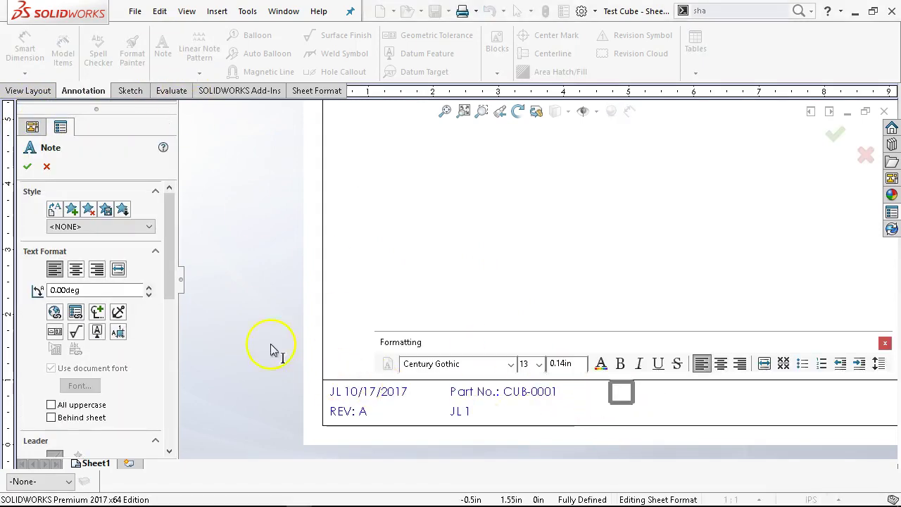
pyautogui.click(76, 312)
pyautogui.click(394, 199)
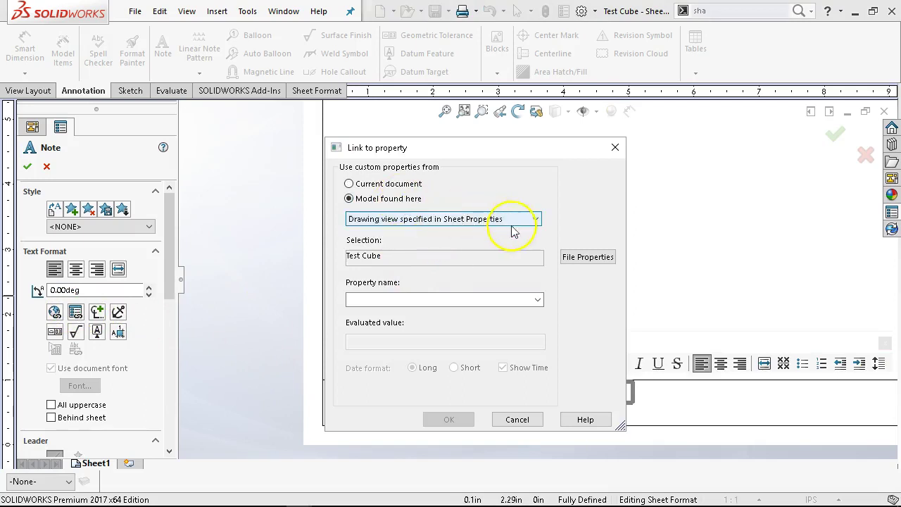
pyautogui.click(537, 299)
pyautogui.click(362, 123)
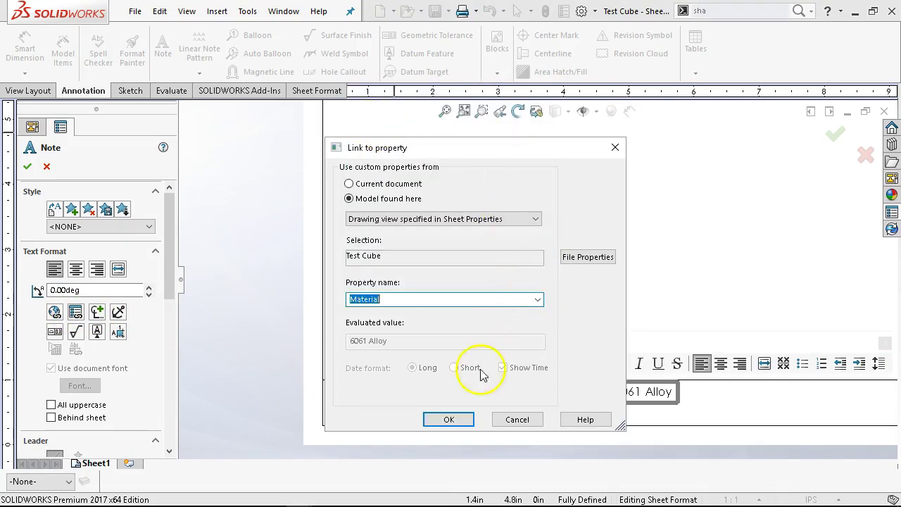
pyautogui.click(464, 420)
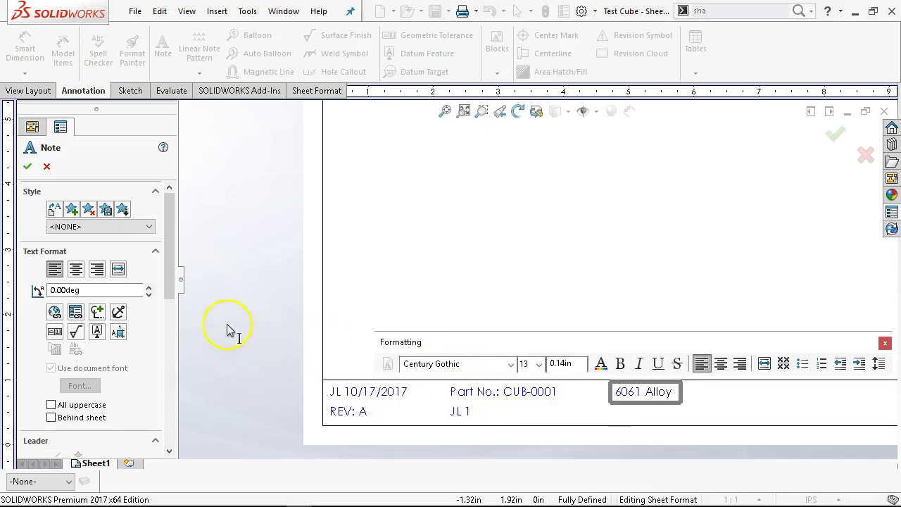
# Append a link to the model's Finish property after the Material value in the same title block note
pyautogui.click(76, 313)
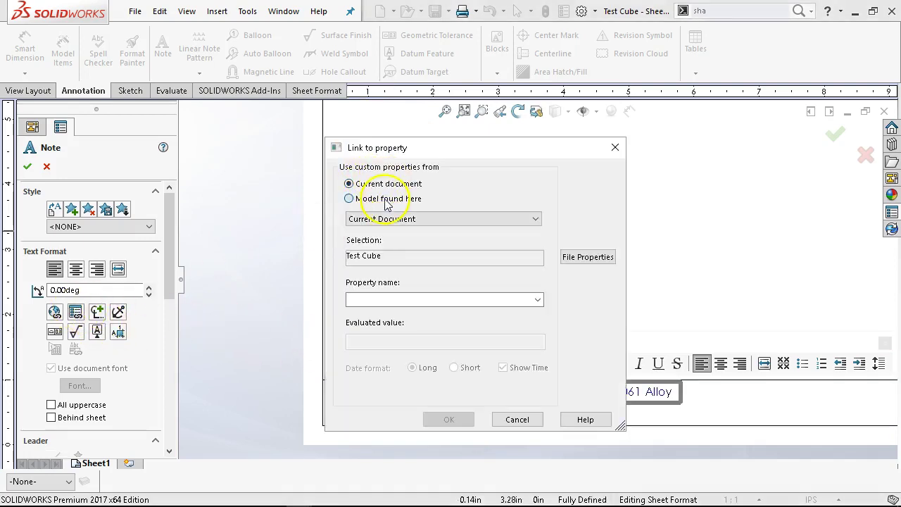
pyautogui.click(362, 197)
pyautogui.click(538, 300)
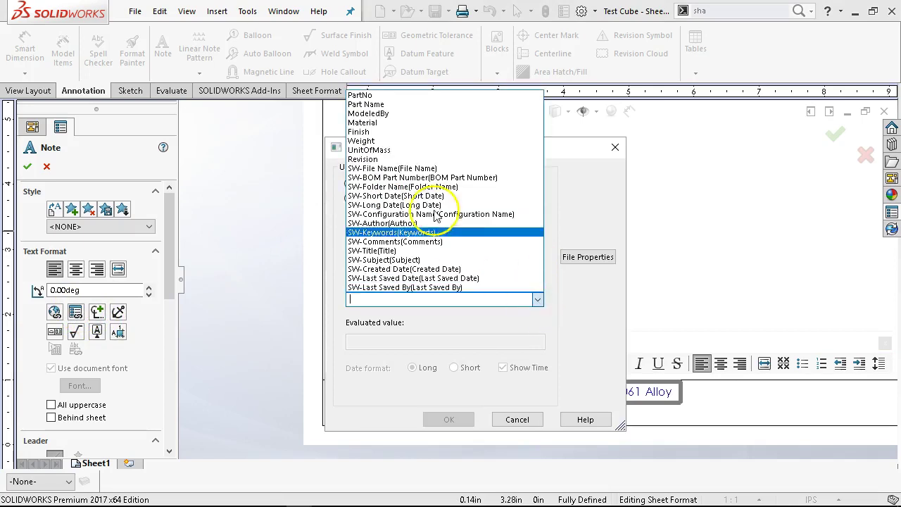
pyautogui.click(395, 134)
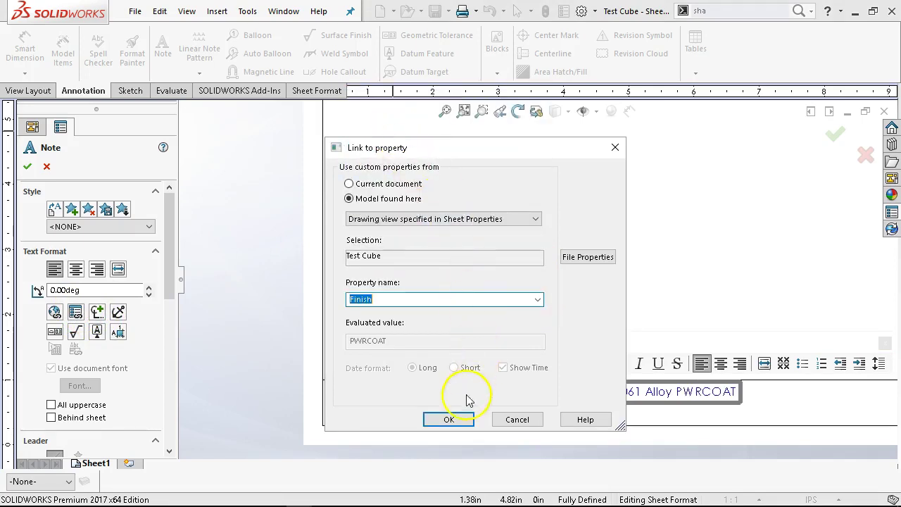
pyautogui.click(463, 423)
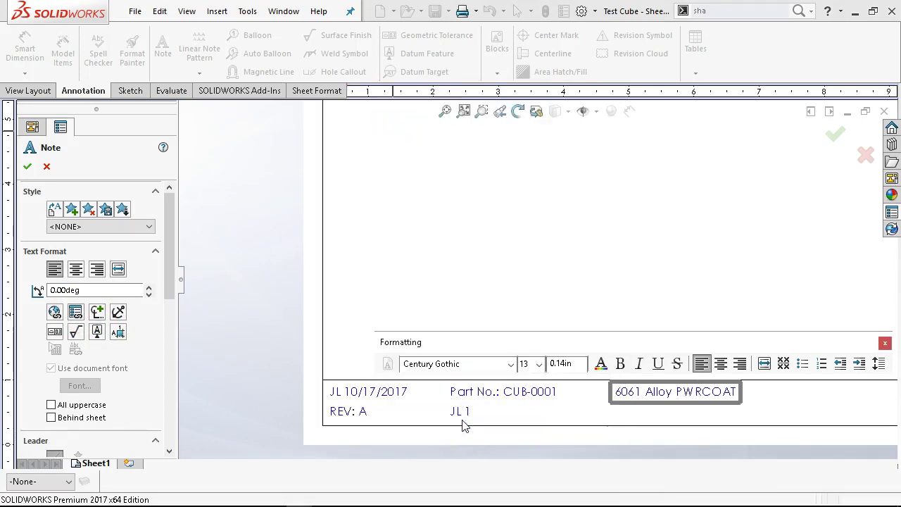
# Append a link to the model's UnitOfMass property after the Finish value, separated by a space, and finish placing notes
pyautogui.click(75, 311)
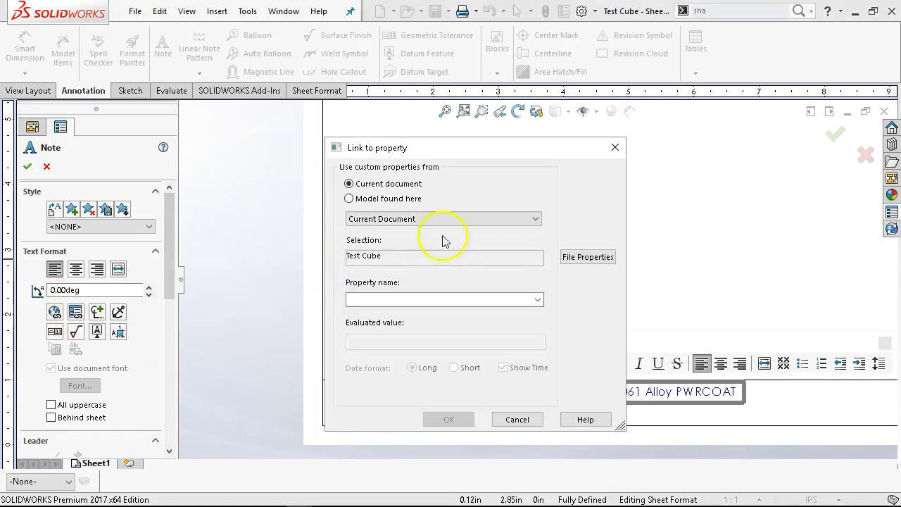
pyautogui.click(419, 198)
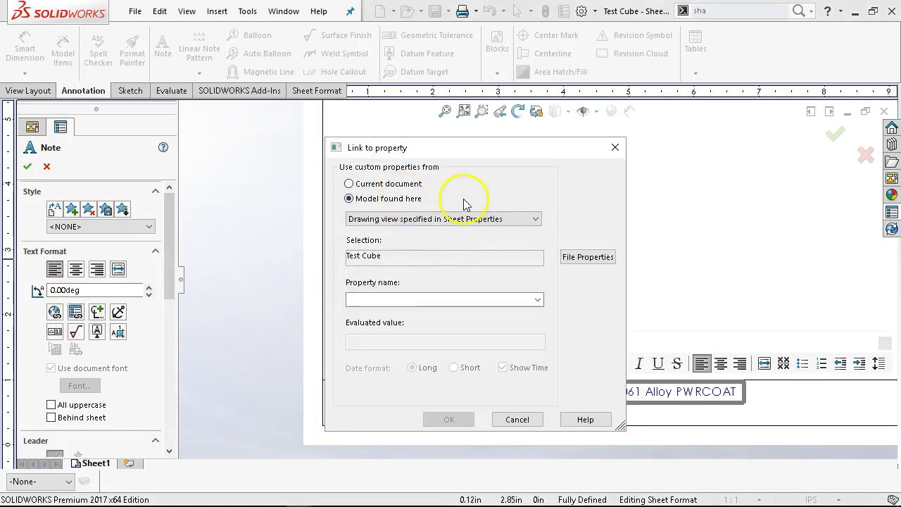
pyautogui.click(538, 300)
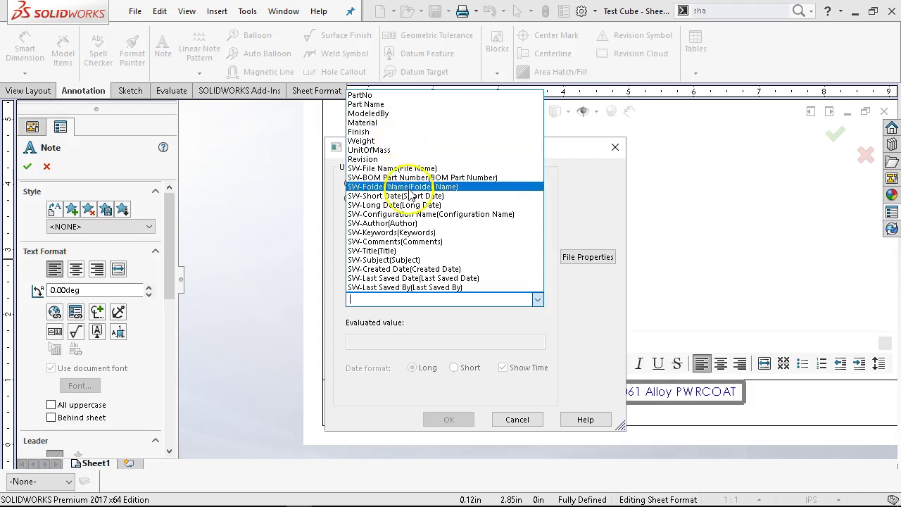
pyautogui.click(394, 148)
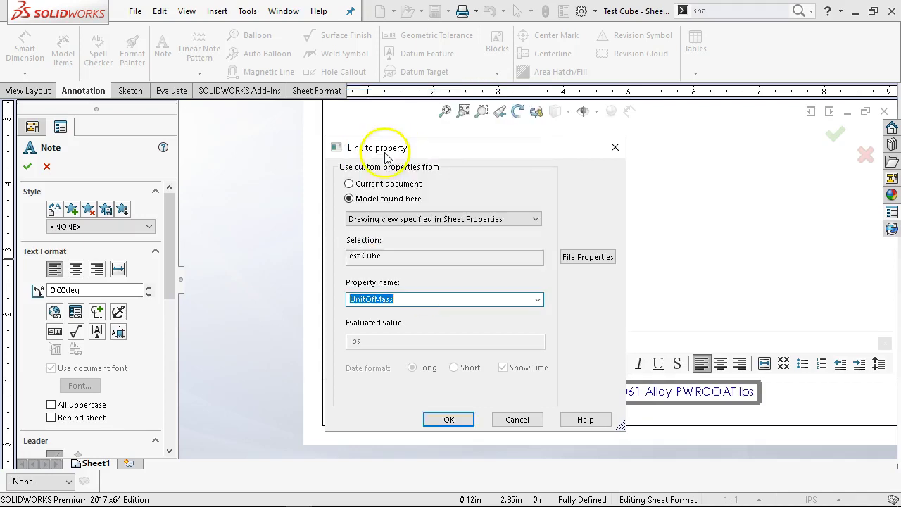
pyautogui.click(470, 418)
pyautogui.click(639, 245)
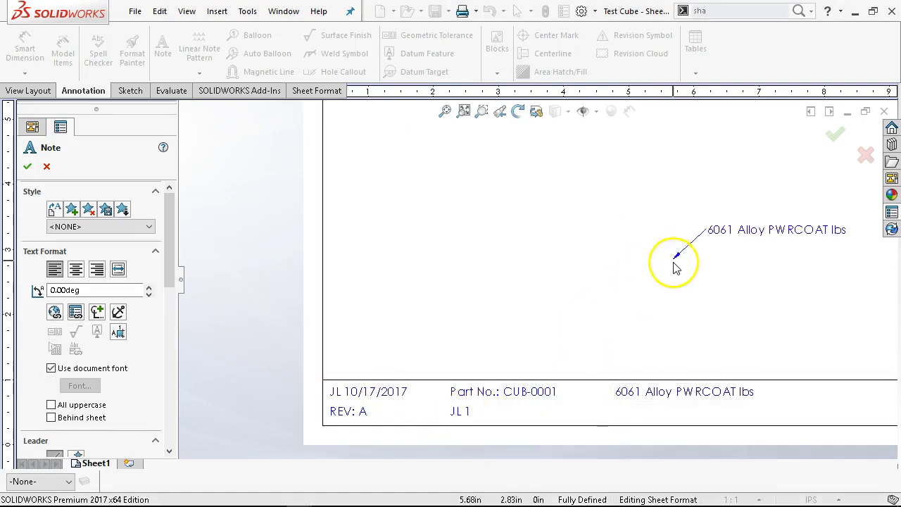
pyautogui.scroll(5, 683, 246)
pyautogui.click(836, 136)
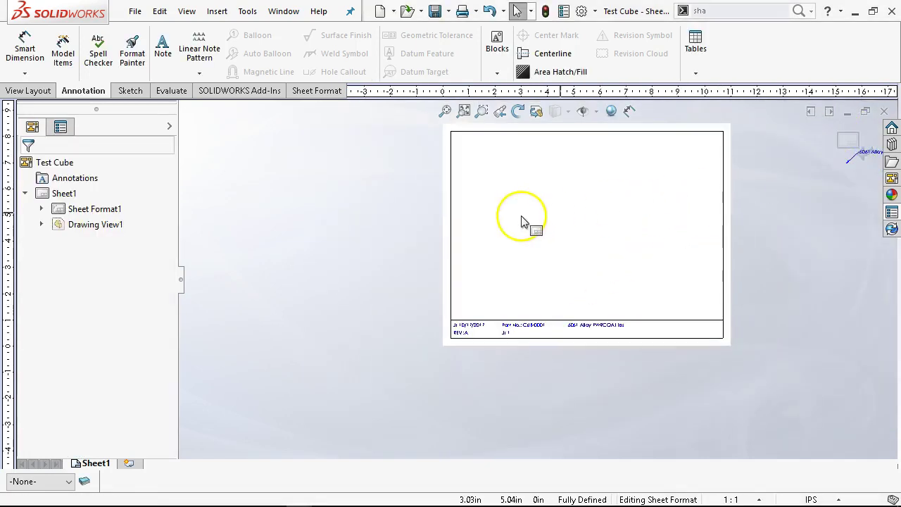
# Sketch a vertical divider line about 0.70 in long across the title block, between the drawn-by and part number notes
pyautogui.scroll(-3, 527, 221)
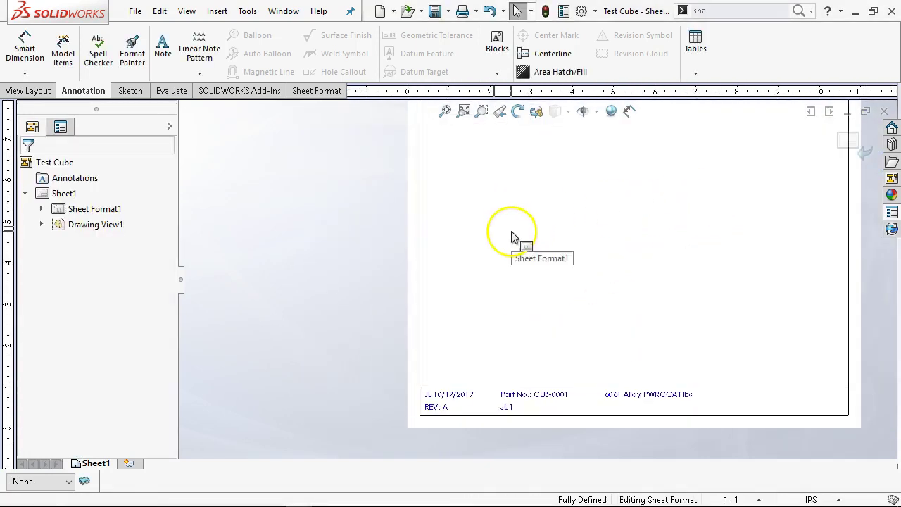
pyautogui.click(130, 91)
pyautogui.click(58, 35)
pyautogui.scroll(-2, 516, 402)
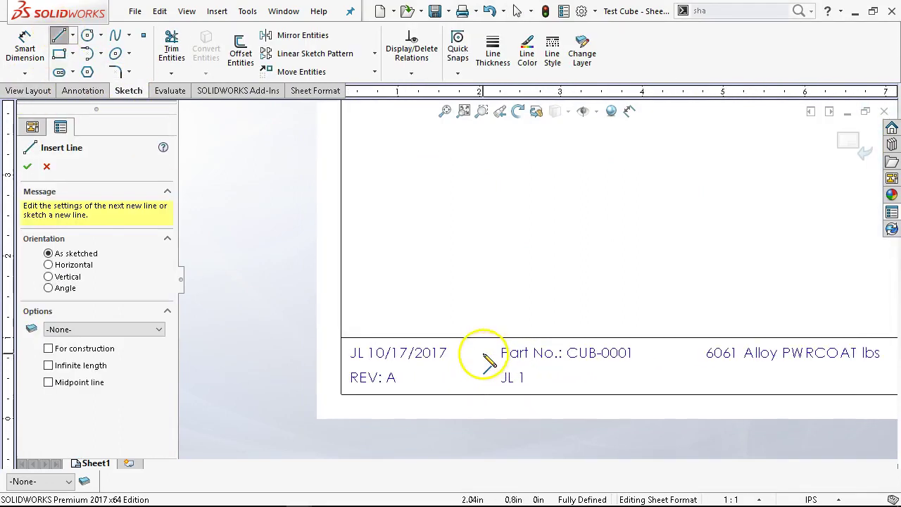
pyautogui.click(472, 345)
pyautogui.click(472, 394)
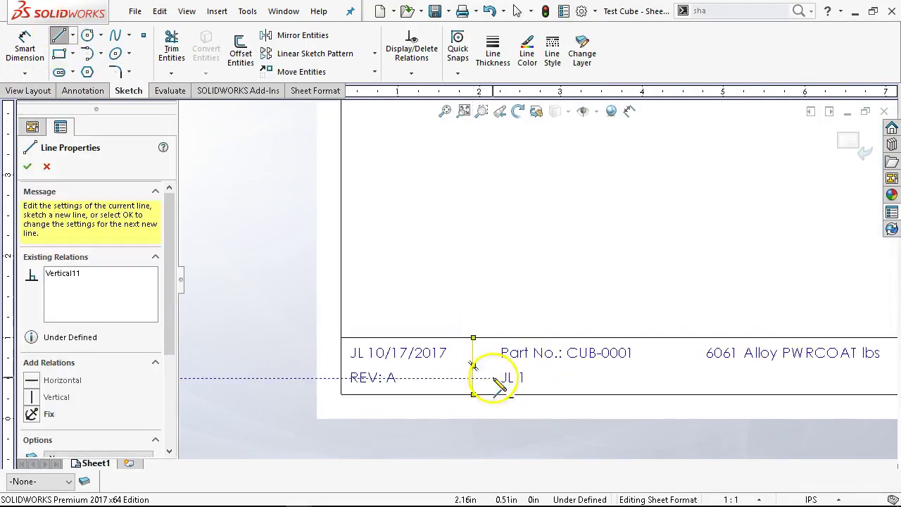
pyautogui.rightClick(528, 248)
pyautogui.click(532, 261)
# Set the X coordinate of the divider line's lower endpoint to 2.00 in and fix the point
pyautogui.click(473, 365)
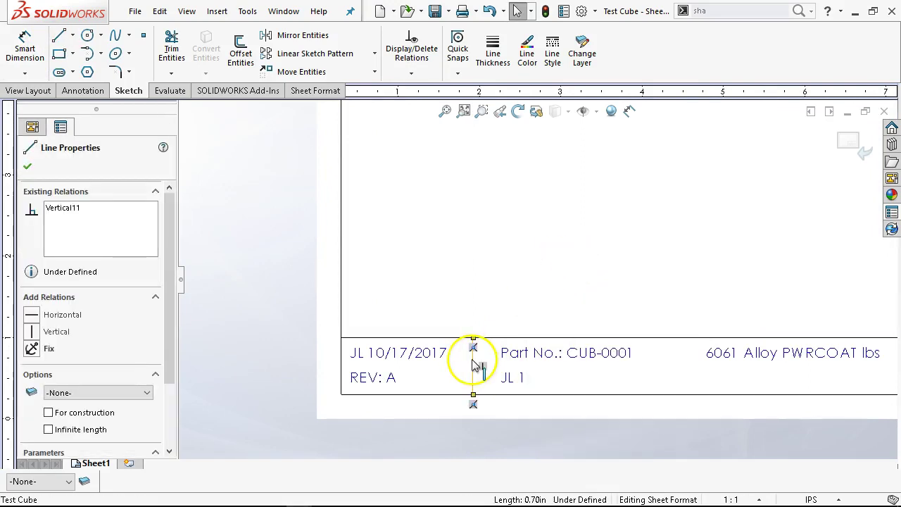
pyautogui.click(473, 394)
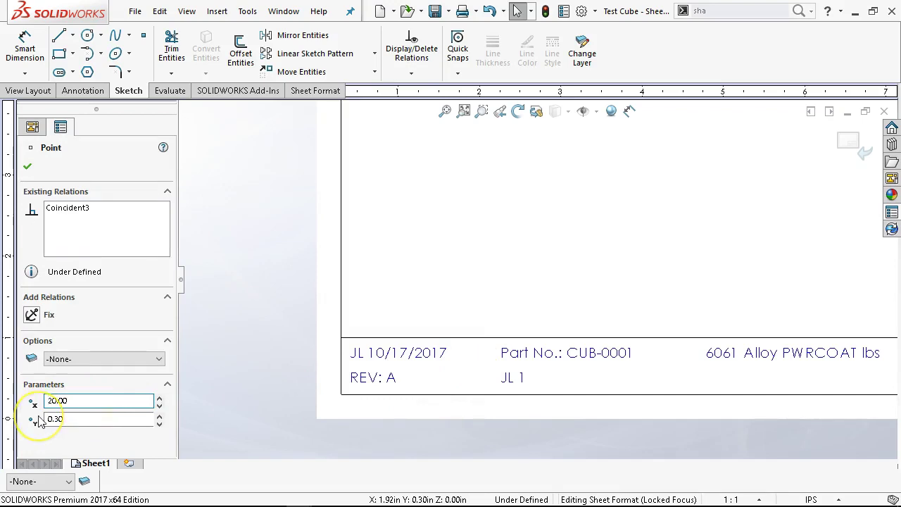
pyautogui.press('Delete')
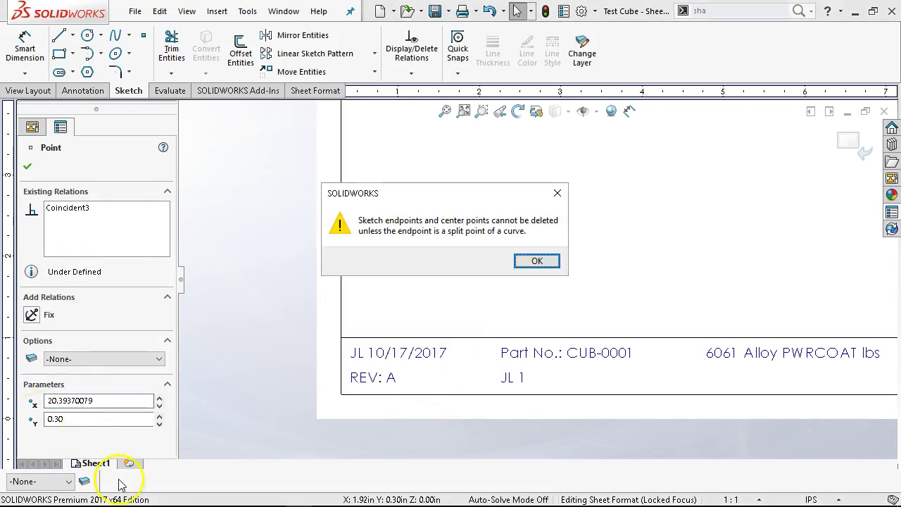
pyautogui.click(537, 261)
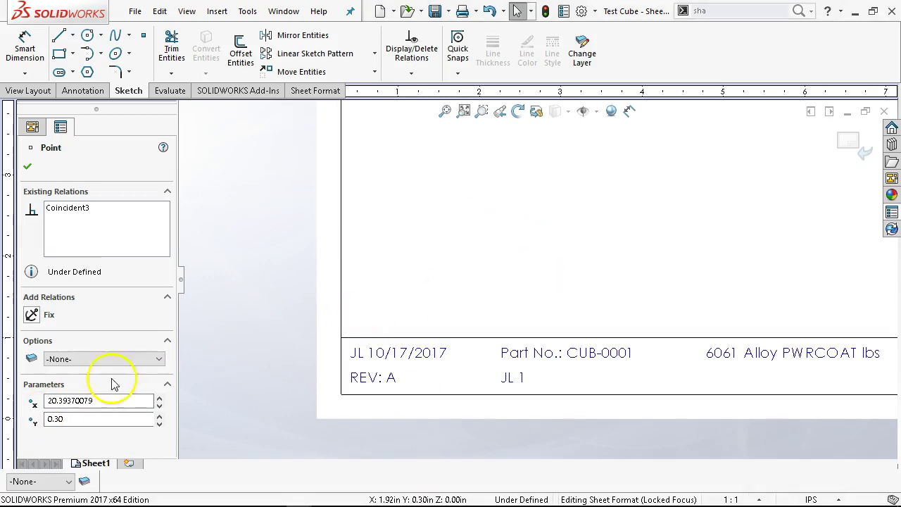
pyautogui.doubleClick(105, 400)
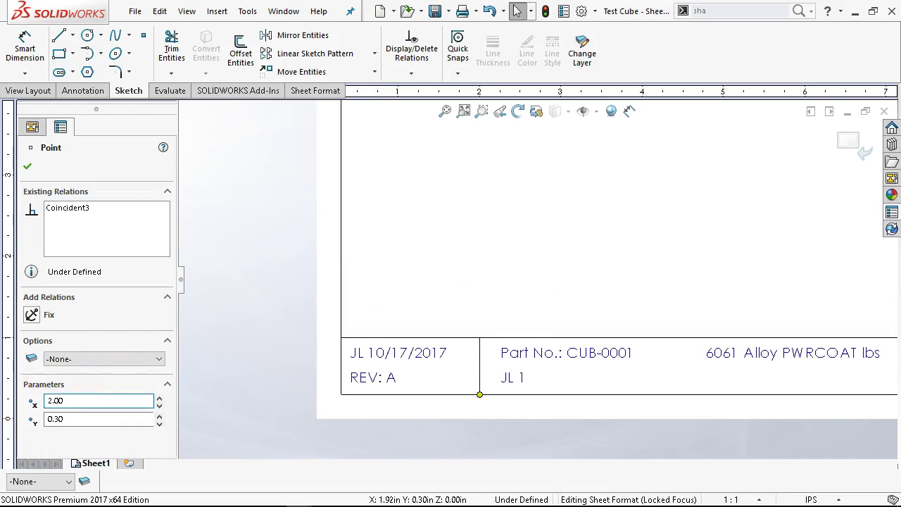
pyautogui.click(32, 315)
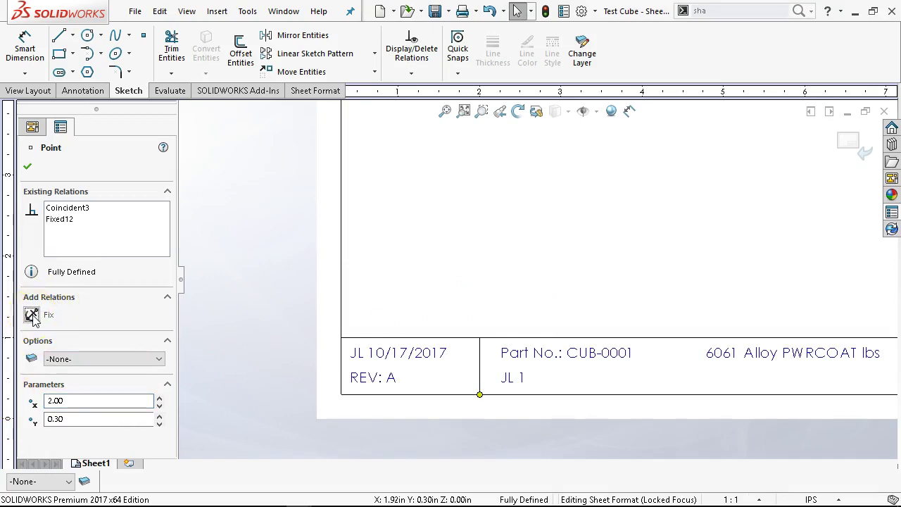
pyautogui.click(475, 252)
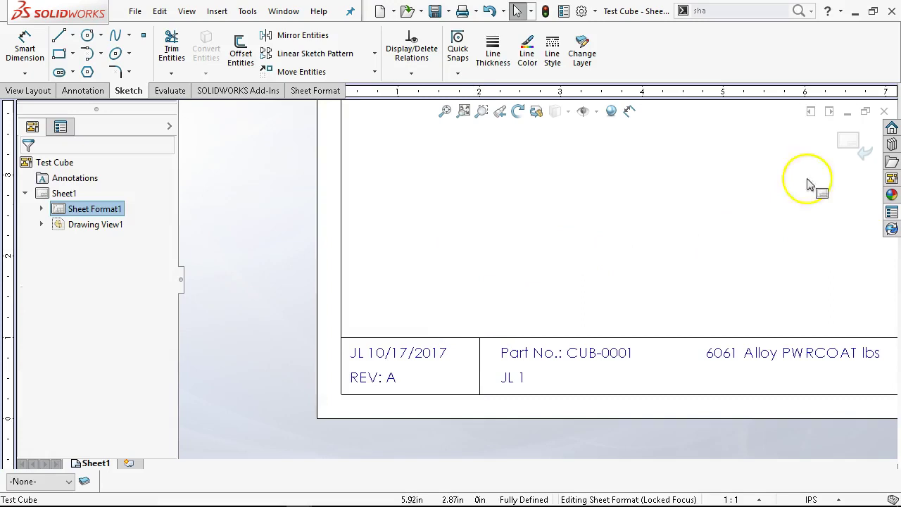
# Leave sheet format editing, return to the drawing sheet and check the title block
pyautogui.press('f')
pyautogui.click(848, 134)
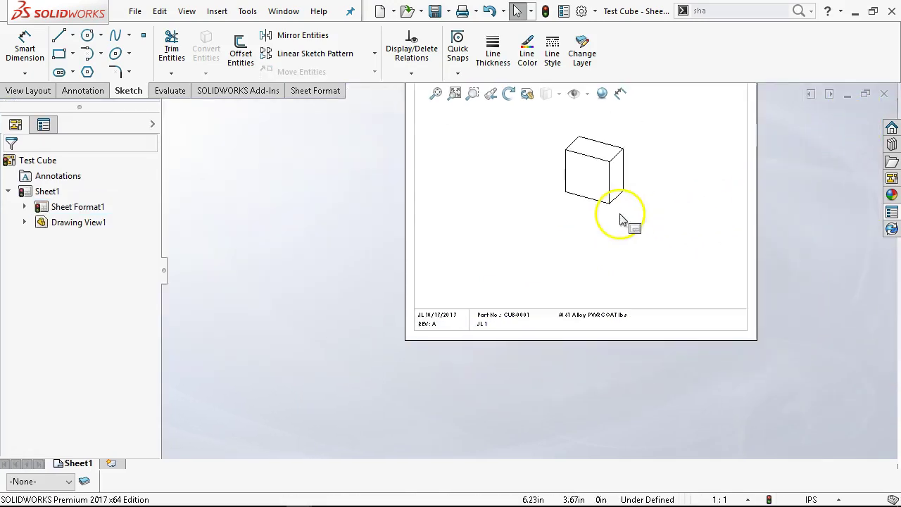
pyautogui.scroll(-3, 611, 223)
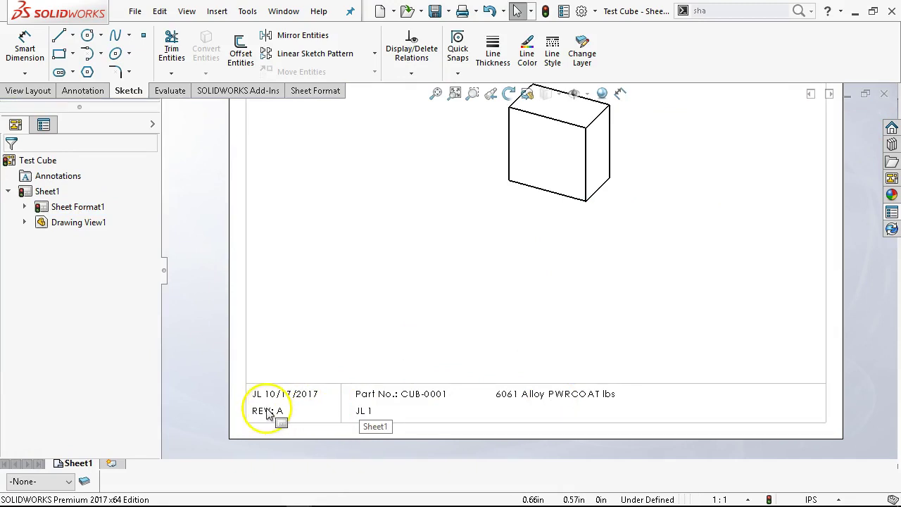
# Create a new drawing layer named Dims and give it a bright blue color
pyautogui.click(83, 481)
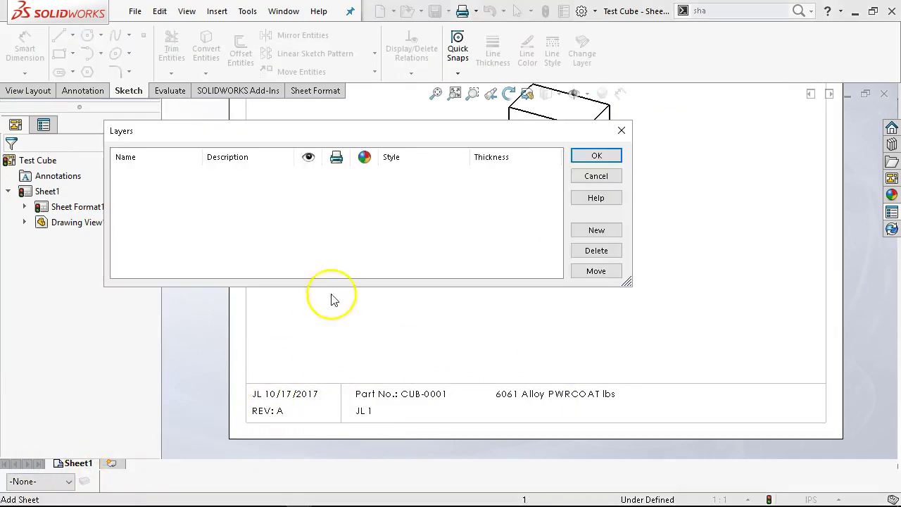
pyautogui.click(598, 230)
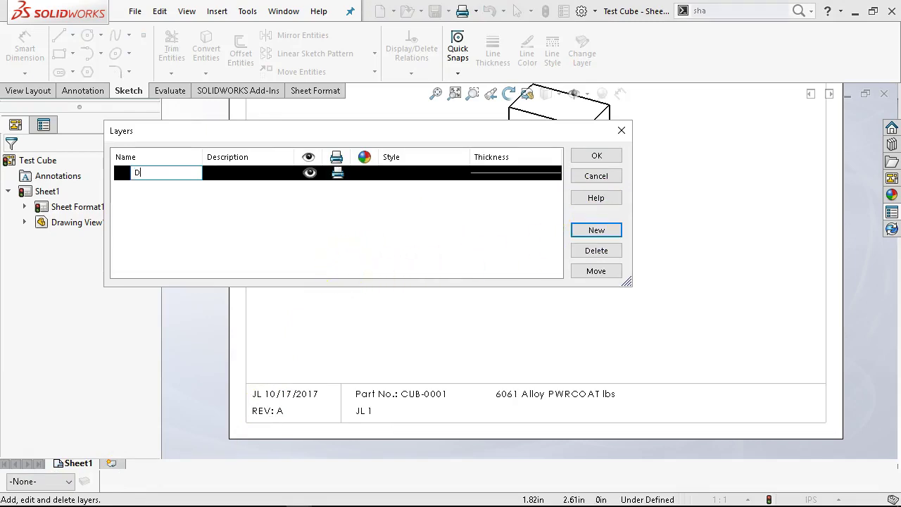
pyautogui.write('Dims')
pyautogui.press('Return')
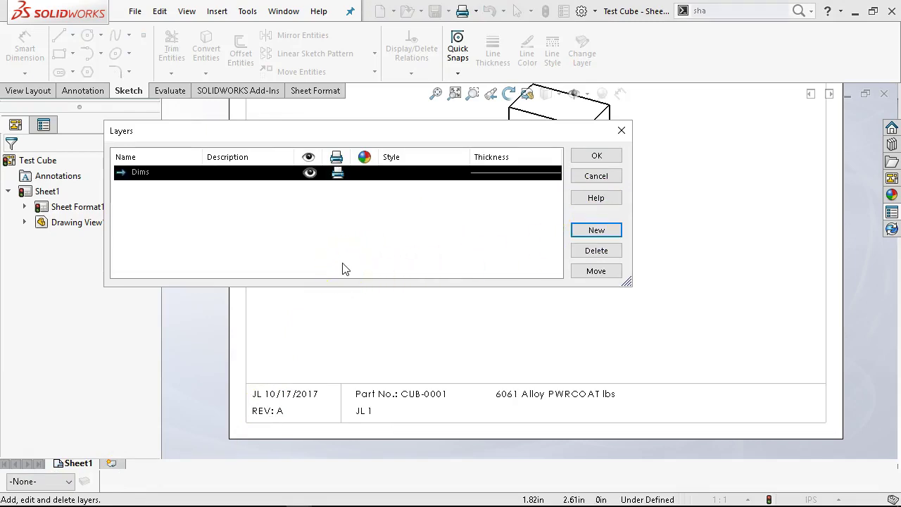
pyautogui.click(364, 173)
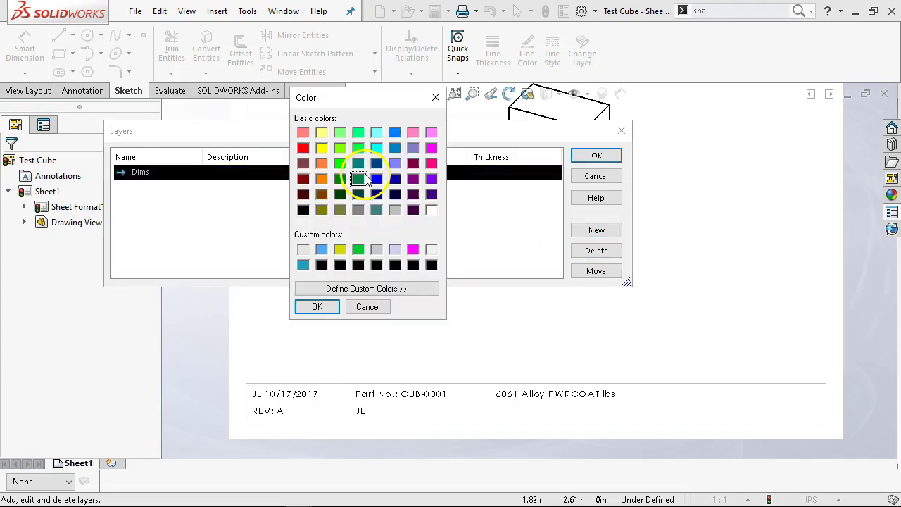
pyautogui.click(396, 132)
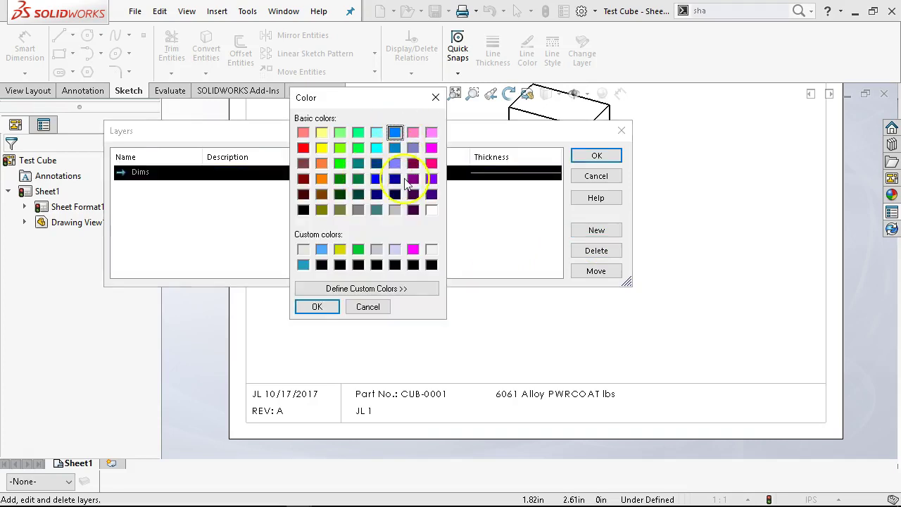
pyautogui.click(317, 307)
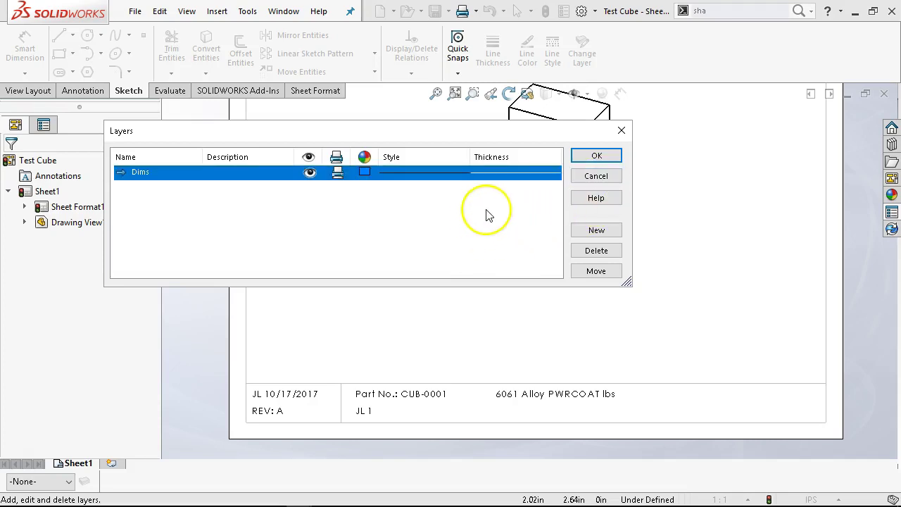
# Add a layer named Center and give it a bright pink-red color
pyautogui.click(579, 231)
pyautogui.write('Center')
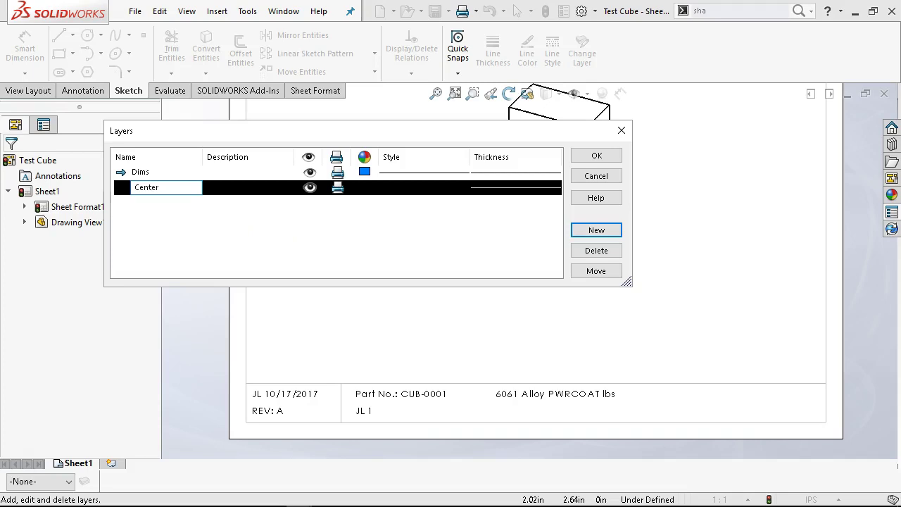
pyautogui.press('Return')
pyautogui.click(364, 190)
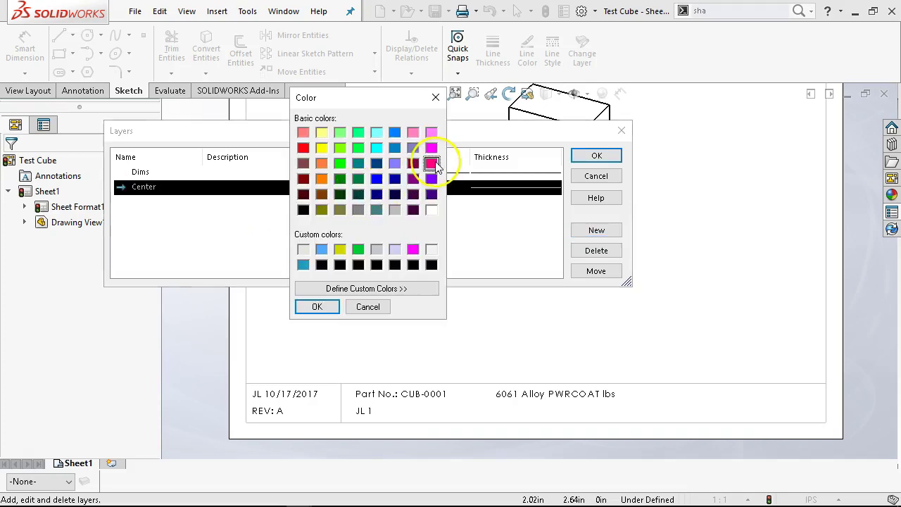
pyautogui.click(314, 306)
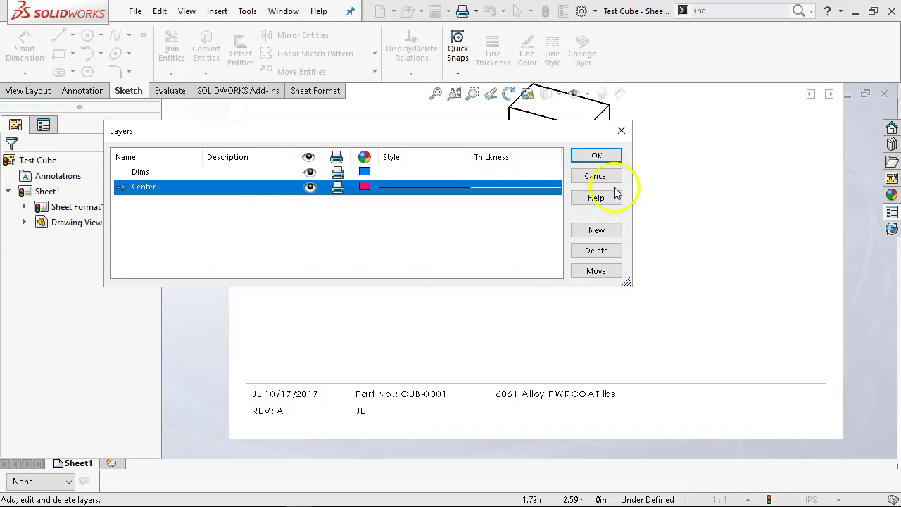
# Add a visible layer named NOTE INT, turn off its printing, and accept the layer list
pyautogui.click(596, 230)
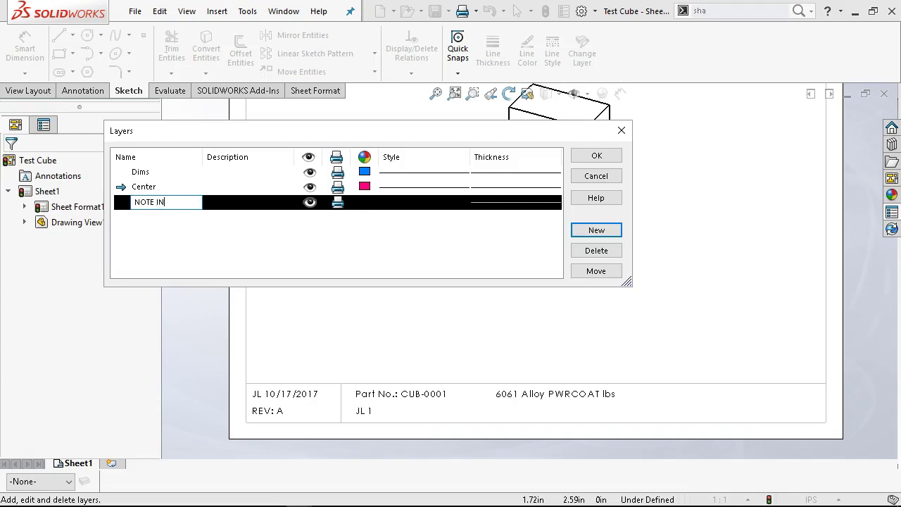
pyautogui.press('Return')
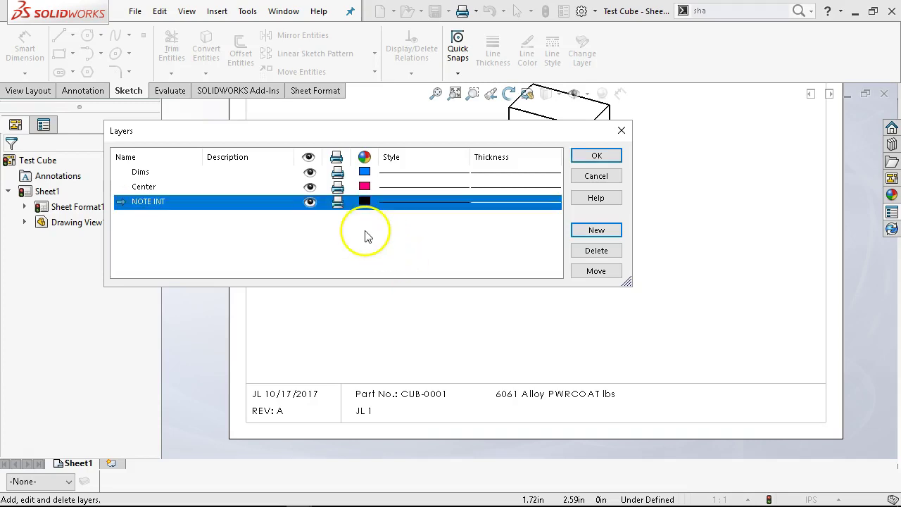
pyautogui.click(338, 202)
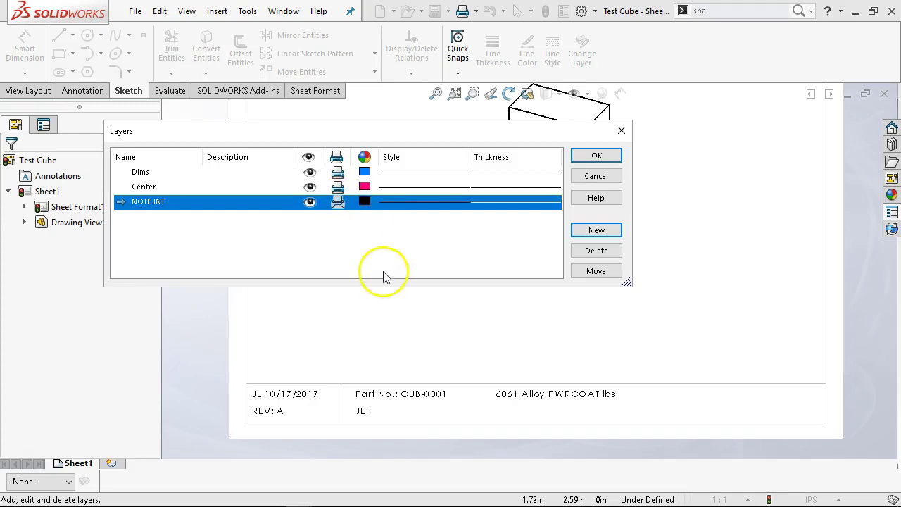
pyautogui.click(310, 203)
pyautogui.click(598, 156)
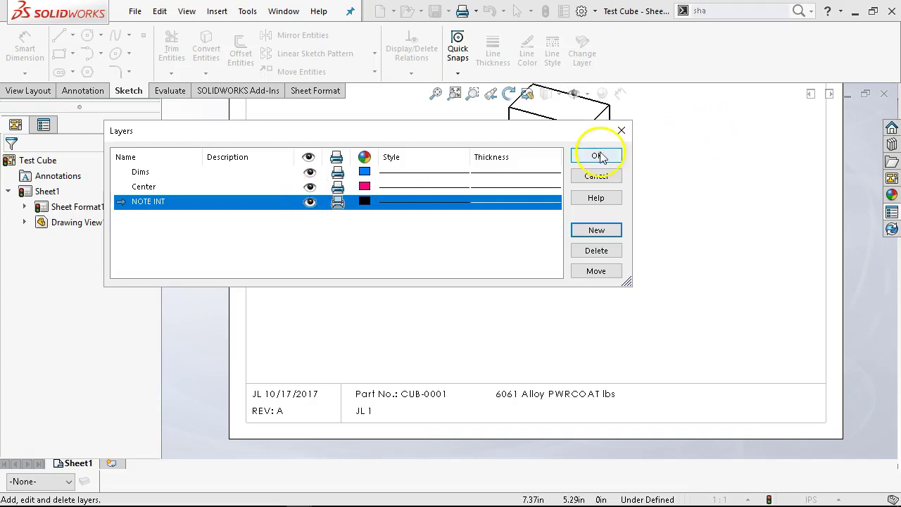
# Accept the layer list and make Dims the active layer for the drawing
pyautogui.click(387, 249)
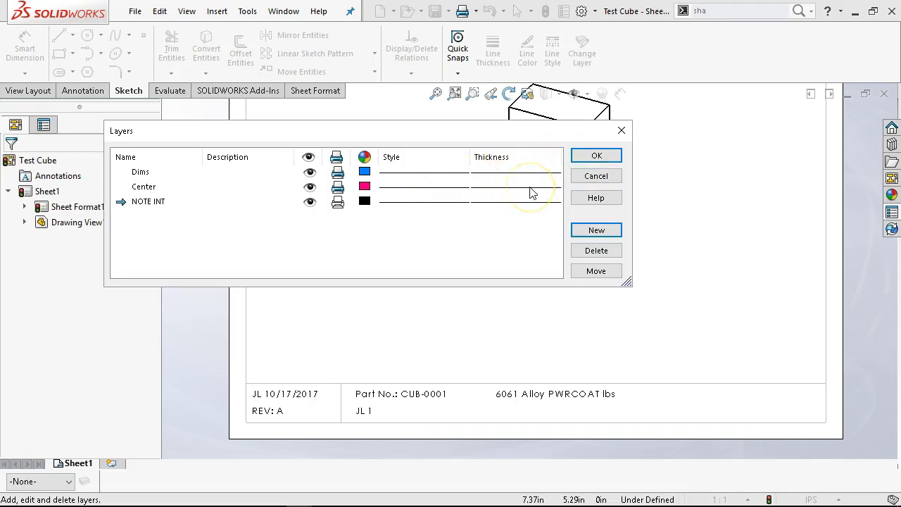
pyautogui.click(596, 158)
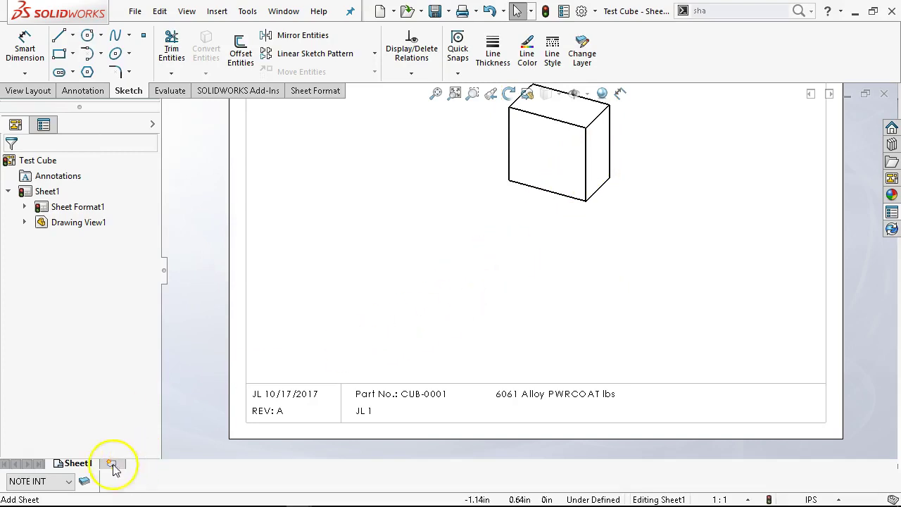
pyautogui.click(69, 481)
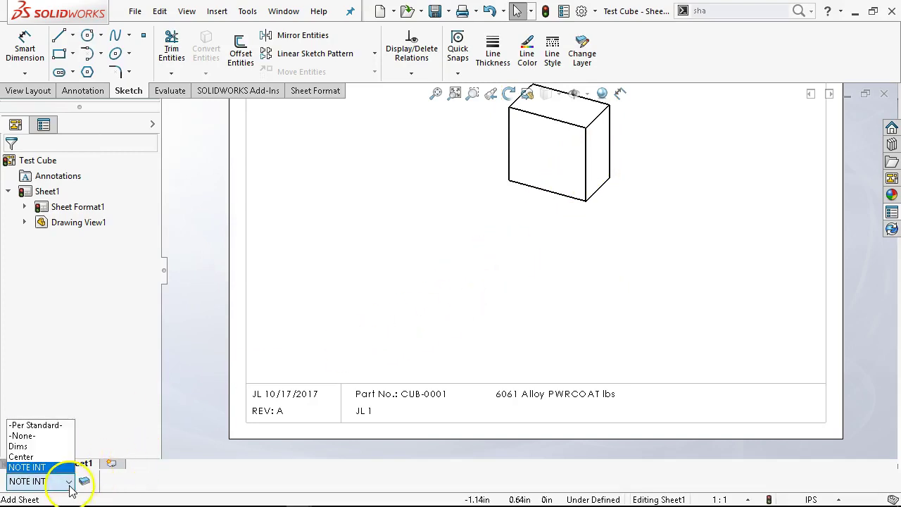
pyautogui.click(47, 446)
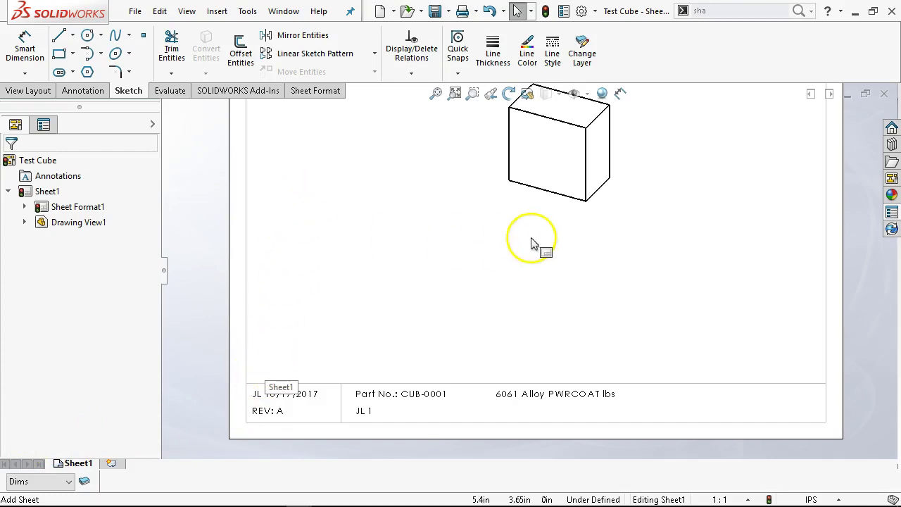
# Delete the trimetric cube view from the sheet and confirm its removal
pyautogui.press('f')
pyautogui.scroll(-5, 533, 101)
pyautogui.press('f')
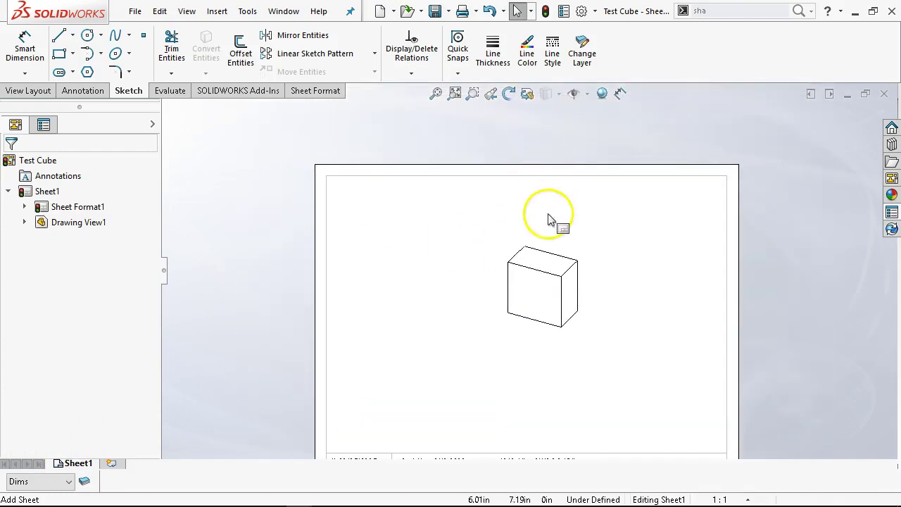
pyautogui.click(551, 255)
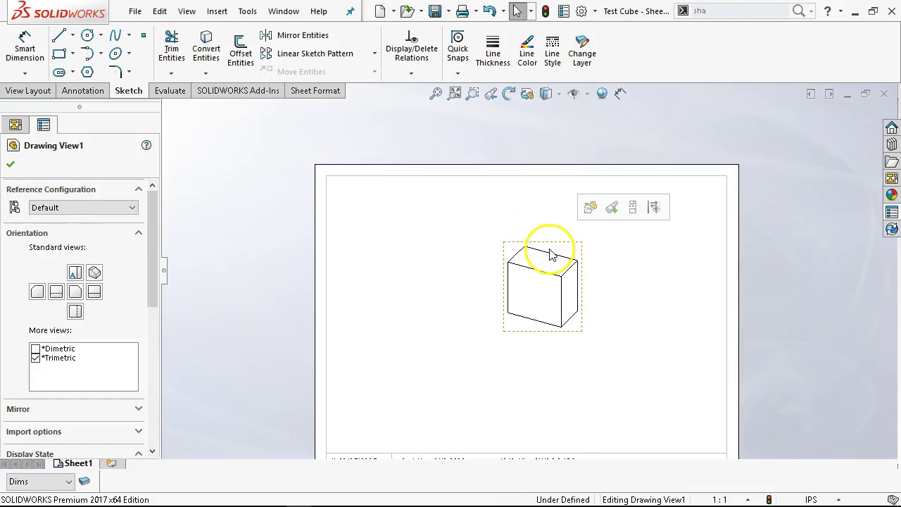
pyautogui.press('Delete')
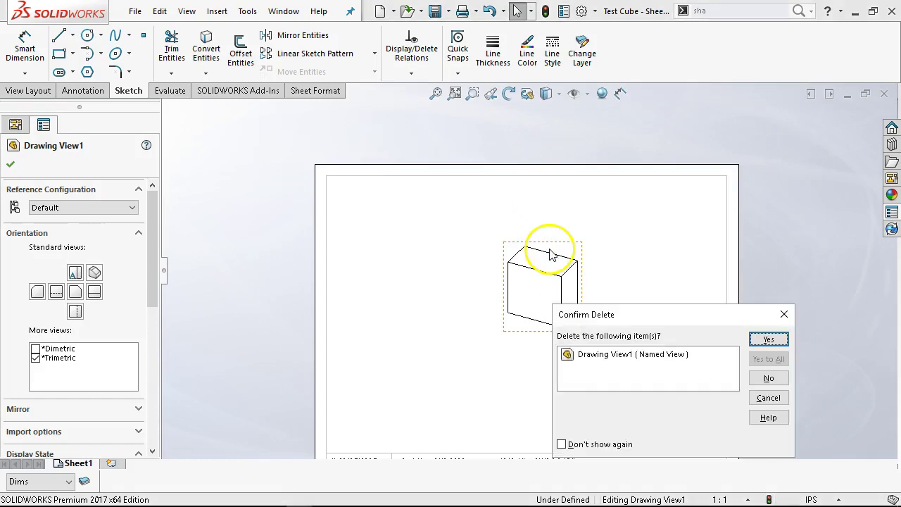
pyautogui.click(768, 339)
pyautogui.click(434, 94)
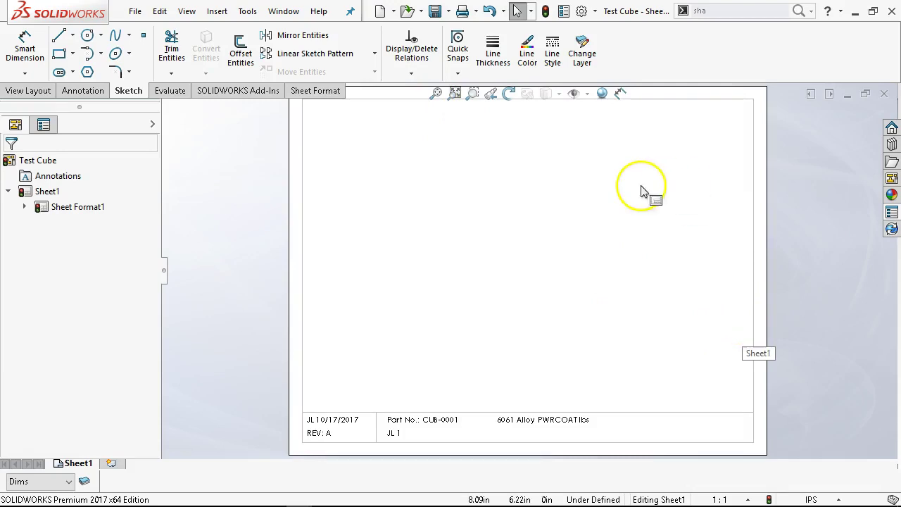
# Save the sheet format as TEST Blank in the SW Templates folder under SW2017 System Files
pyautogui.click(134, 12)
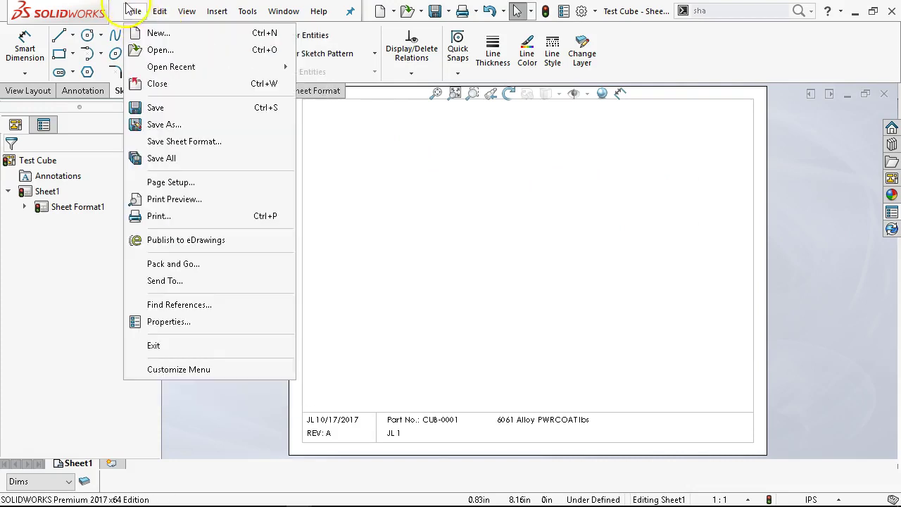
pyautogui.click(154, 143)
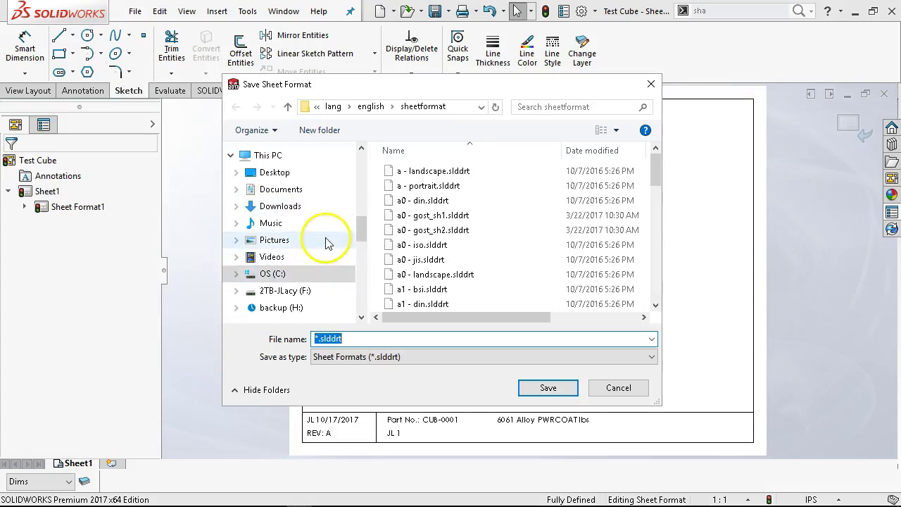
pyautogui.moveTo(363, 230); pyautogui.dragTo(359, 207)
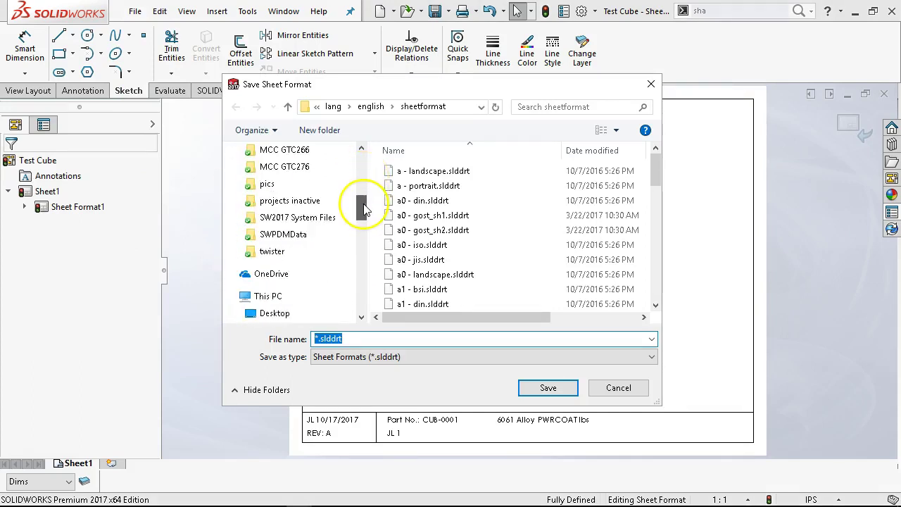
pyautogui.click(312, 222)
pyautogui.doubleClick(410, 187)
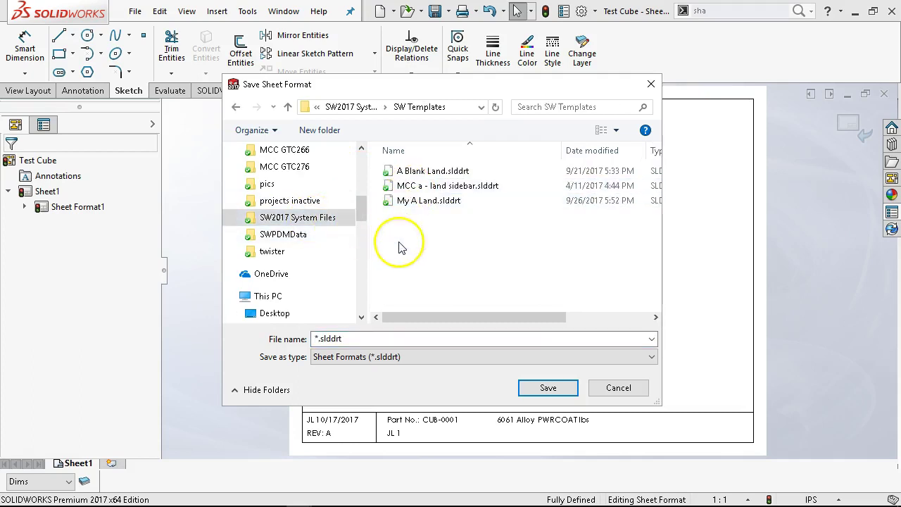
pyautogui.doubleClick(385, 340)
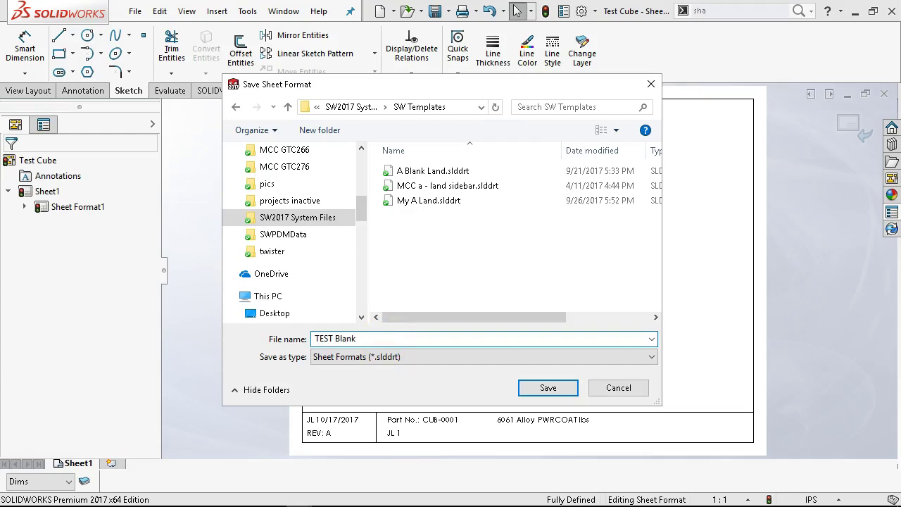
pyautogui.click(562, 384)
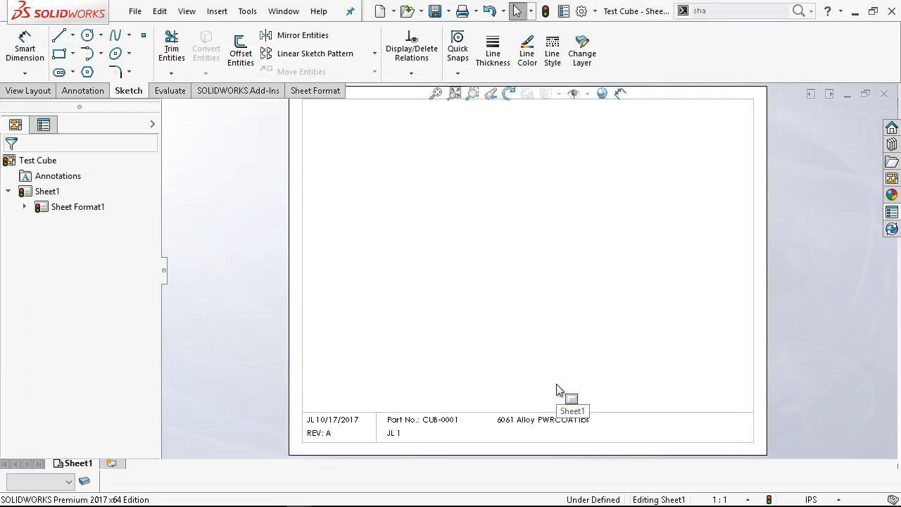
# Switch Sheet1 from a custom size to the TEST Blank standard sheet format, agreeing to delete the modified notes
pyautogui.press('f')
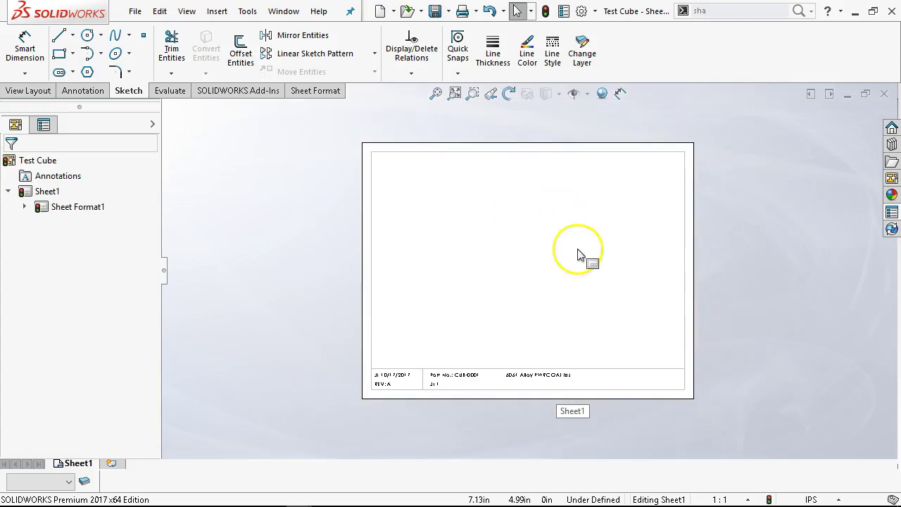
pyautogui.scroll(-1, 577, 255)
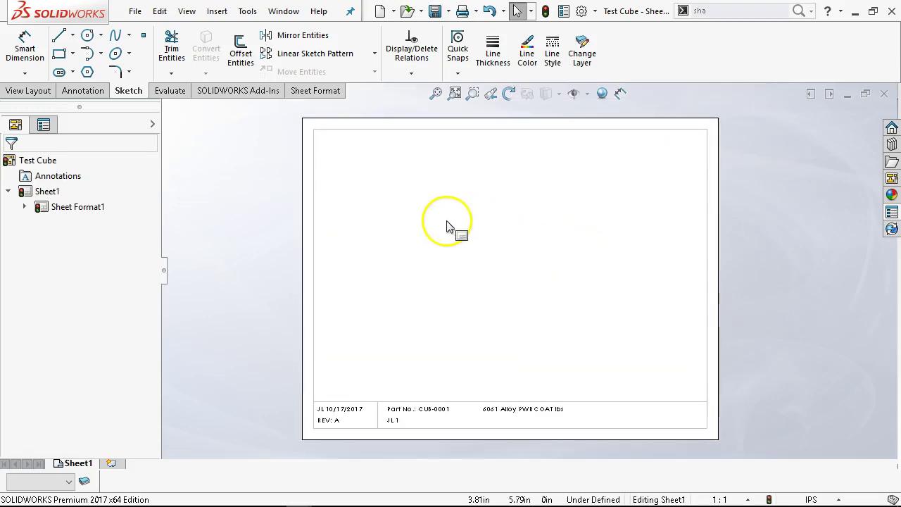
pyautogui.rightClick(387, 235)
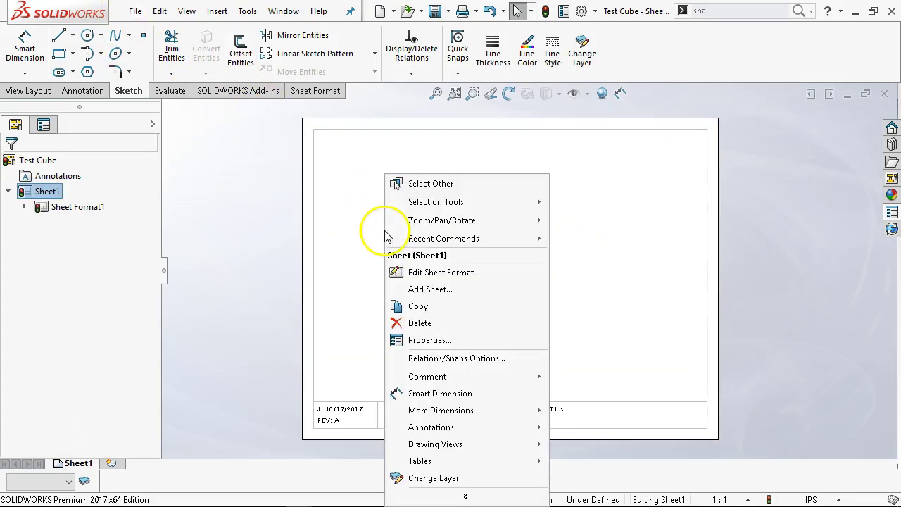
pyautogui.click(427, 345)
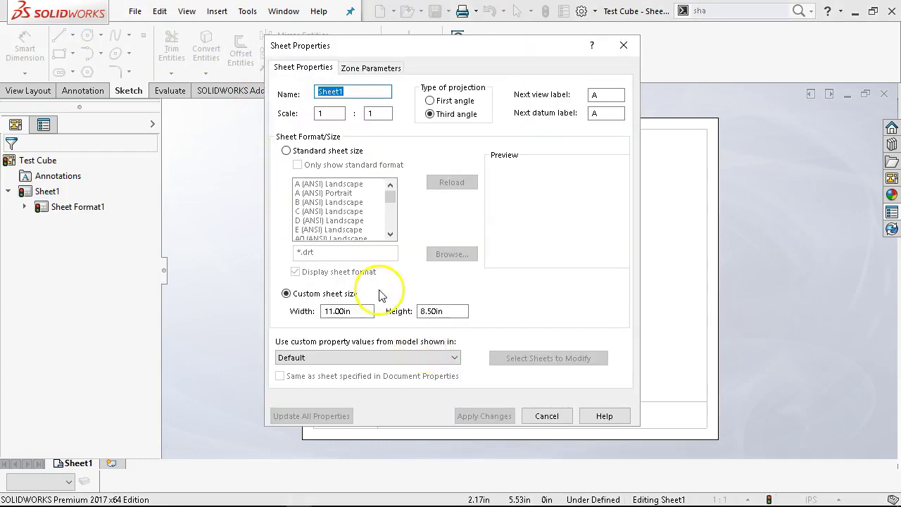
pyautogui.click(286, 151)
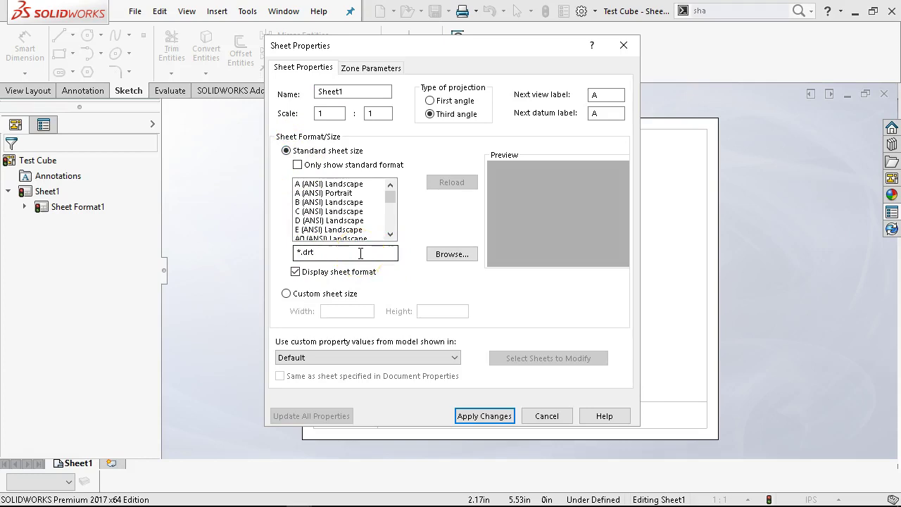
pyautogui.moveTo(396, 202); pyautogui.dragTo(395, 231)
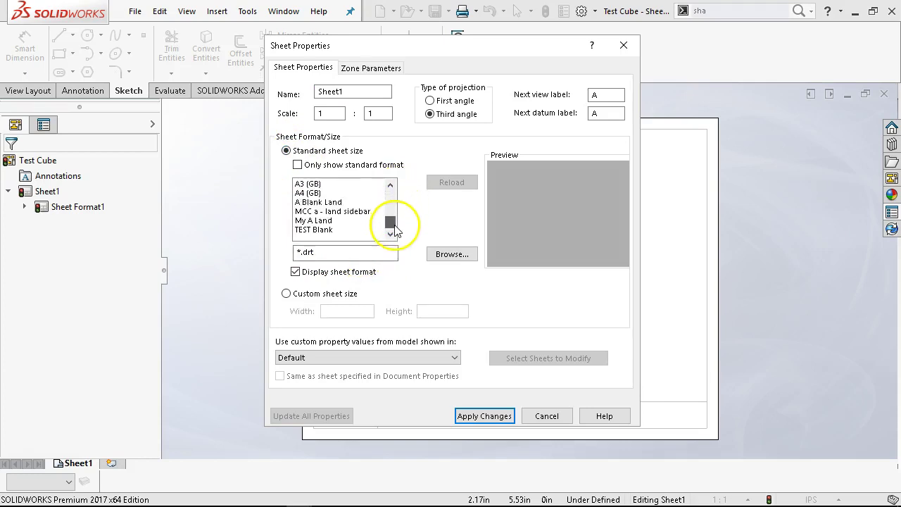
pyautogui.click(318, 231)
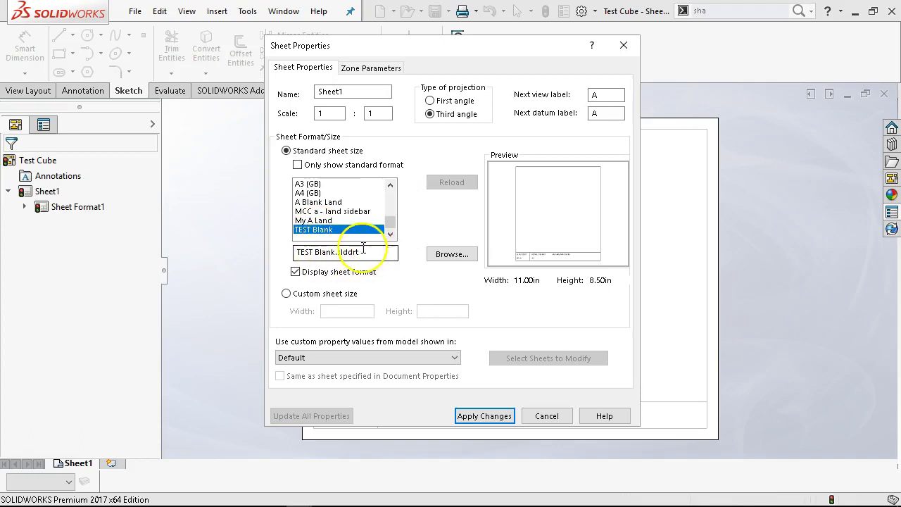
pyautogui.click(480, 416)
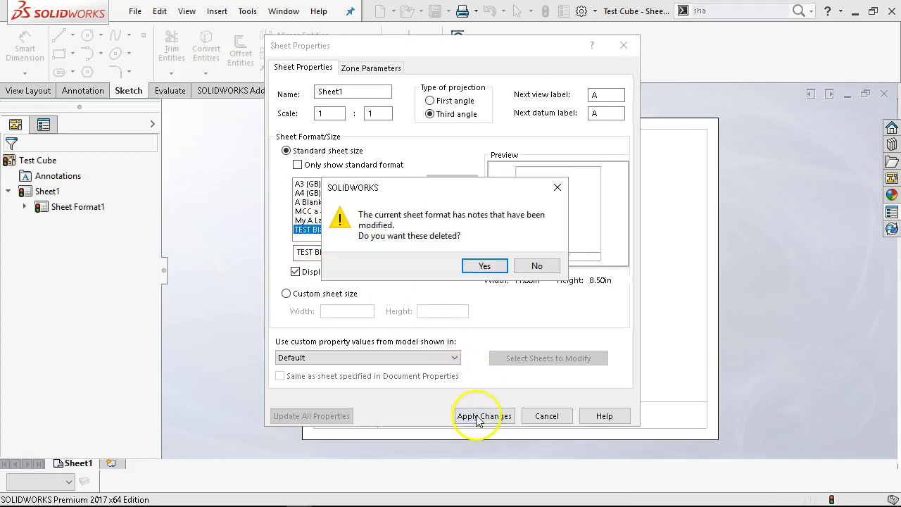
pyautogui.click(486, 271)
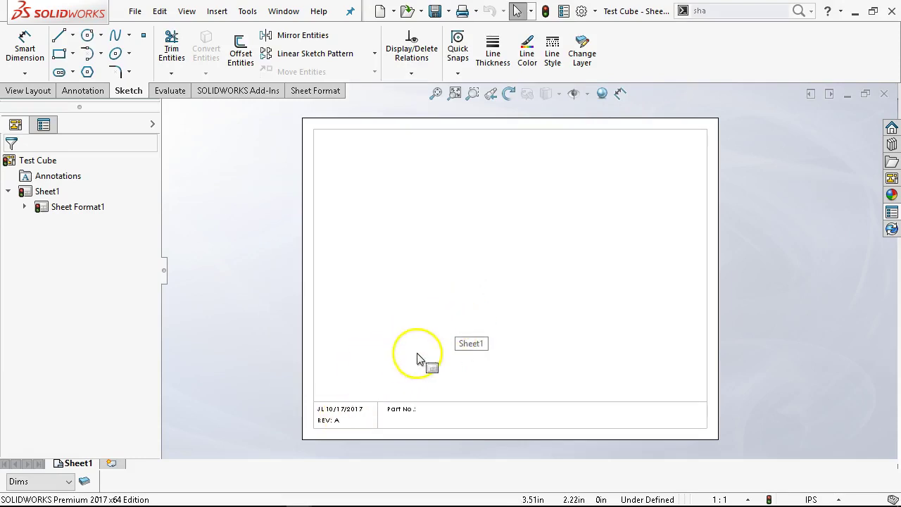
# Save the reloaded sheet format over the existing TEST Blank.slddrt file
pyautogui.click(134, 12)
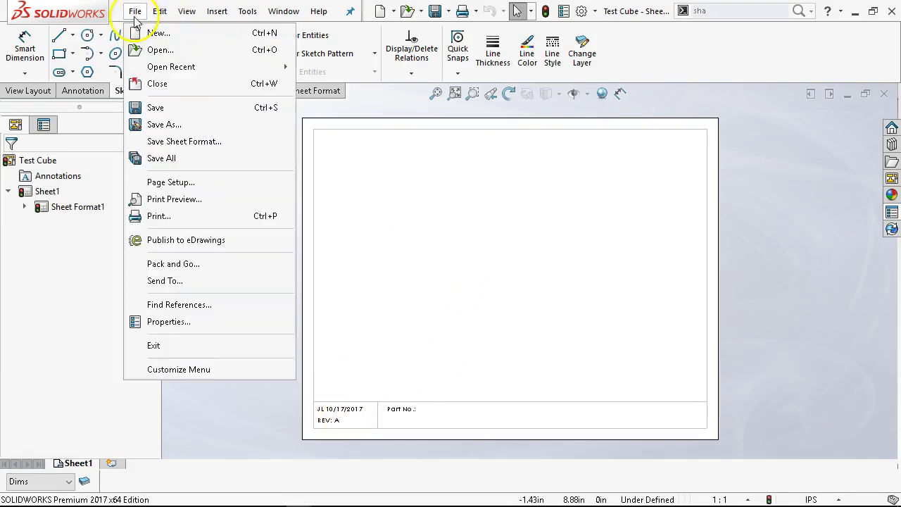
pyautogui.click(176, 140)
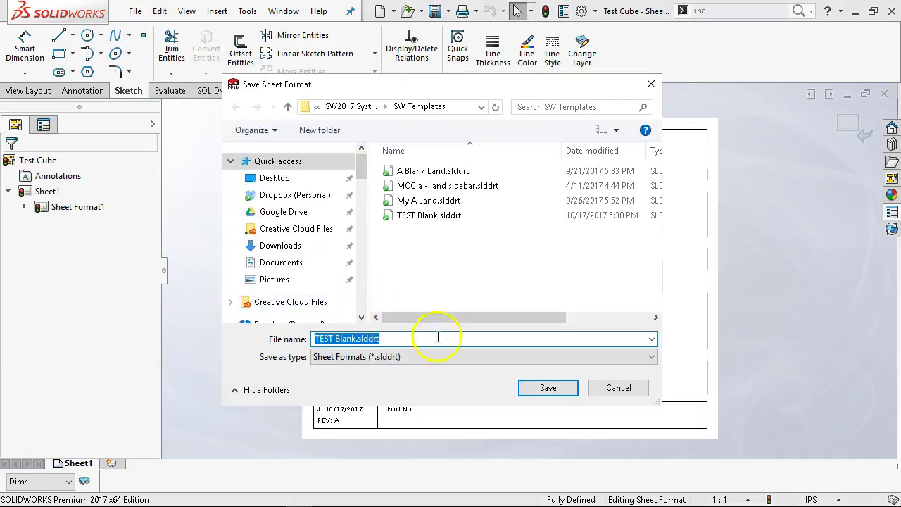
pyautogui.click(547, 387)
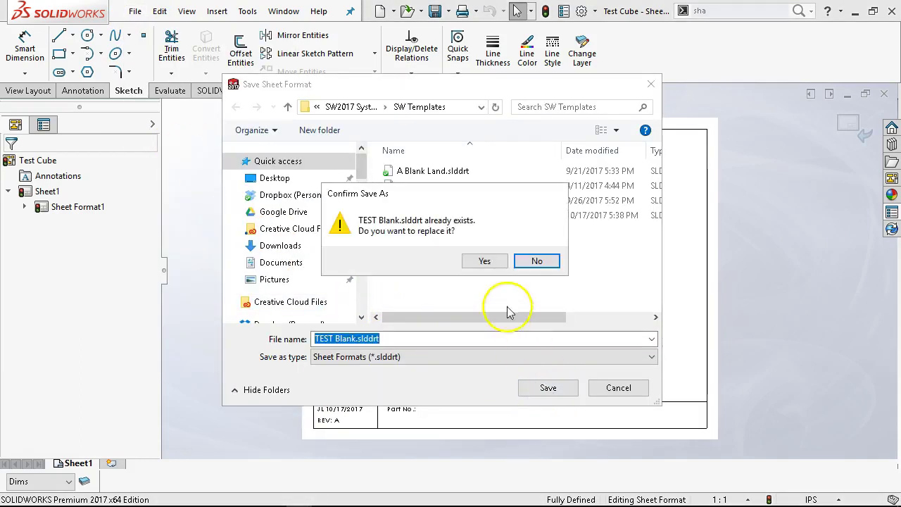
pyautogui.click(484, 261)
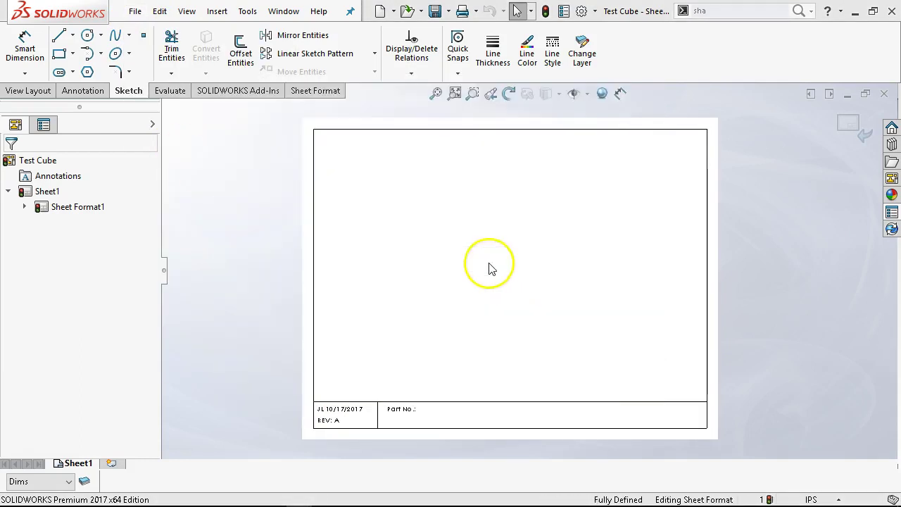
# Save the drawing as a drawing template (*.drwdot) named Test Cube in the SW Templates folder
pyautogui.click(134, 12)
pyautogui.click(169, 125)
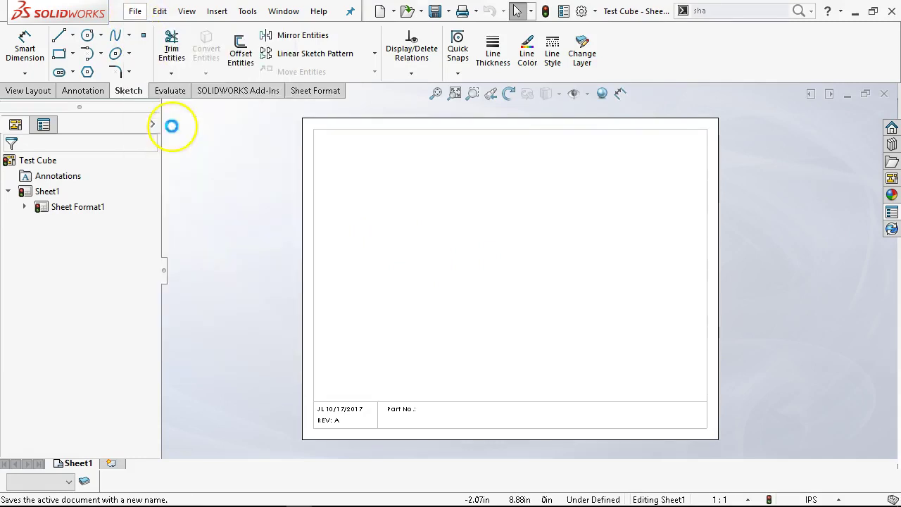
pyautogui.click(409, 294)
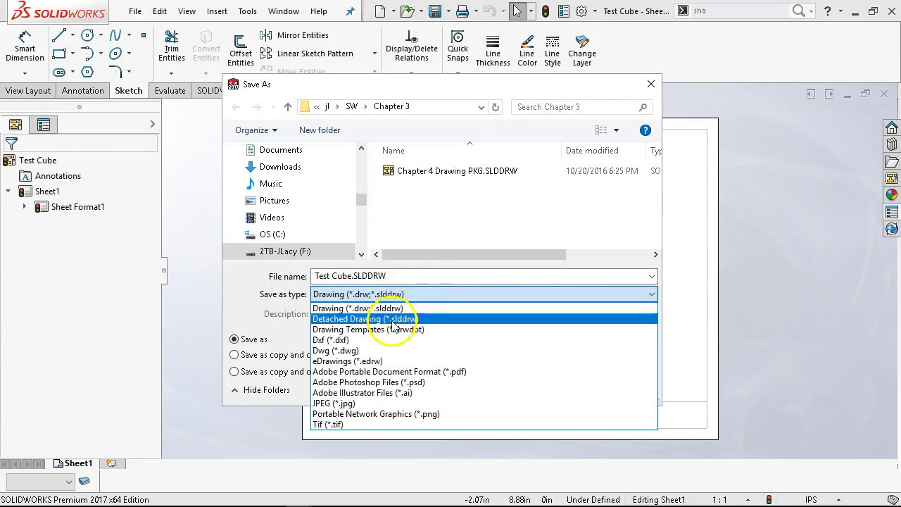
pyautogui.click(400, 329)
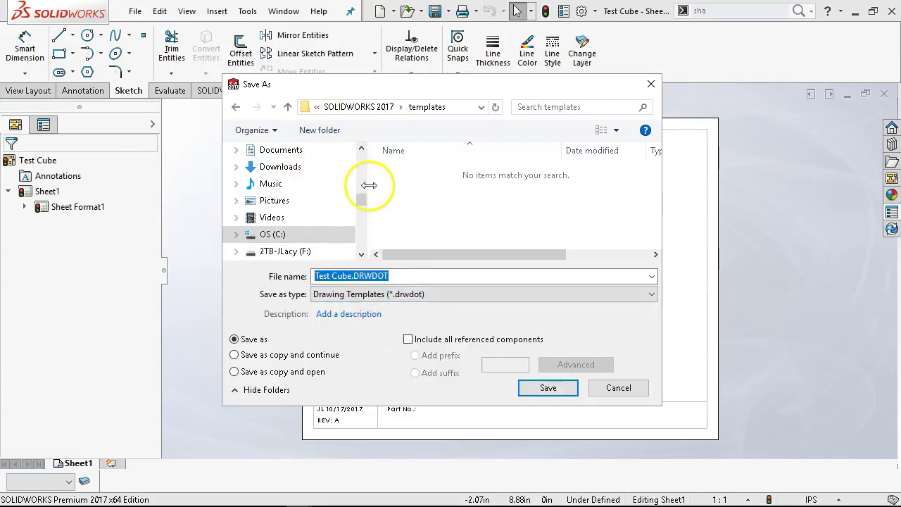
pyautogui.moveTo(364, 203); pyautogui.dragTo(361, 184)
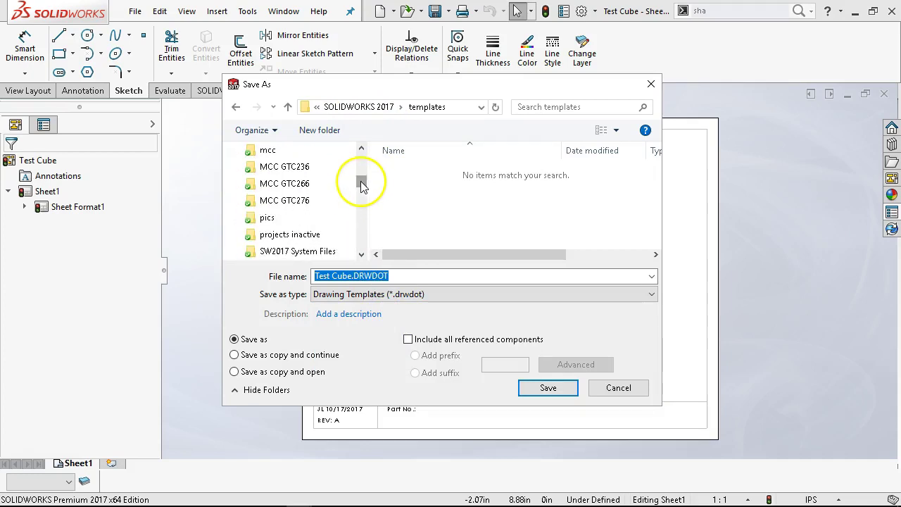
pyautogui.click(298, 250)
pyautogui.click(427, 189)
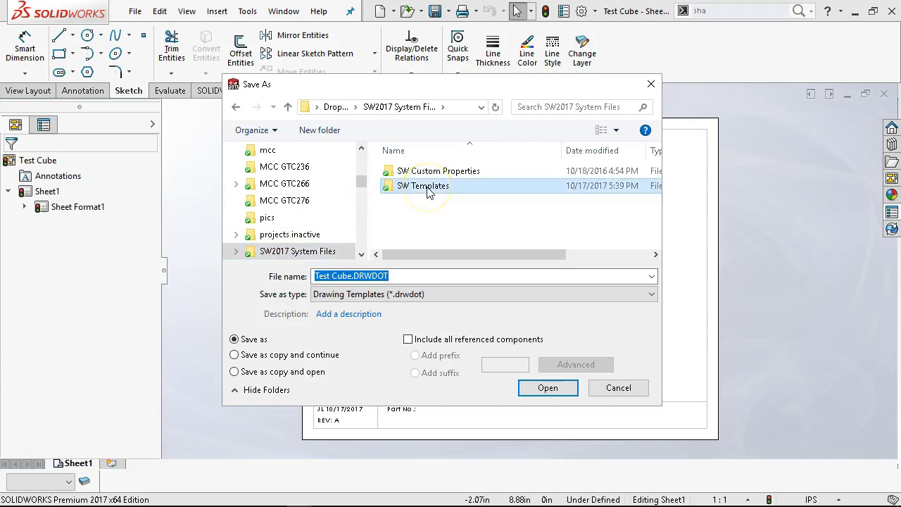
pyautogui.doubleClick(427, 188)
pyautogui.click(546, 388)
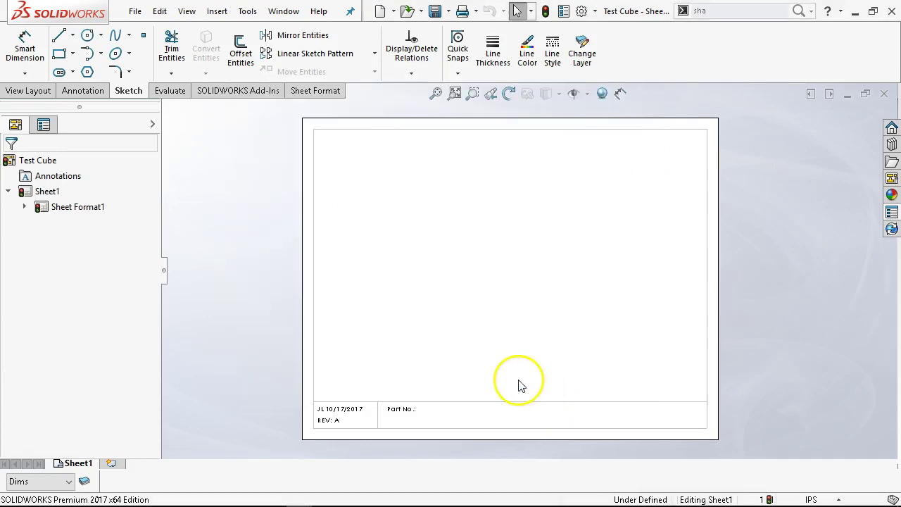
# Close the Test Cube drawing and create a new drawing from the Test Cube template in SW Templates
pyautogui.click(884, 96)
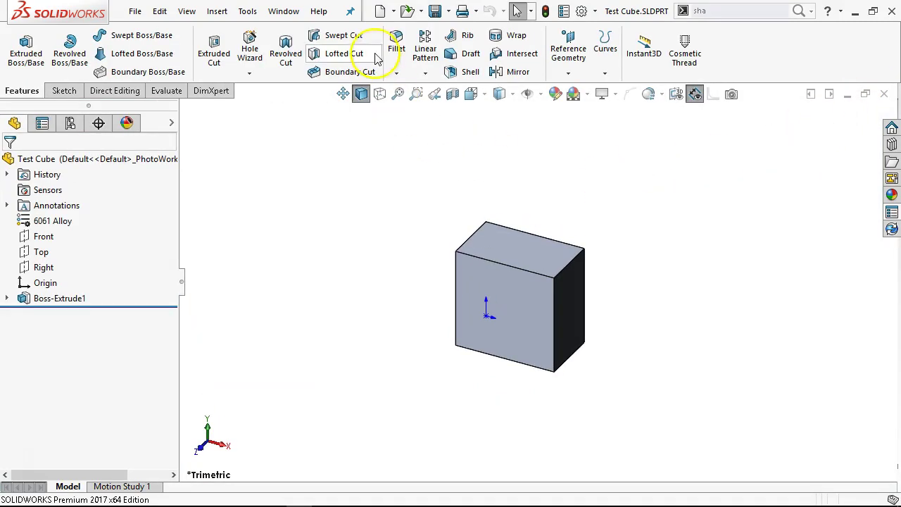
pyautogui.click(381, 11)
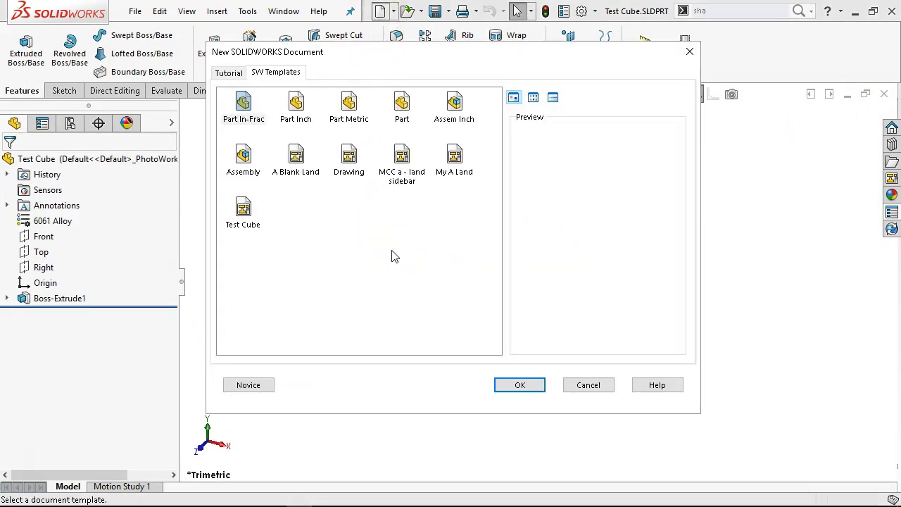
pyautogui.click(242, 215)
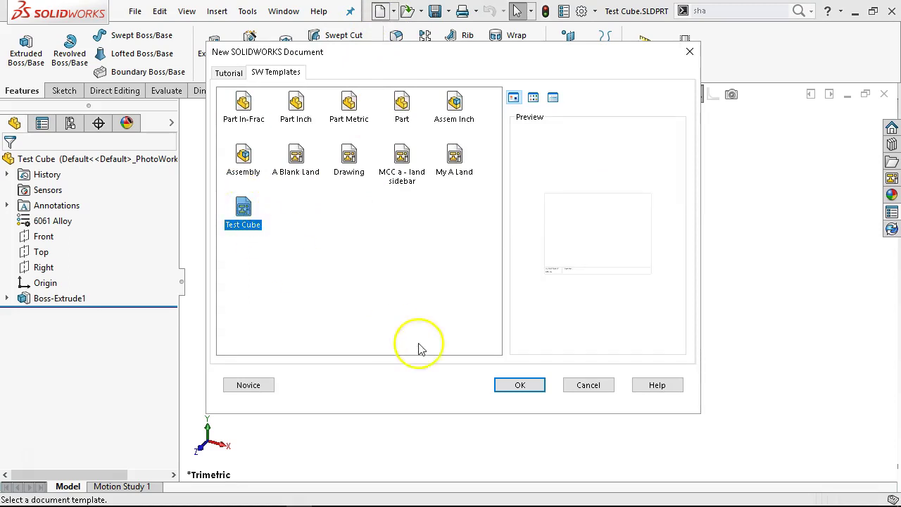
pyautogui.click(521, 386)
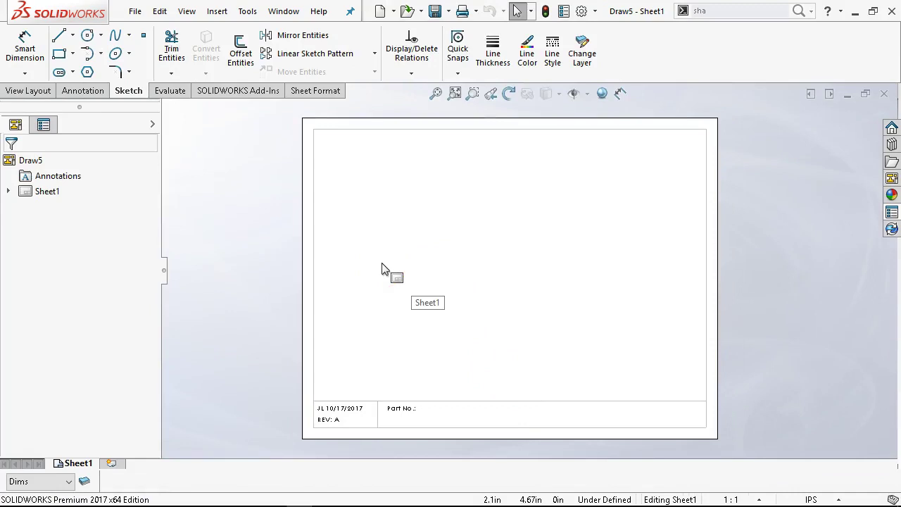
# Add a second sheet to the new drawing
pyautogui.click(113, 464)
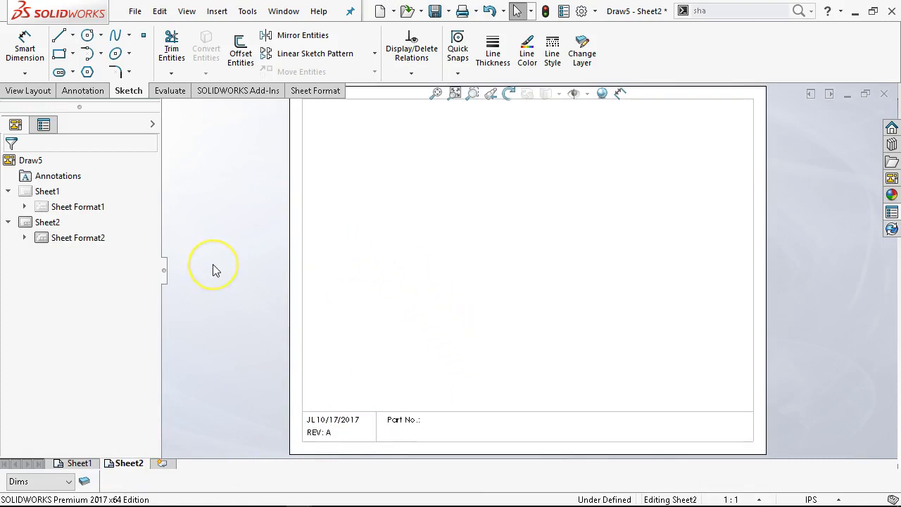
pyautogui.moveTo(224, 276)
pyautogui.mouseDown()
pyautogui.moveTo(330, 238)
pyautogui.moveTo(418, 265)
pyautogui.moveTo(809, 156)
pyautogui.mouseUp()
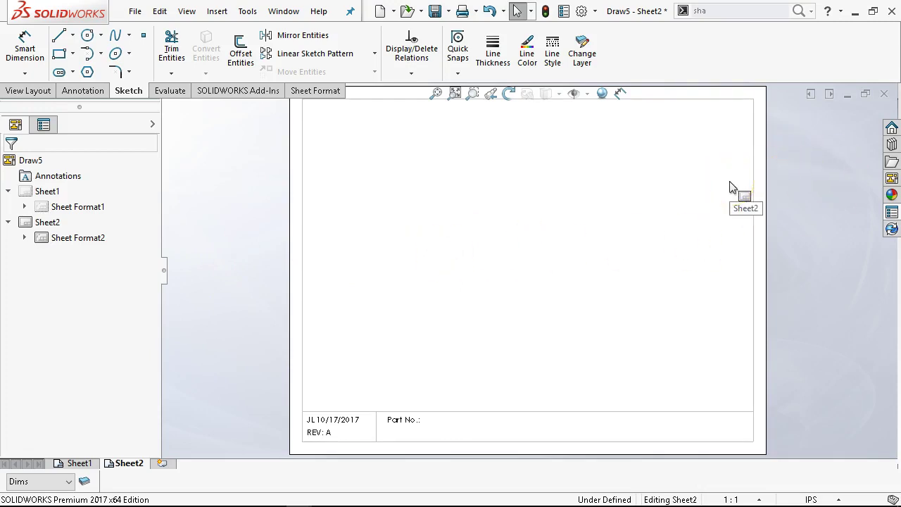
pyautogui.moveTo(732, 186); pyautogui.dragTo(458, 248)
pyautogui.click(134, 11)
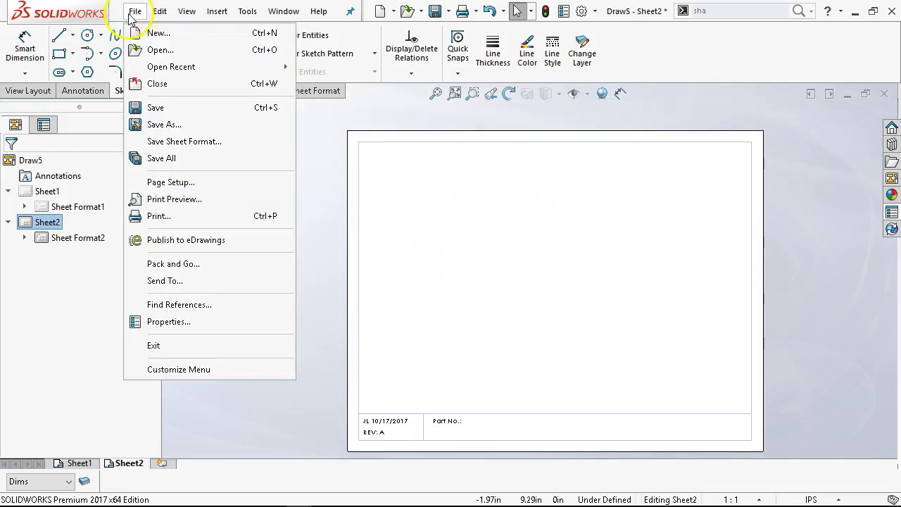
pyautogui.click(156, 33)
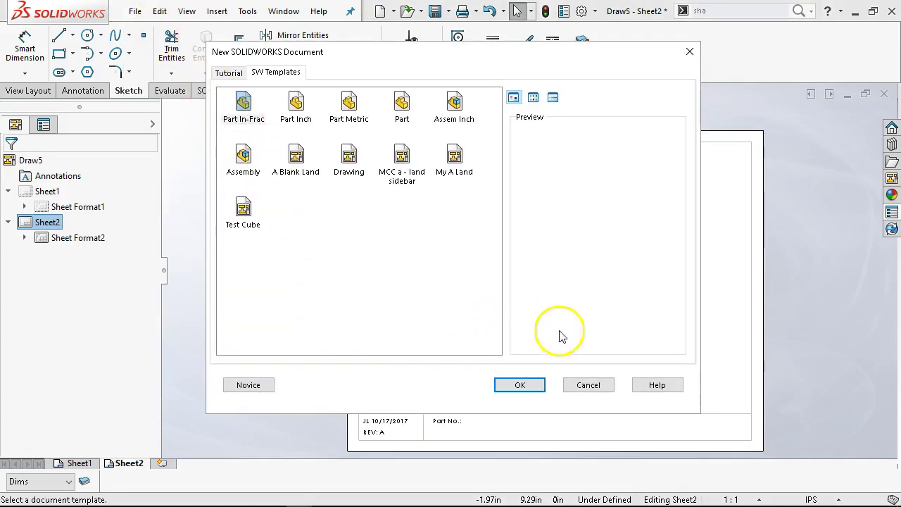
pyautogui.click(588, 385)
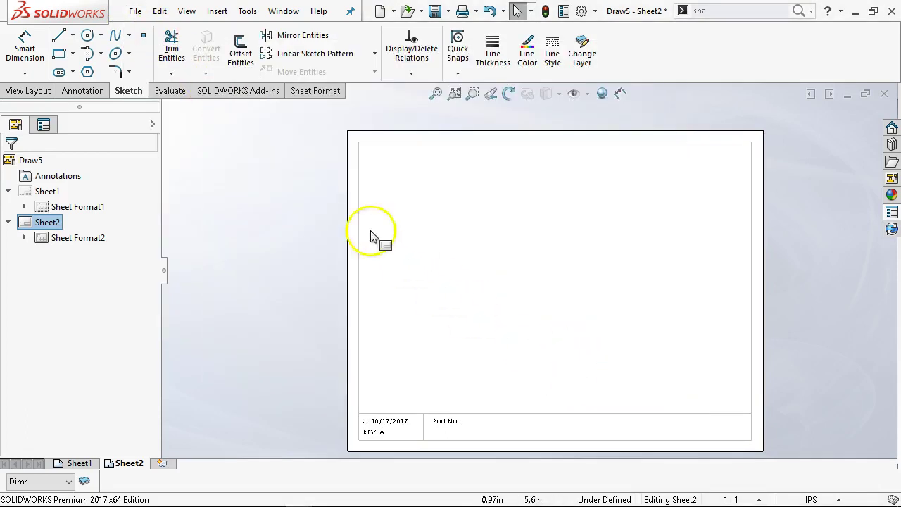
# Insert a trimetric model view of the Test Cube part near the centre of Sheet2
pyautogui.click(30, 91)
pyautogui.click(57, 51)
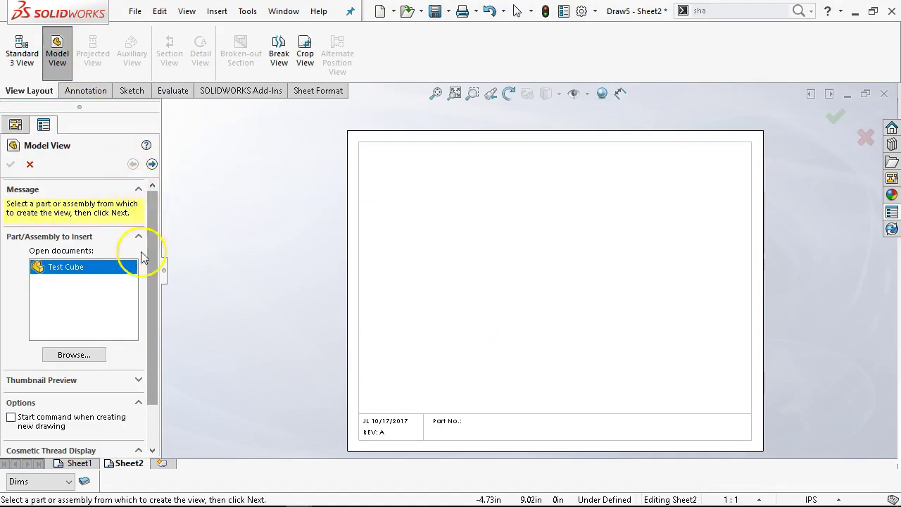
pyautogui.click(152, 165)
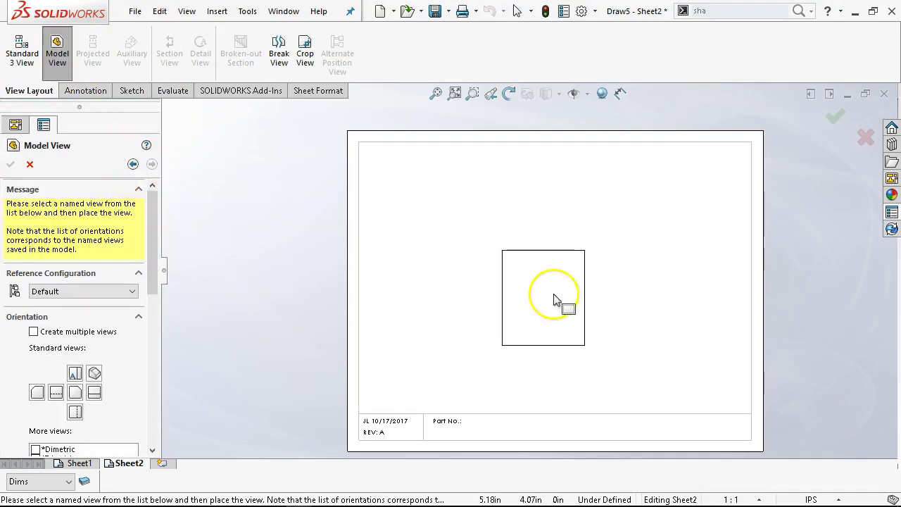
pyautogui.click(503, 272)
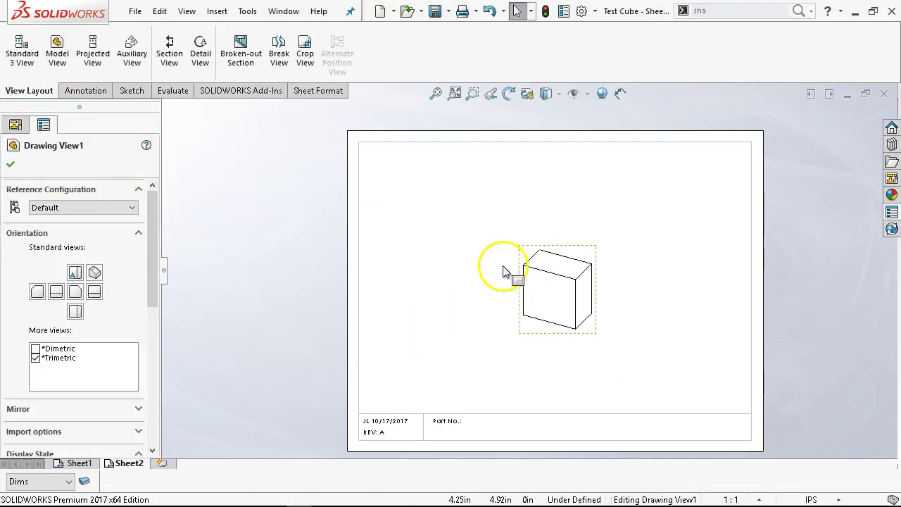
pyautogui.click(11, 166)
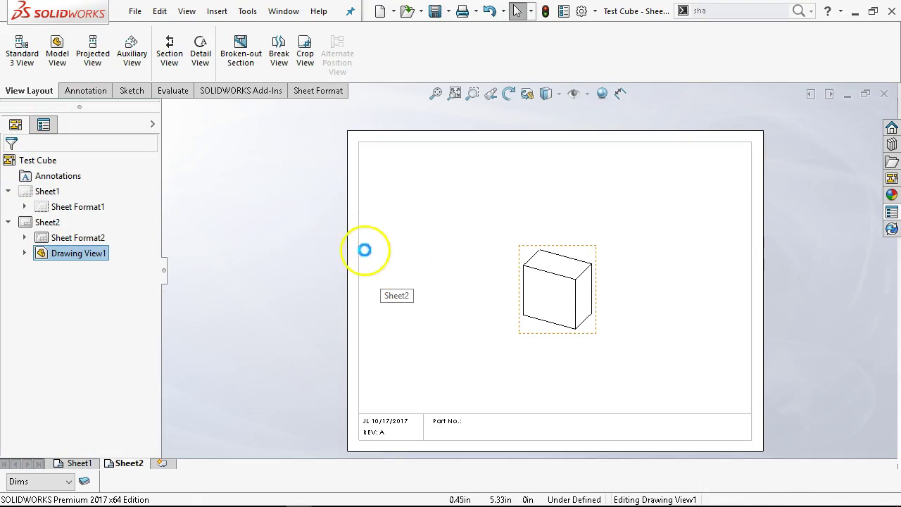
pyautogui.click(364, 252)
pyautogui.scroll(-3, 492, 404)
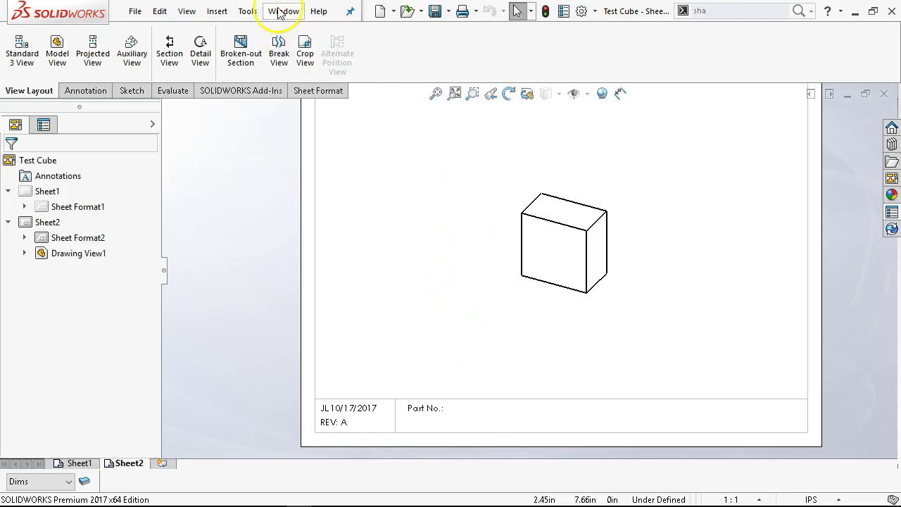
# Switch to the Test Cube part to check its custom properties, and return to the drawing's Sheet2
pyautogui.click(279, 13)
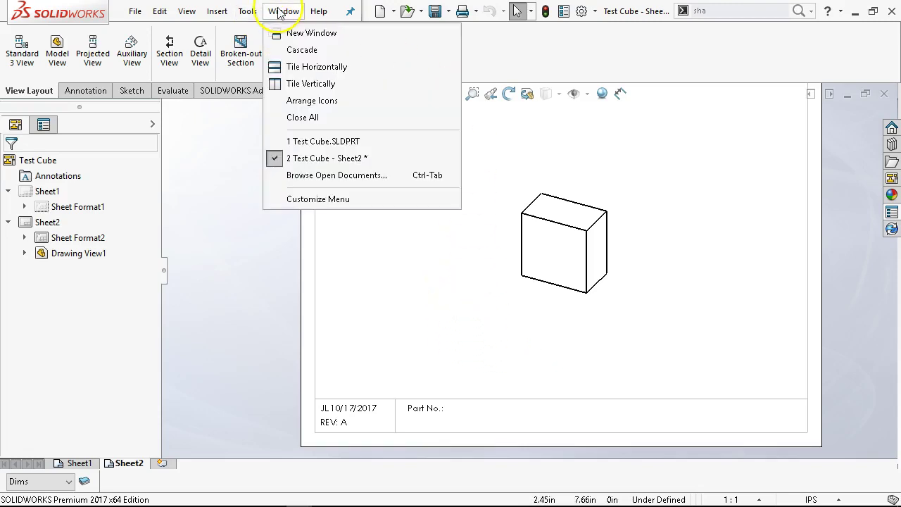
pyautogui.click(336, 139)
pyautogui.click(891, 213)
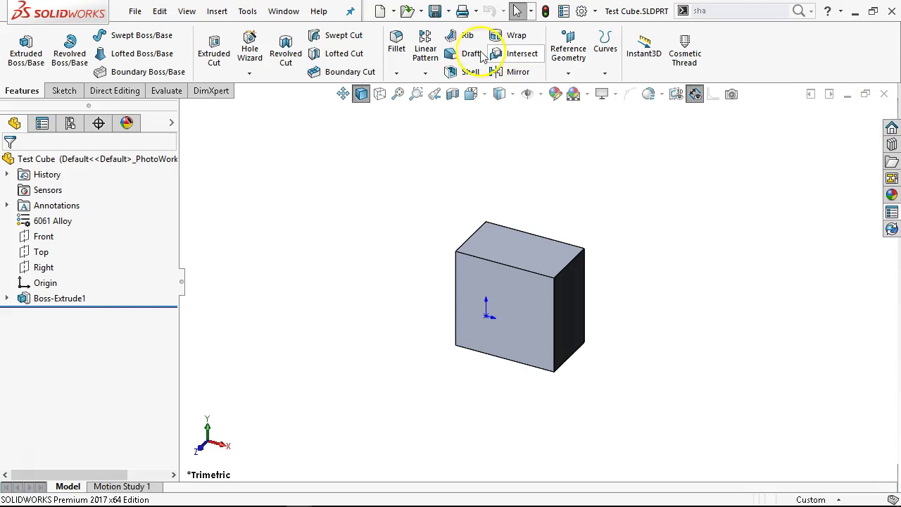
pyautogui.click(282, 11)
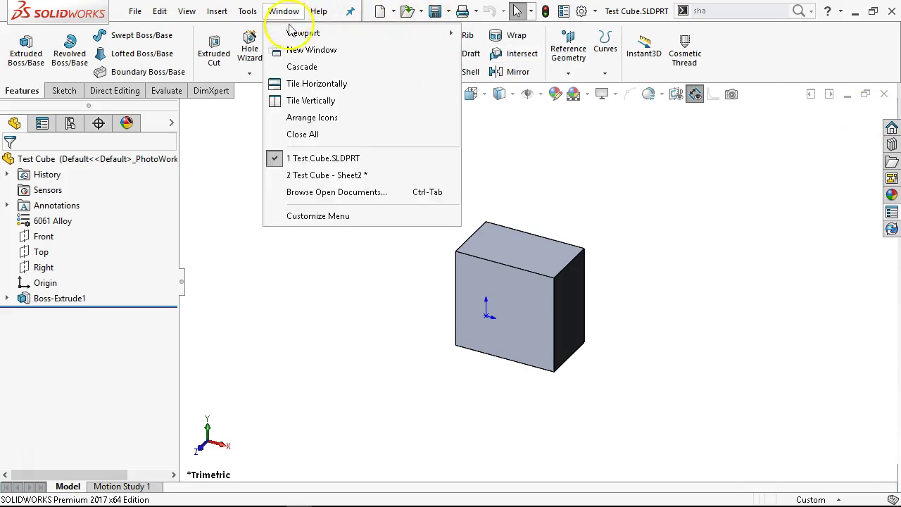
pyautogui.click(312, 176)
# Open Sheet2's sheet format to examine the property links in the title block, and return to the sheet
pyautogui.rightClick(459, 338)
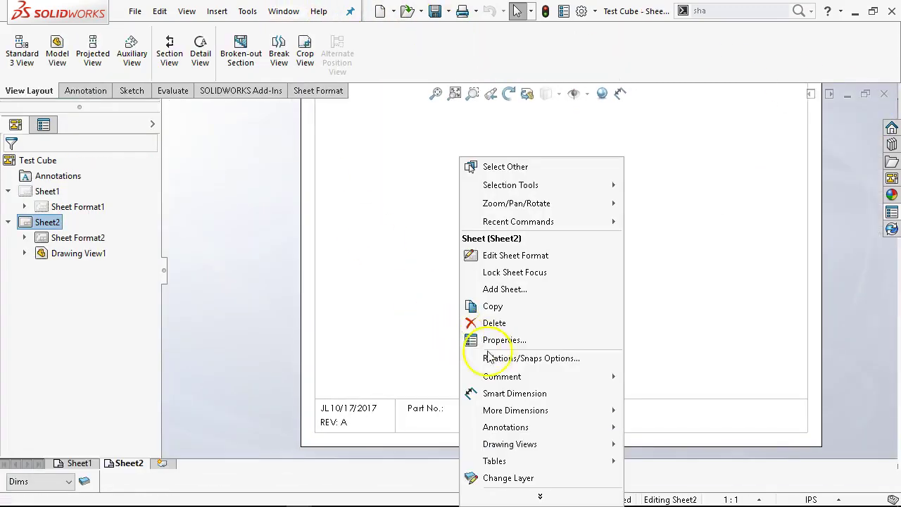
pyautogui.click(508, 256)
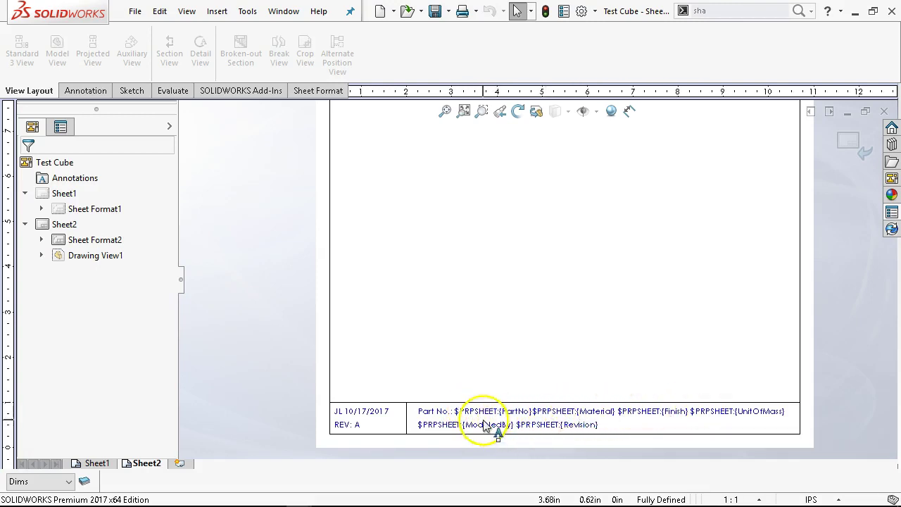
pyautogui.scroll(3, 584, 451)
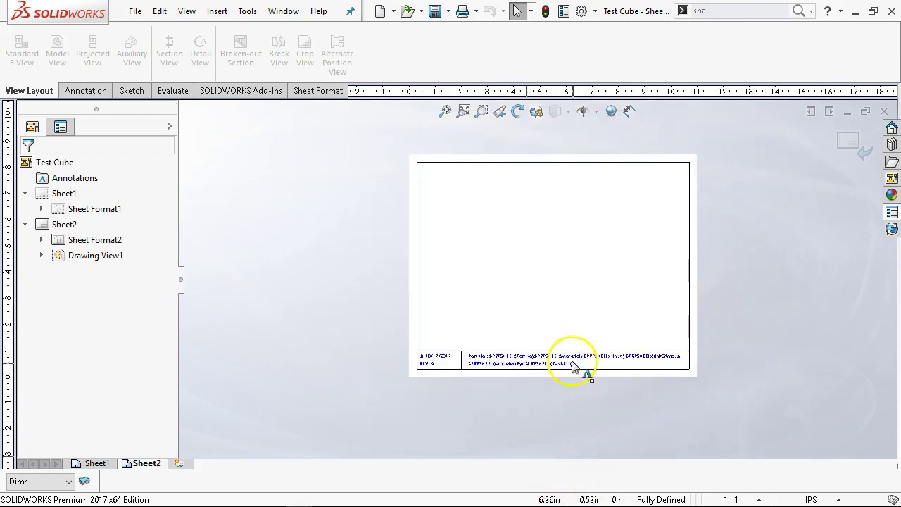
pyautogui.scroll(-5, 563, 373)
pyautogui.scroll(-2, 519, 334)
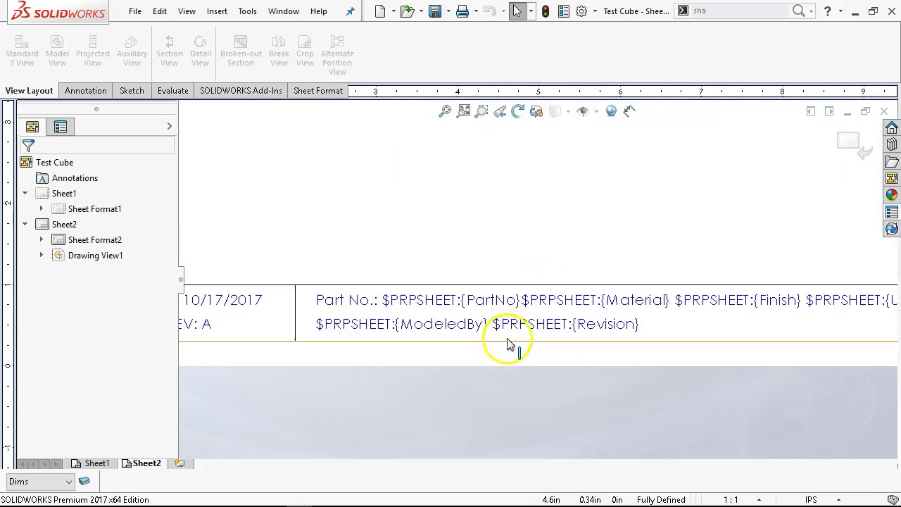
pyautogui.click(848, 141)
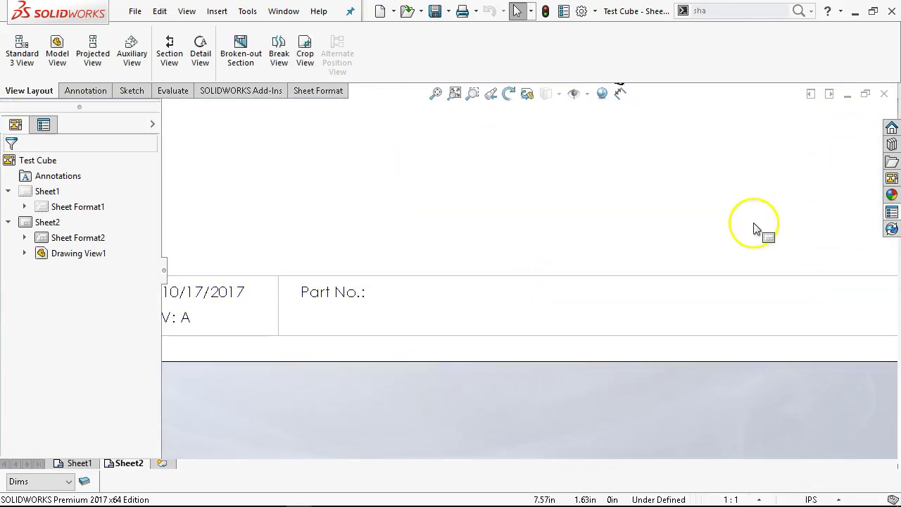
# Compare the title block on Sheet2 with the one on Sheet1, and return to Sheet2
pyautogui.scroll(5, 553, 225)
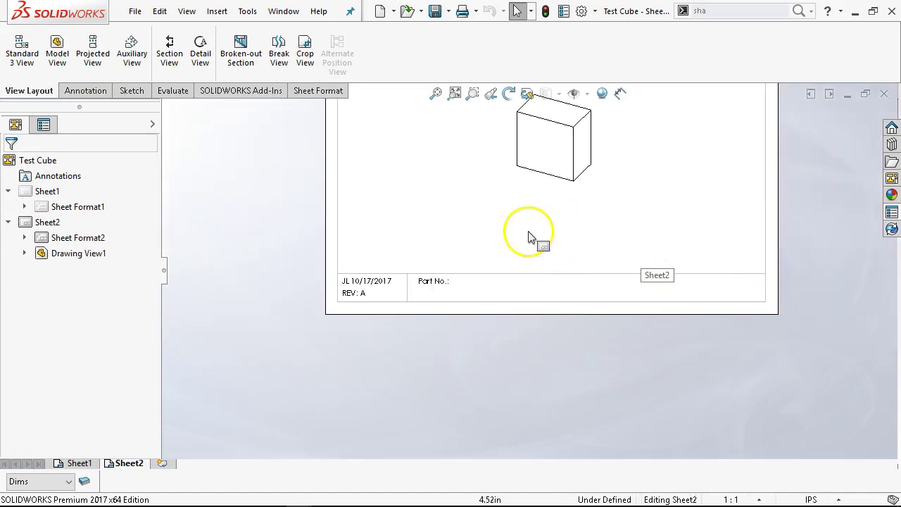
pyautogui.scroll(2, 518, 177)
pyautogui.scroll(-2, 523, 177)
pyautogui.scroll(-1, 523, 178)
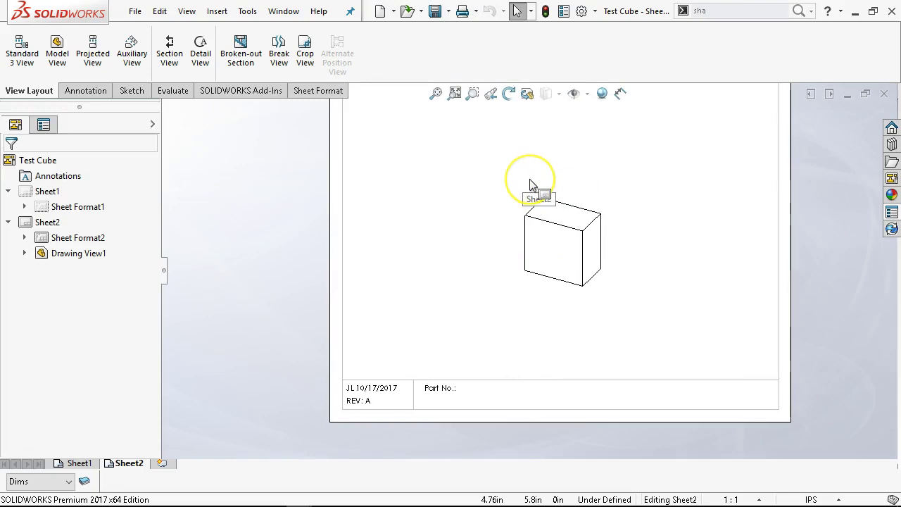
pyautogui.scroll(1, 532, 185)
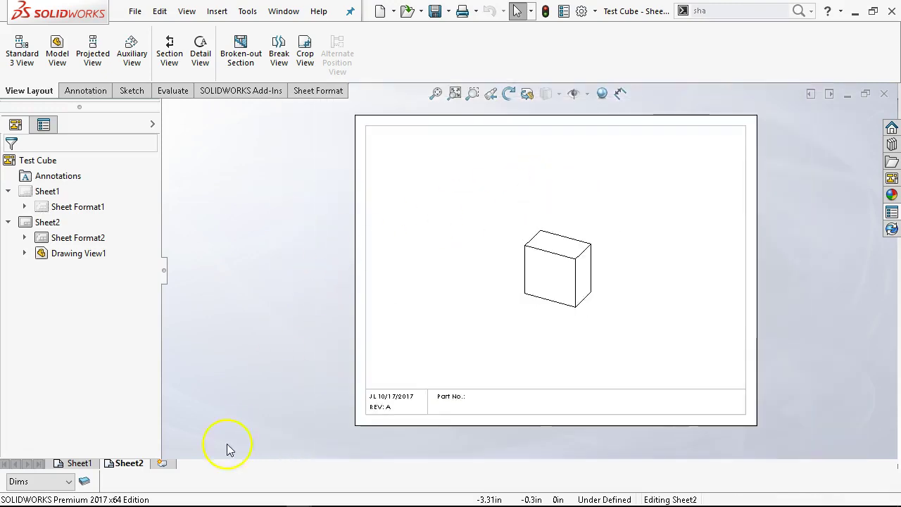
pyautogui.click(78, 463)
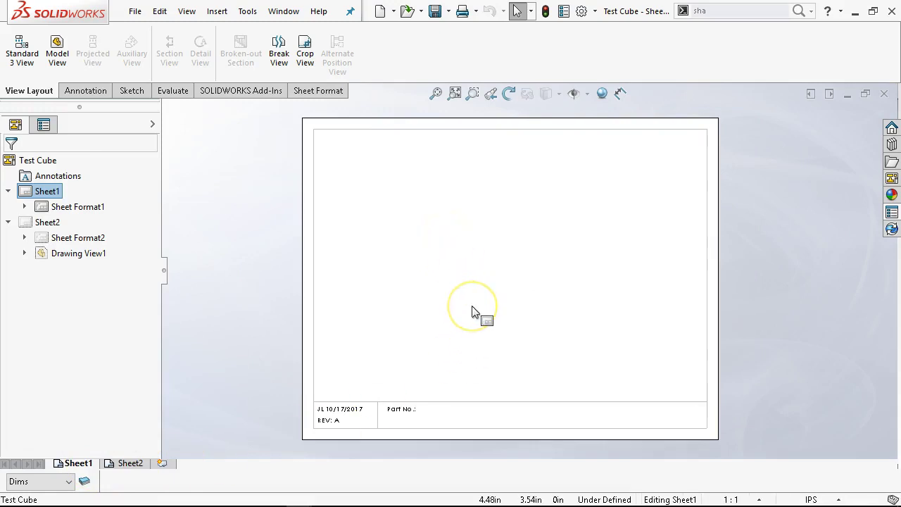
pyautogui.click(131, 464)
pyautogui.scroll(-1, 628, 250)
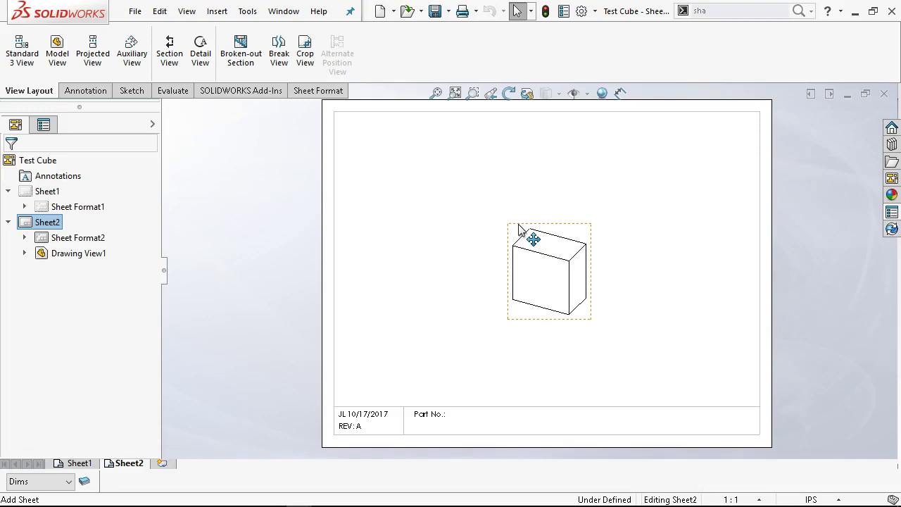
# Open Sheet2's sheet format for editing and place a new note just above the title block
pyautogui.rightClick(603, 181)
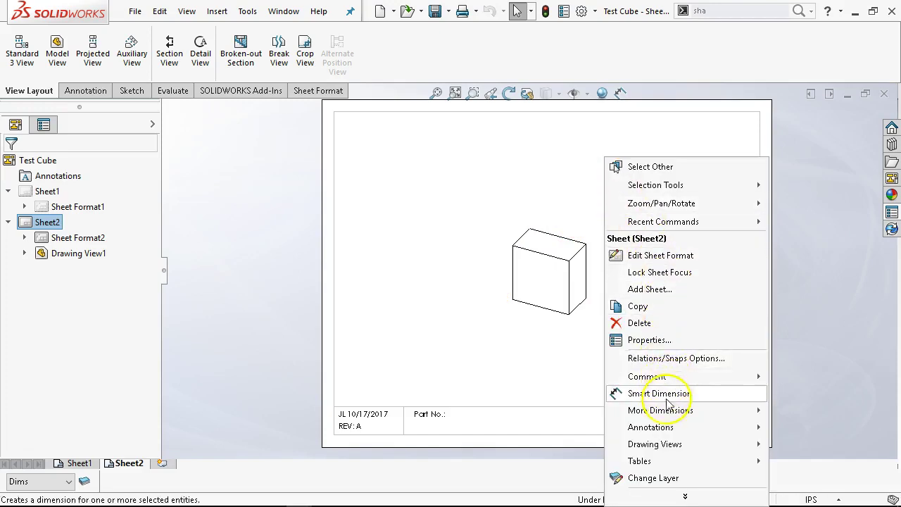
pyautogui.click(631, 254)
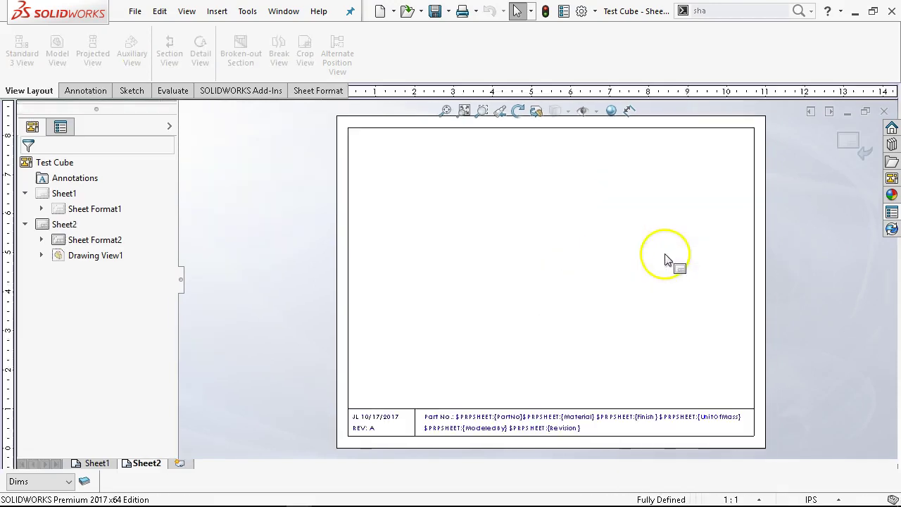
pyautogui.click(86, 90)
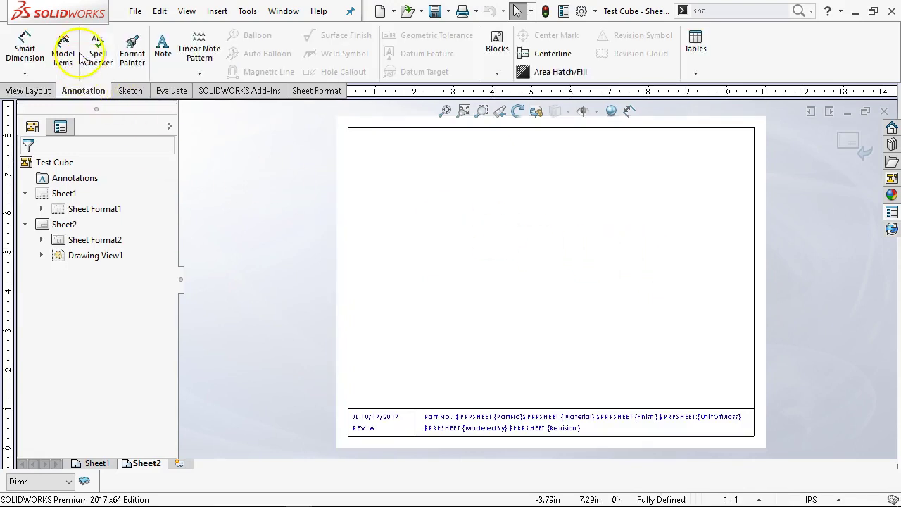
pyautogui.click(162, 43)
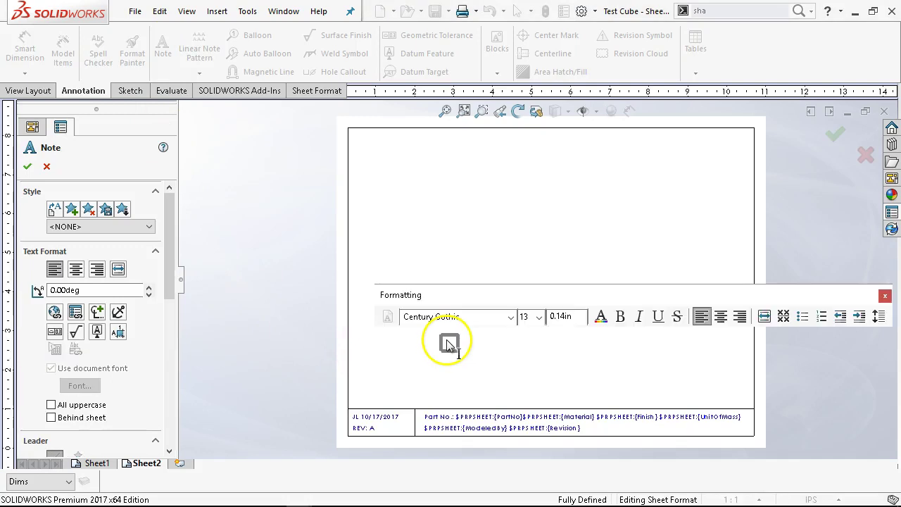
# Start a property link for the note from the model in the selected component or other drawing view, and examine the available property names
pyautogui.click(75, 311)
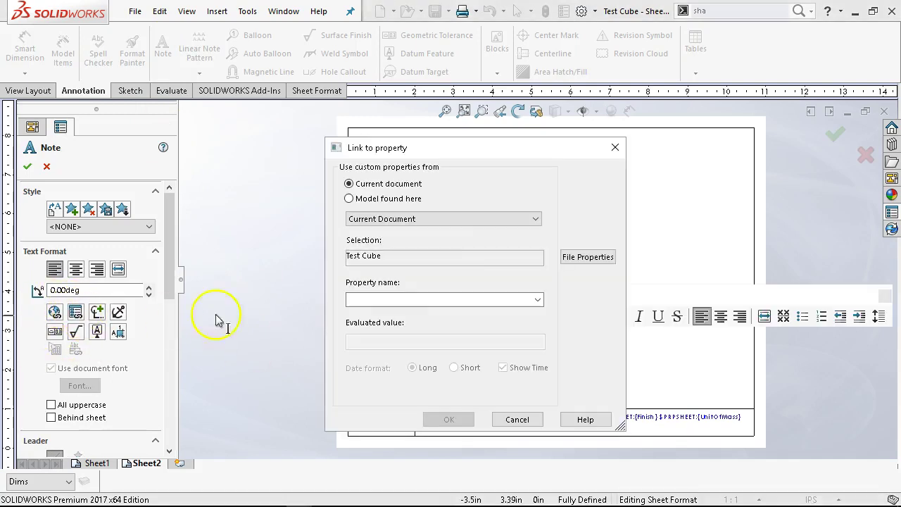
pyautogui.click(415, 198)
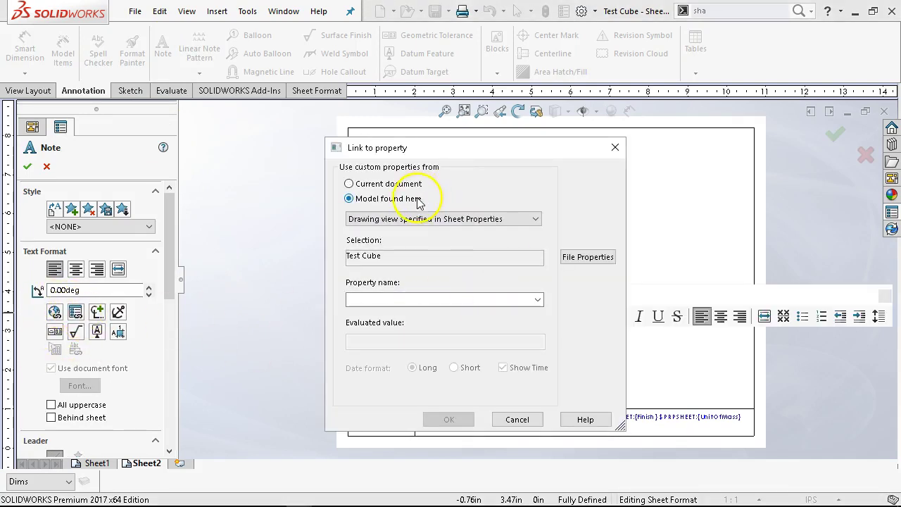
pyautogui.click(454, 219)
pyautogui.click(446, 241)
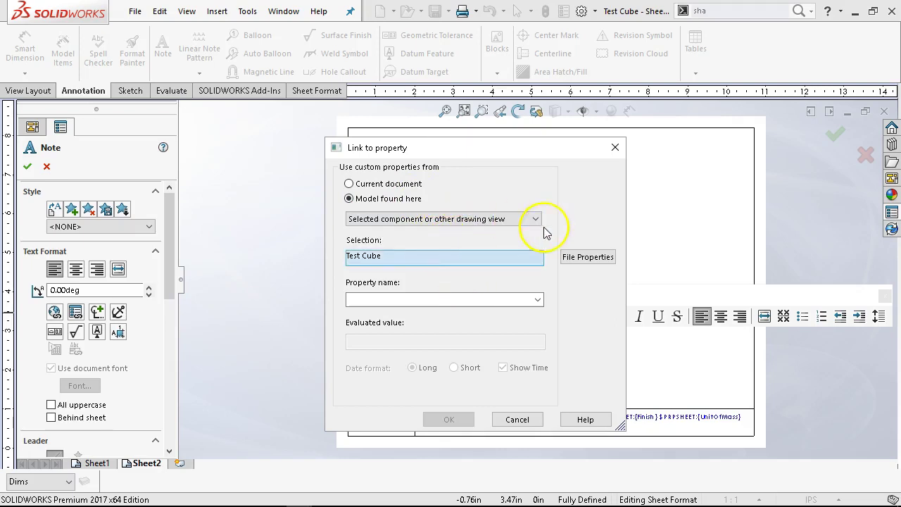
pyautogui.click(538, 299)
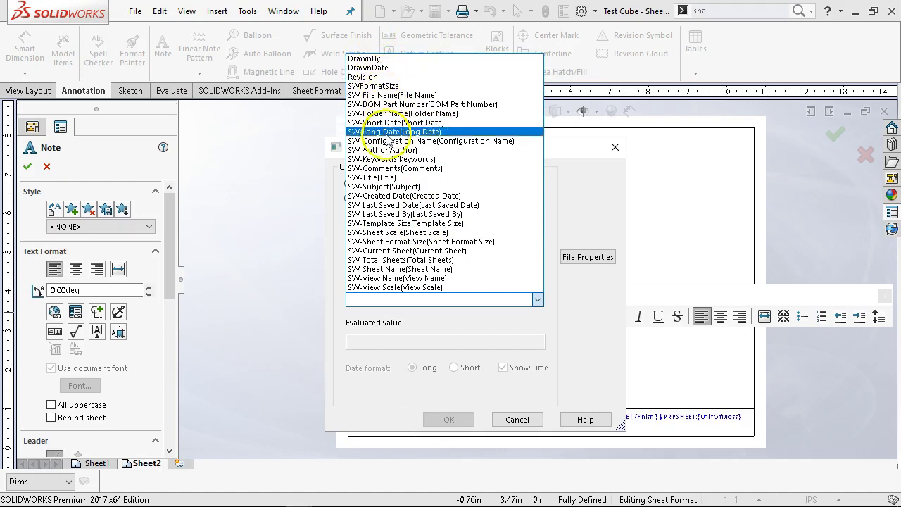
pyautogui.click(578, 231)
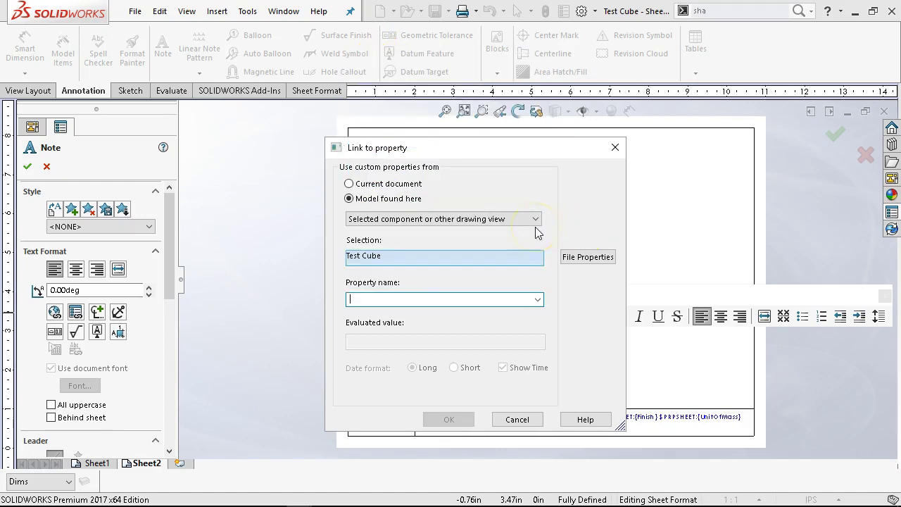
# Examine the custom file properties of the Test Cube selection used as the link source
pyautogui.moveTo(483, 145); pyautogui.dragTo(225, 148)
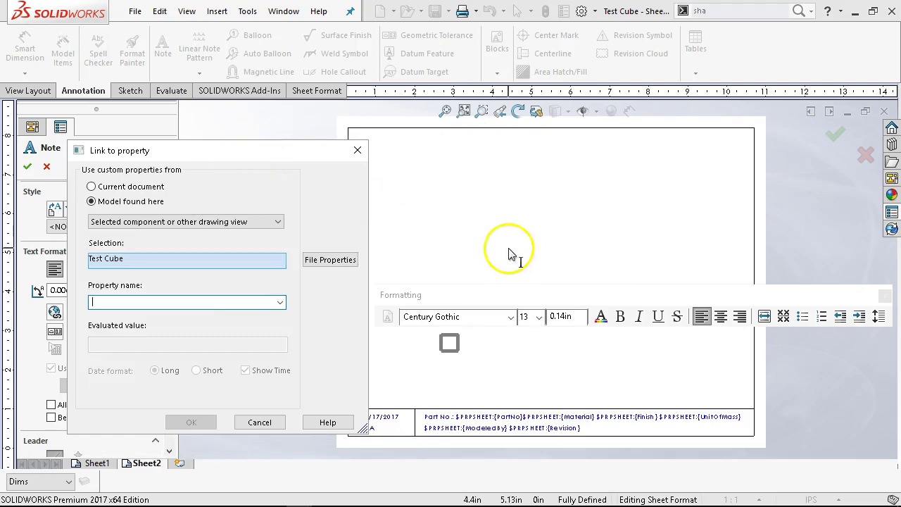
pyautogui.moveTo(523, 299); pyautogui.dragTo(543, 231)
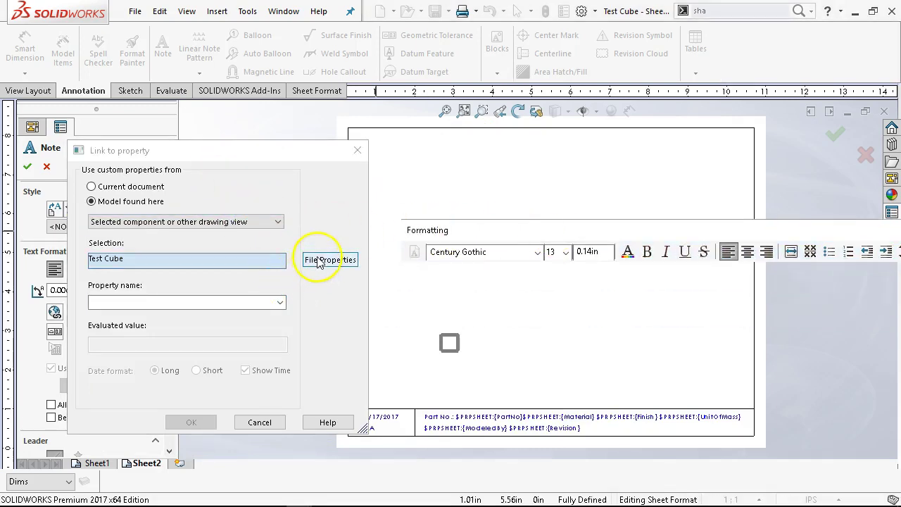
pyautogui.click(104, 262)
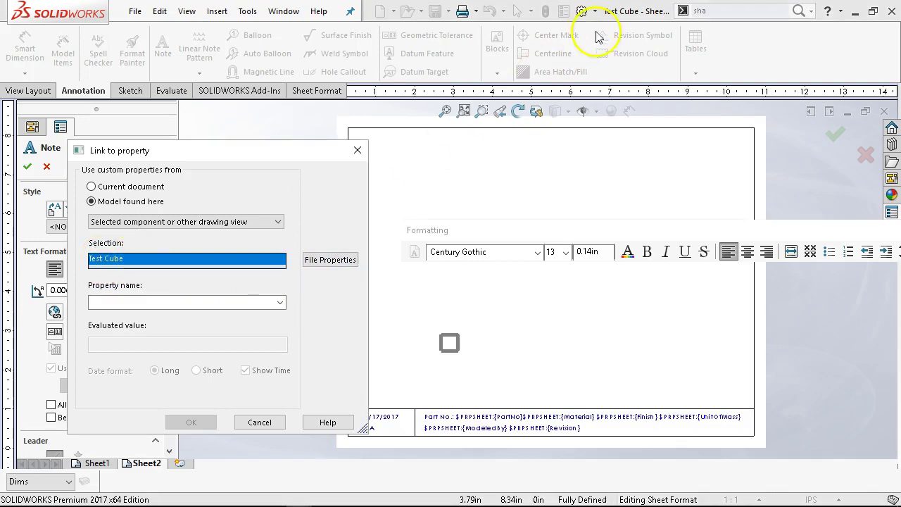
pyautogui.click(321, 260)
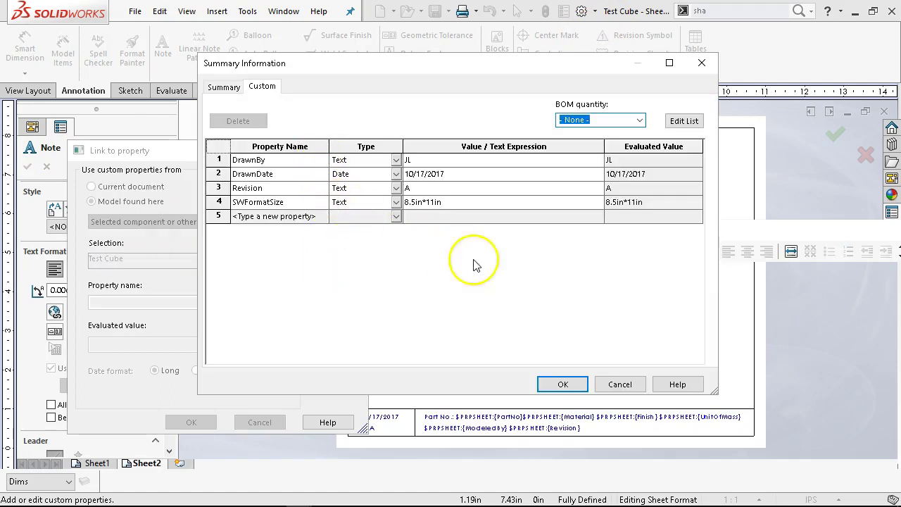
pyautogui.click(625, 385)
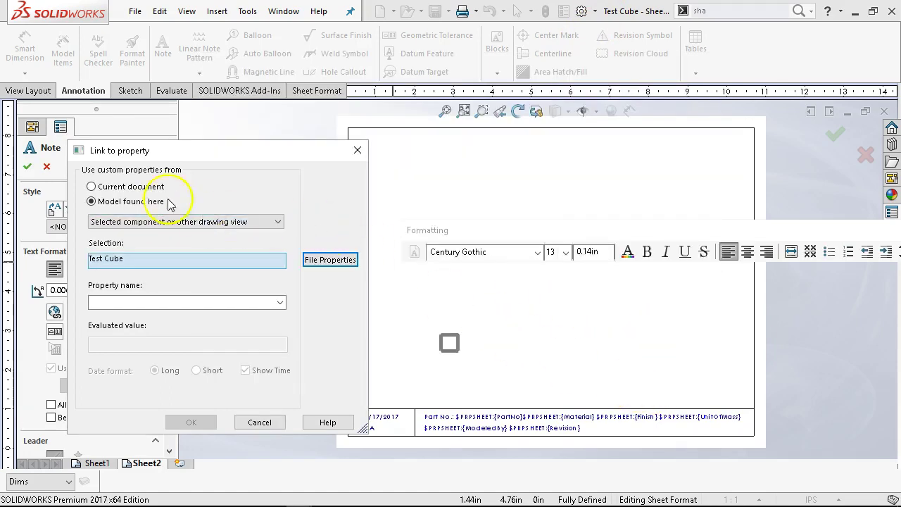
# Set the link source to the drawing view specified in Sheet Properties, and examine its file properties and available property names
pyautogui.click(141, 222)
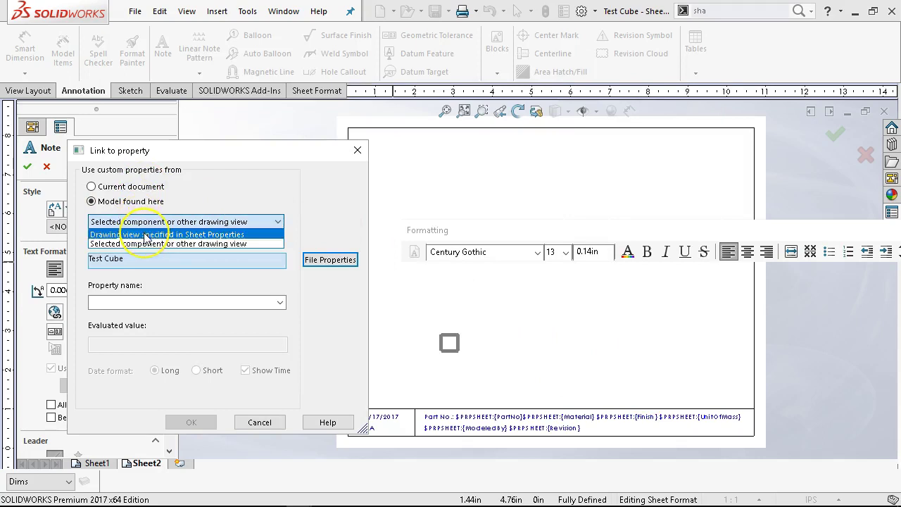
pyautogui.click(146, 236)
pyautogui.click(329, 260)
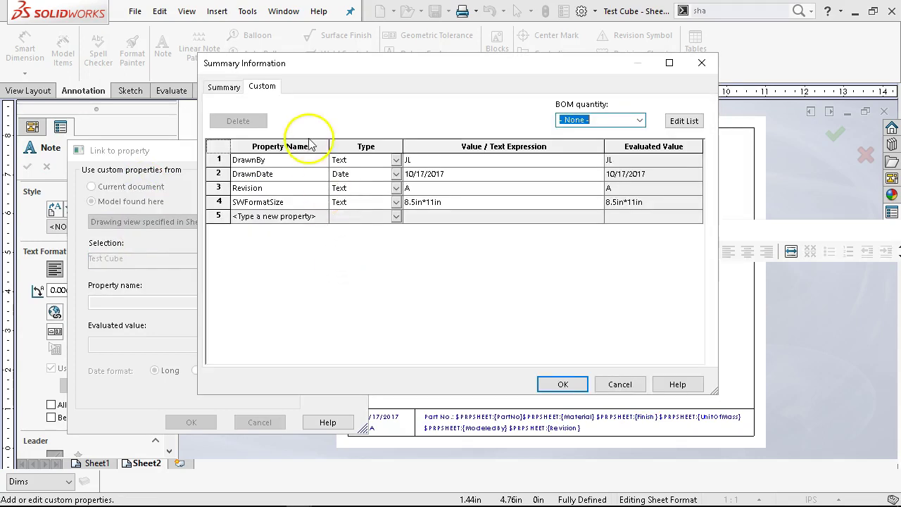
pyautogui.click(618, 384)
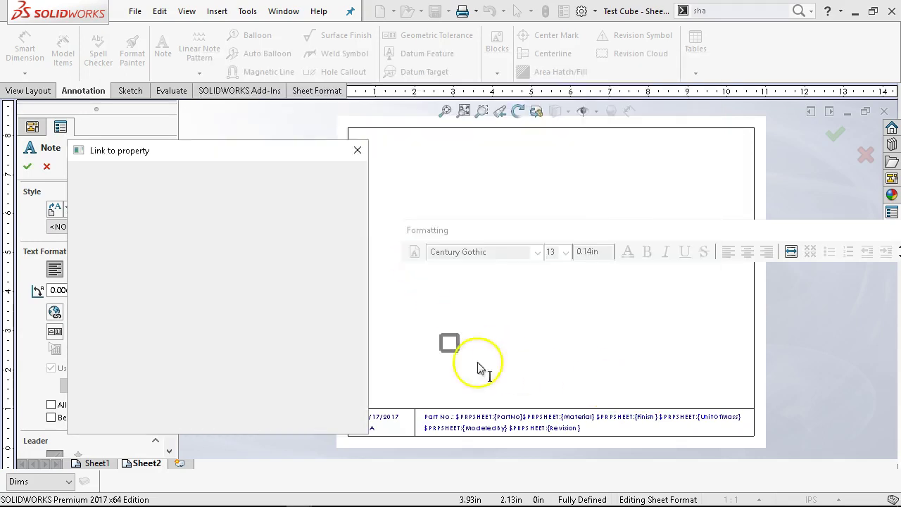
pyautogui.click(280, 302)
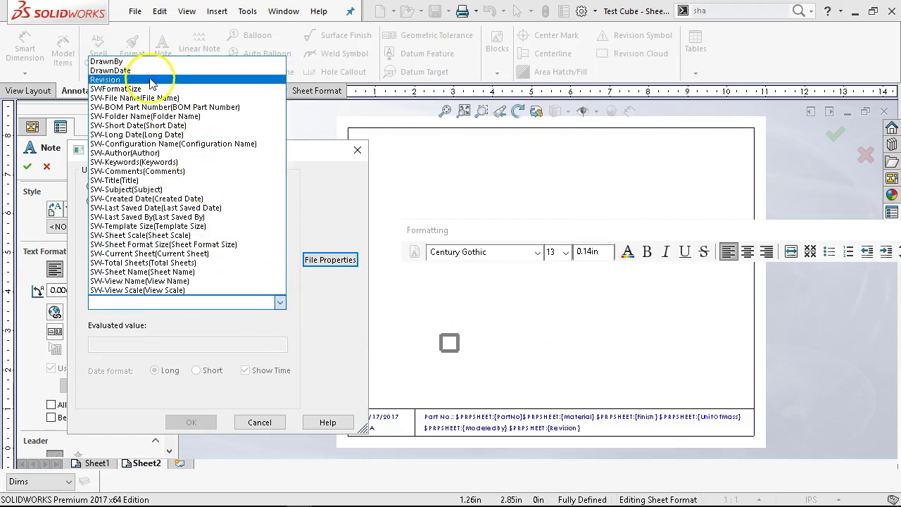
pyautogui.click(297, 326)
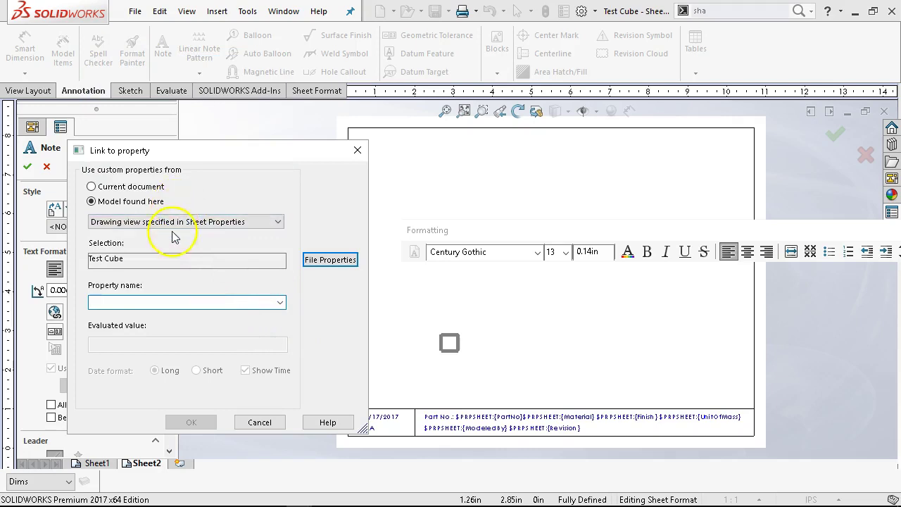
# Cancel the property link, discard the unfinished note, and return from the sheet format to Sheet2
pyautogui.moveTo(211, 153); pyautogui.dragTo(422, 120)
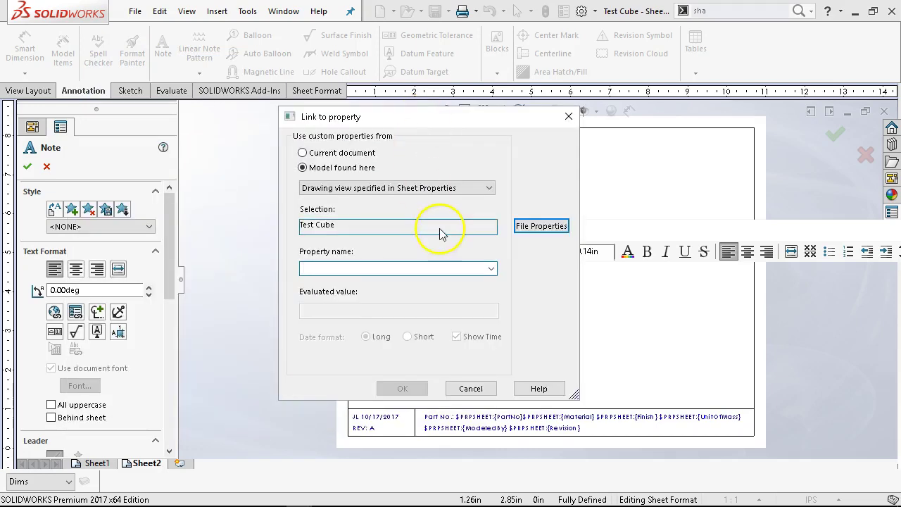
pyautogui.click(473, 387)
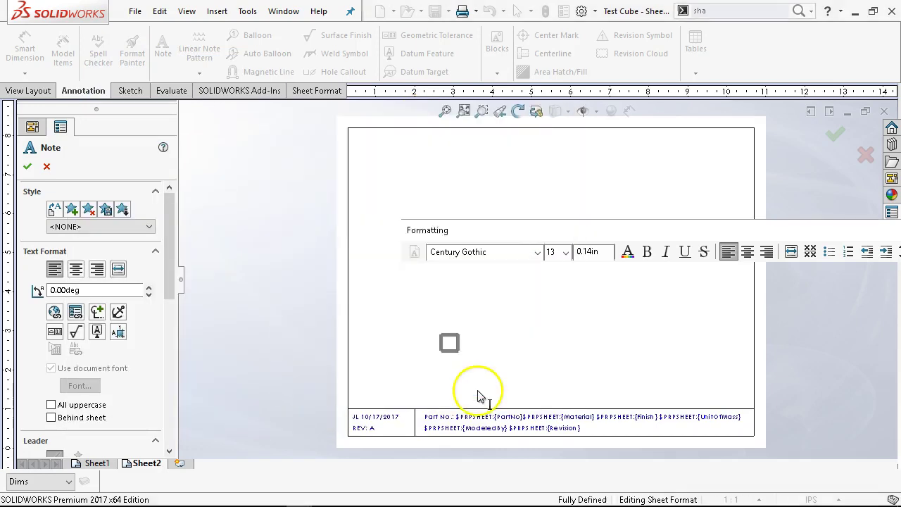
pyautogui.moveTo(744, 228); pyautogui.dragTo(546, 201)
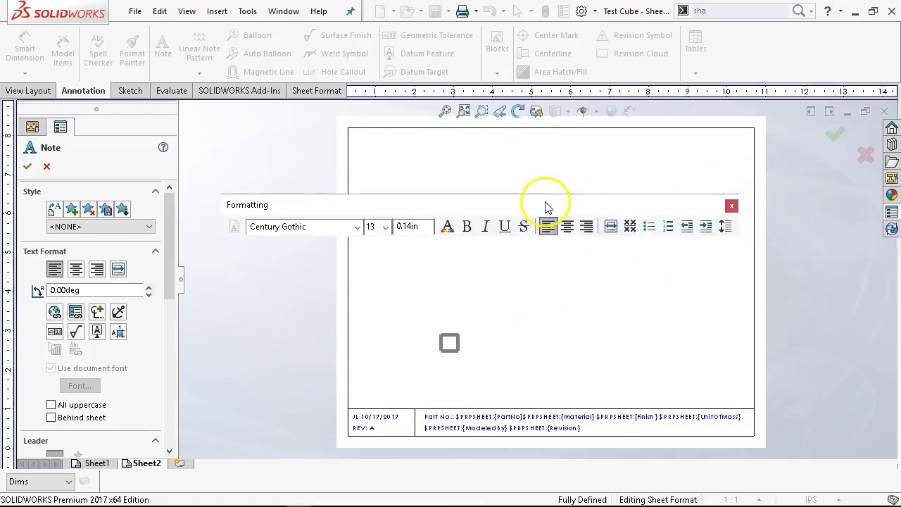
pyautogui.click(731, 205)
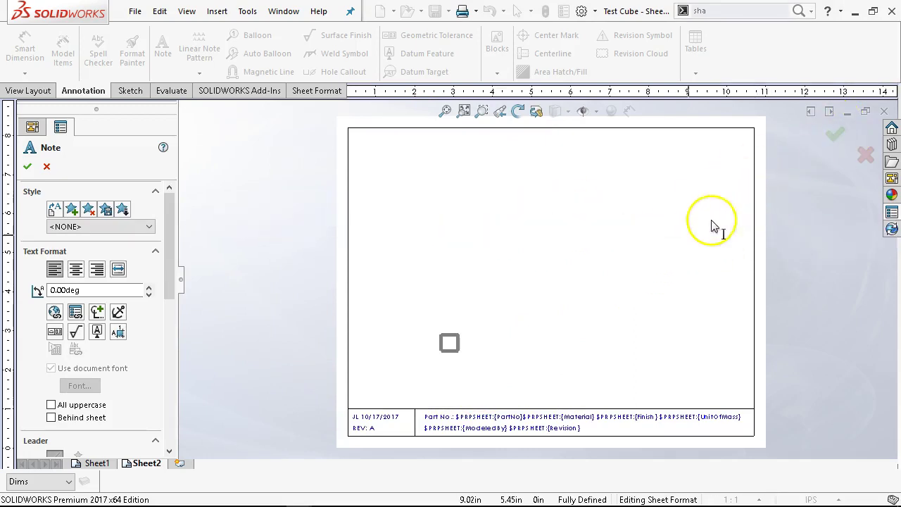
pyautogui.click(47, 167)
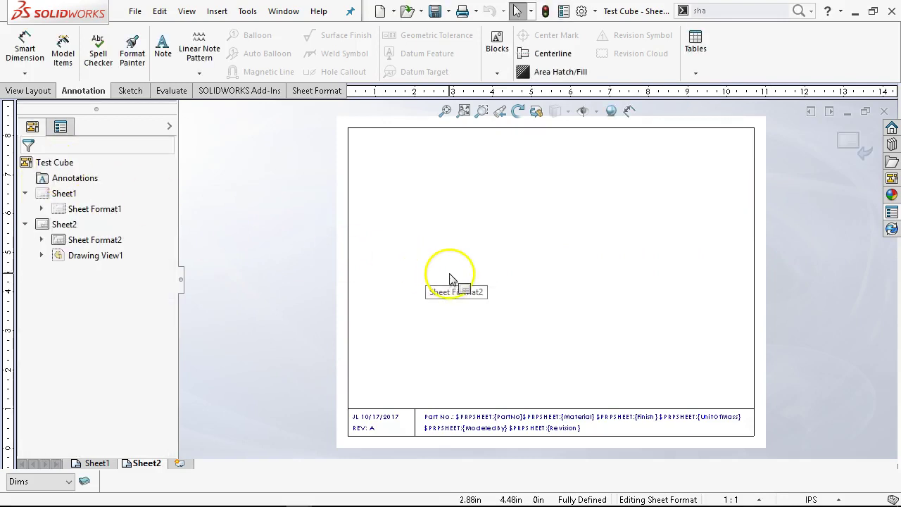
pyautogui.rightClick(449, 278)
pyautogui.click(512, 292)
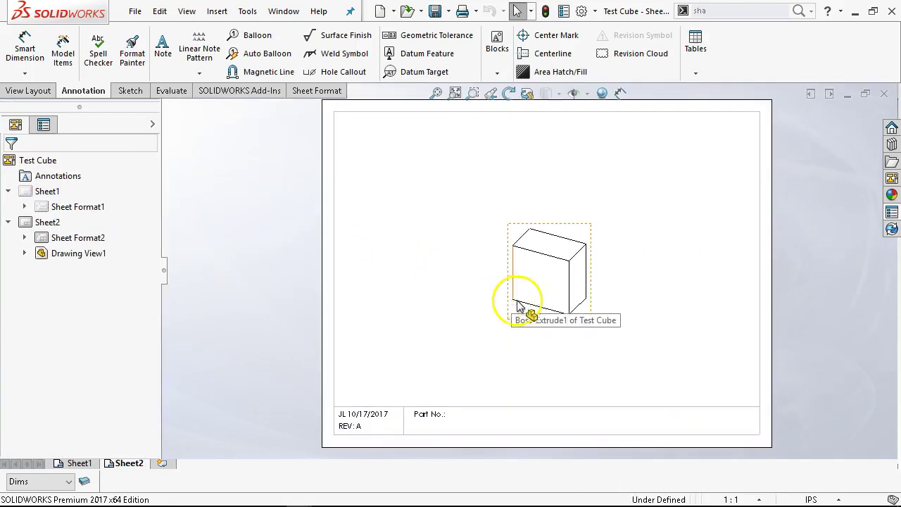